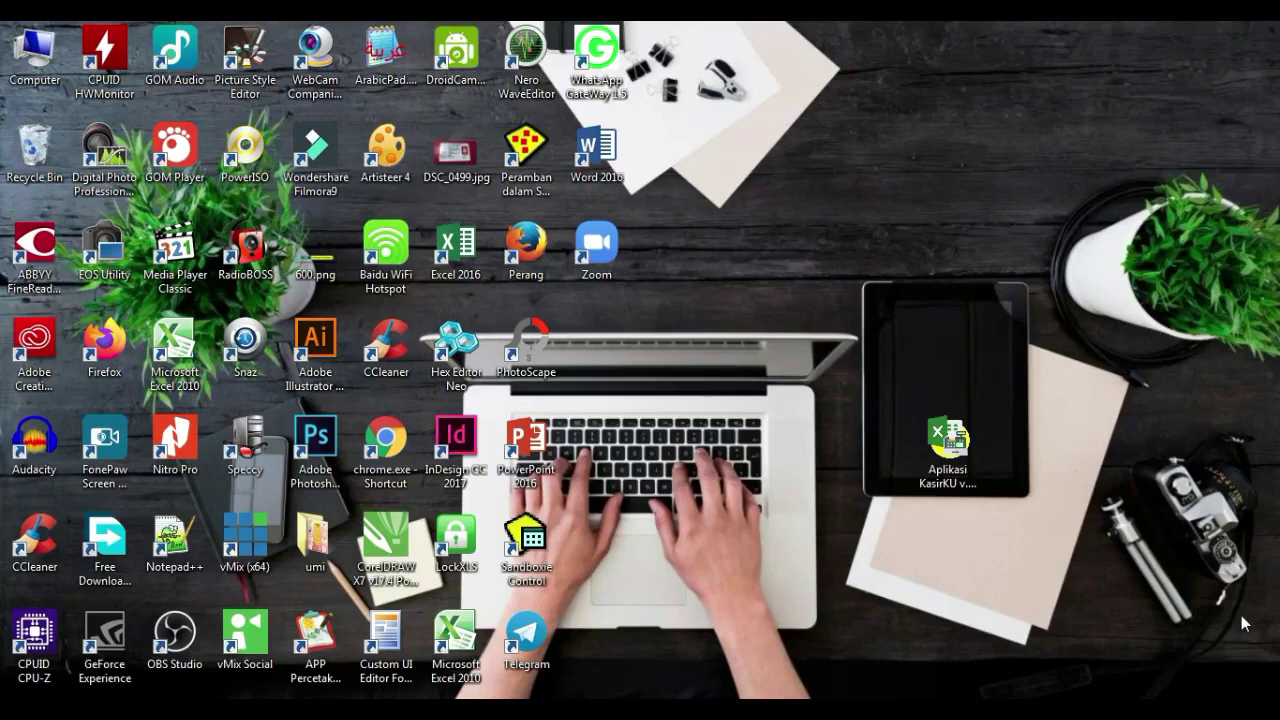
Step: Launch the KasirKU app from the desktop and move its Login APP window up and to the right
click(948, 445)
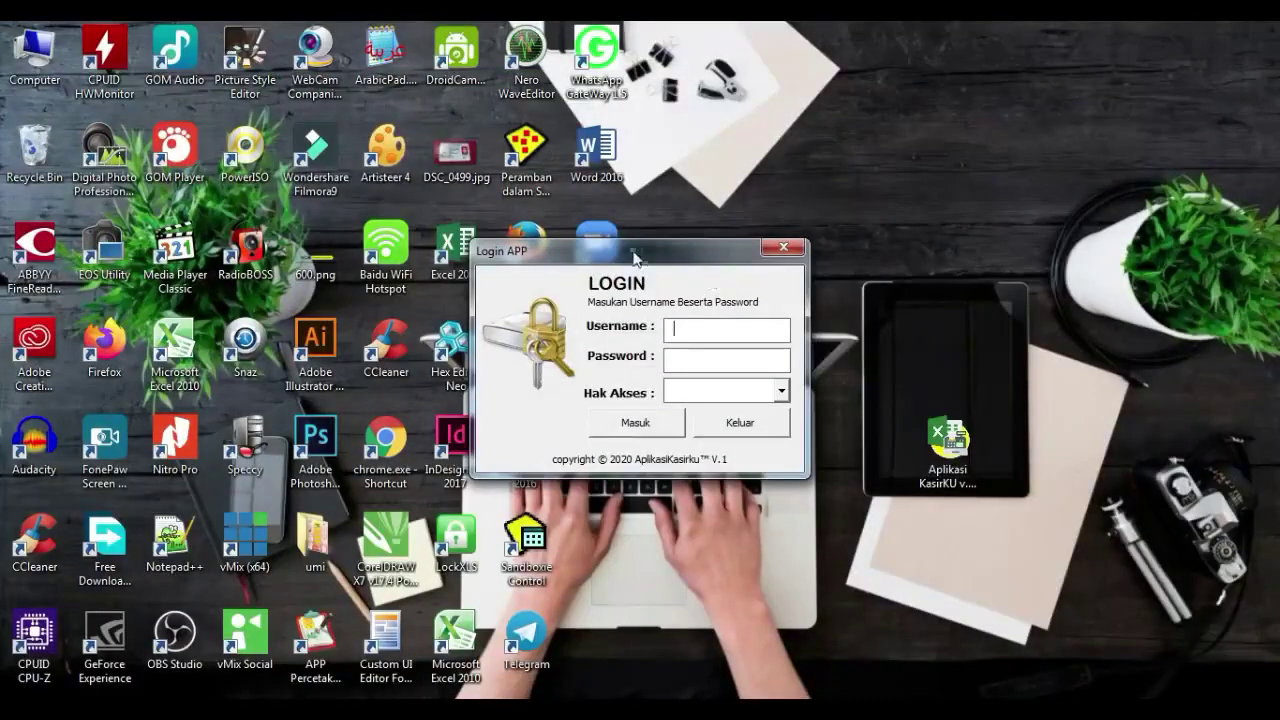
drag(634, 257, 857, 213)
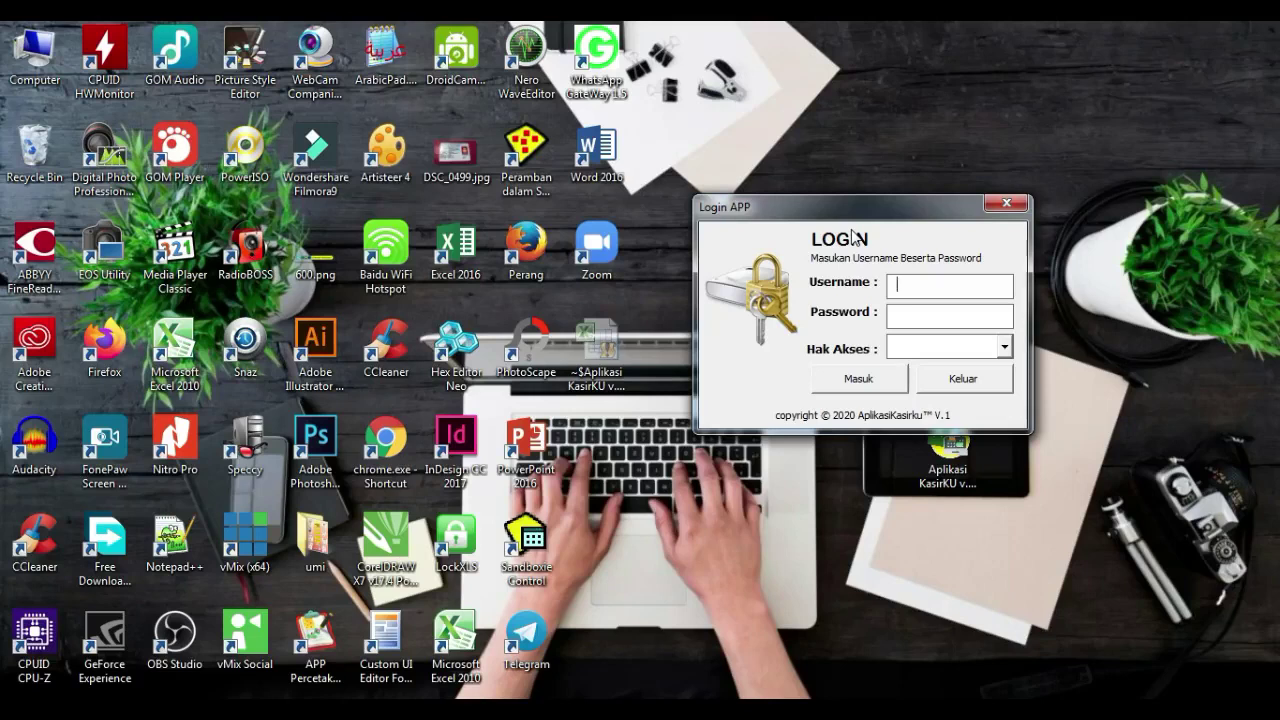
Step: Enter the cashier username and password, choose Administrator access, and attempt to log in
text(kasir)
key(Tab)
text(kasir)
click(1004, 346)
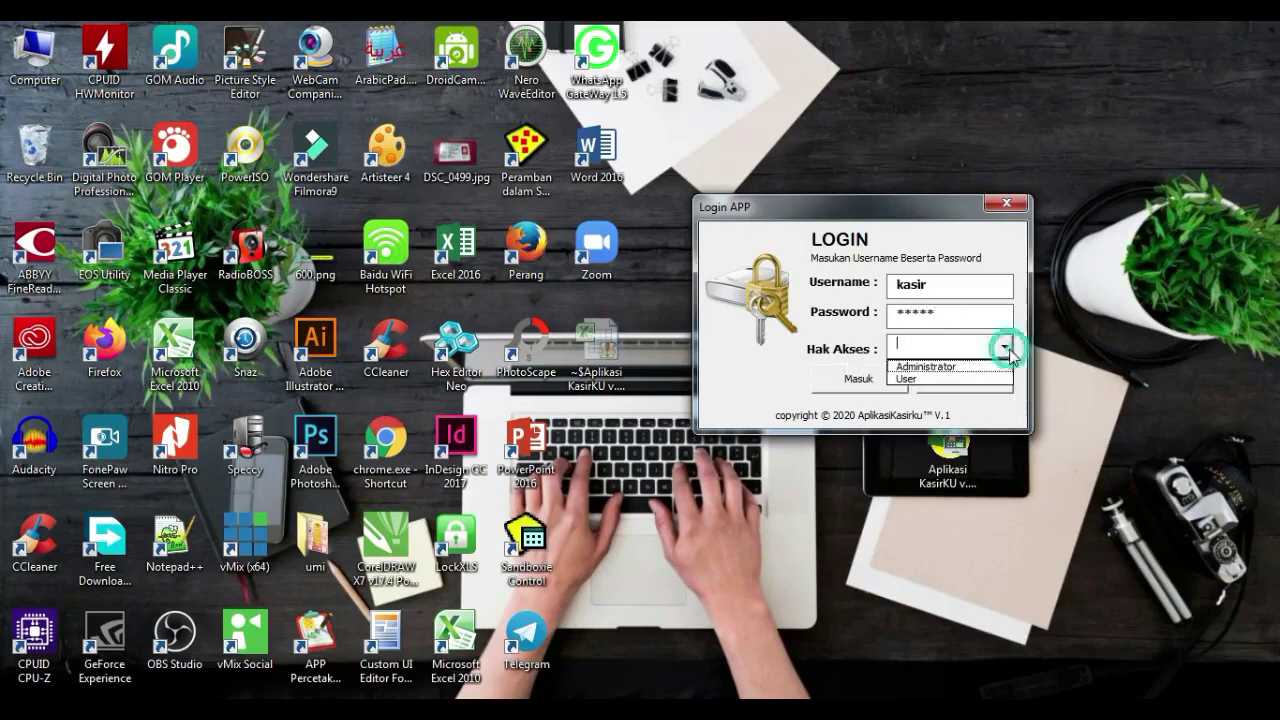
click(940, 367)
click(886, 386)
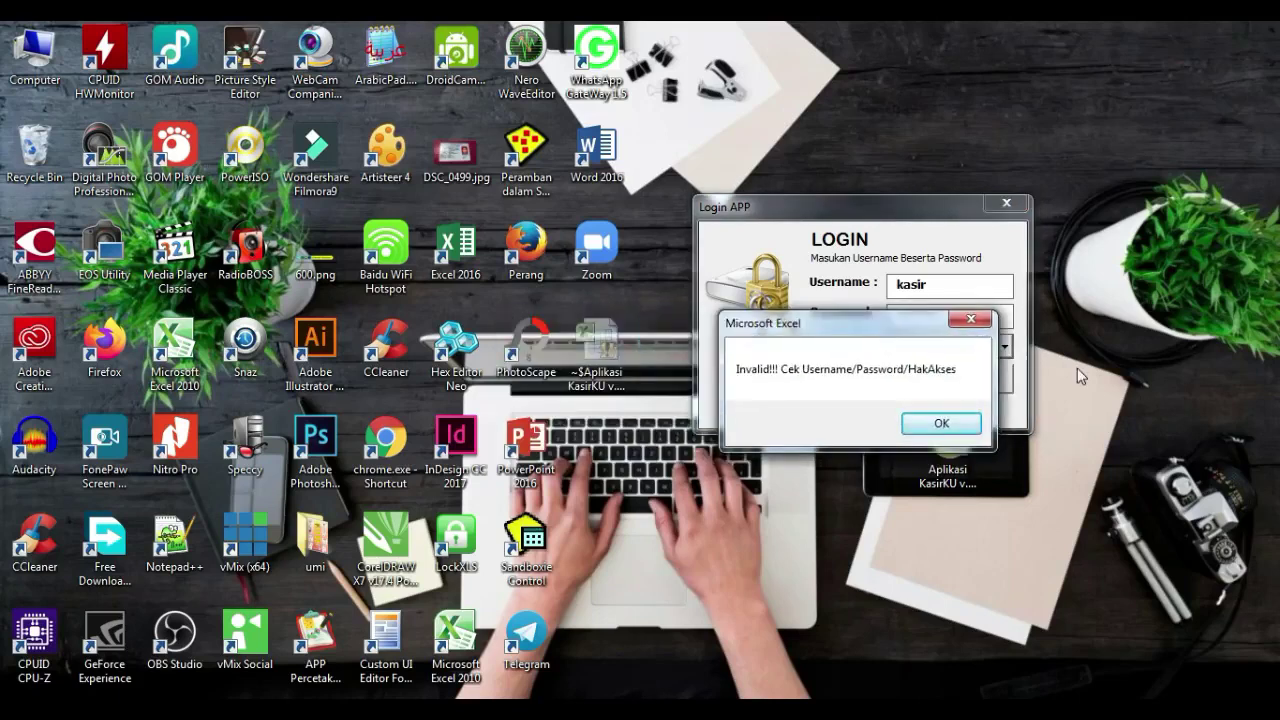
Step: Dismiss the invalid-login error and switch the access level to User
drag(875, 316, 851, 162)
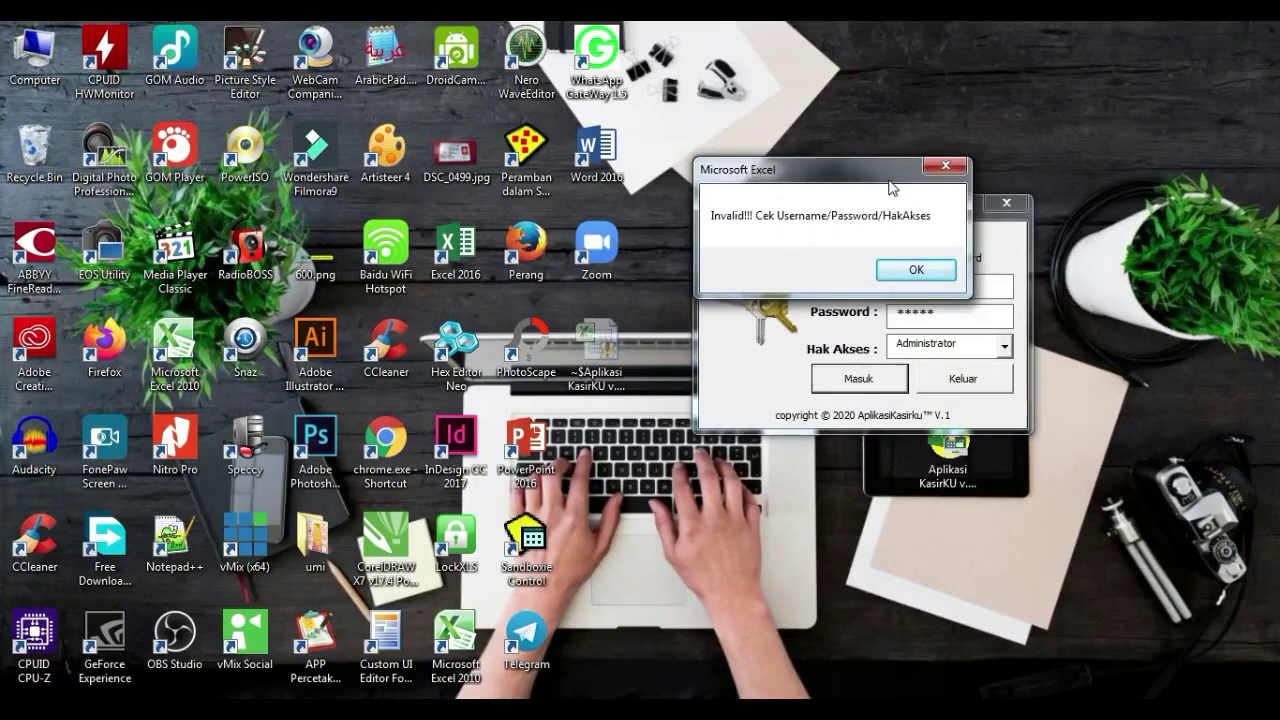
drag(889, 176, 770, 164)
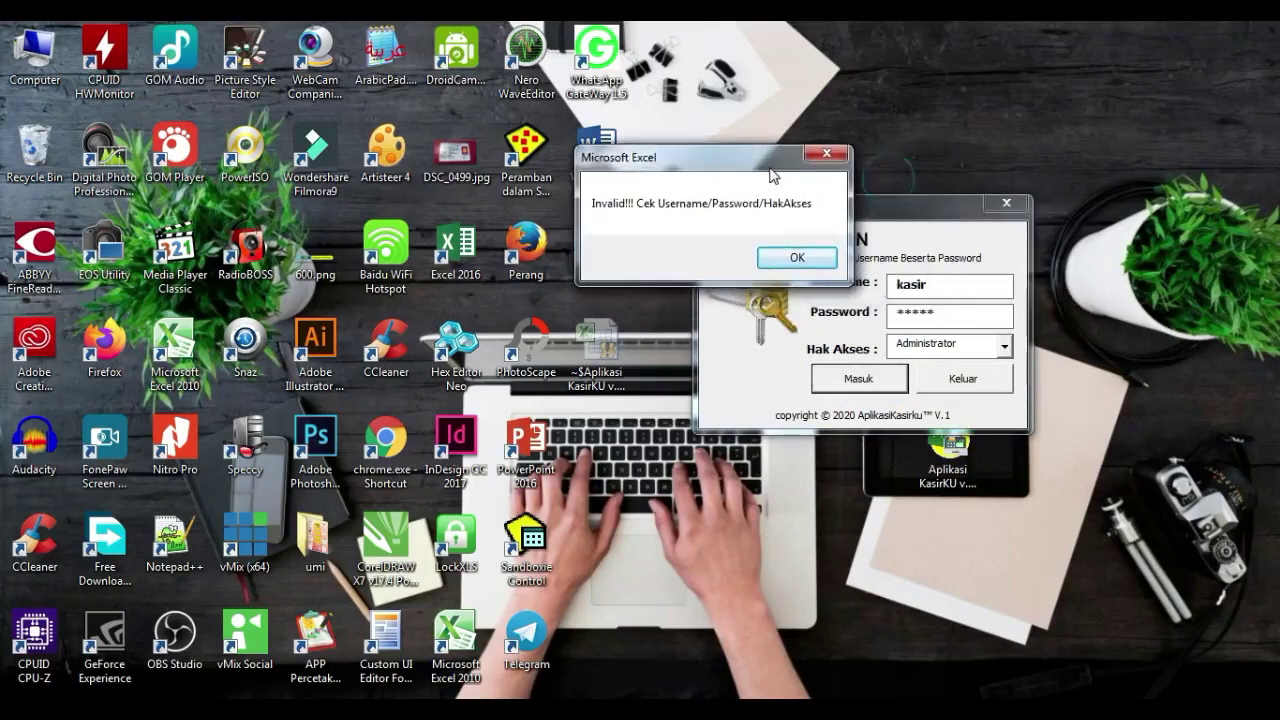
click(798, 257)
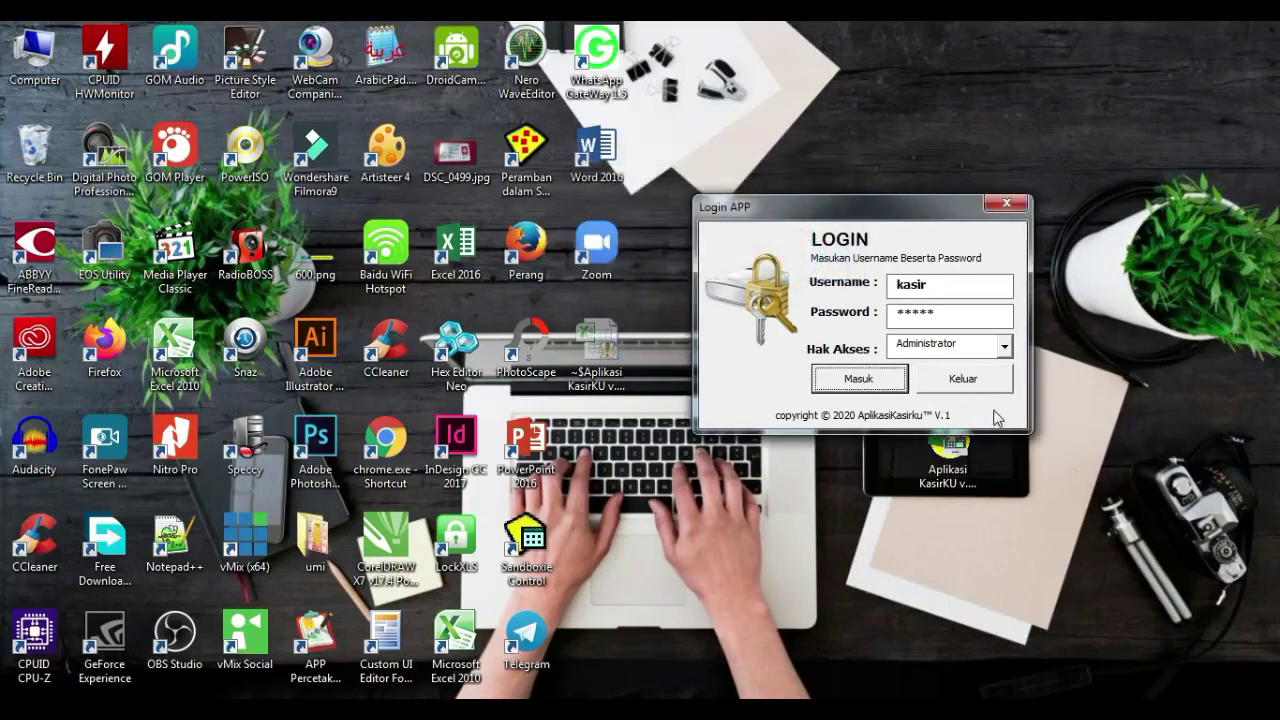
click(1004, 346)
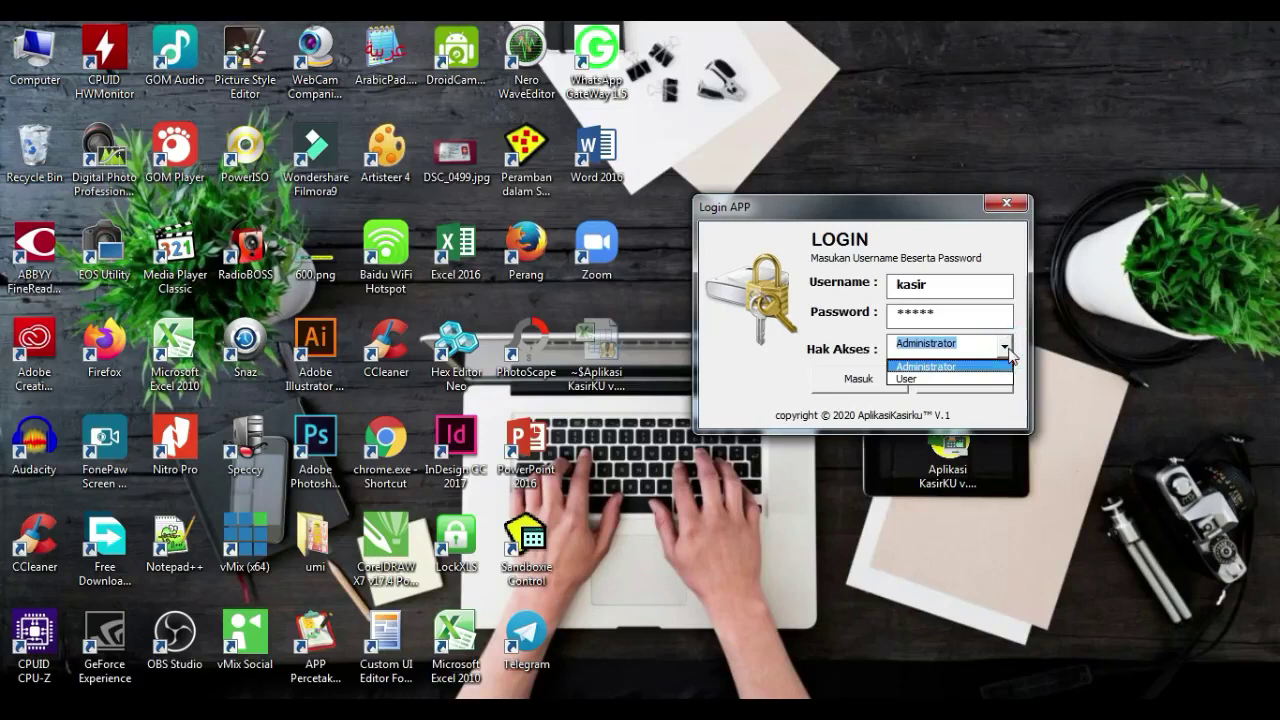
click(930, 378)
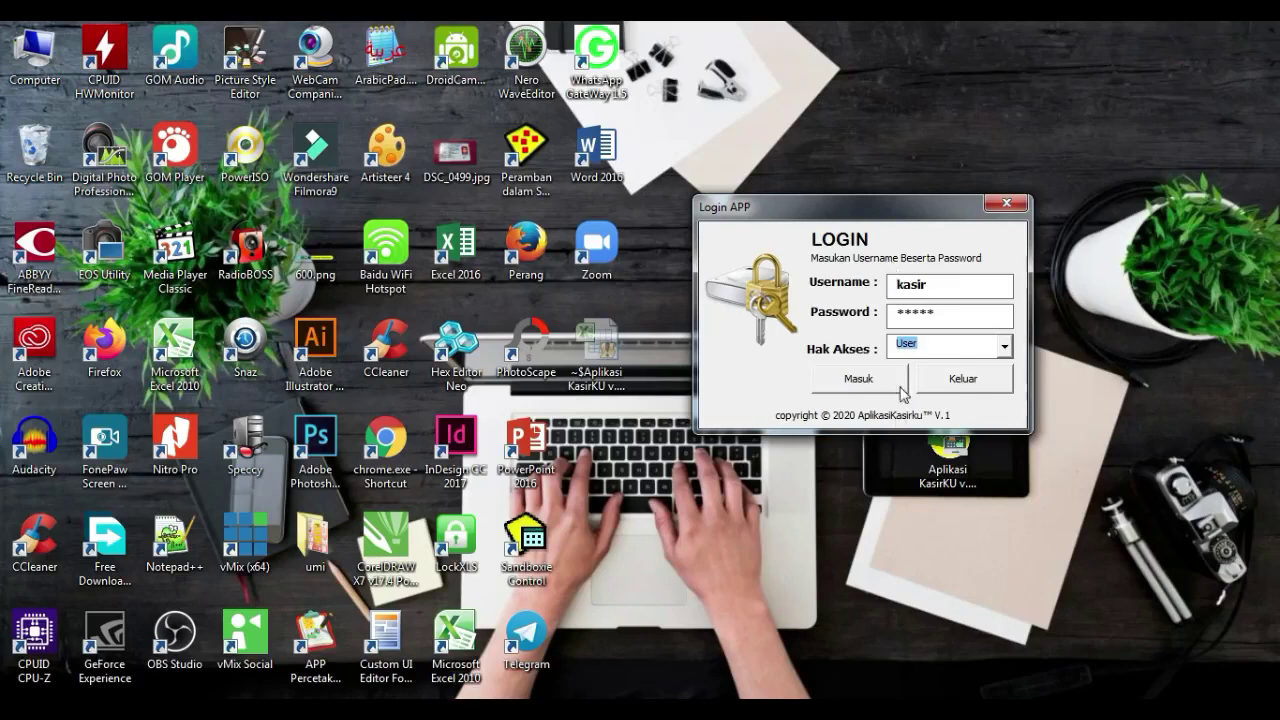
Step: Log in with User access and dismiss the activation reminder
click(858, 378)
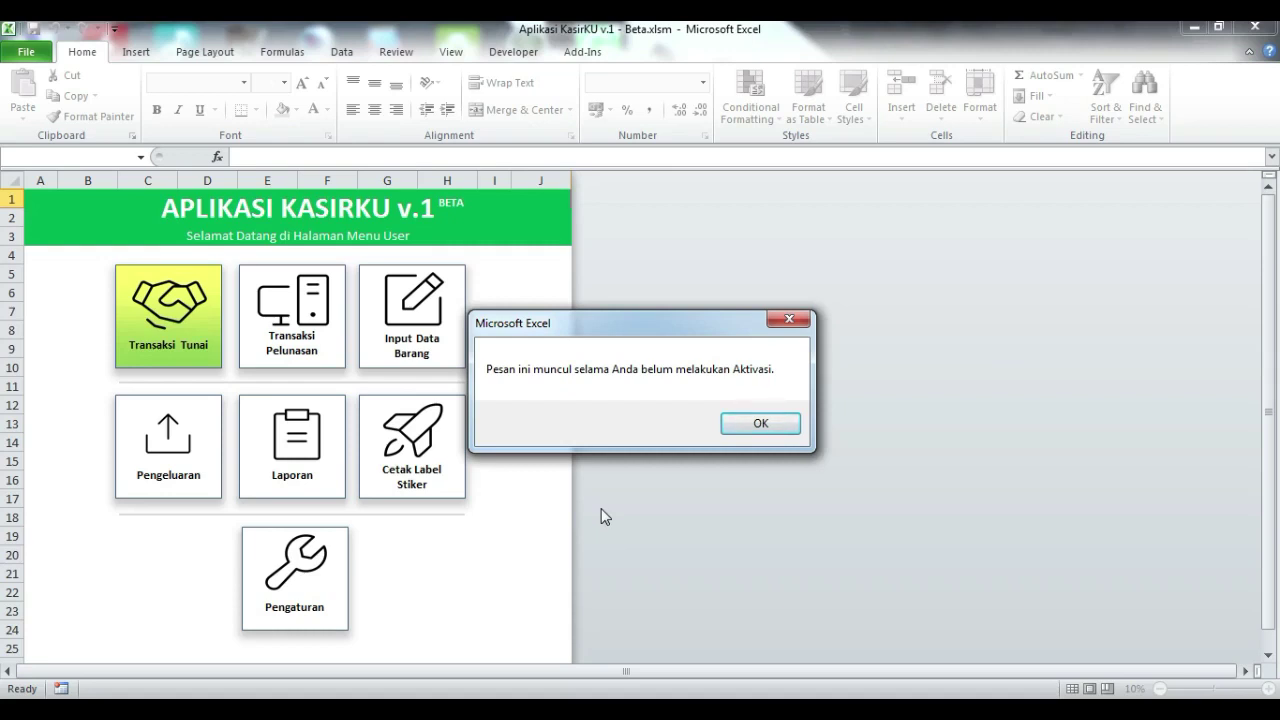
click(765, 424)
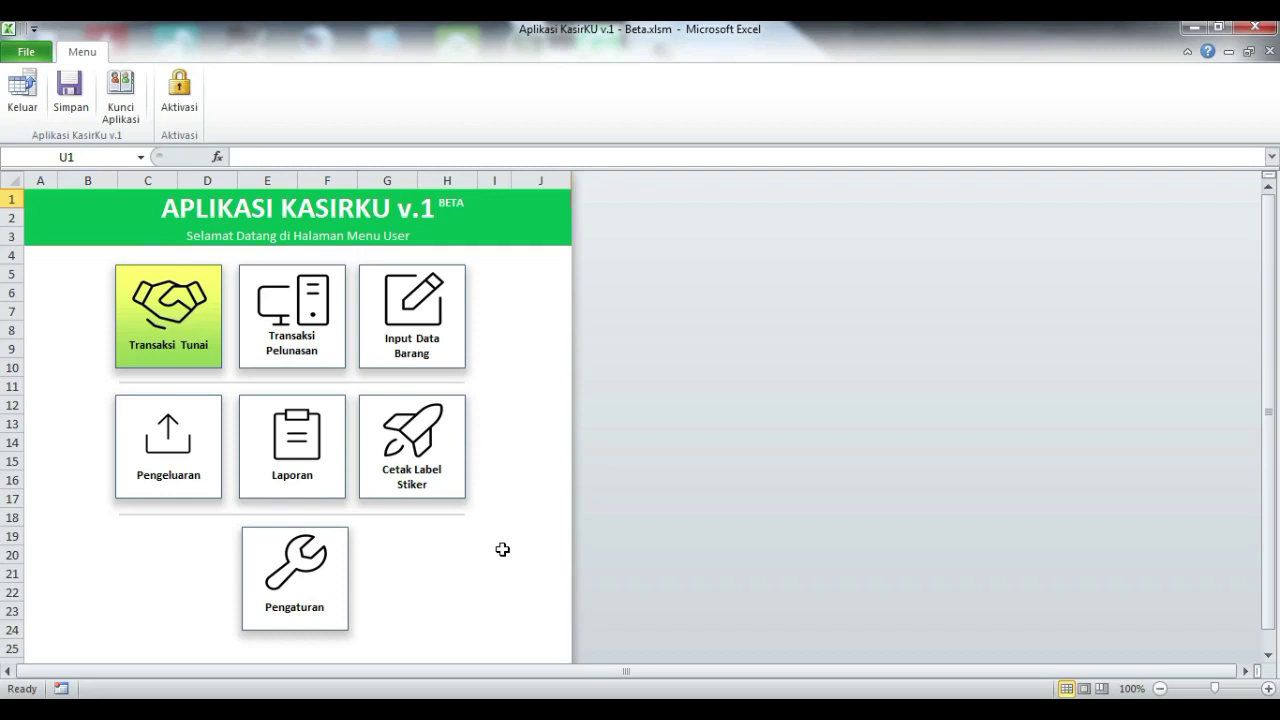
click(308, 582)
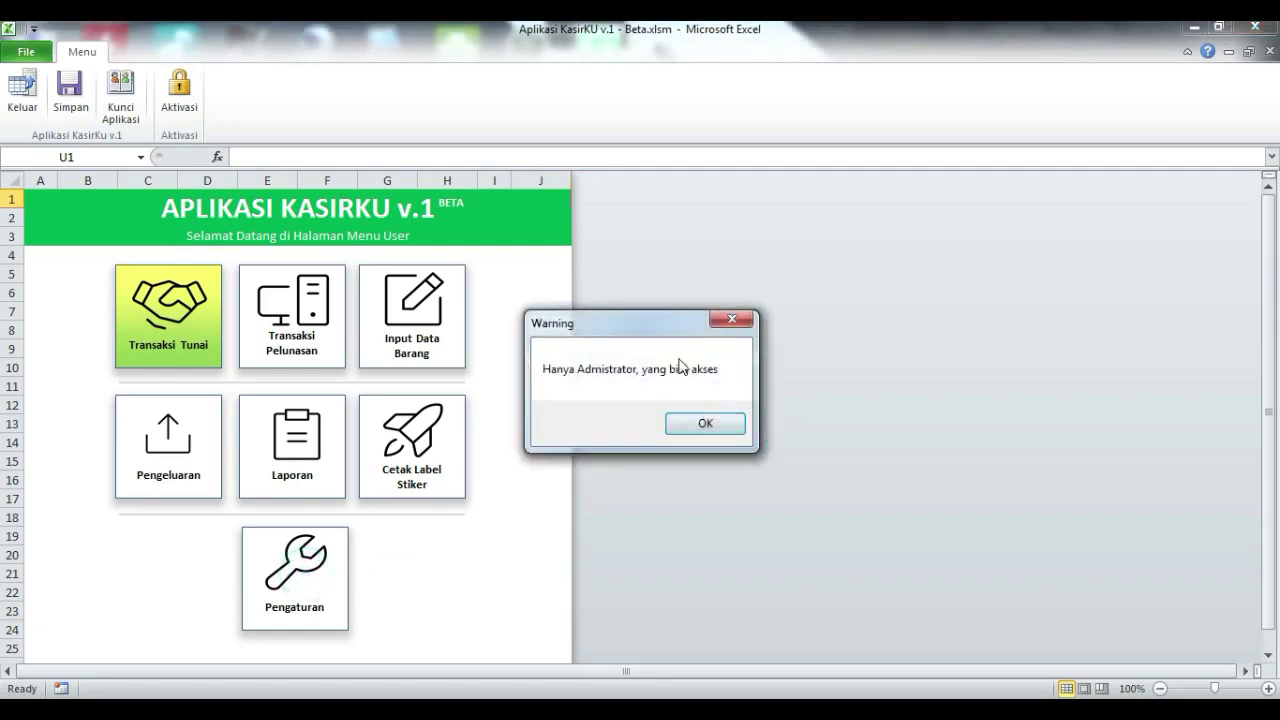
drag(668, 323, 663, 308)
click(708, 410)
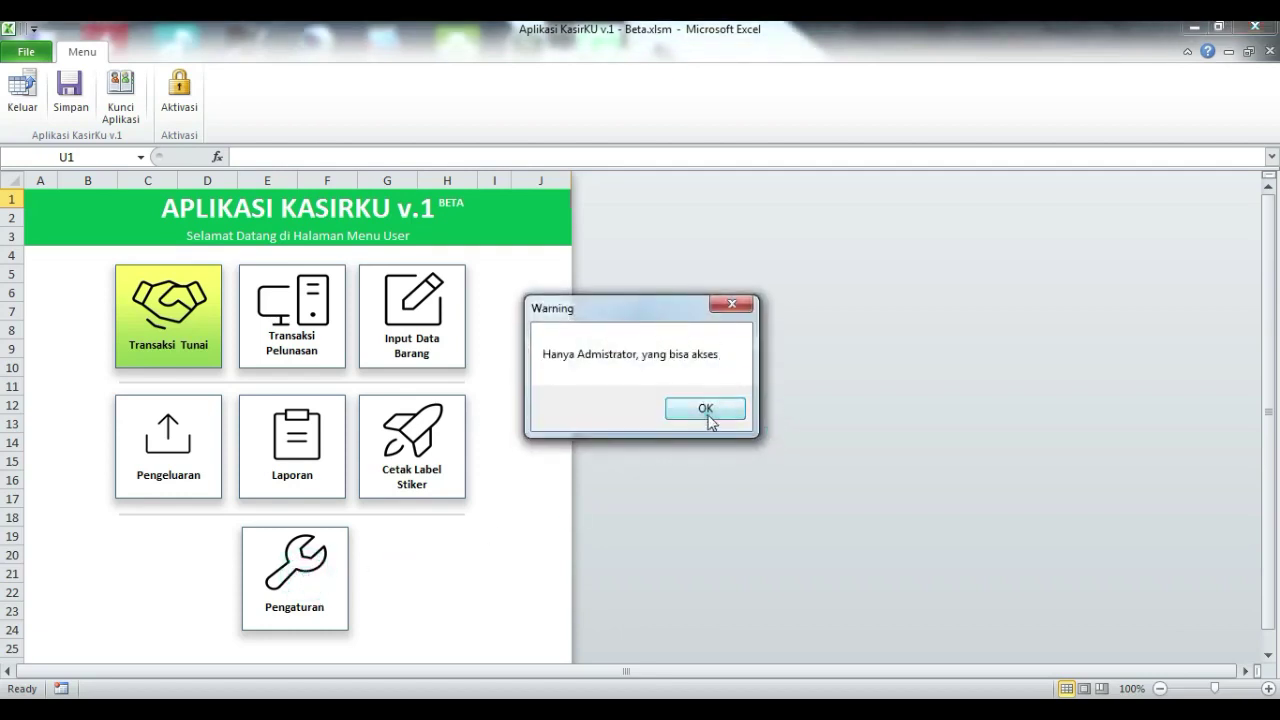
click(397, 358)
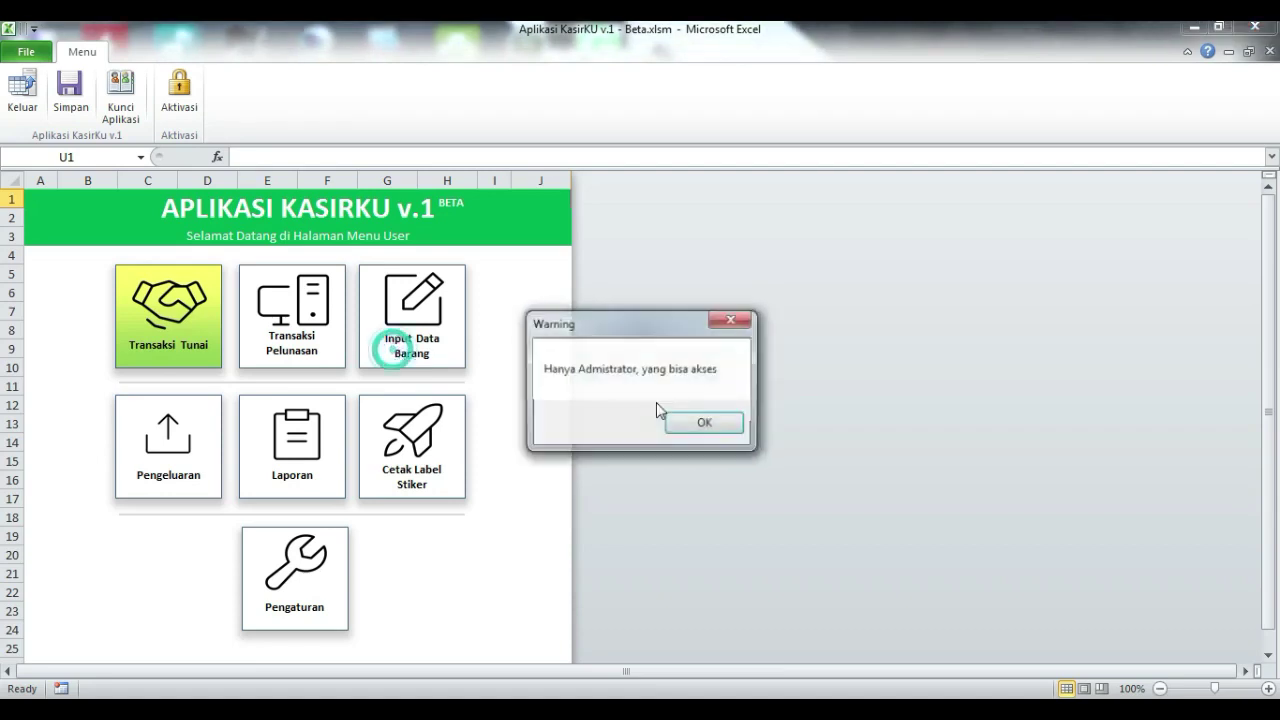
click(706, 427)
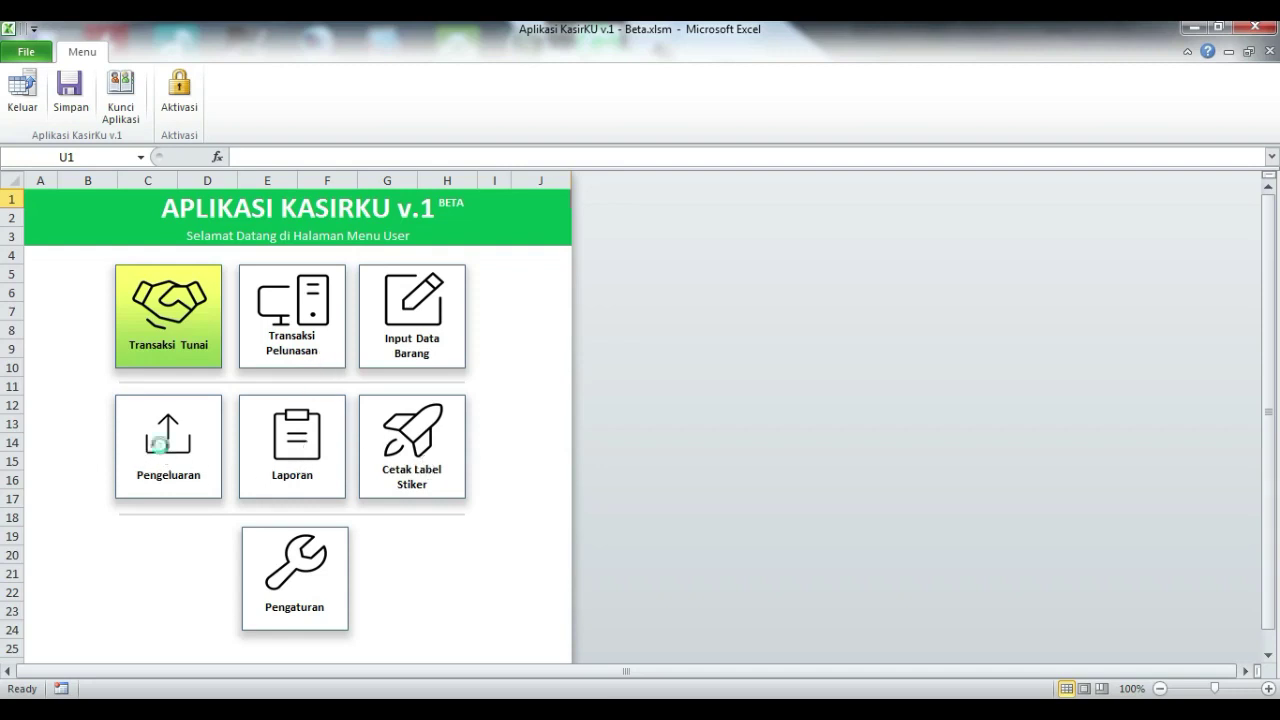
click(165, 453)
click(698, 425)
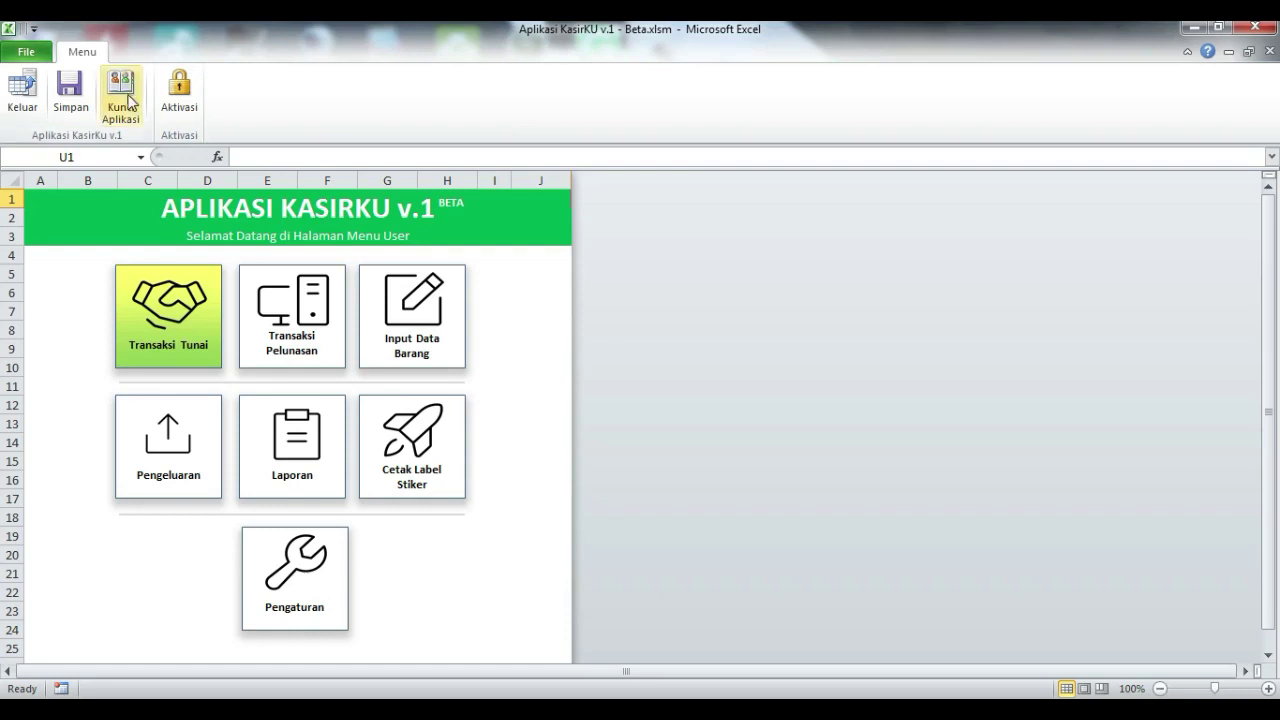
Step: Lock the app and log back in with the admin credentials at Administrator access
click(130, 108)
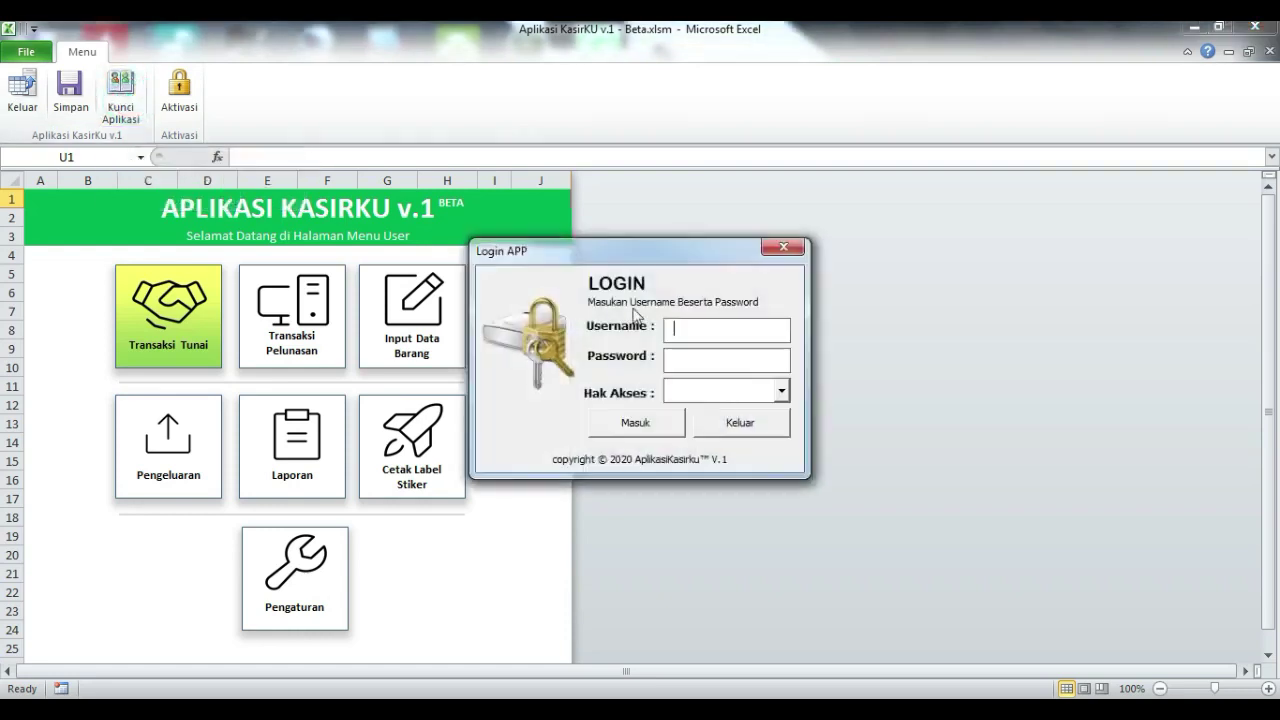
drag(634, 263, 783, 232)
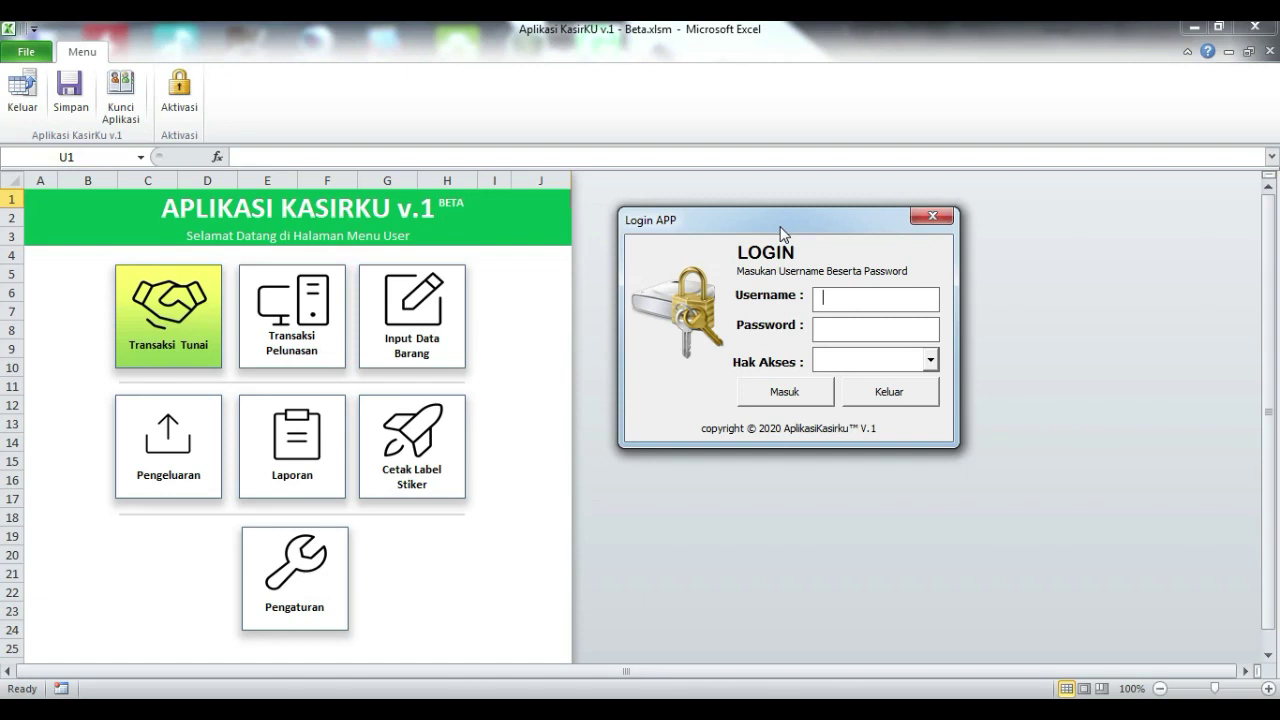
text(adminadmin)
click(930, 360)
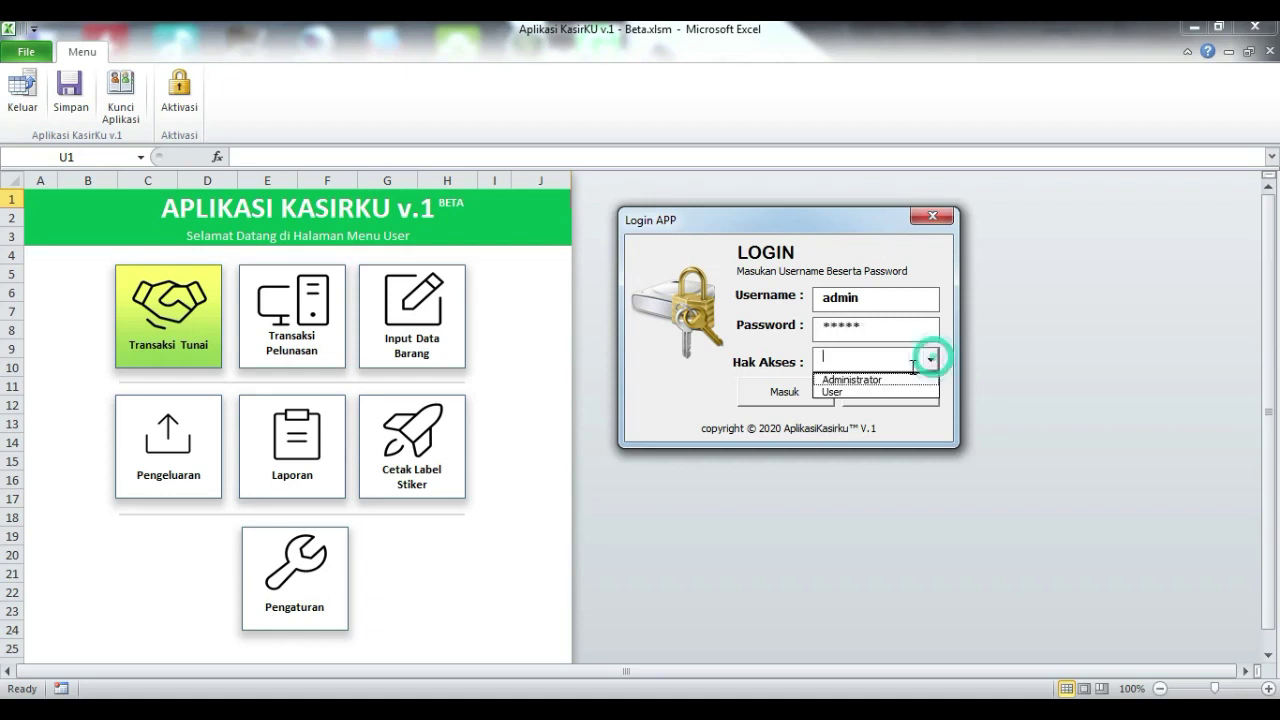
click(889, 380)
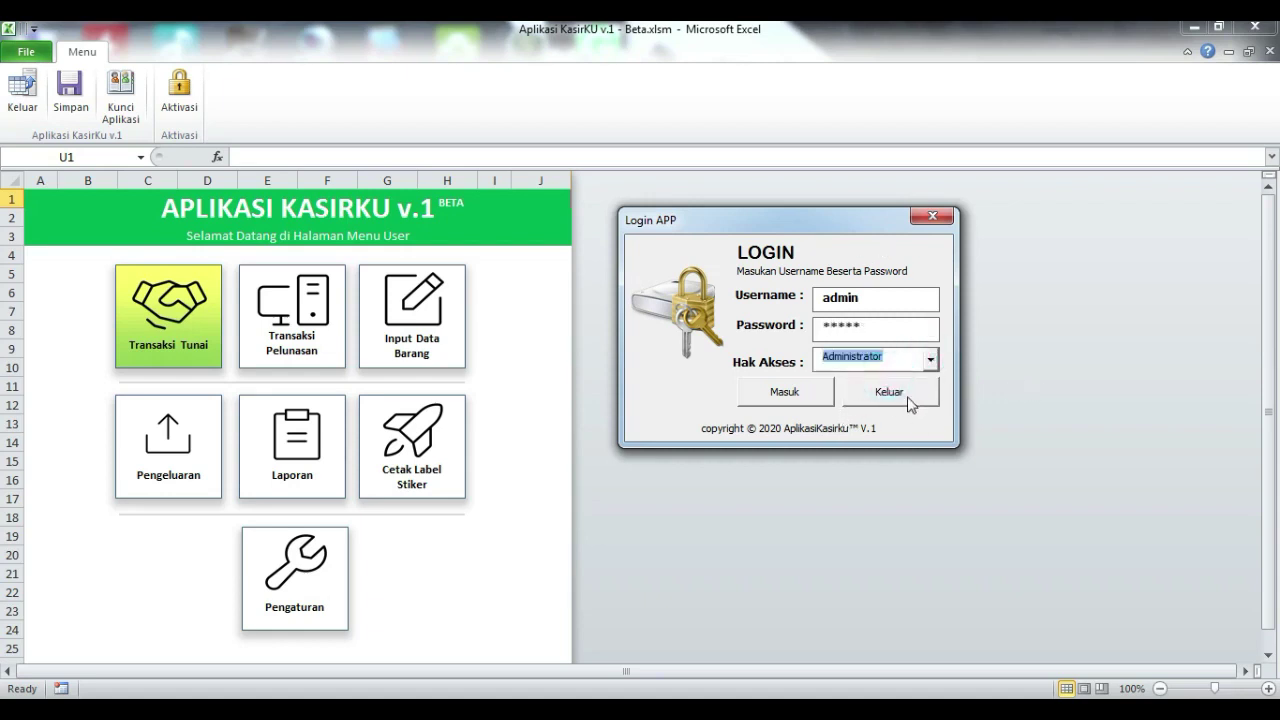
click(785, 392)
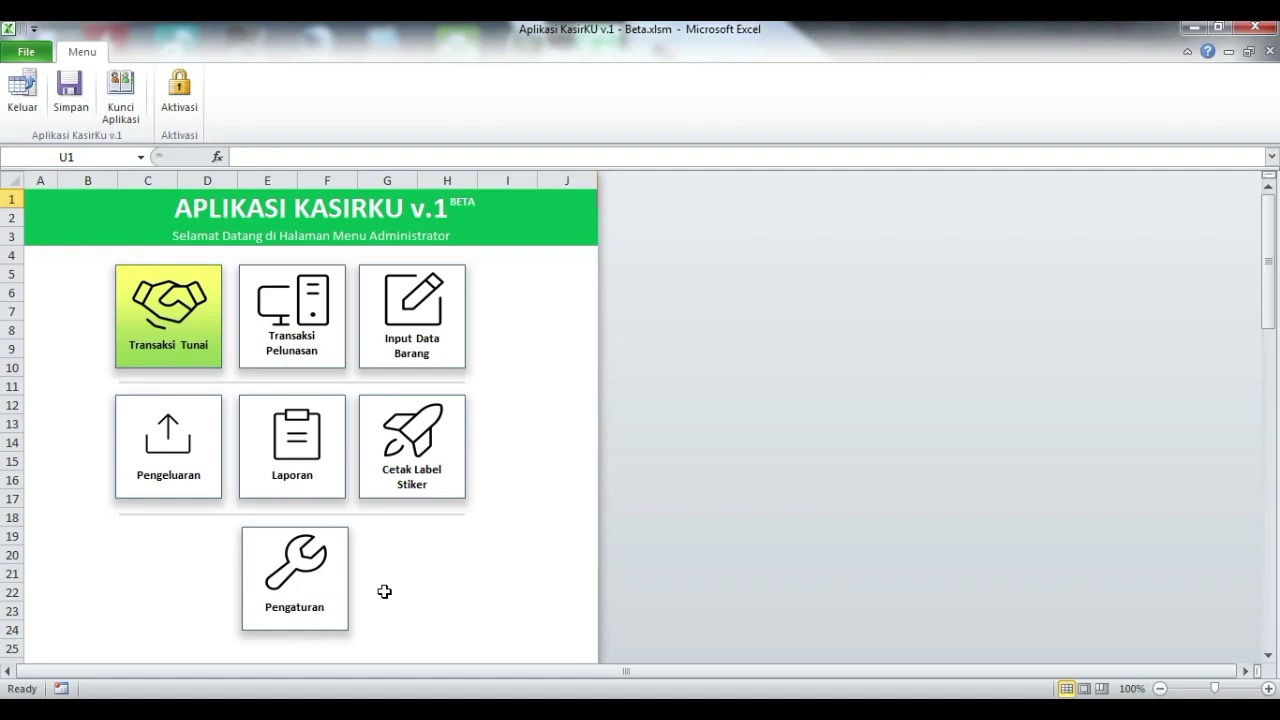
Step: In Pengaturan settings, append 1 to the shop name and change the phone prefix to NO. Telp. SMS/WA
click(320, 558)
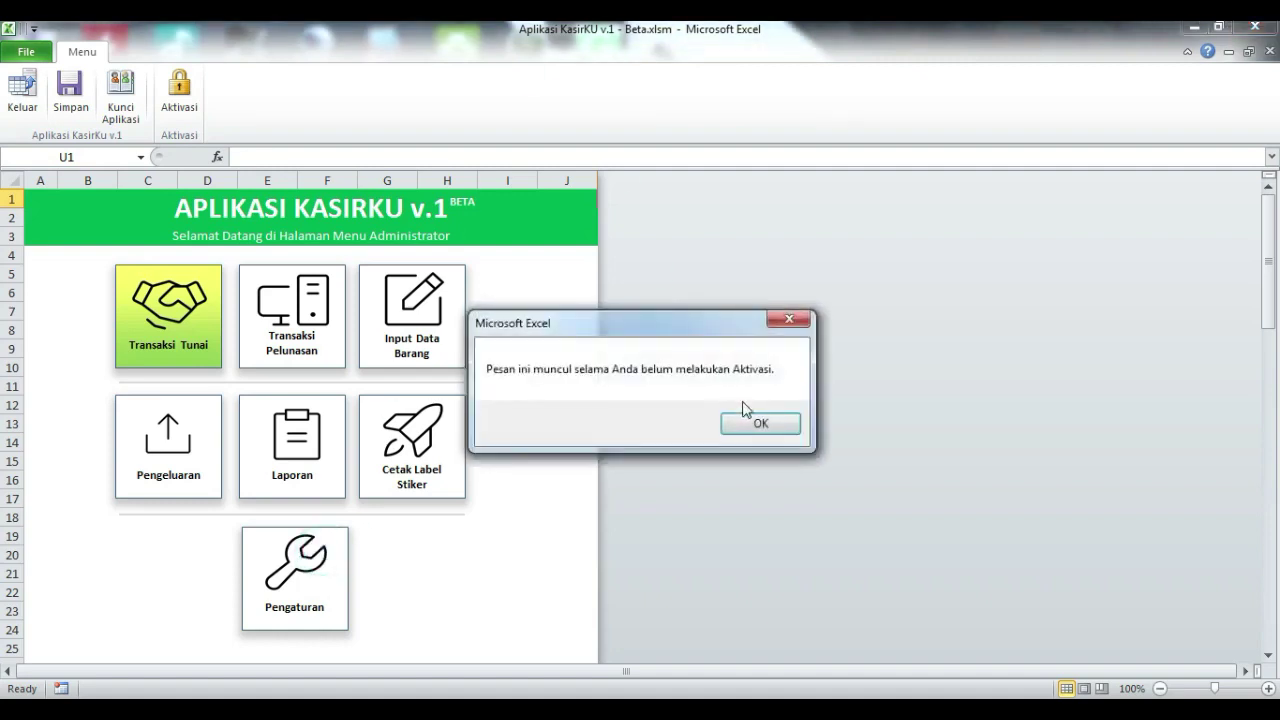
click(760, 423)
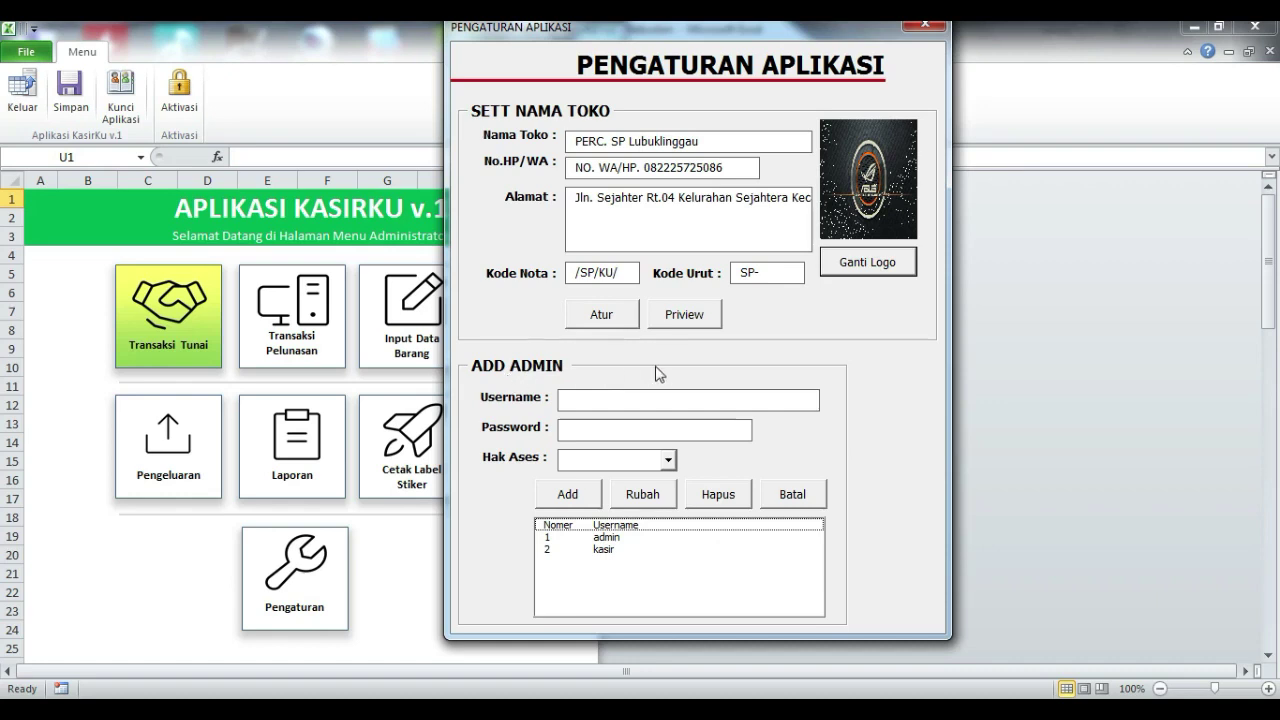
click(762, 143)
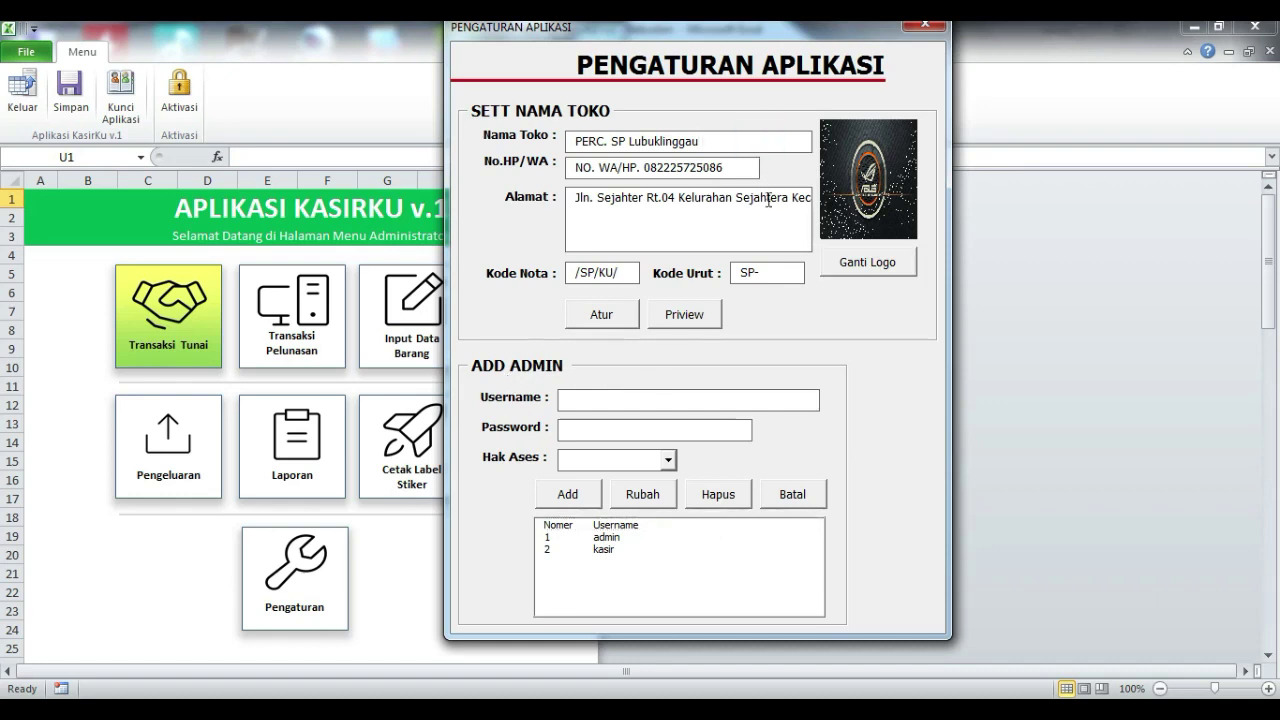
text(1)
text(Telp)
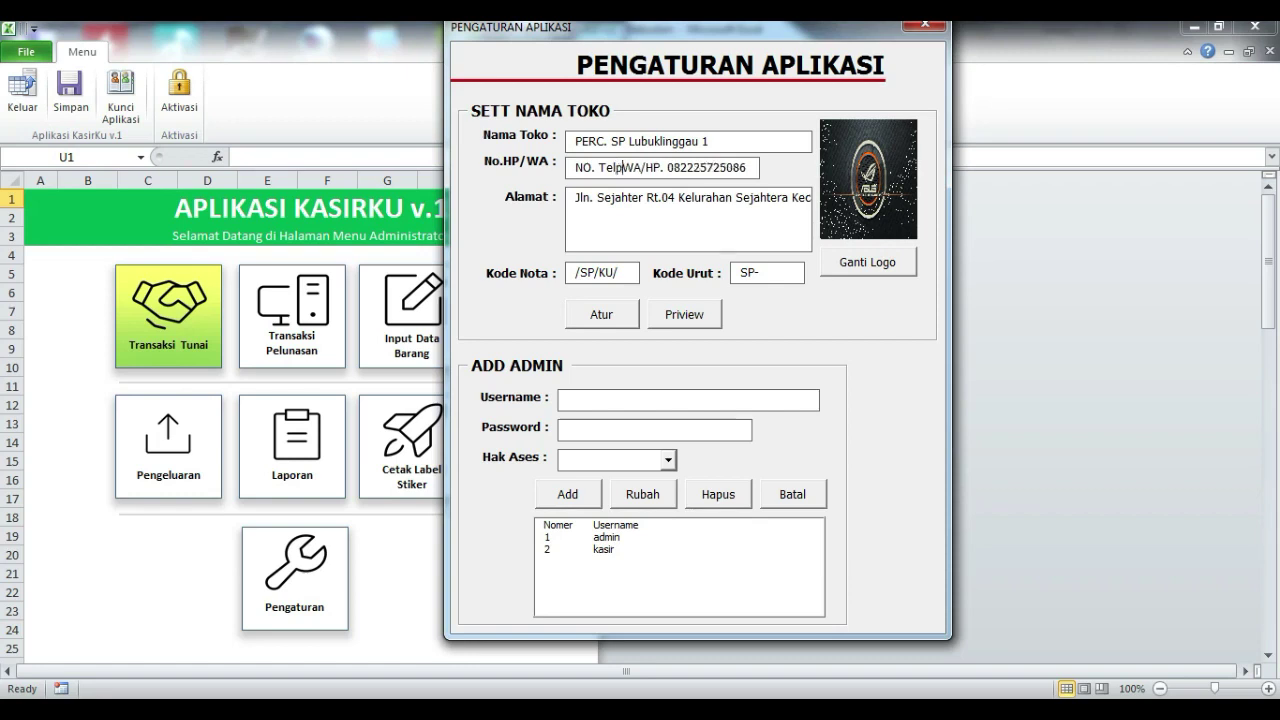
text(. )
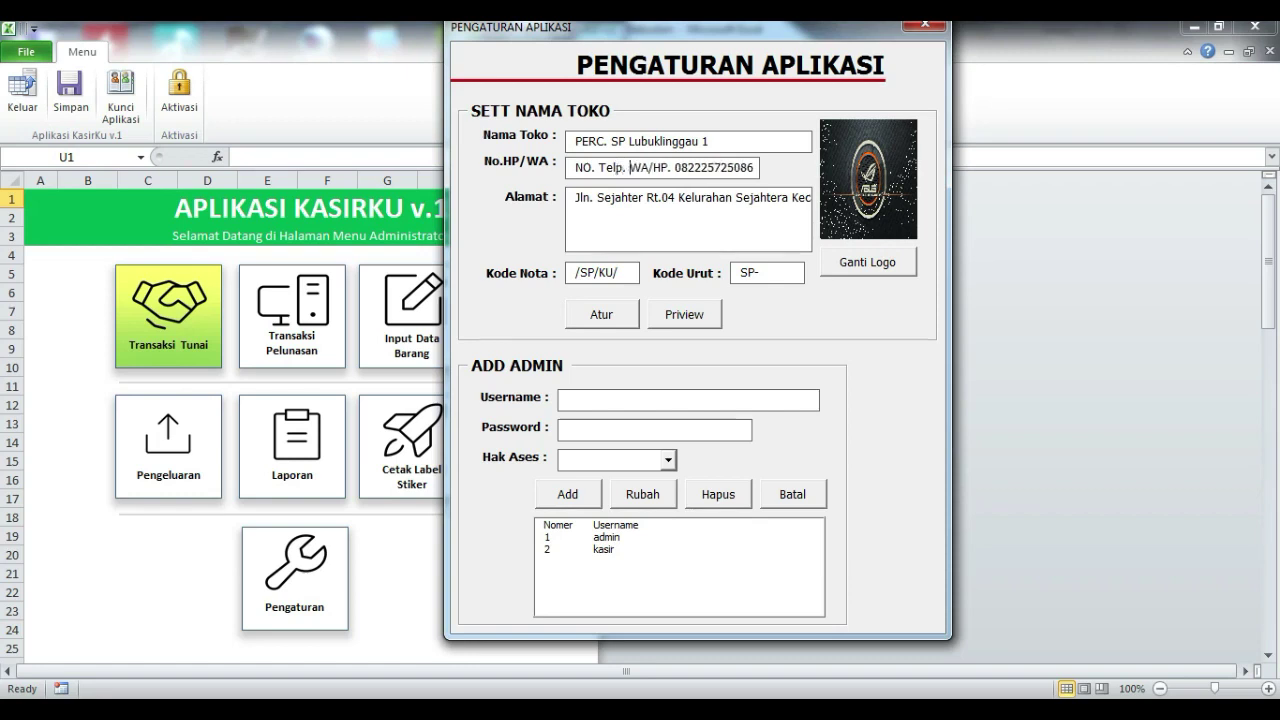
text(SMS/)
key(shift+Right)
key(shift+Right)
key(shift+Right)
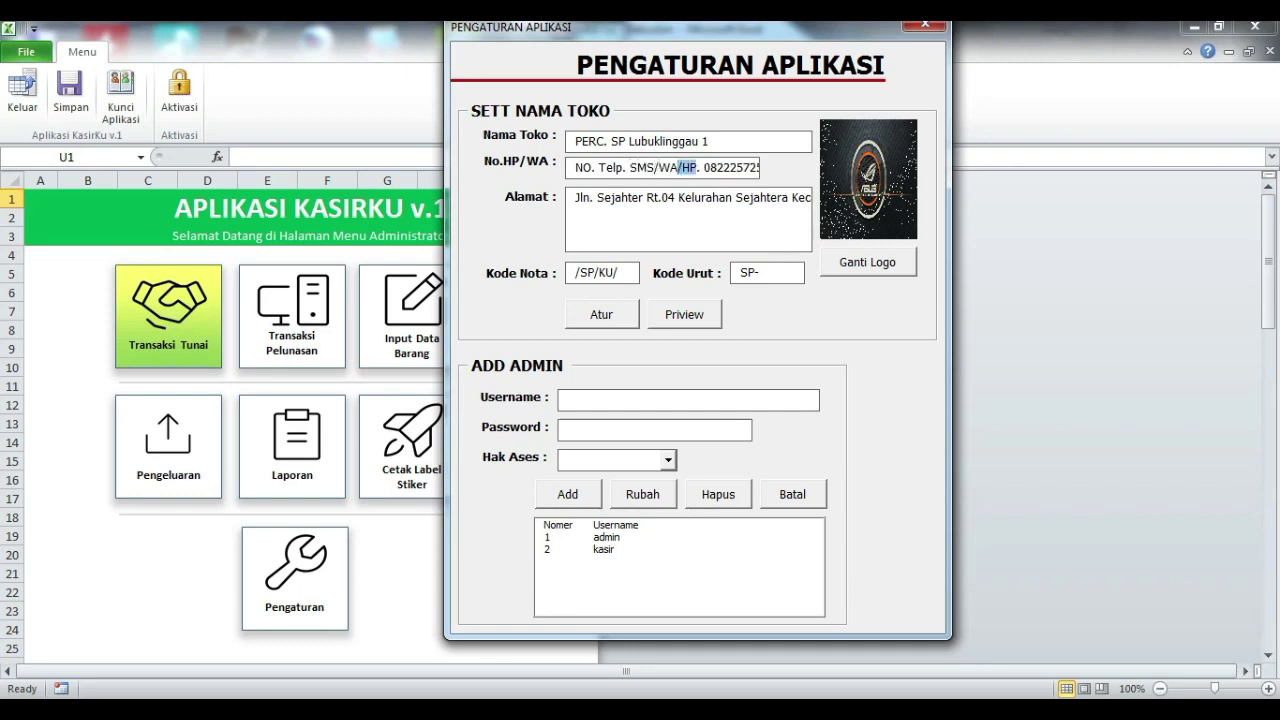
key(BackSpace)
Step: Select the contact phone number and then the address text
double_click(690, 160)
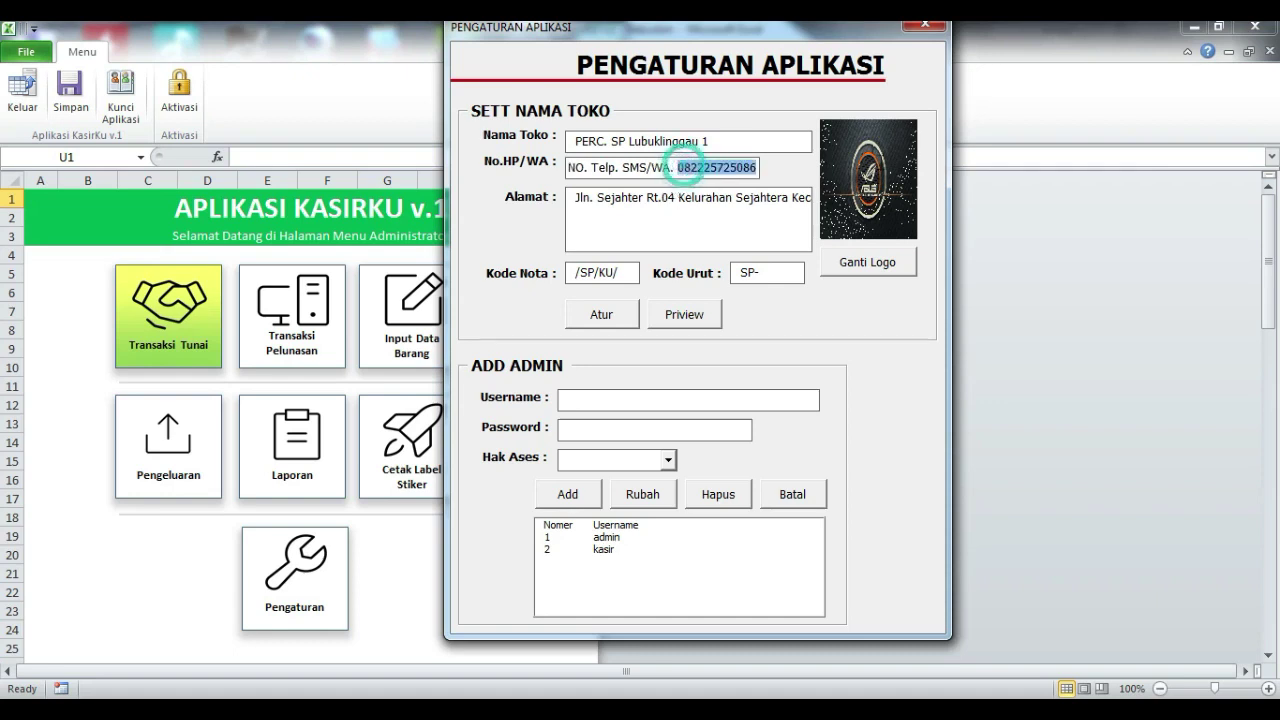
click(706, 205)
drag(667, 198, 1124, 198)
click(728, 205)
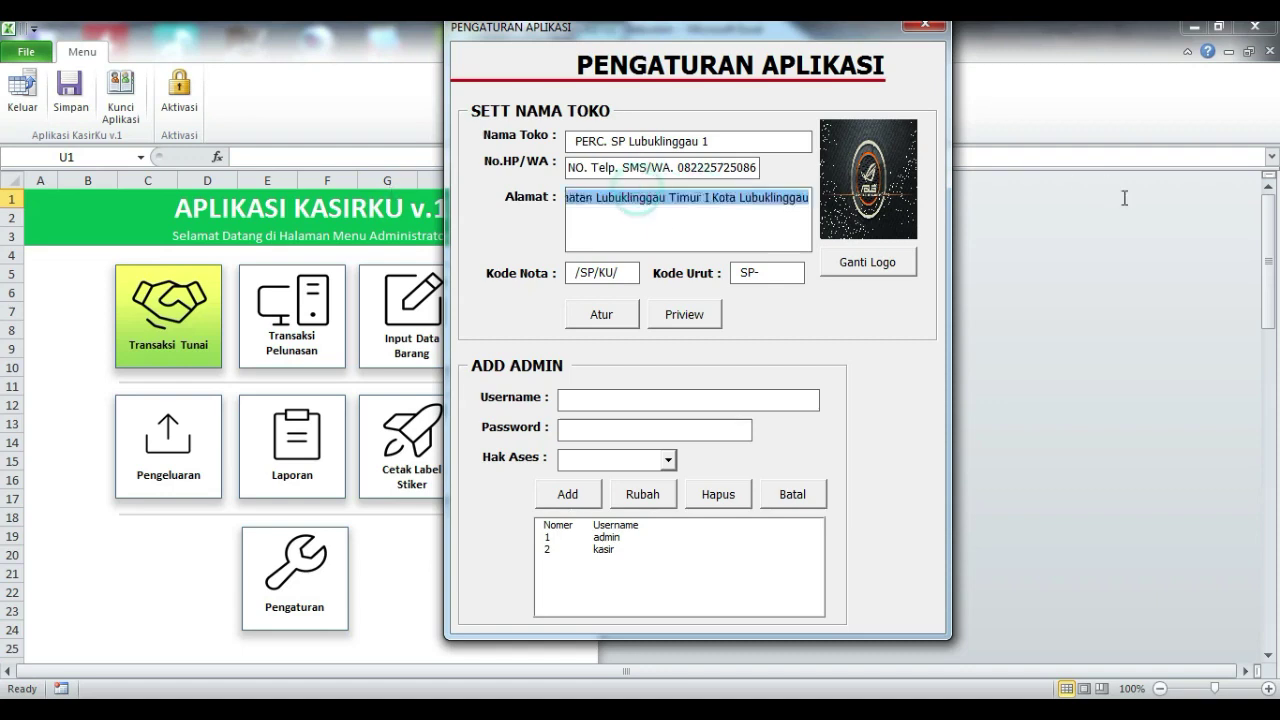
Step: Append 1 to the address and rewrite the Kode Nota value as /SP/LLG/
click(810, 199)
text(1)
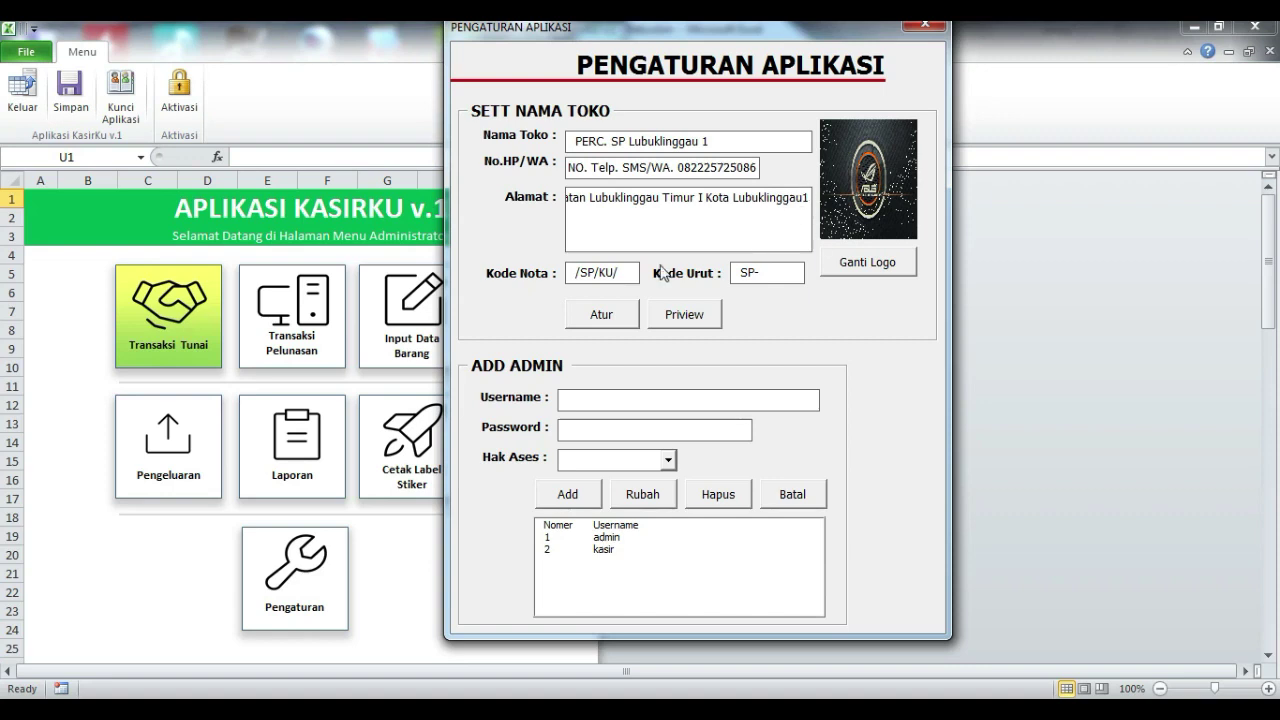
drag(628, 274, 541, 267)
key(Home)
key(Right)
key(Delete)
key(Delete)
key(Delete)
text(SP)
key(BackSpace)
key(BackSpace)
text(LLG)
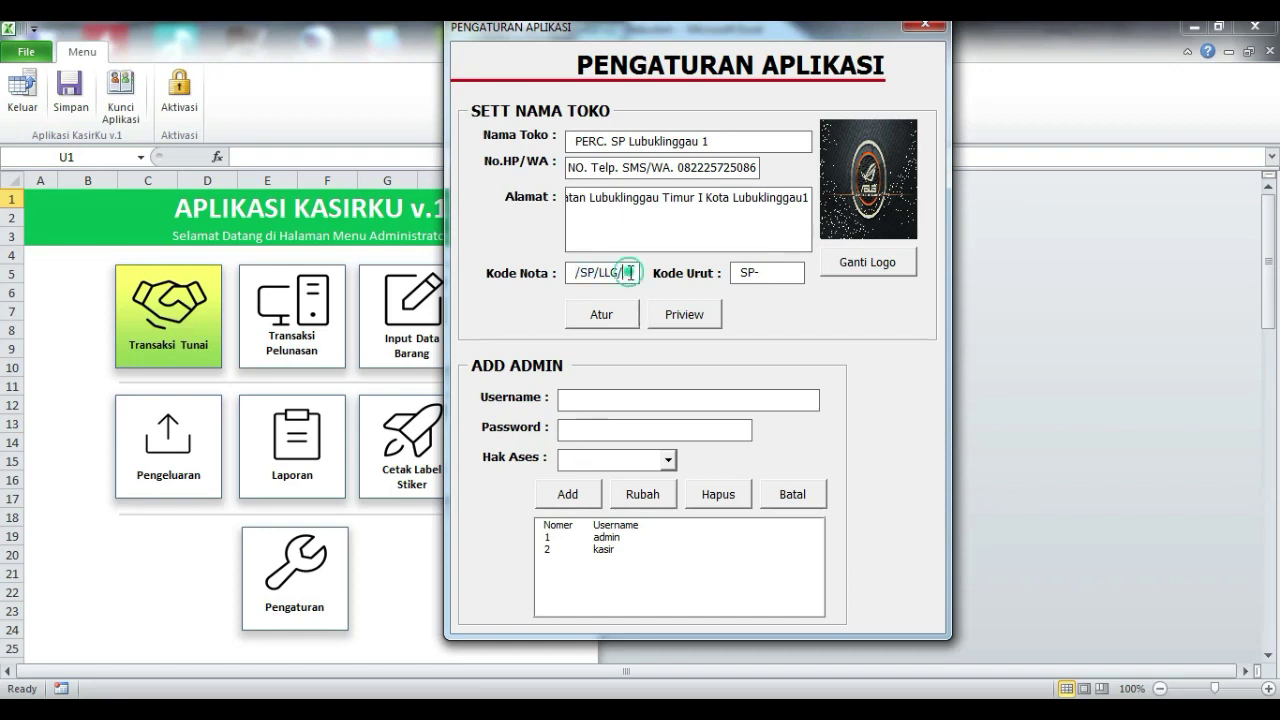
Step: Swap the Kode Nota slashes for dashes and back, leaving it as /SP/LLG/
drag(631, 277, 525, 280)
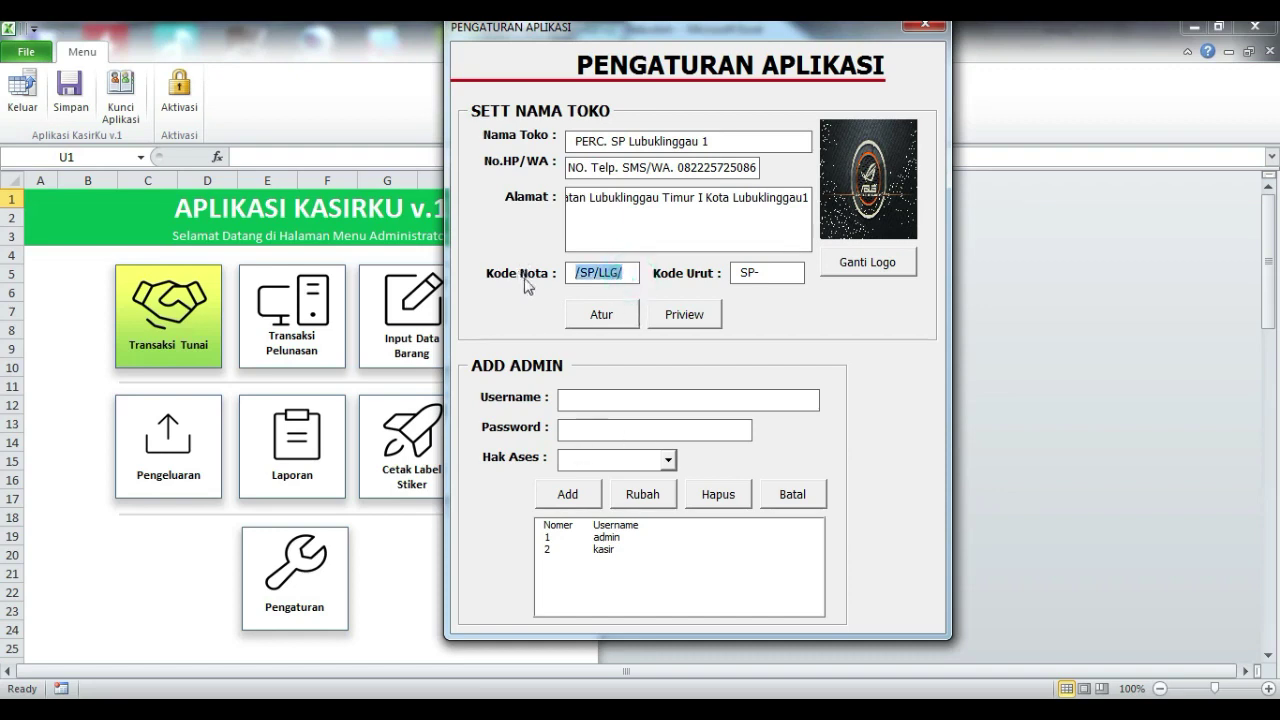
click(578, 272)
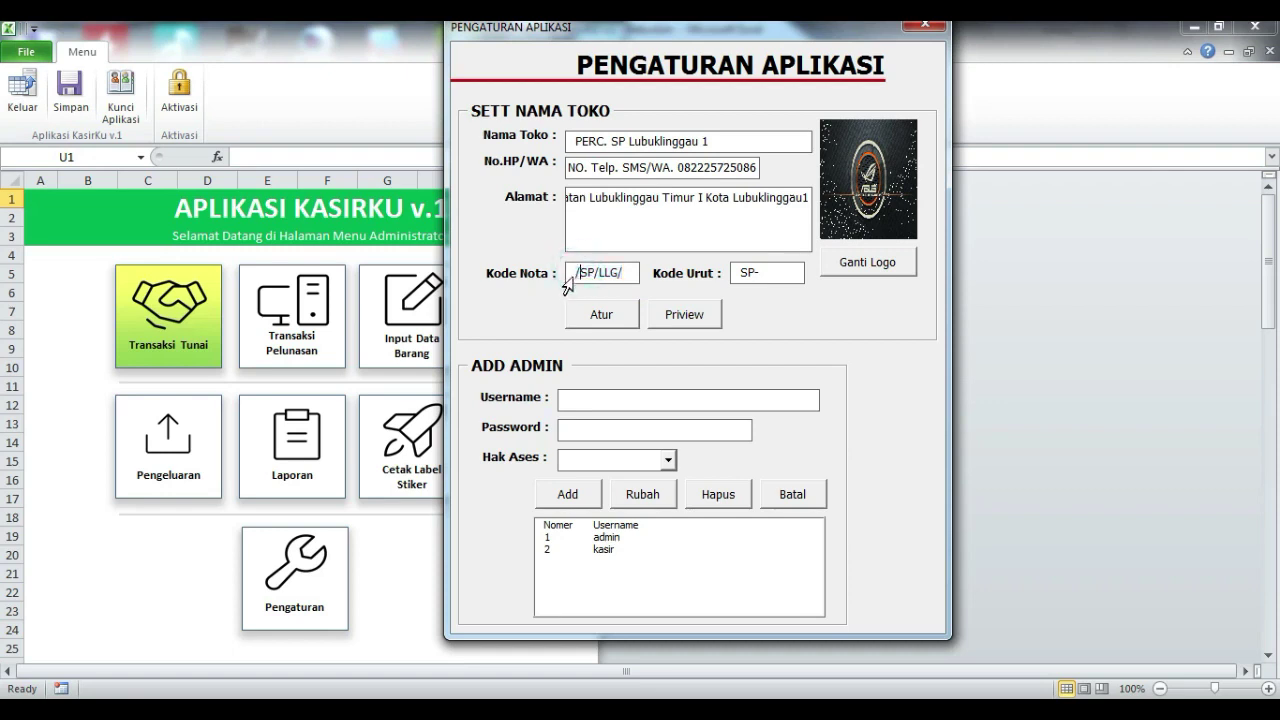
key(BackSpace)
text(-)
click(632, 272)
key(BackSpace)
text(-)
key(Home)
key(Delete)
text(/)
key(BackSpace)
text(/)
Step: Change the Kode Urut prefix from SP- to Sp-
click(766, 271)
key(Left)
key(BackSpace)
text(p)
Step: Replace the shop logo with 4134.jpg from Pictures > IMAGES and apply the settings
click(884, 272)
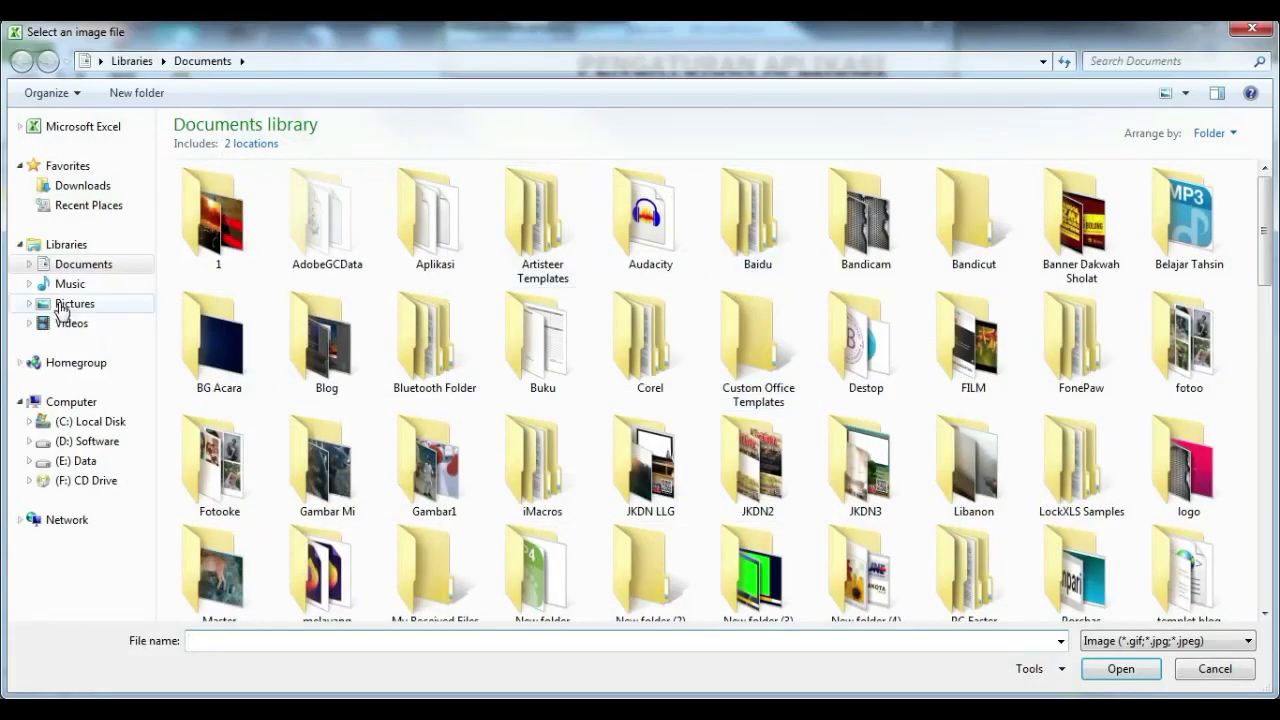
click(63, 310)
double_click(243, 213)
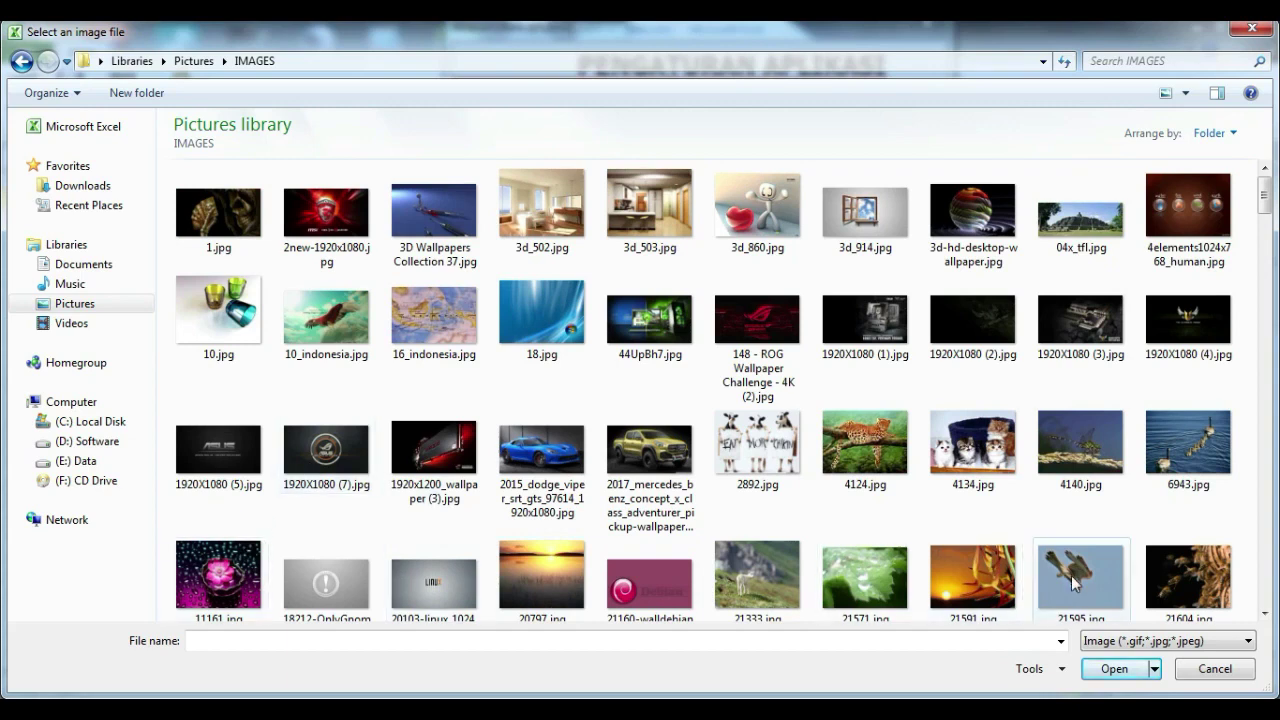
click(985, 462)
click(1118, 670)
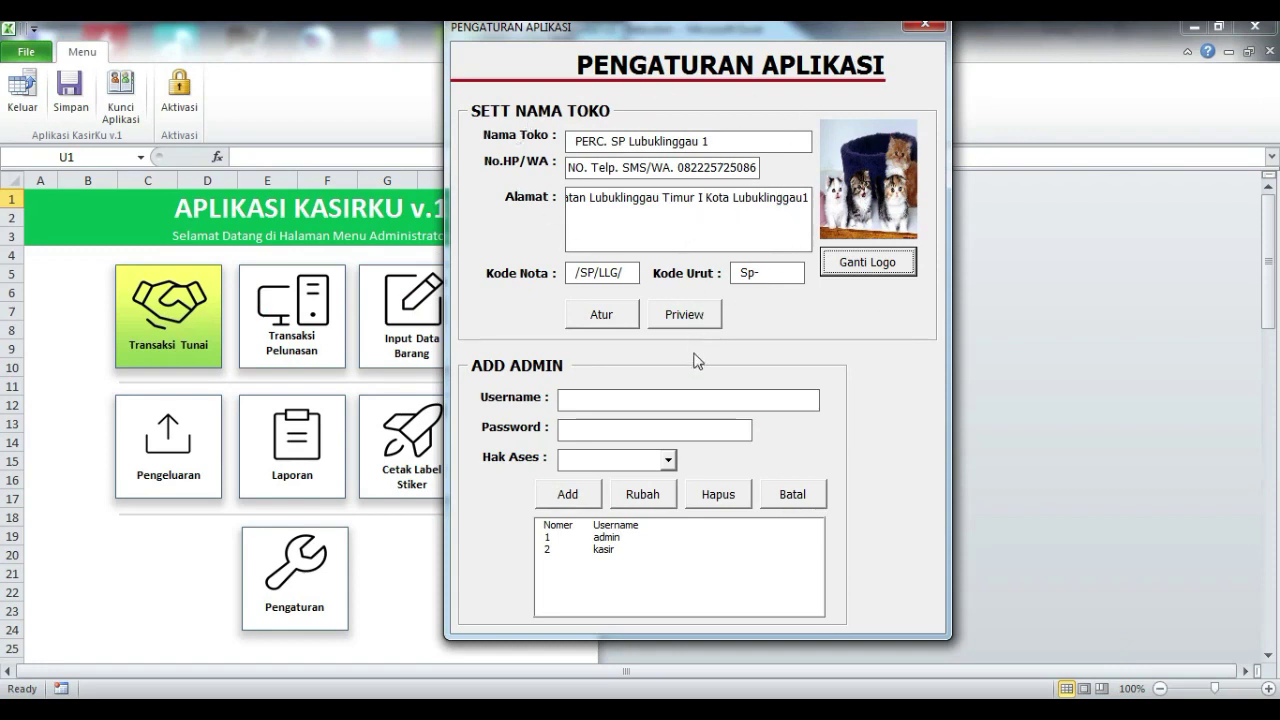
click(612, 316)
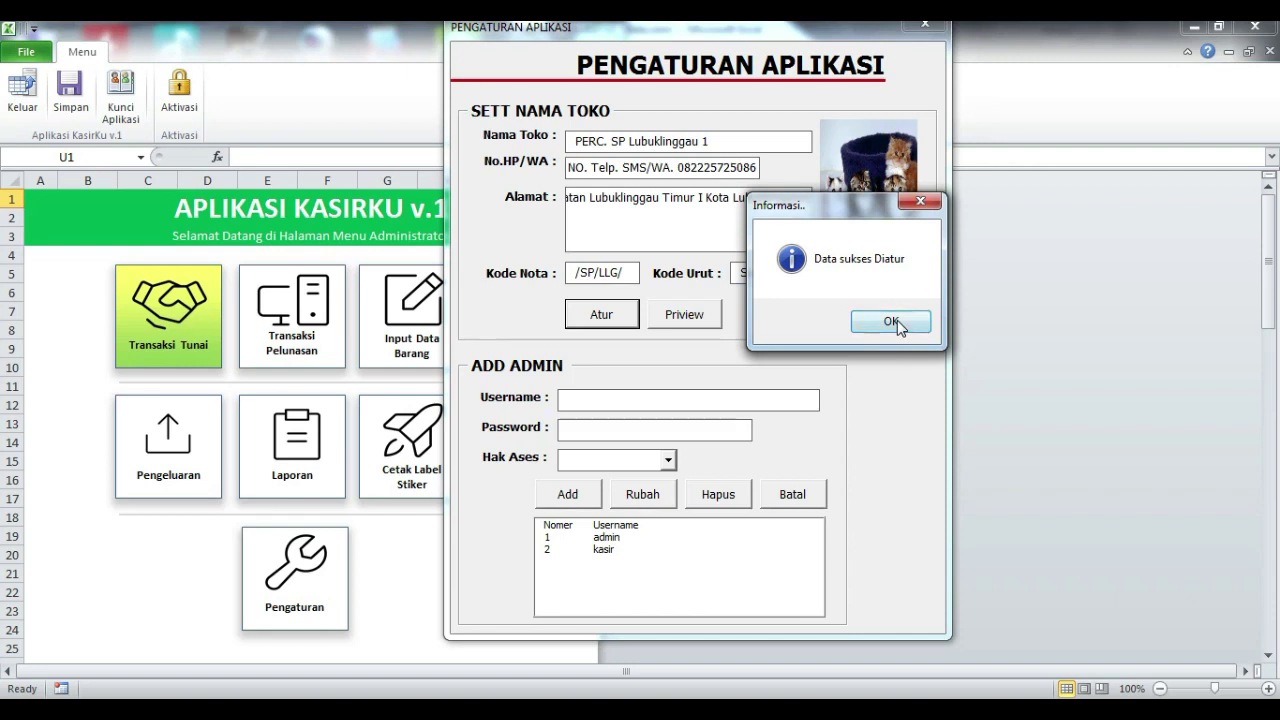
Step: Dismiss the 'Data sukses Diatur' confirmation
click(890, 321)
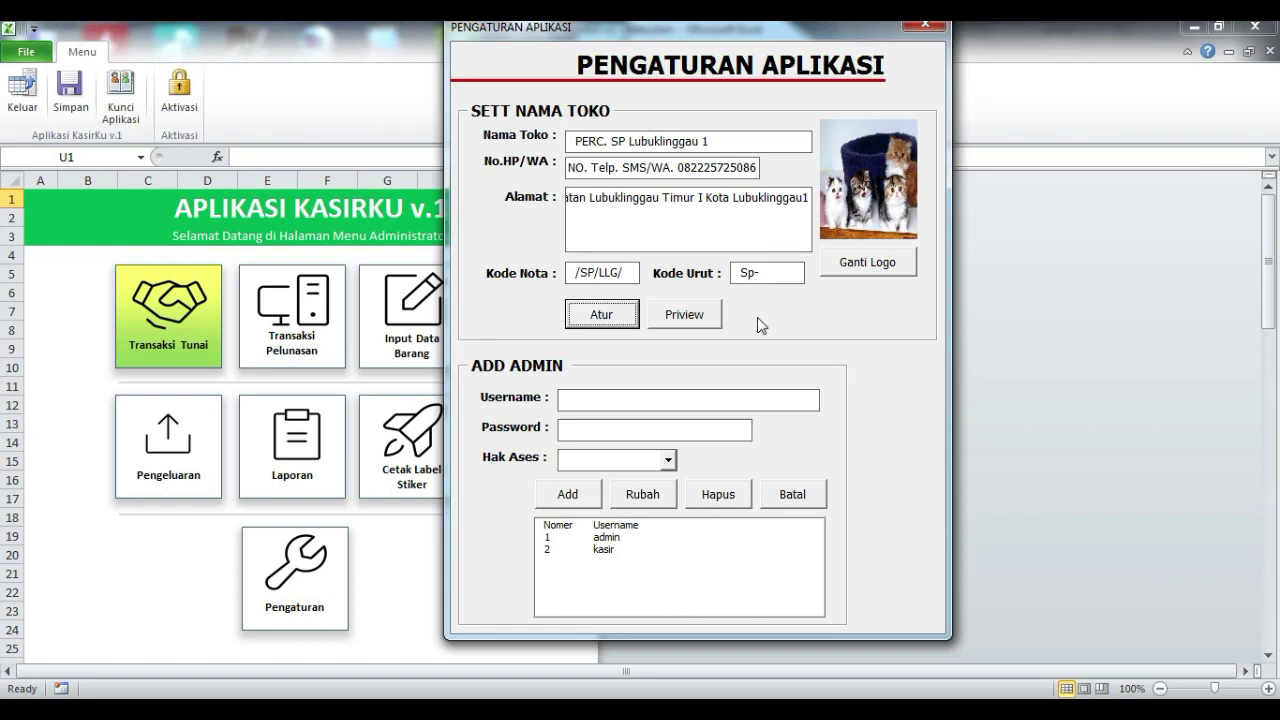
Step: Preview the receipt, zoom in, and scroll through it to check the kittens logo and shop details
click(680, 318)
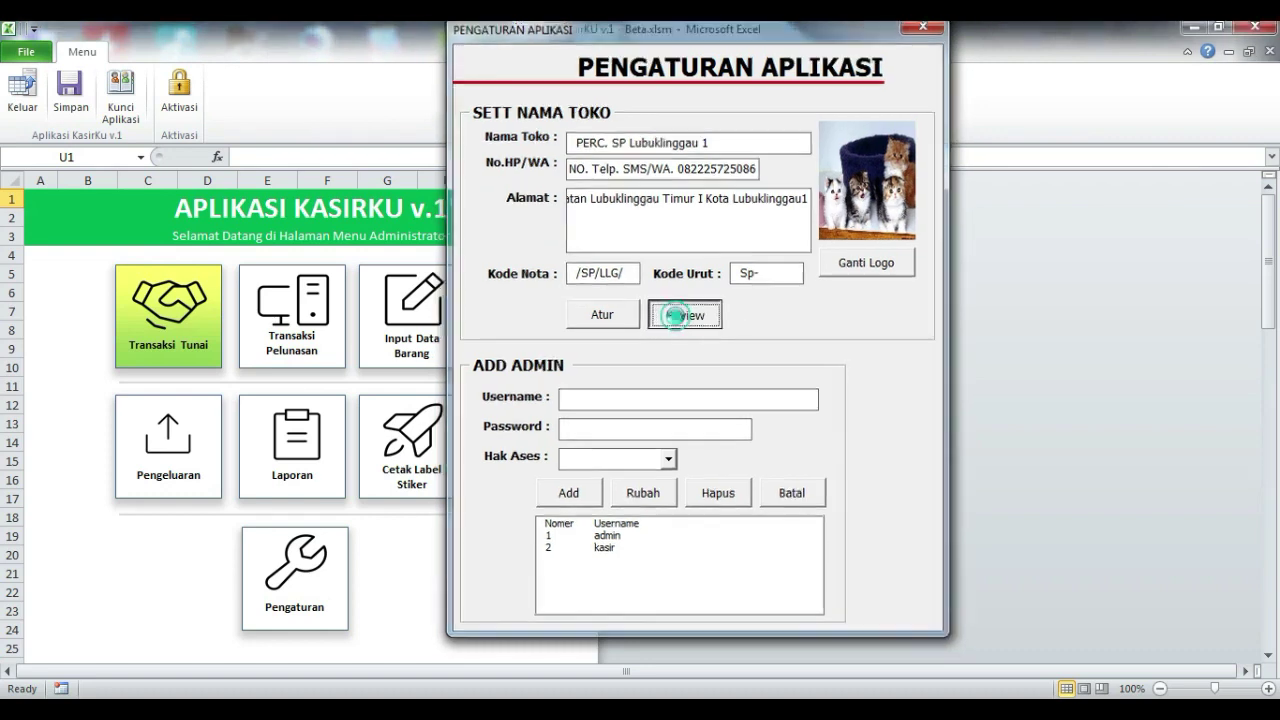
click(654, 254)
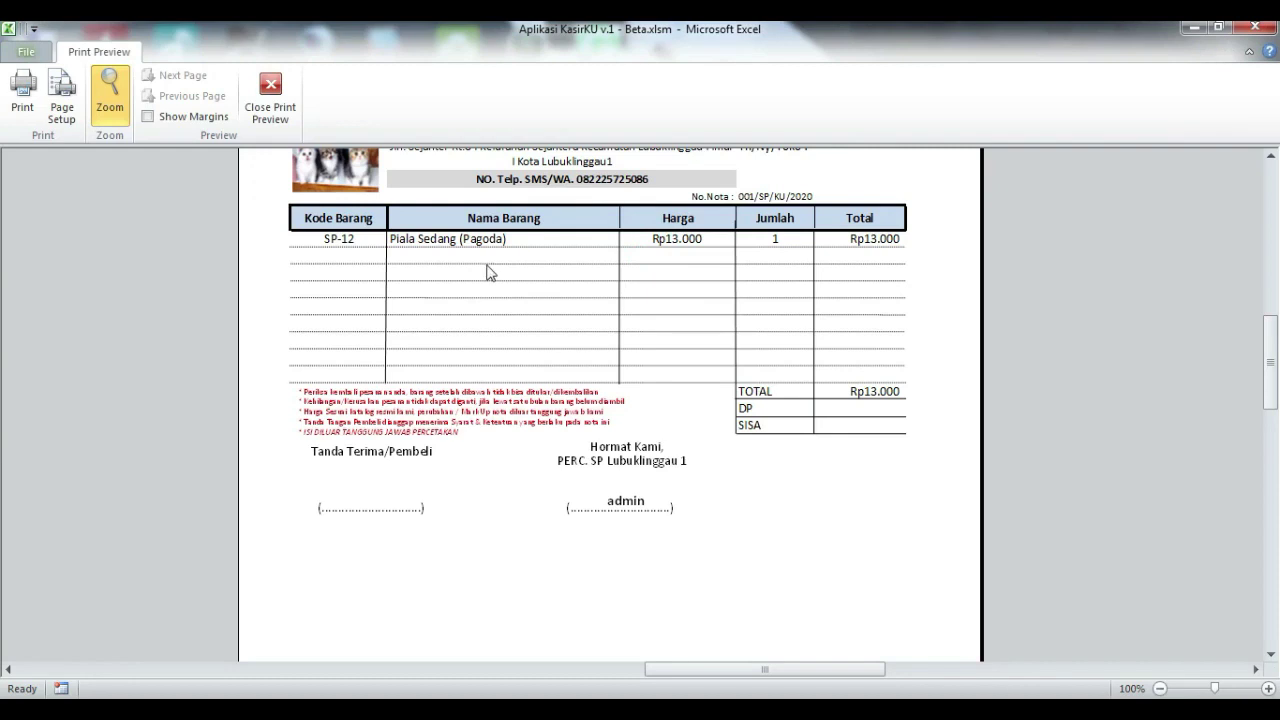
scroll(489, 271, up, 3)
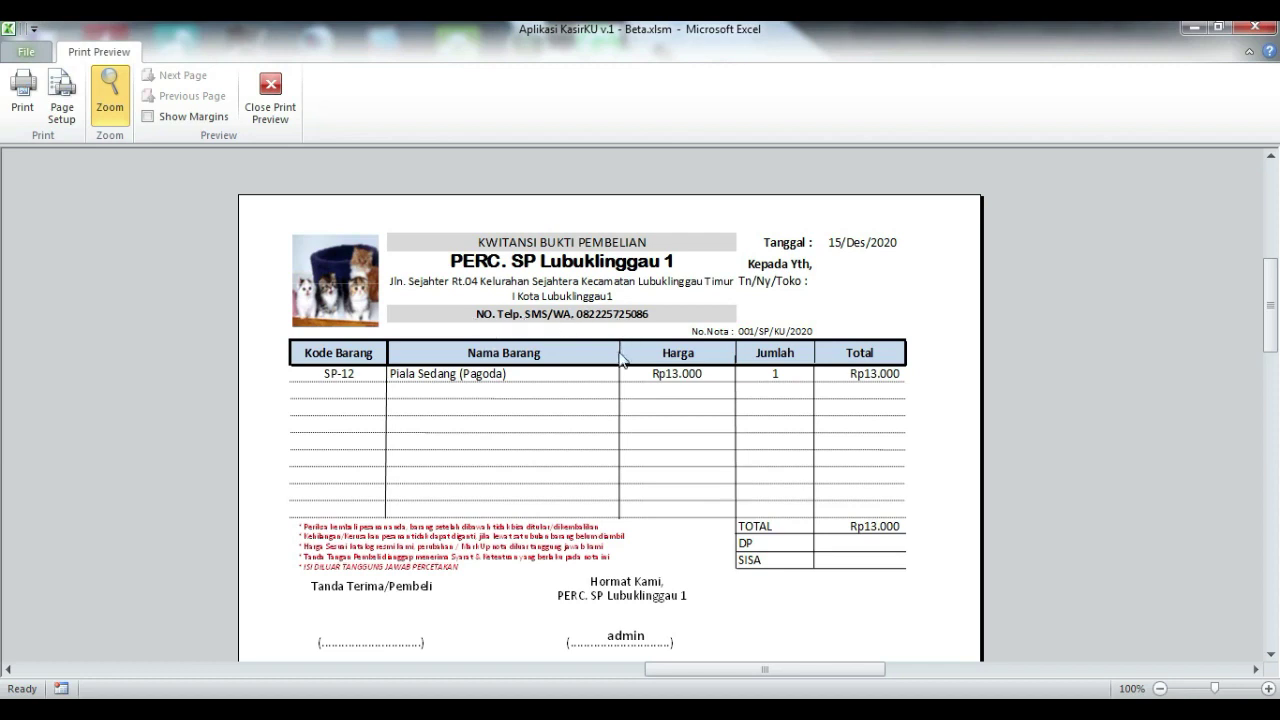
scroll(622, 362, down, 3)
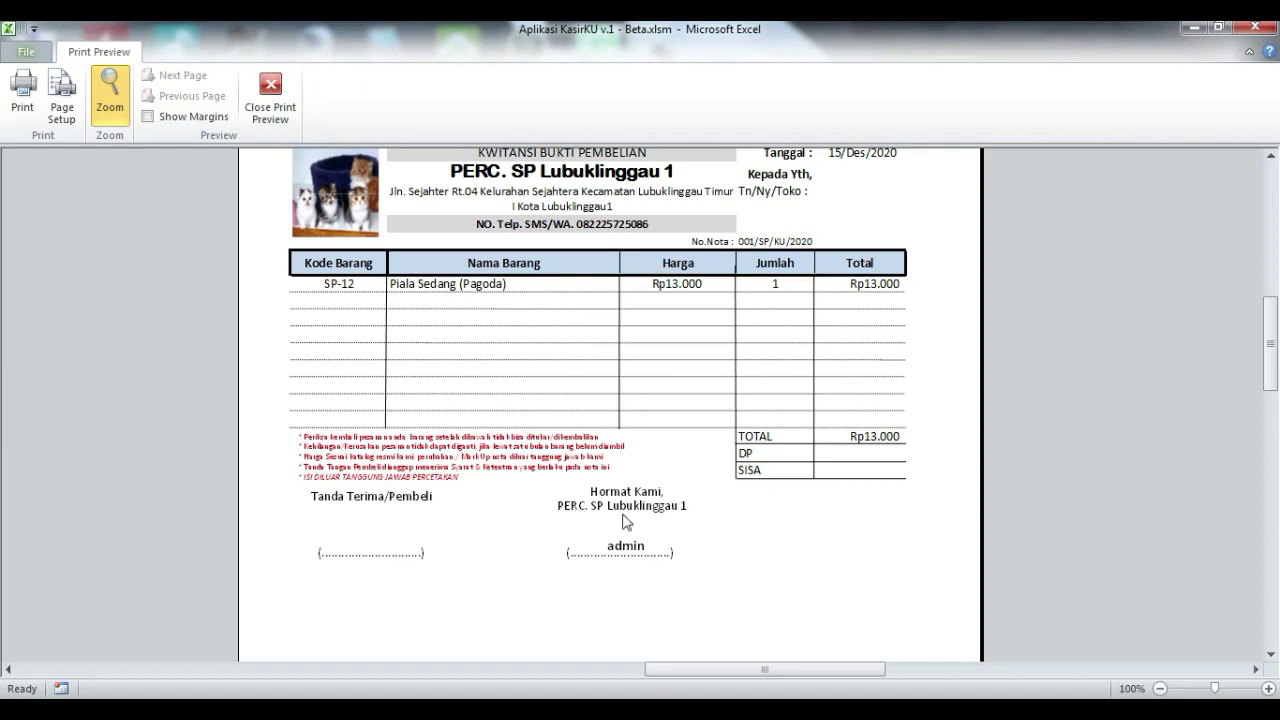
scroll(593, 357, up, 3)
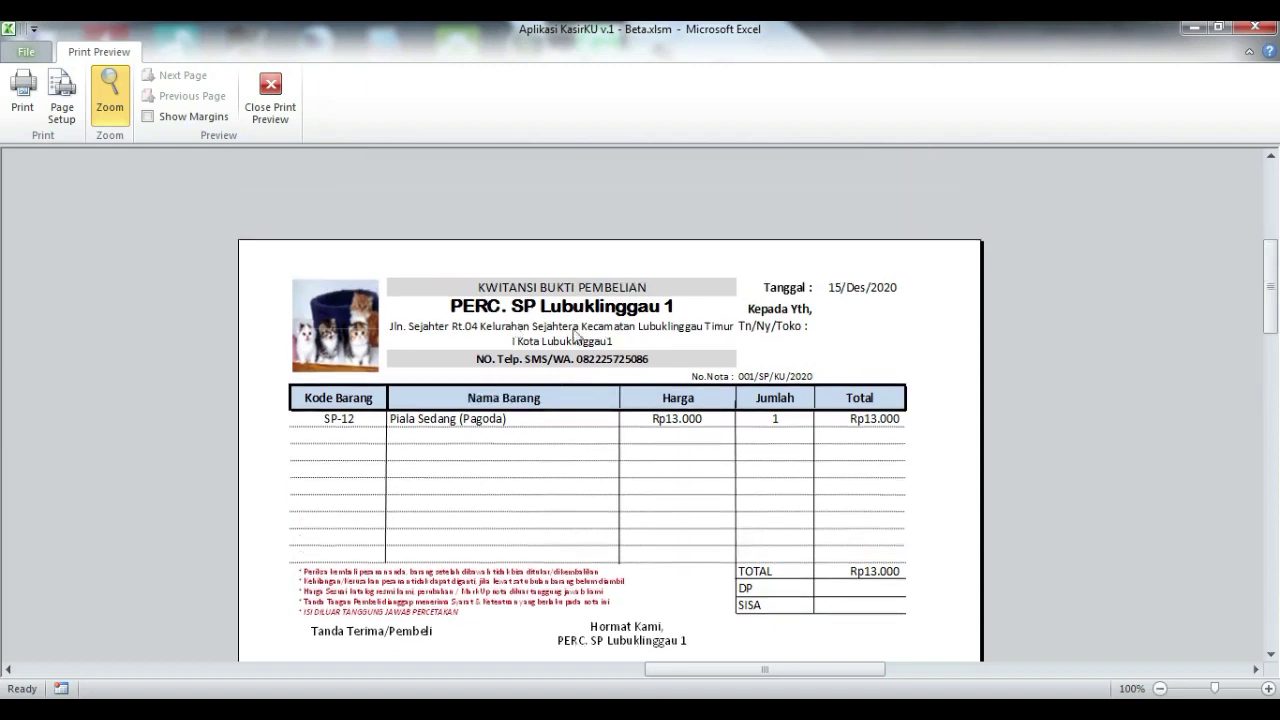
scroll(686, 451, down, 3)
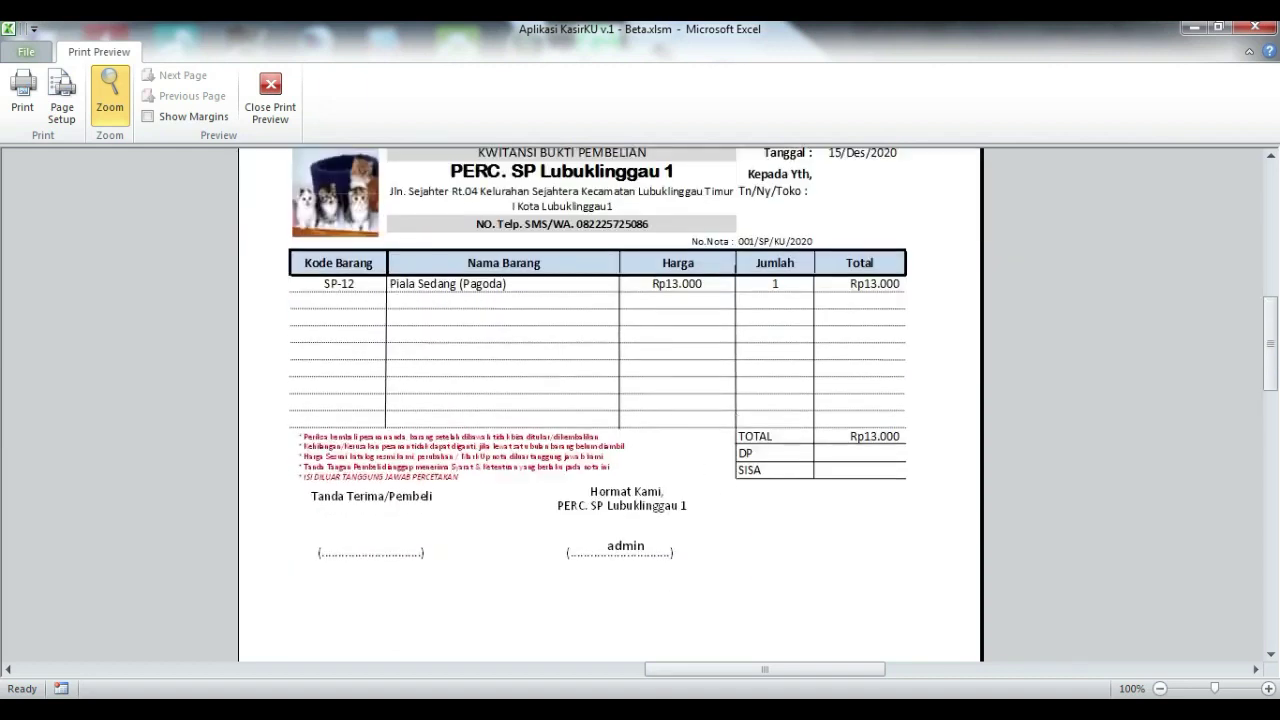
Step: Close the preview, add a new user with a password and Administrator access, and confirm the save
click(270, 95)
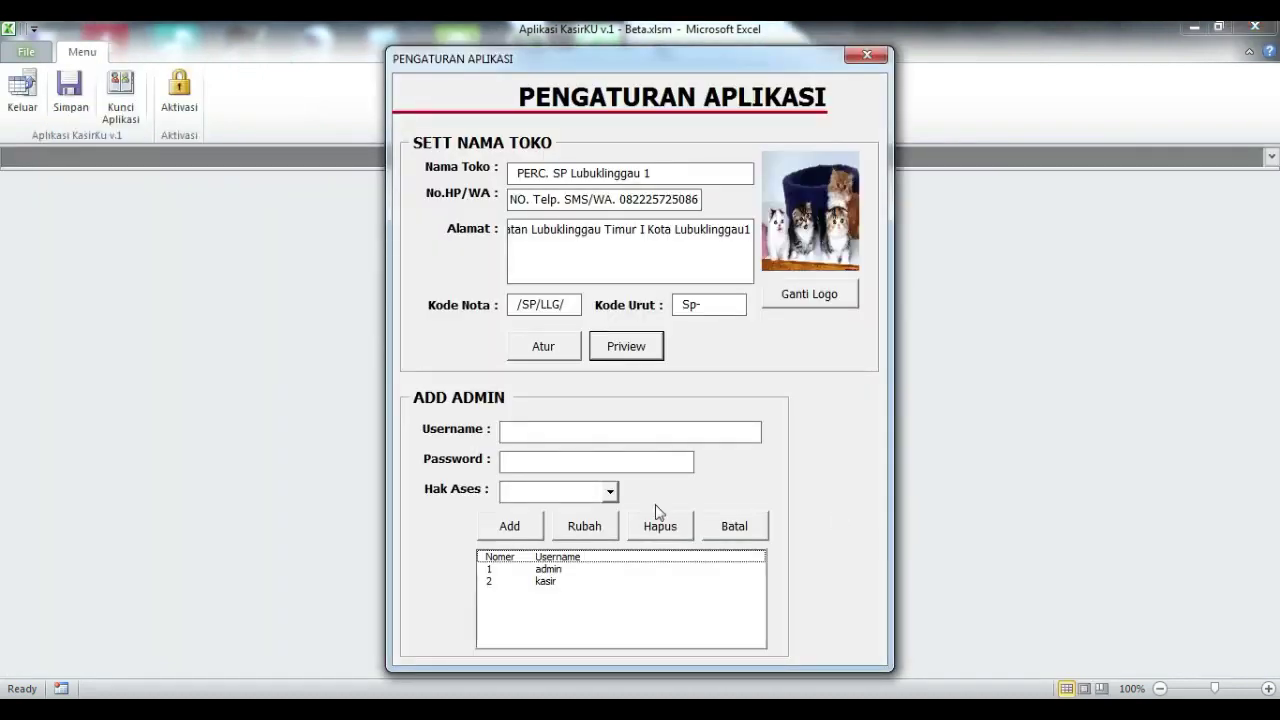
click(575, 425)
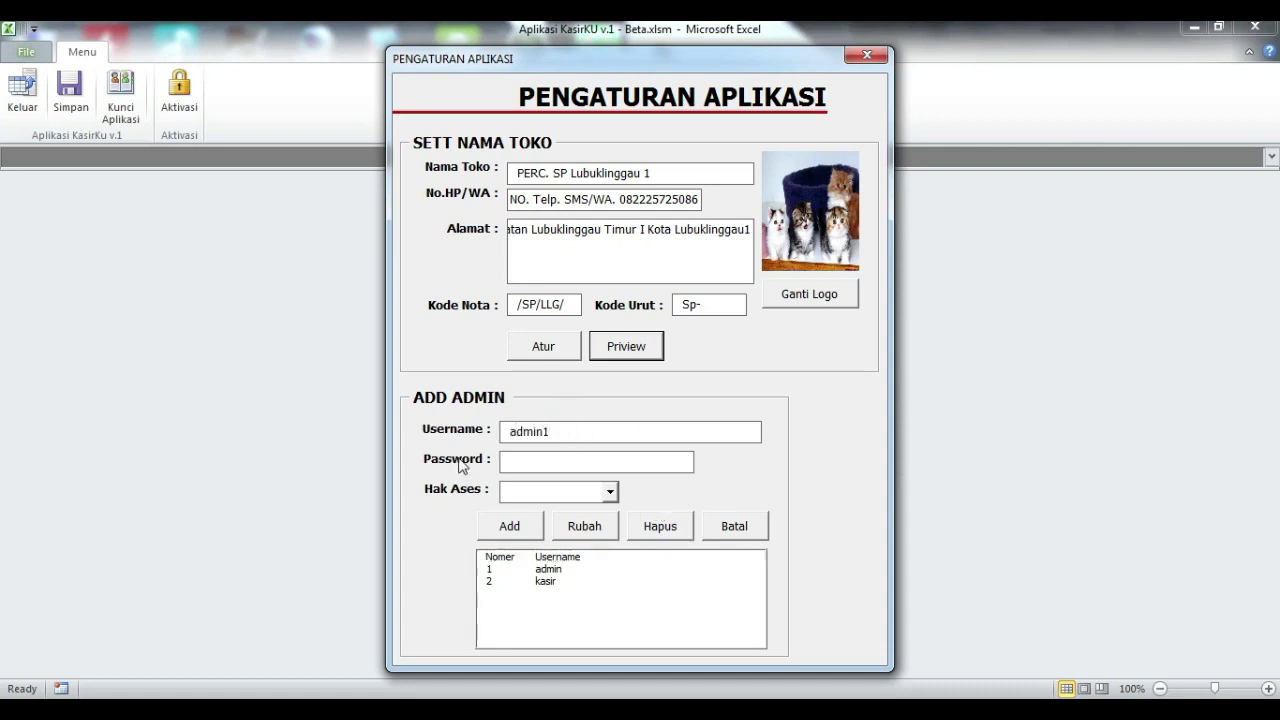
click(546, 471)
text(**)
click(609, 491)
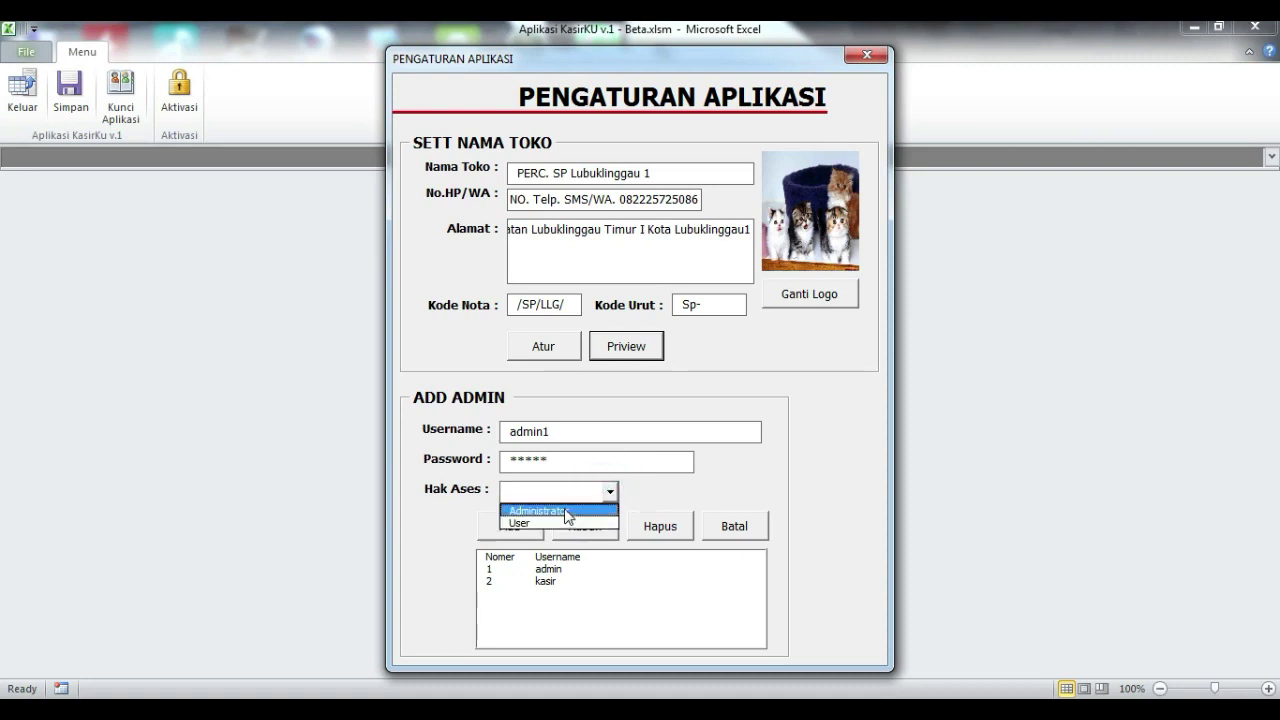
click(566, 512)
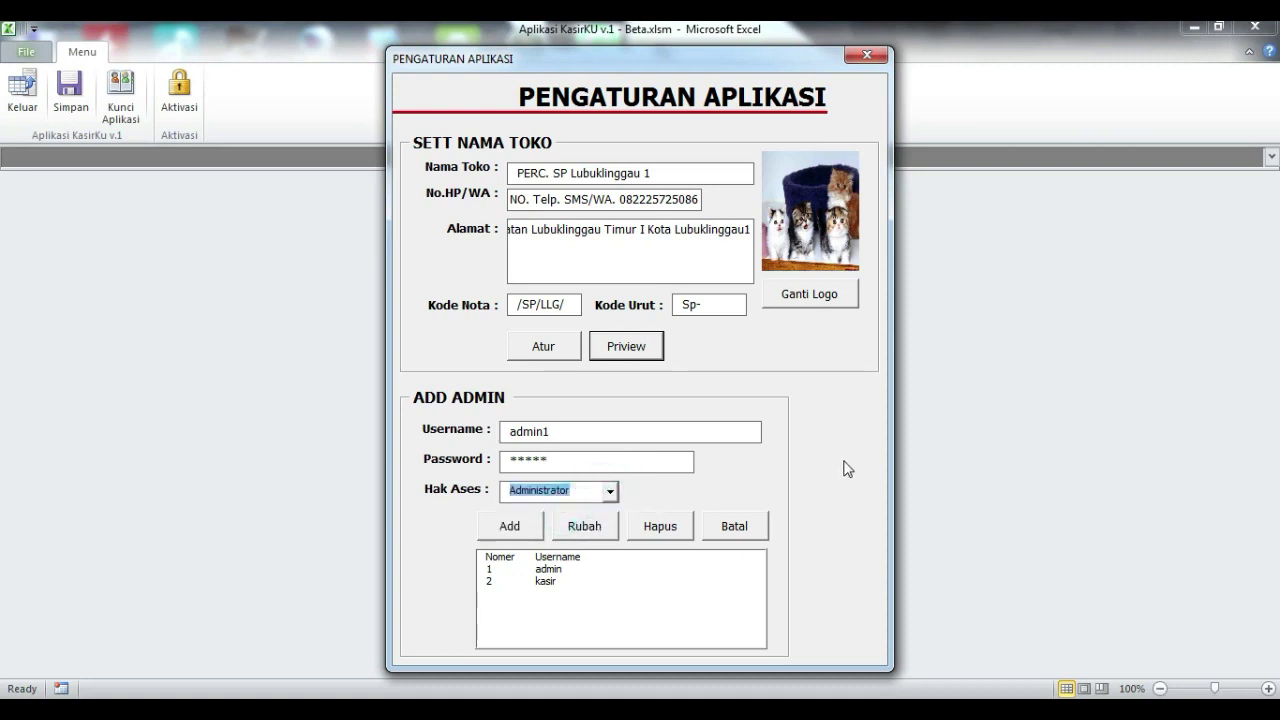
click(511, 525)
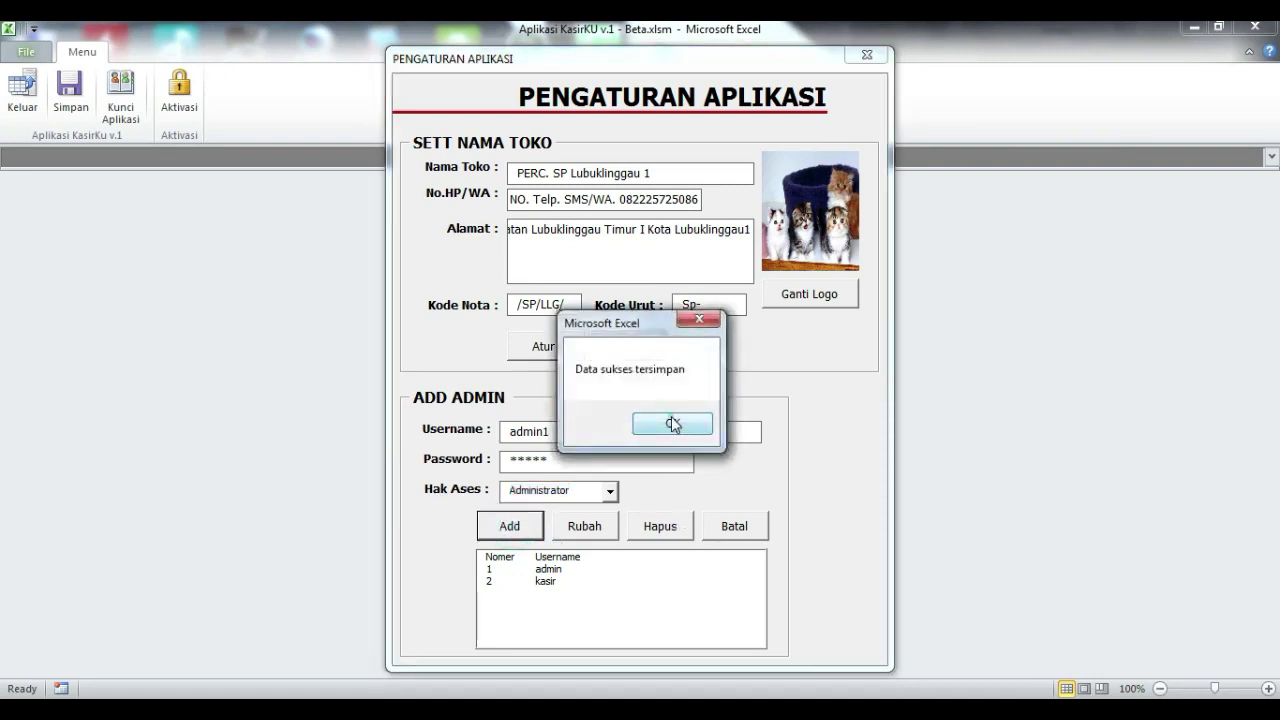
click(671, 423)
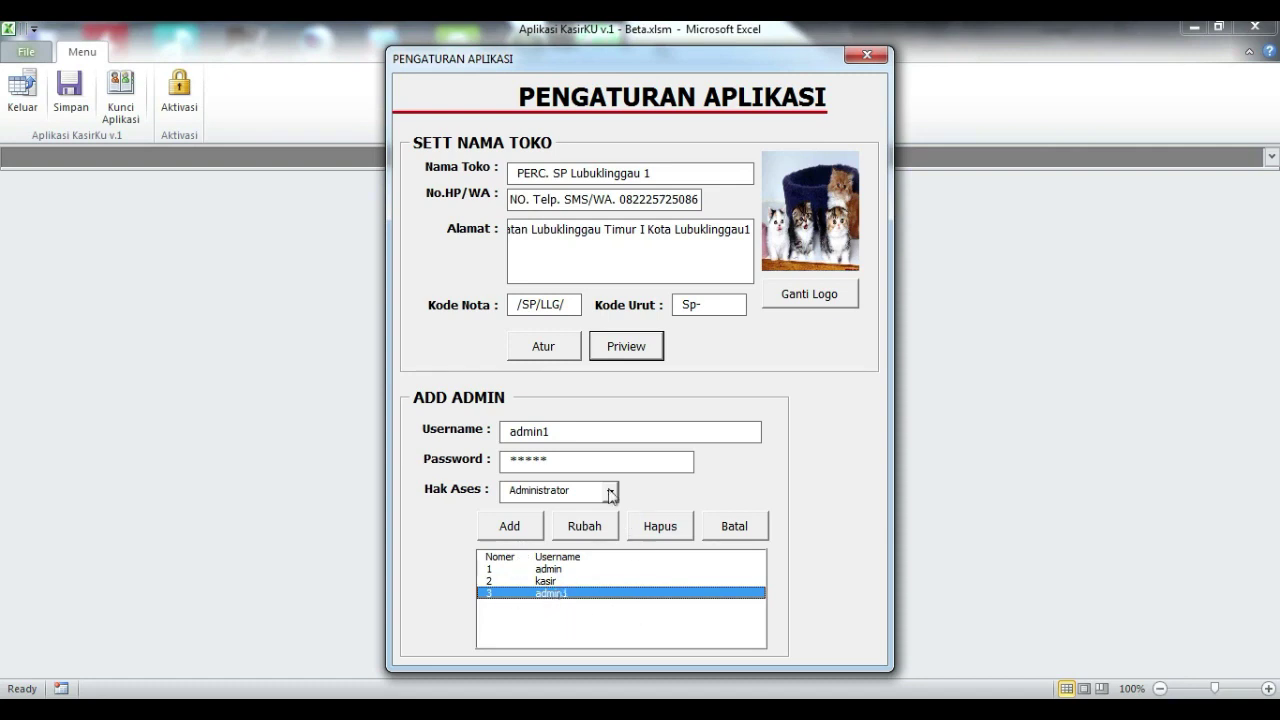
click(580, 434)
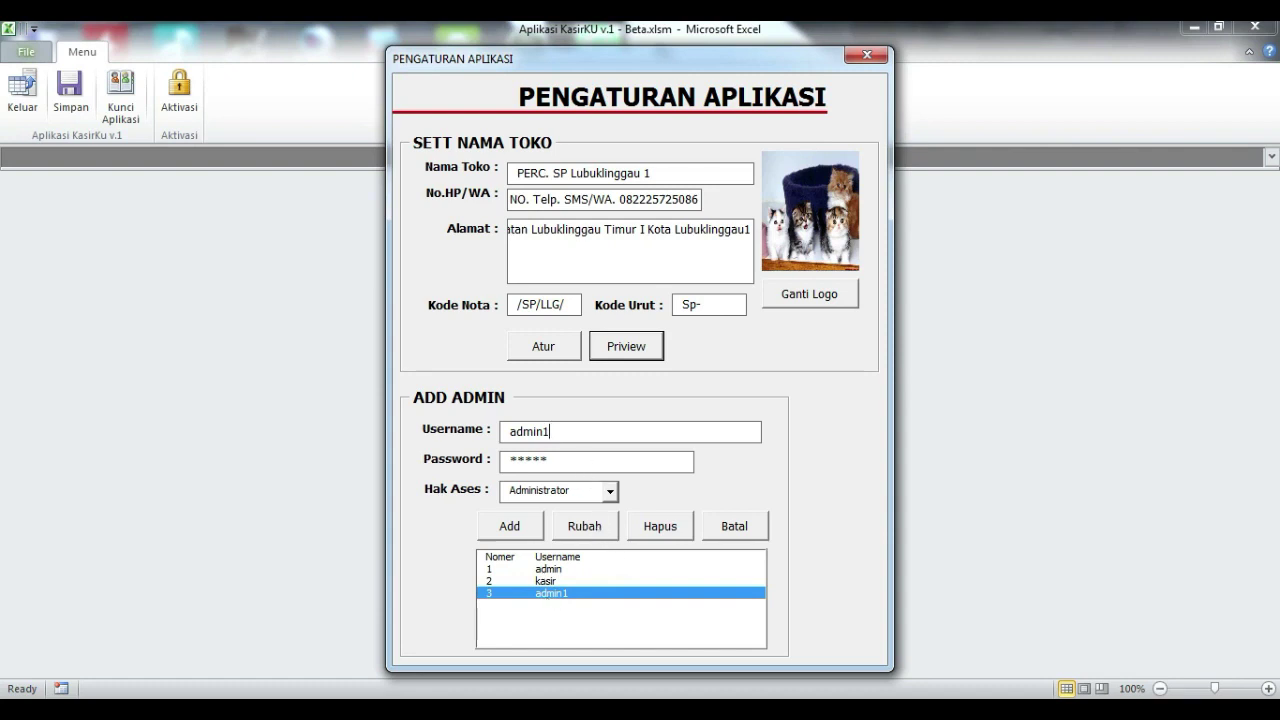
click(586, 526)
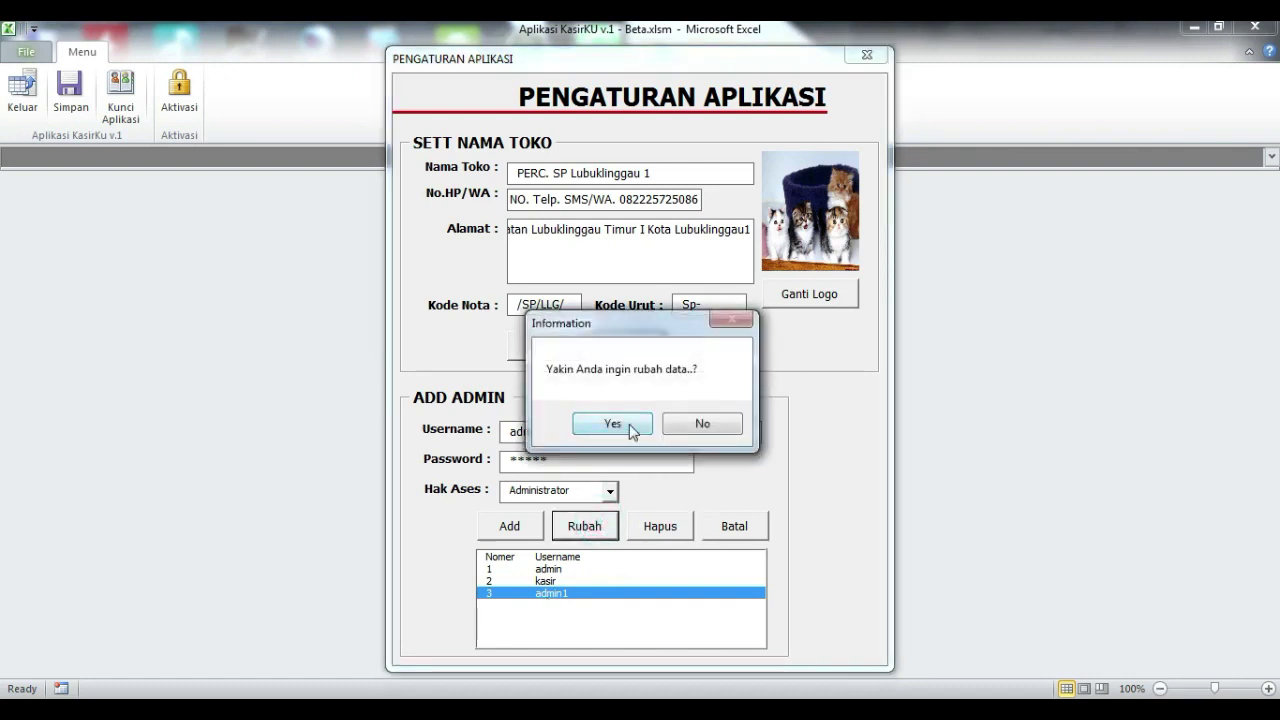
click(631, 426)
click(710, 430)
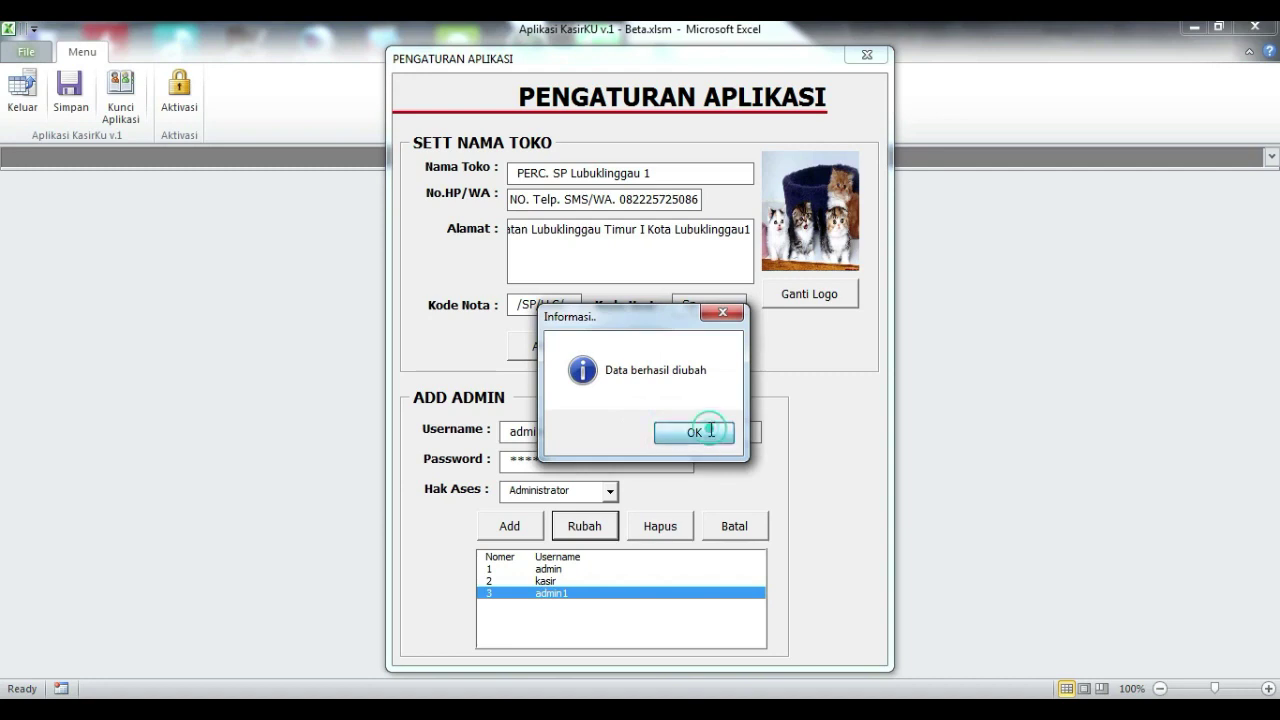
click(571, 593)
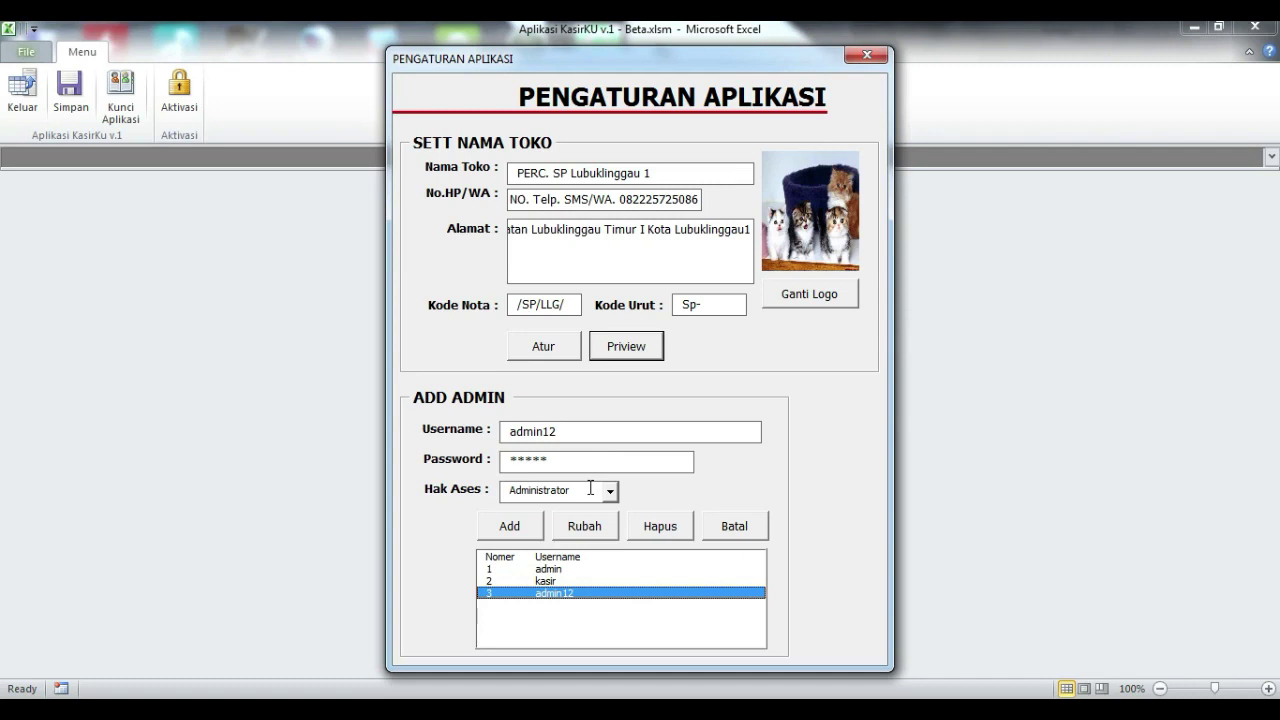
click(570, 432)
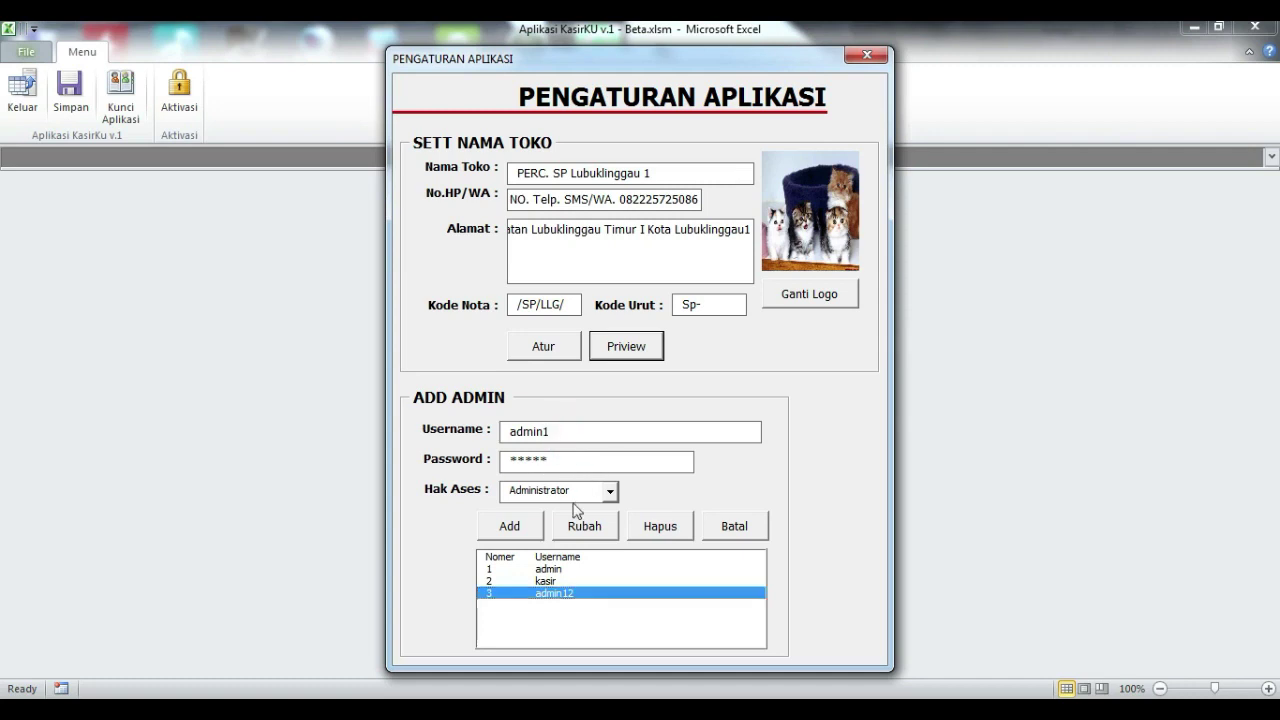
click(582, 524)
click(614, 426)
click(682, 432)
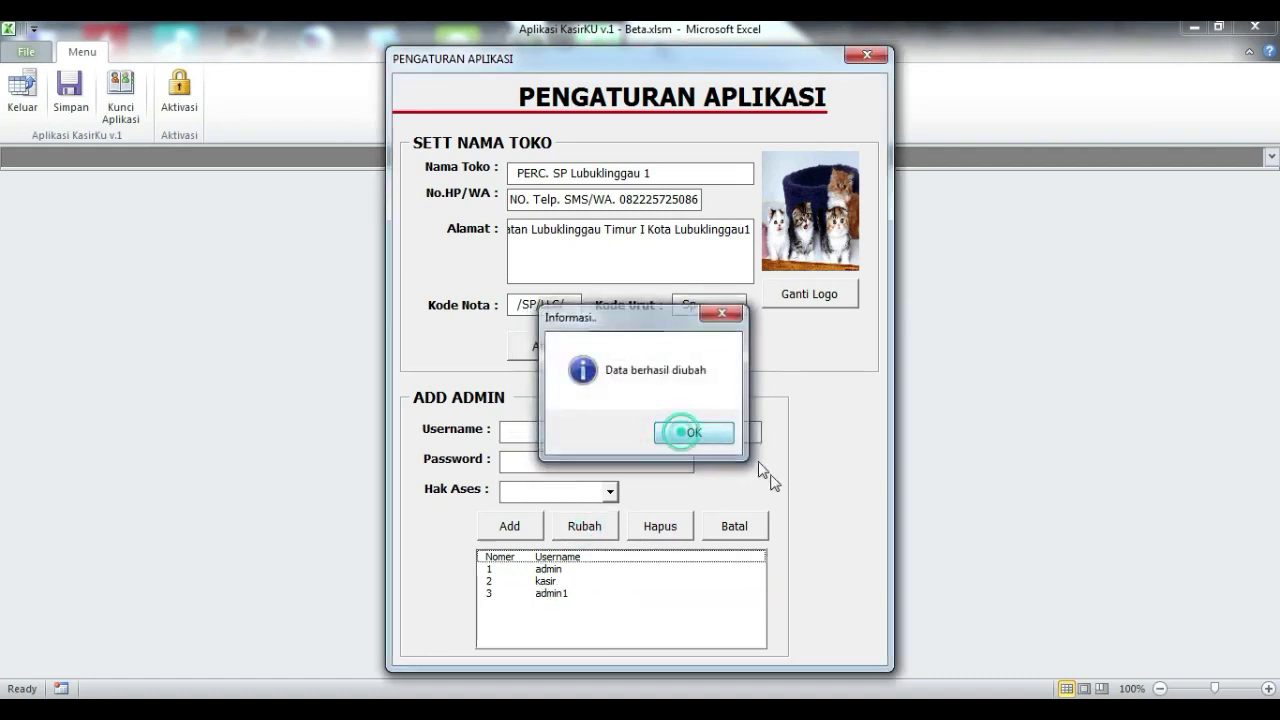
click(563, 594)
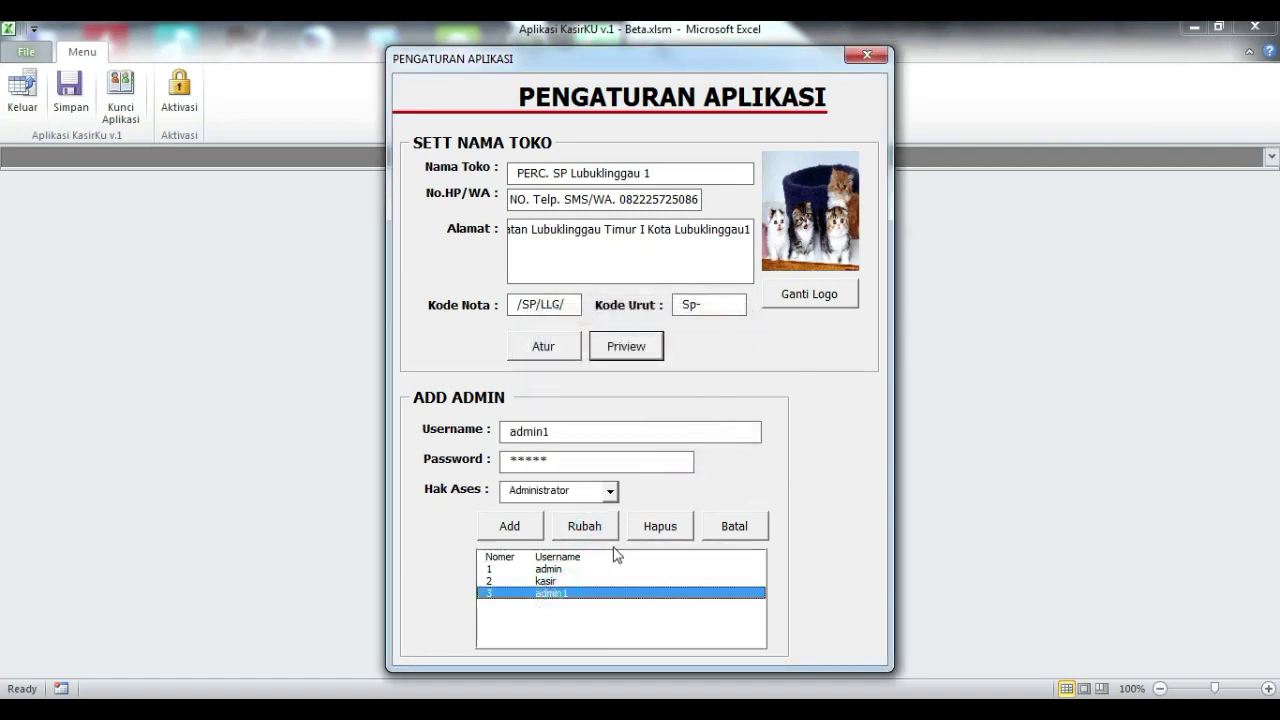
Step: Close settings, lock KasirKU, and log in with the new admin username and password as Administrator
click(878, 55)
click(121, 98)
text(admin1)
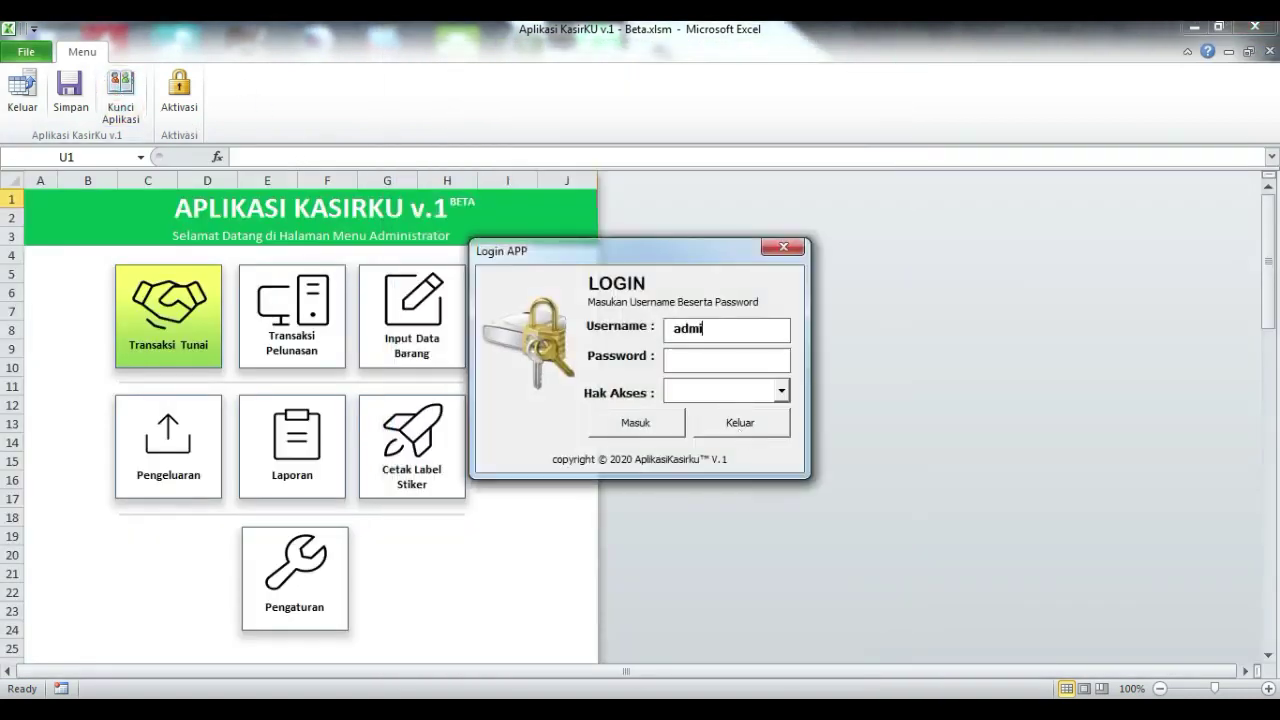
click(725, 364)
text(admin)
click(781, 391)
click(700, 407)
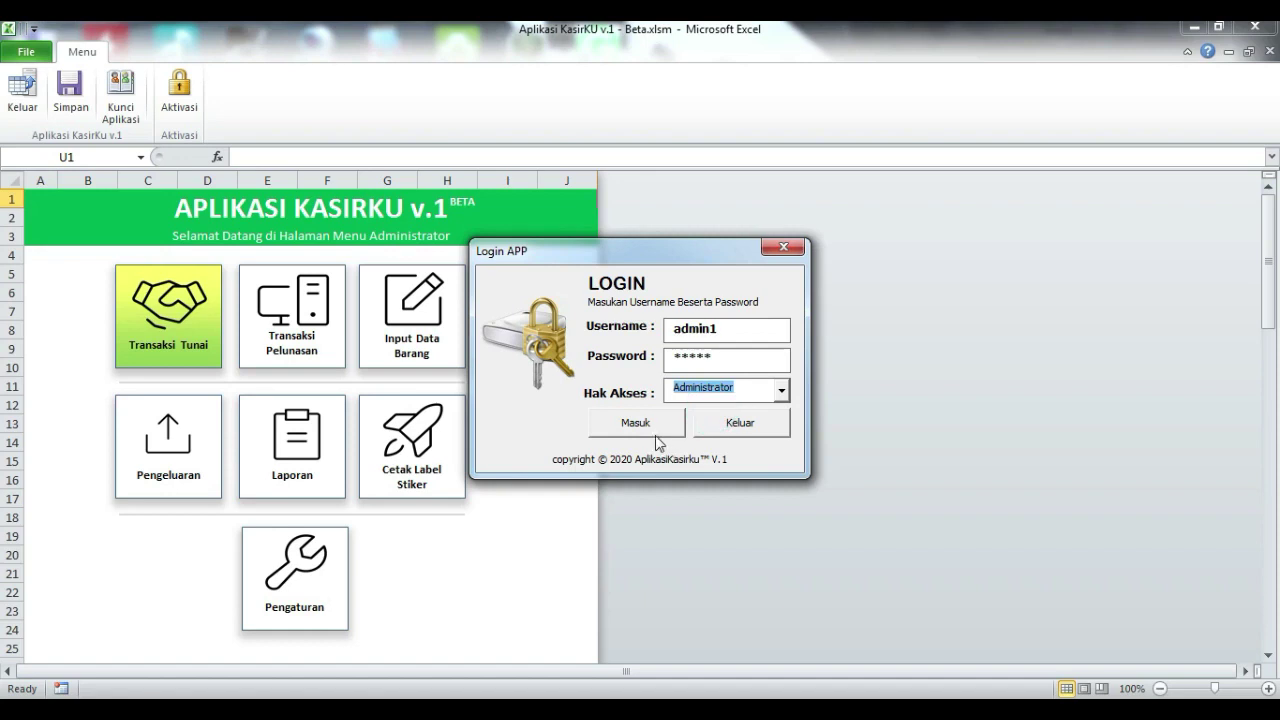
click(650, 428)
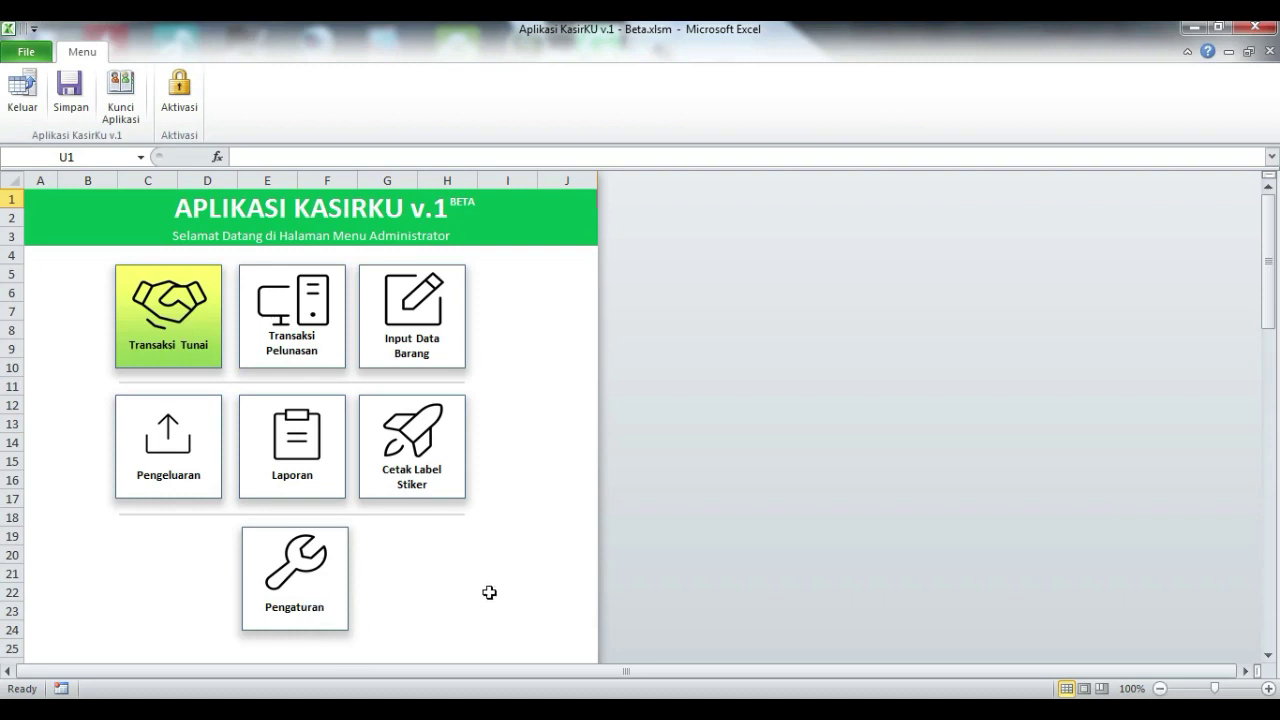
Step: Open the item data entry form and dismiss the activation reminder
click(446, 328)
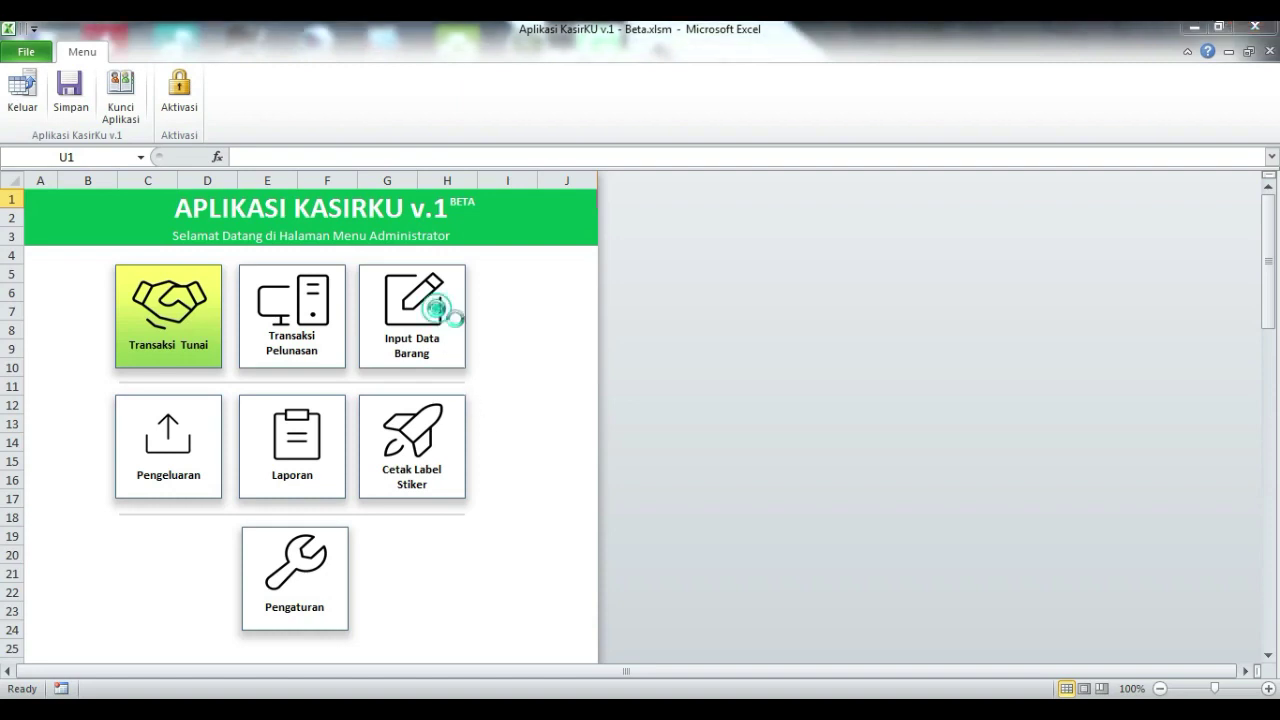
click(781, 429)
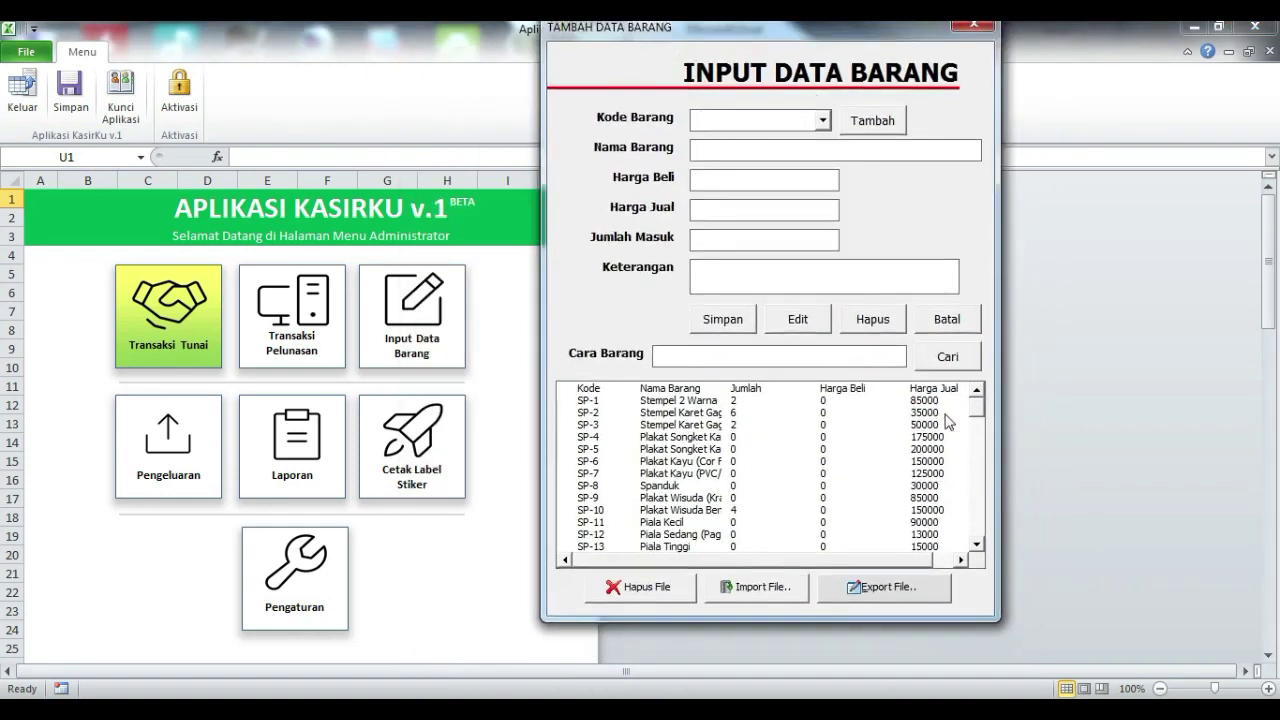
drag(977, 406, 957, 334)
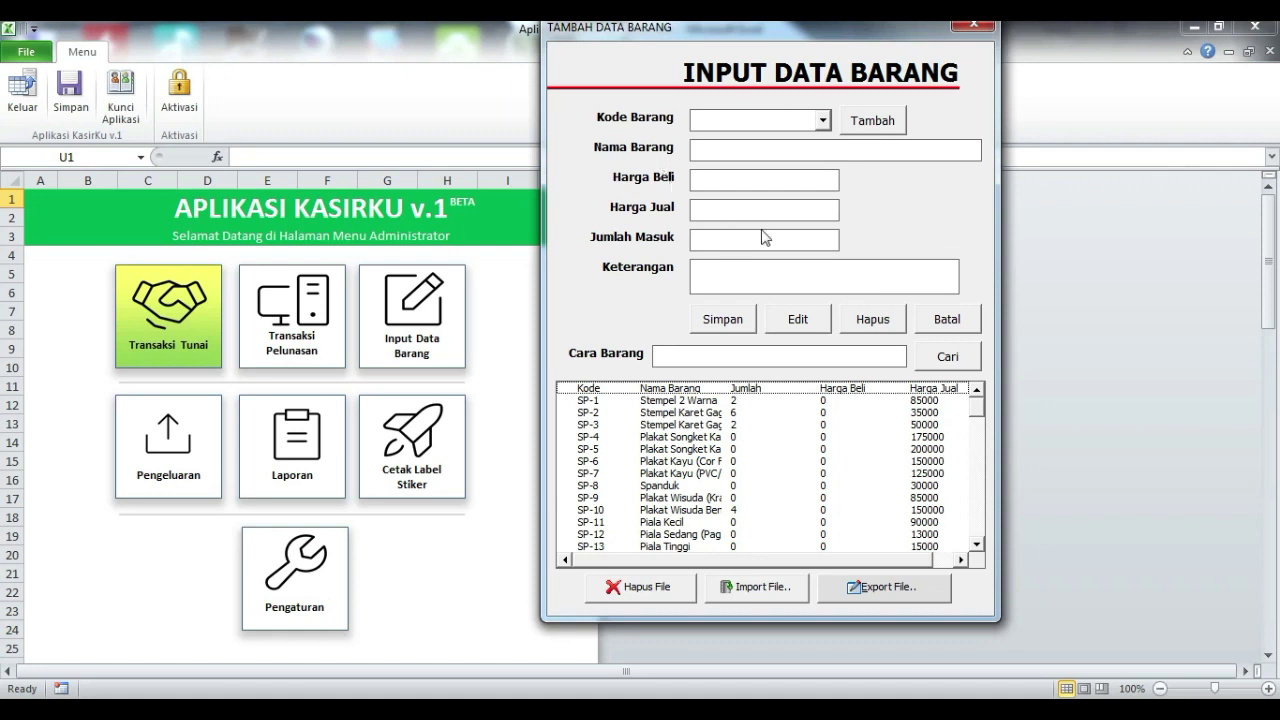
Step: Add 'Radio' as a new item name with code Sp-095 and acknowledge the save message
click(873, 121)
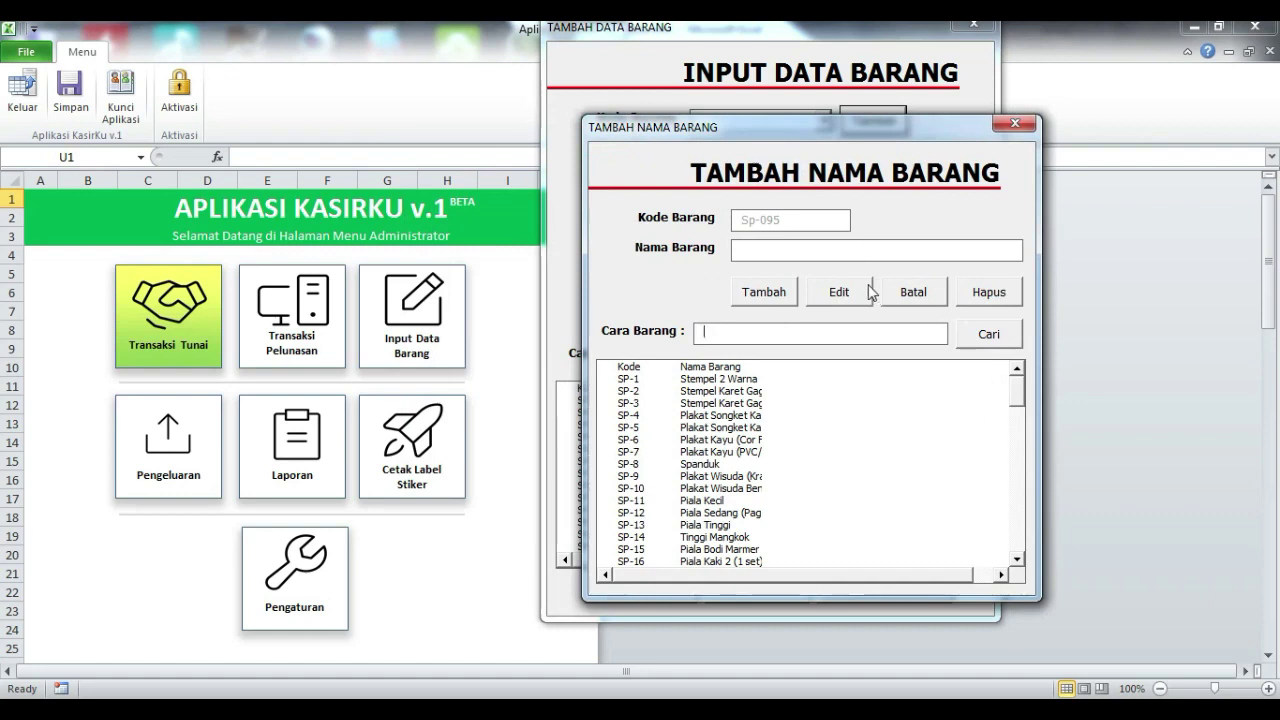
click(870, 254)
text(Radio)
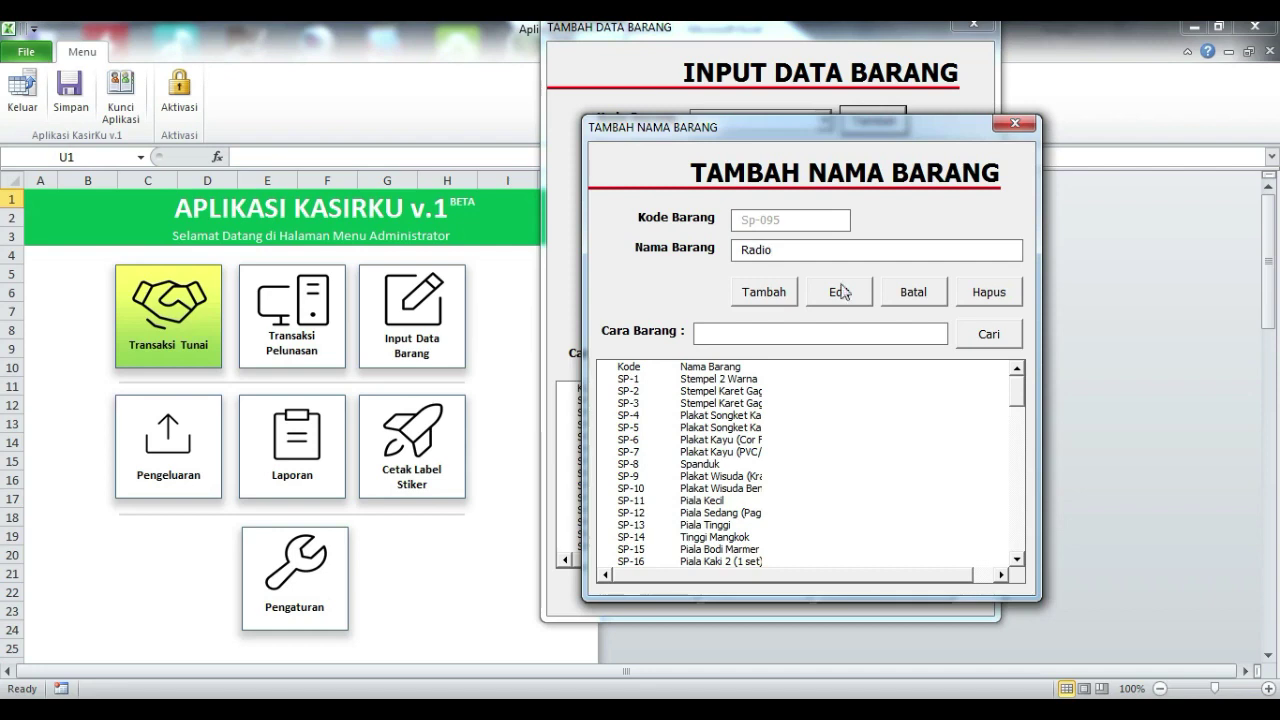
click(762, 292)
drag(655, 325, 717, 278)
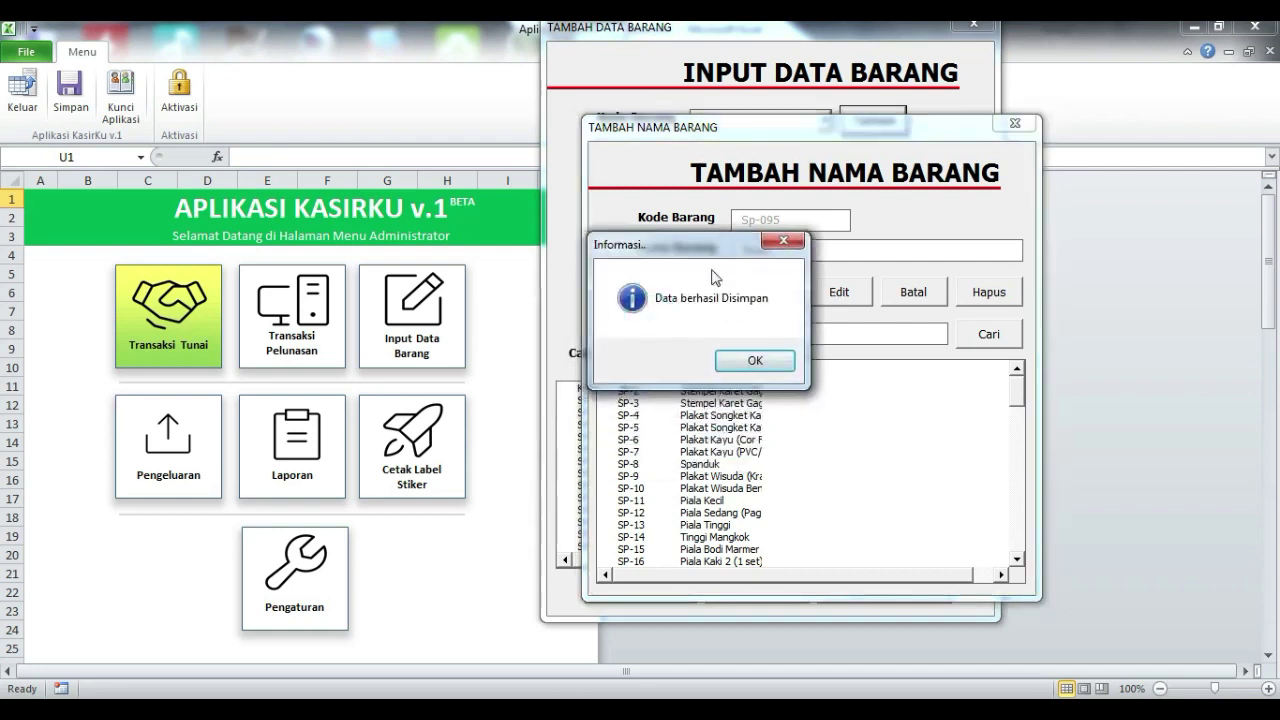
click(761, 378)
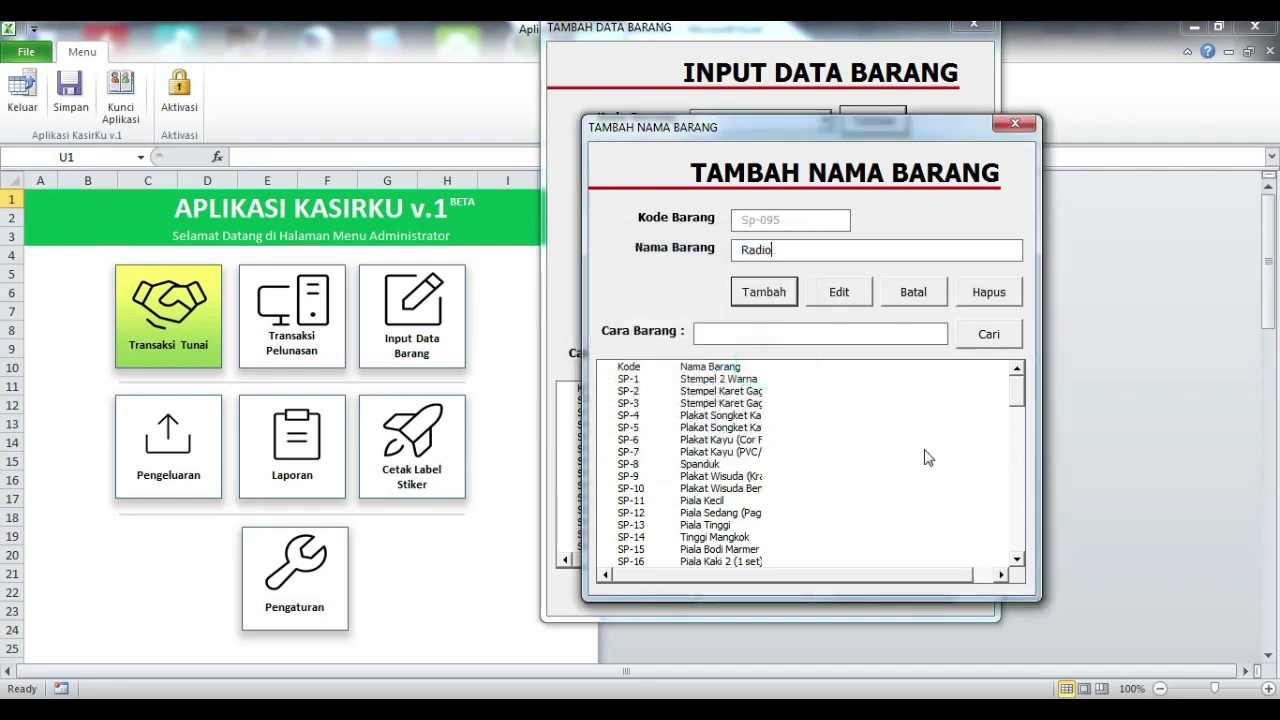
Step: Search the item-name list for 'Radio' and pick the Radio entry from the results
click(822, 333)
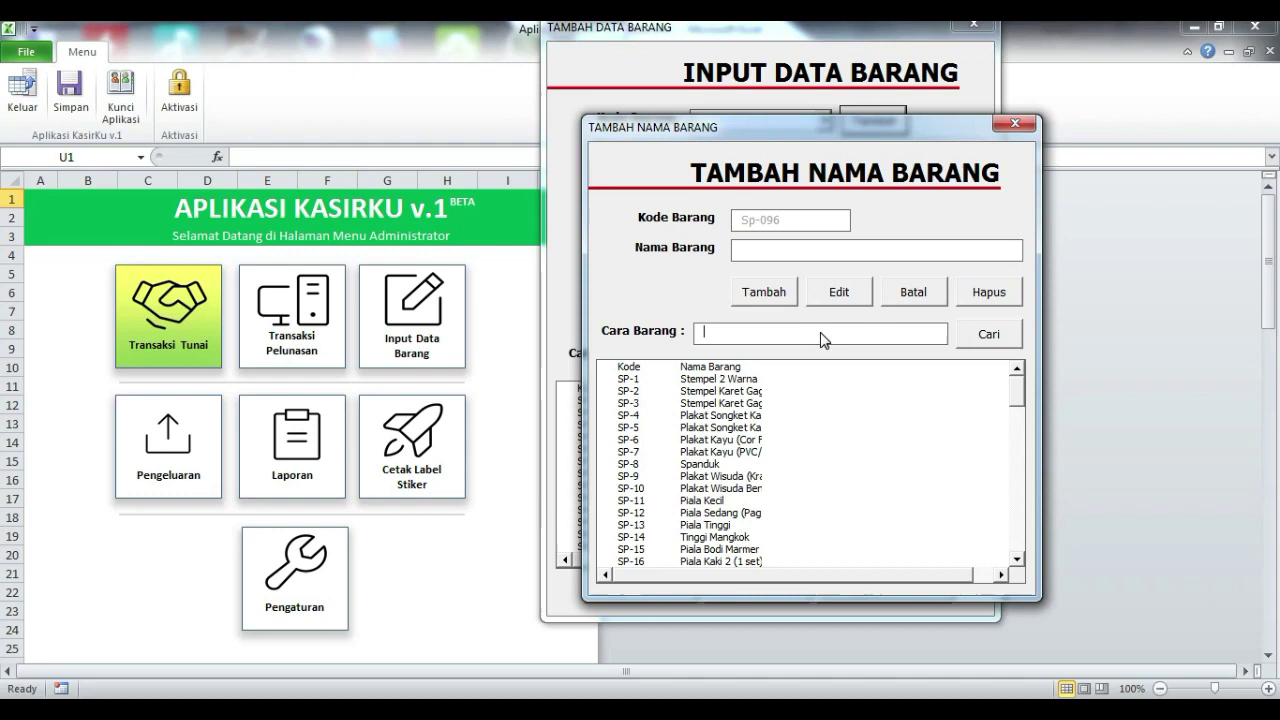
text(Radio)
click(988, 338)
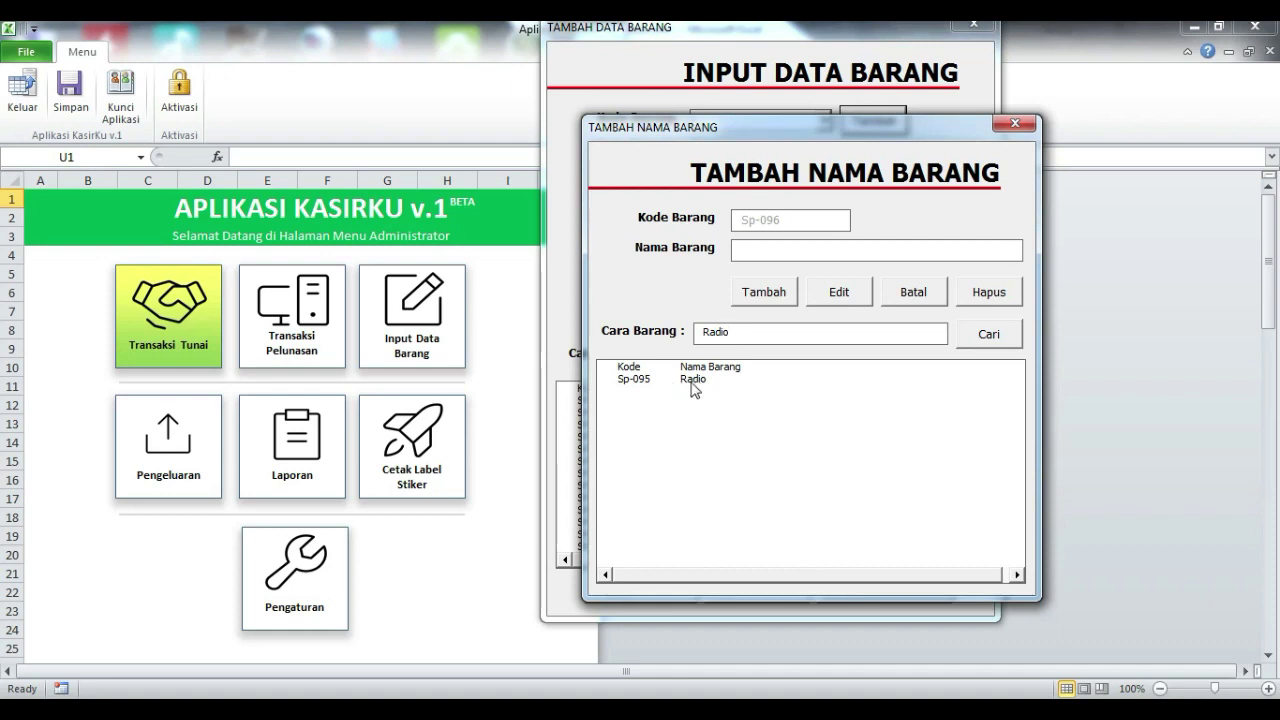
drag(775, 140, 892, 231)
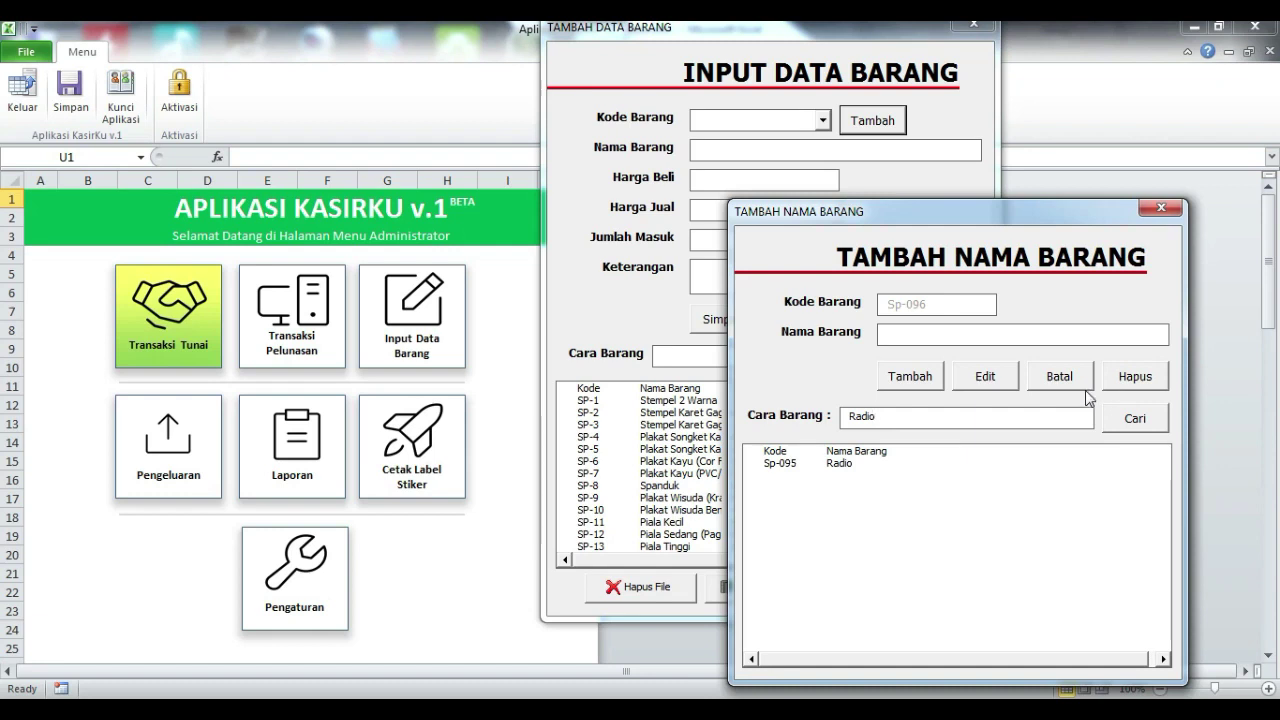
drag(870, 218, 940, 207)
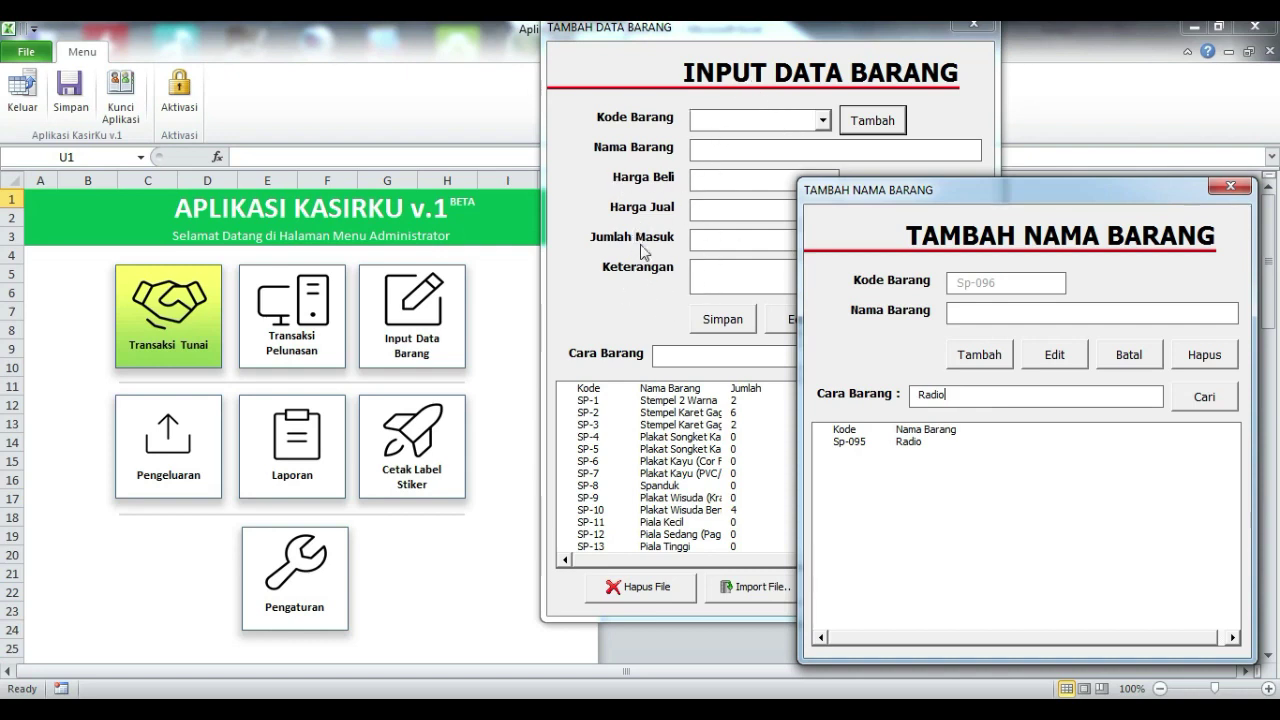
click(893, 446)
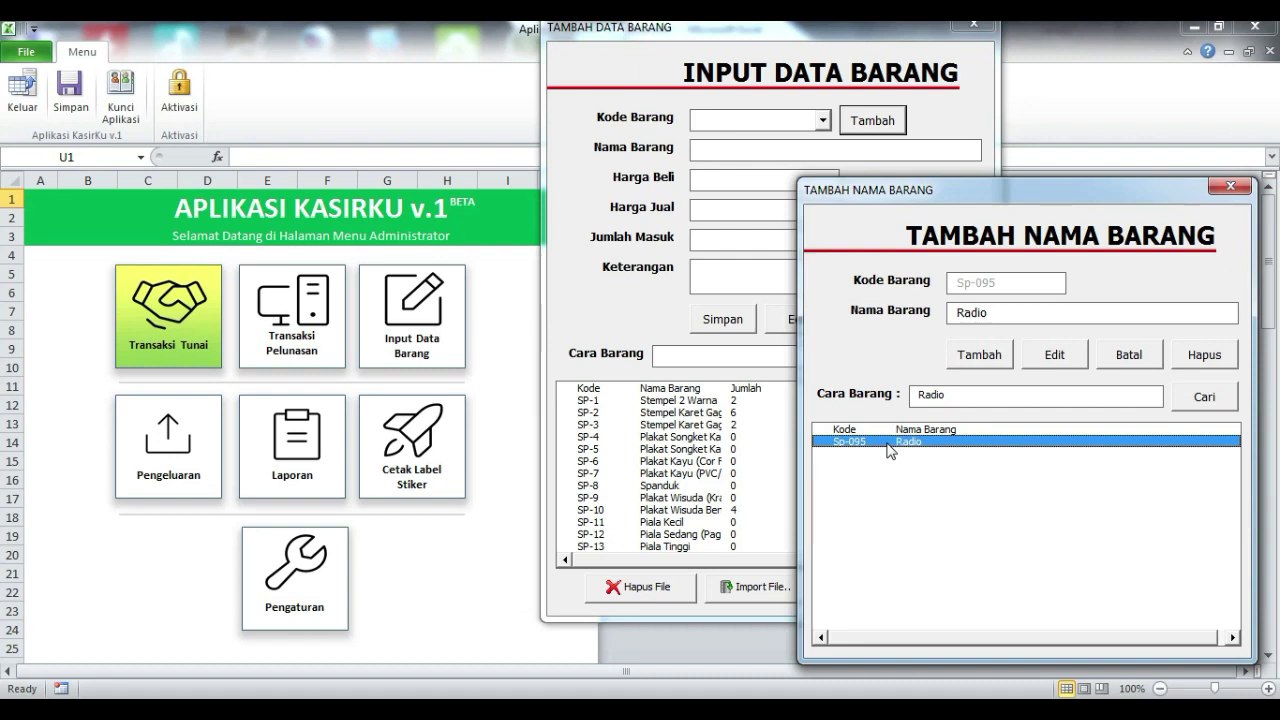
Step: Load Radio into the stock form and enter buying price 100000 and selling price 200000
double_click(890, 443)
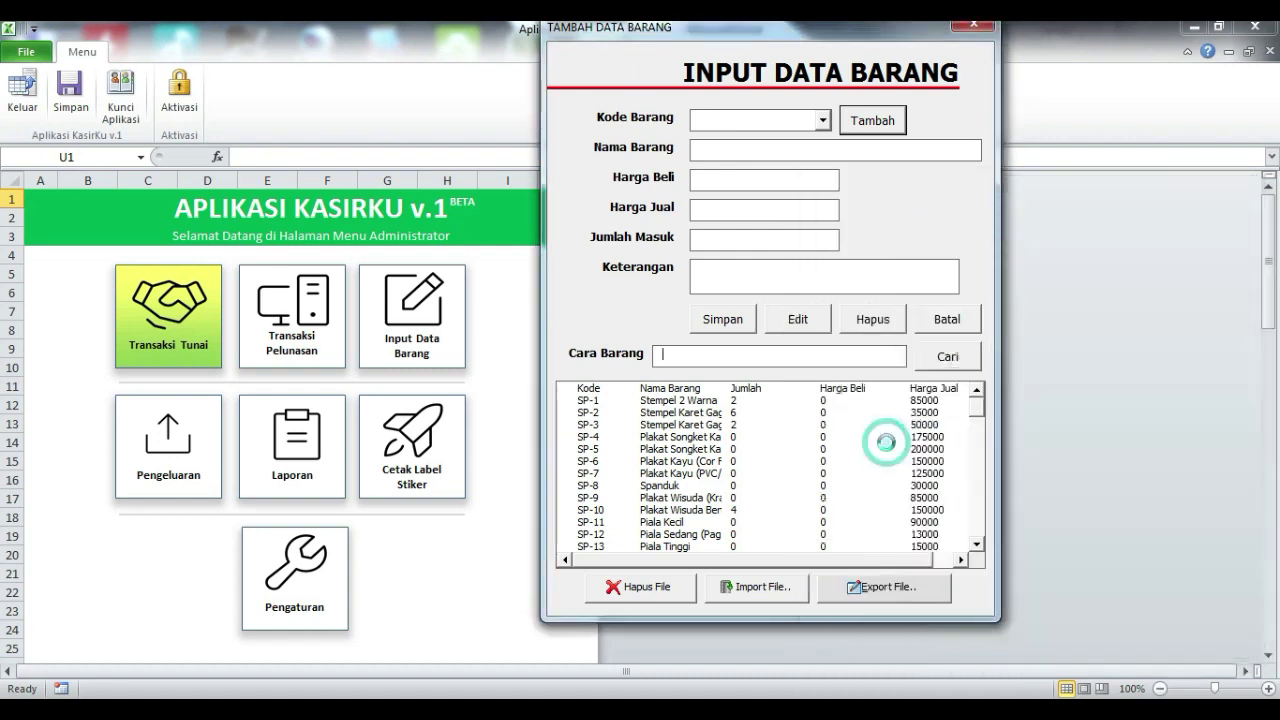
drag(839, 33, 640, 64)
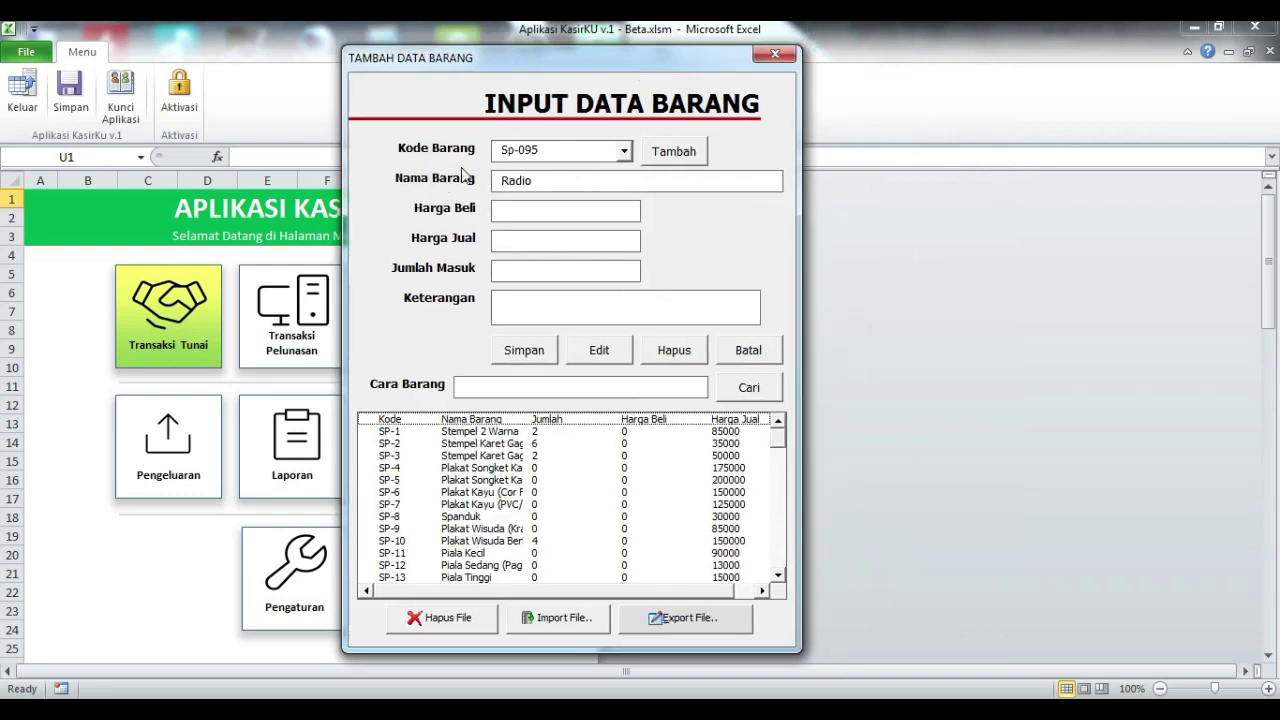
click(552, 179)
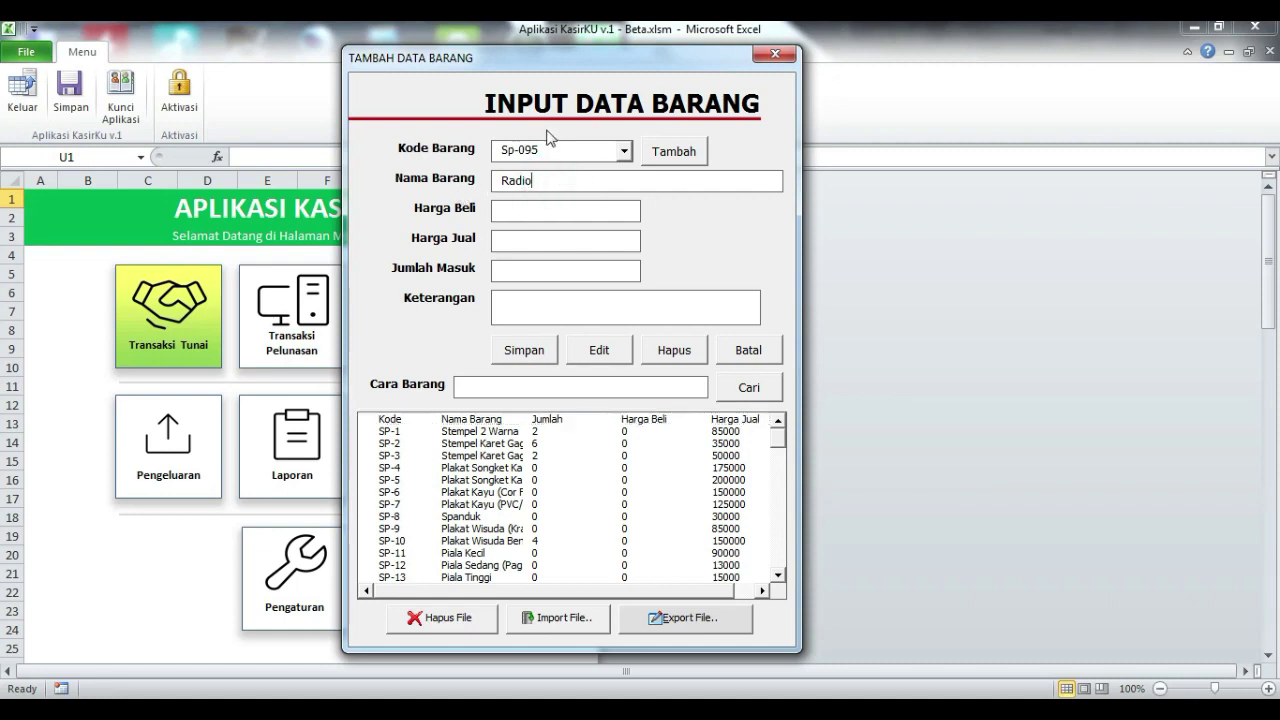
click(532, 209)
text(10000)
click(568, 250)
text(20000)
Step: Set incoming quantity 5, save the Radio stock entry, and search the stock list for 'Radio'
click(560, 212)
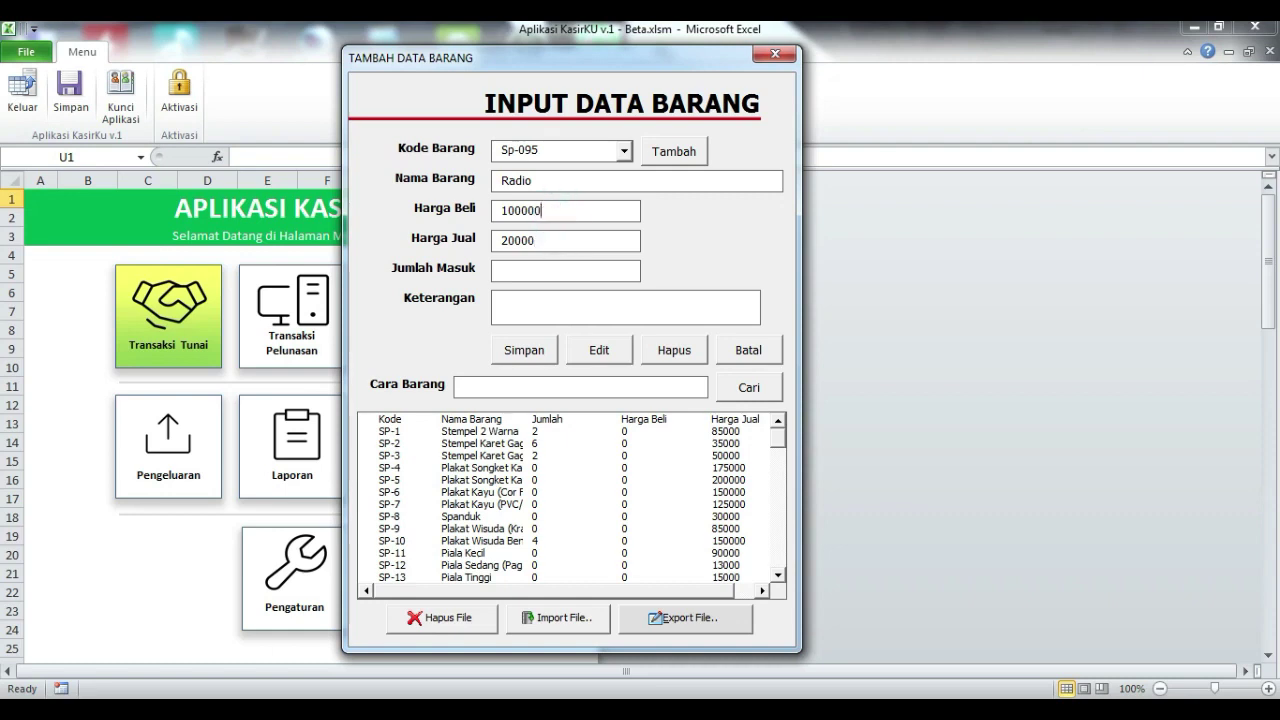
click(557, 239)
click(557, 267)
click(512, 352)
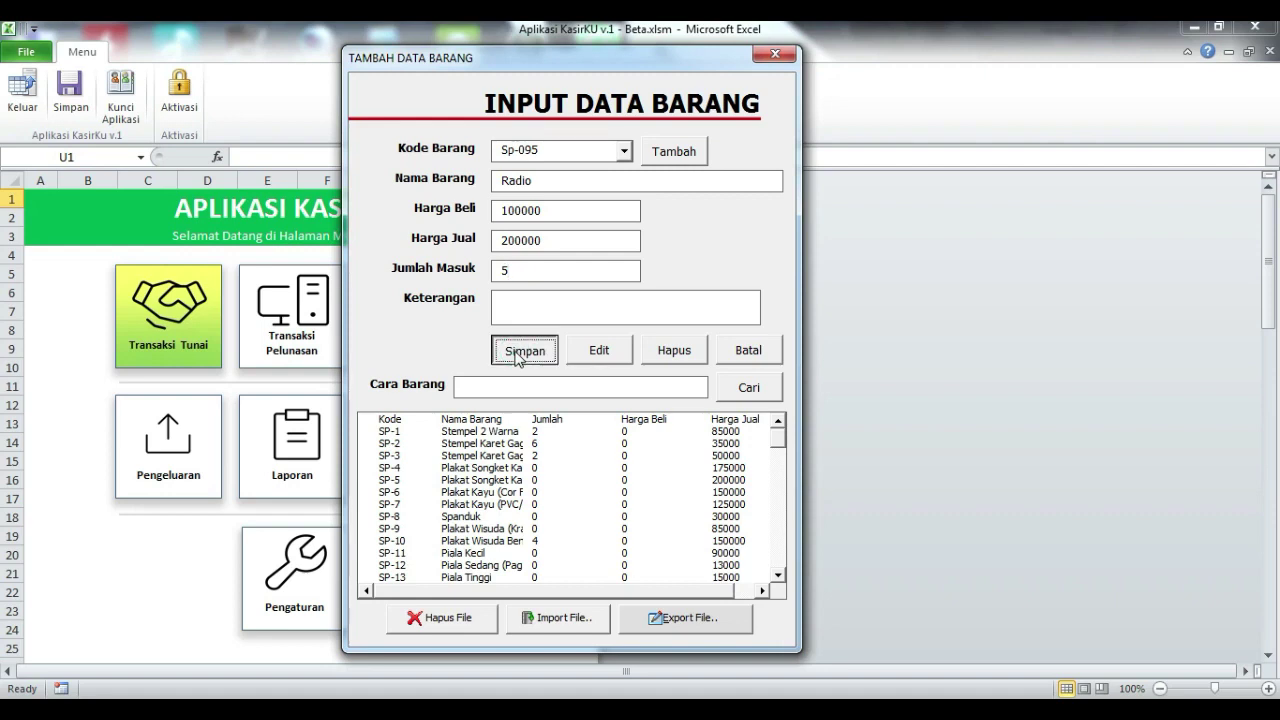
click(696, 432)
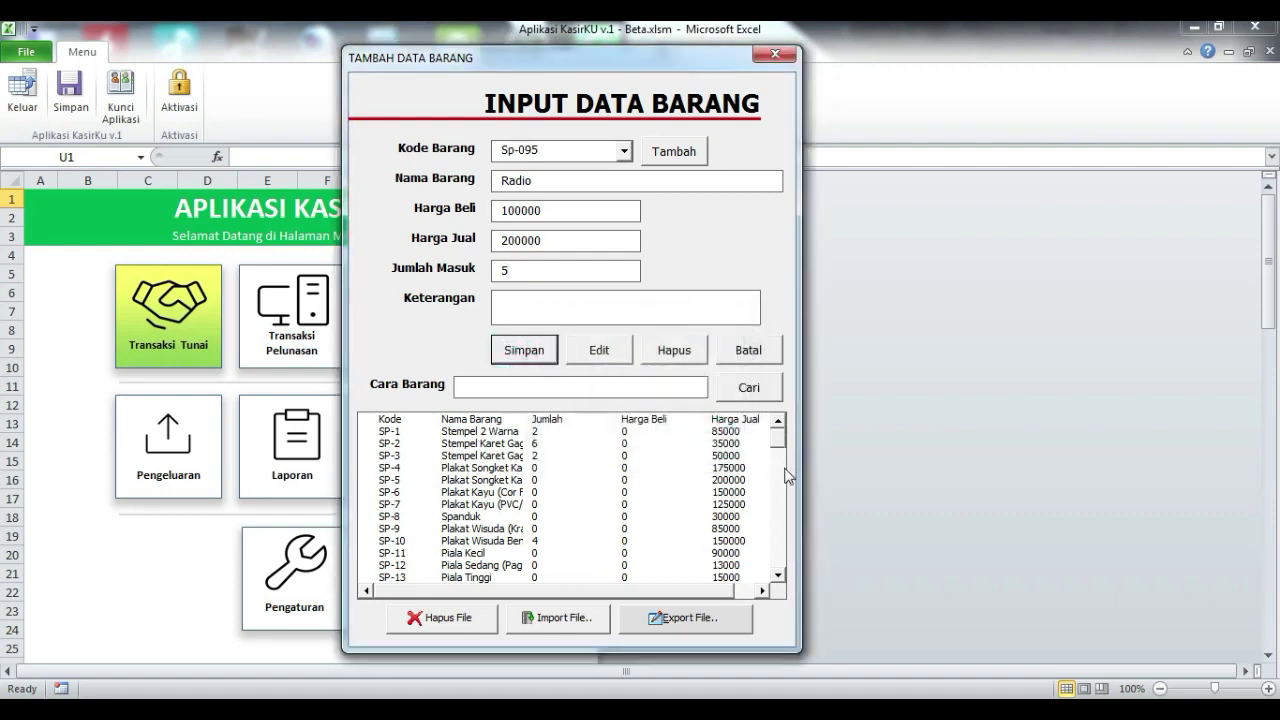
click(562, 390)
text(Radio)
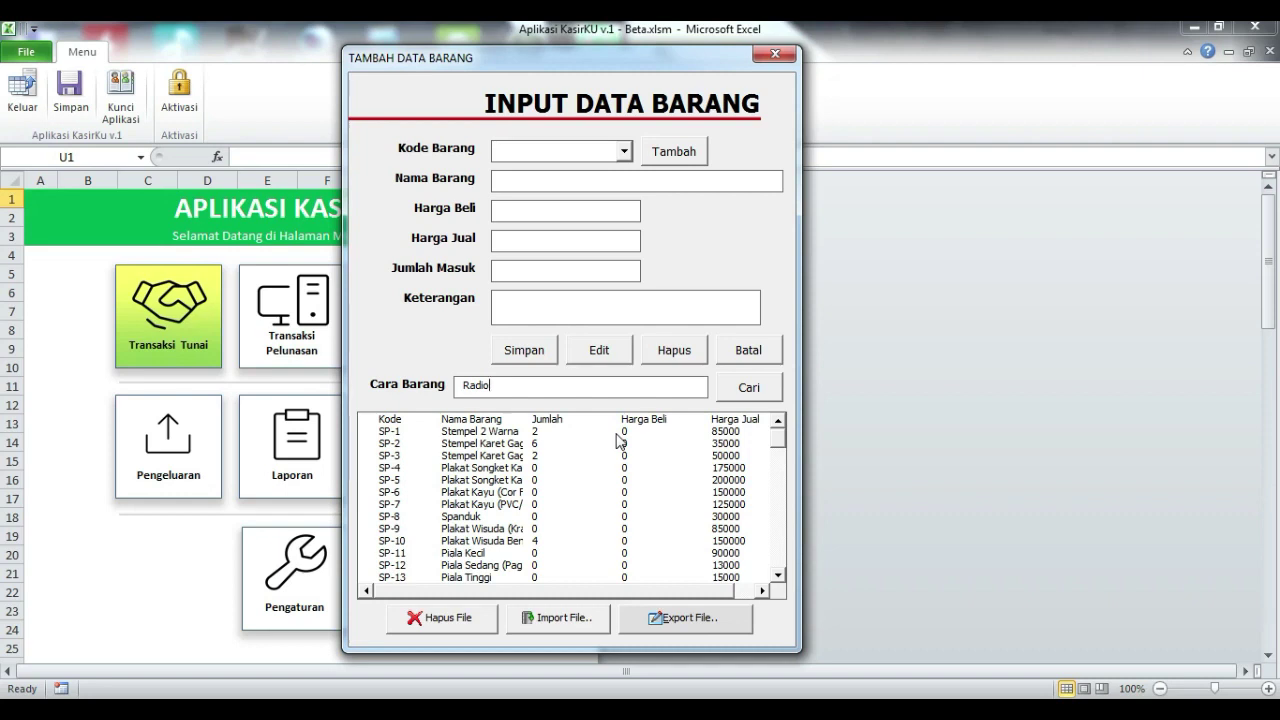
Step: Filter to Radio, load Sp-095 showing 100000, 200000 and quantity 5, then export the item data
click(749, 388)
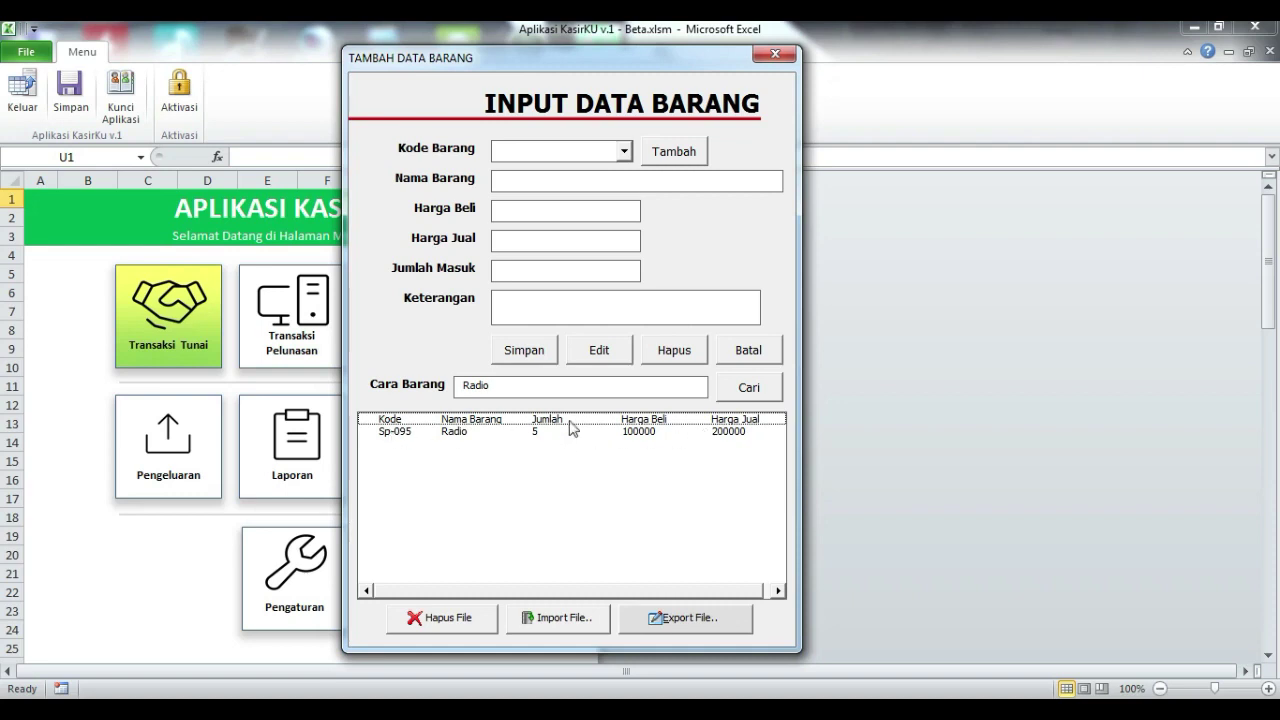
double_click(386, 434)
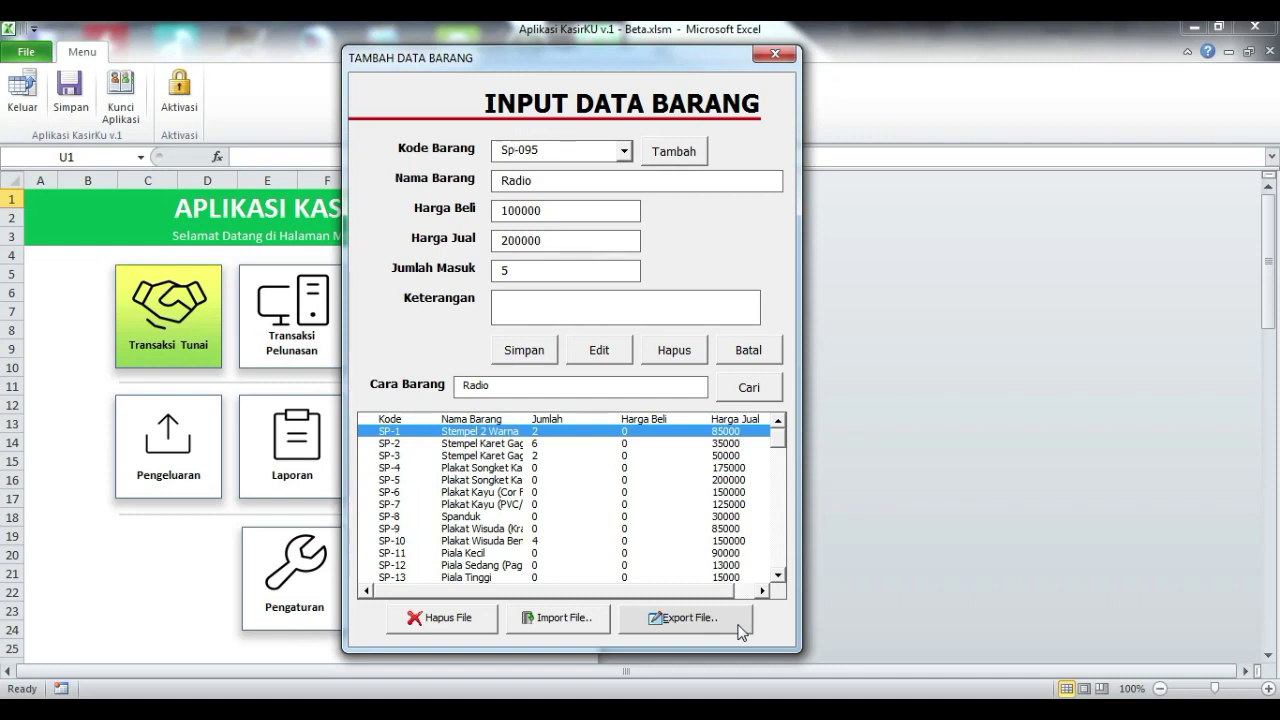
click(741, 628)
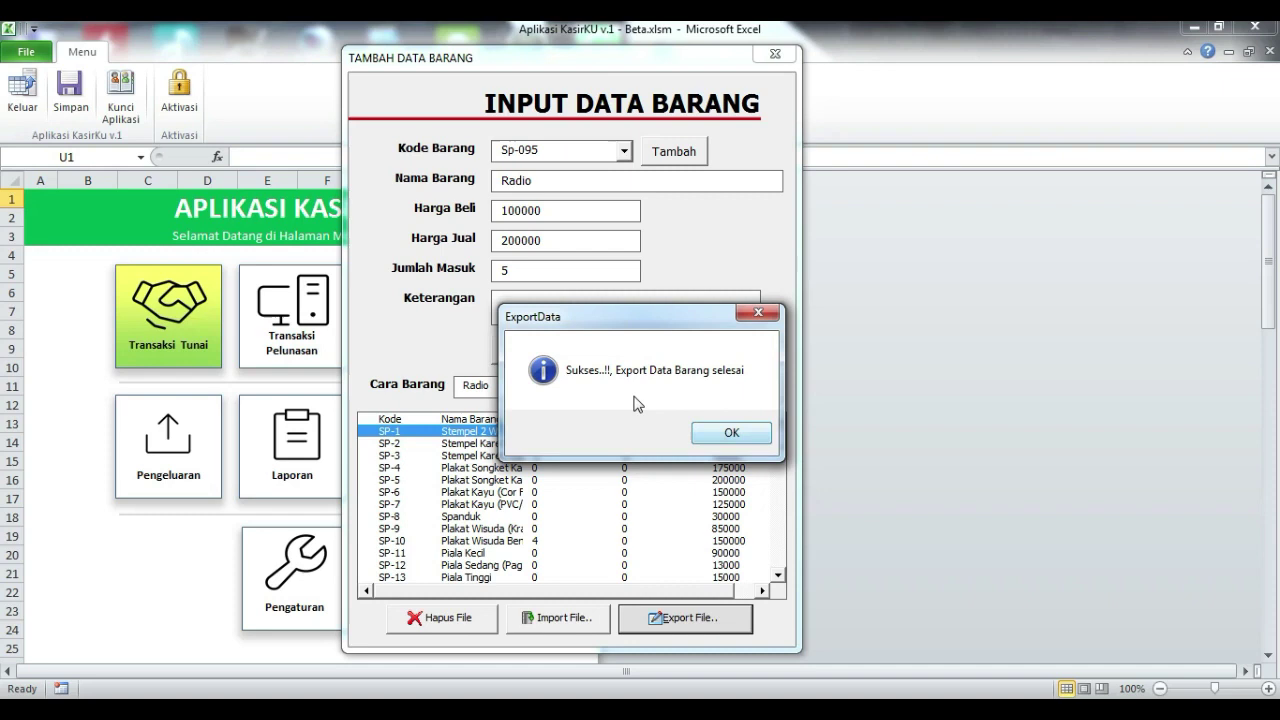
Step: Dismiss the export message, close the stock form, and show the desktop with the exported file
click(726, 430)
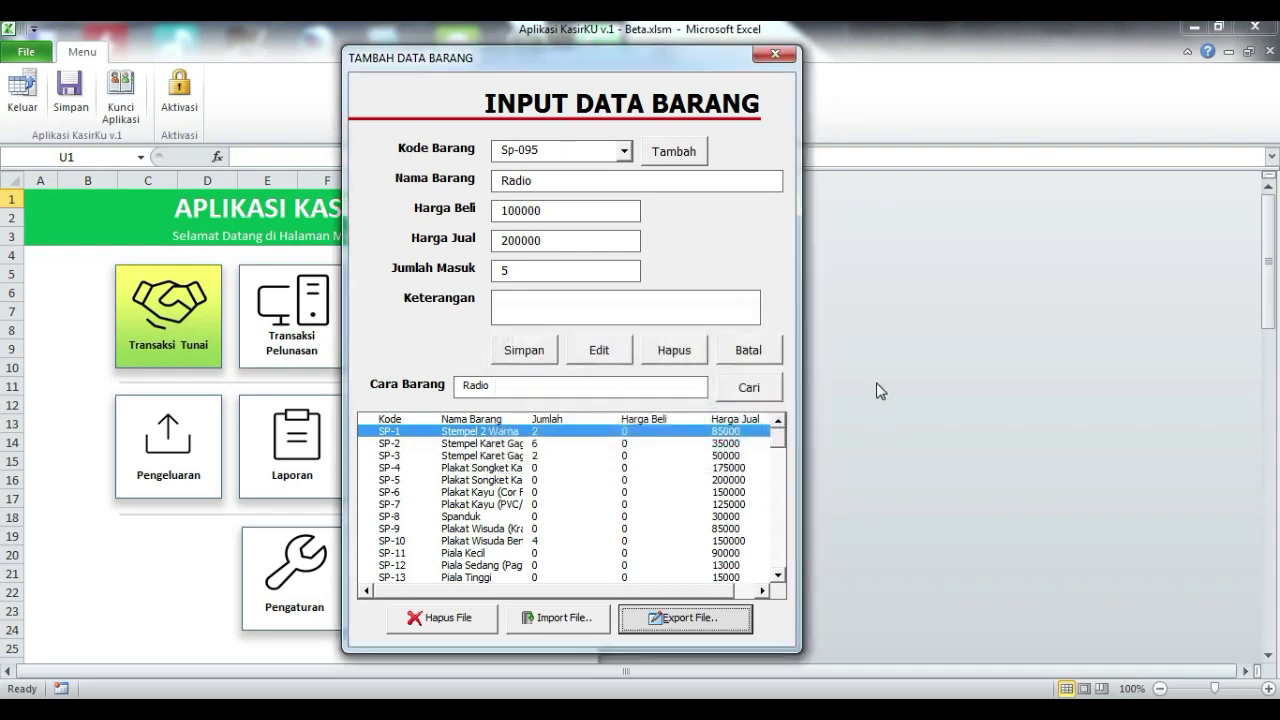
click(775, 53)
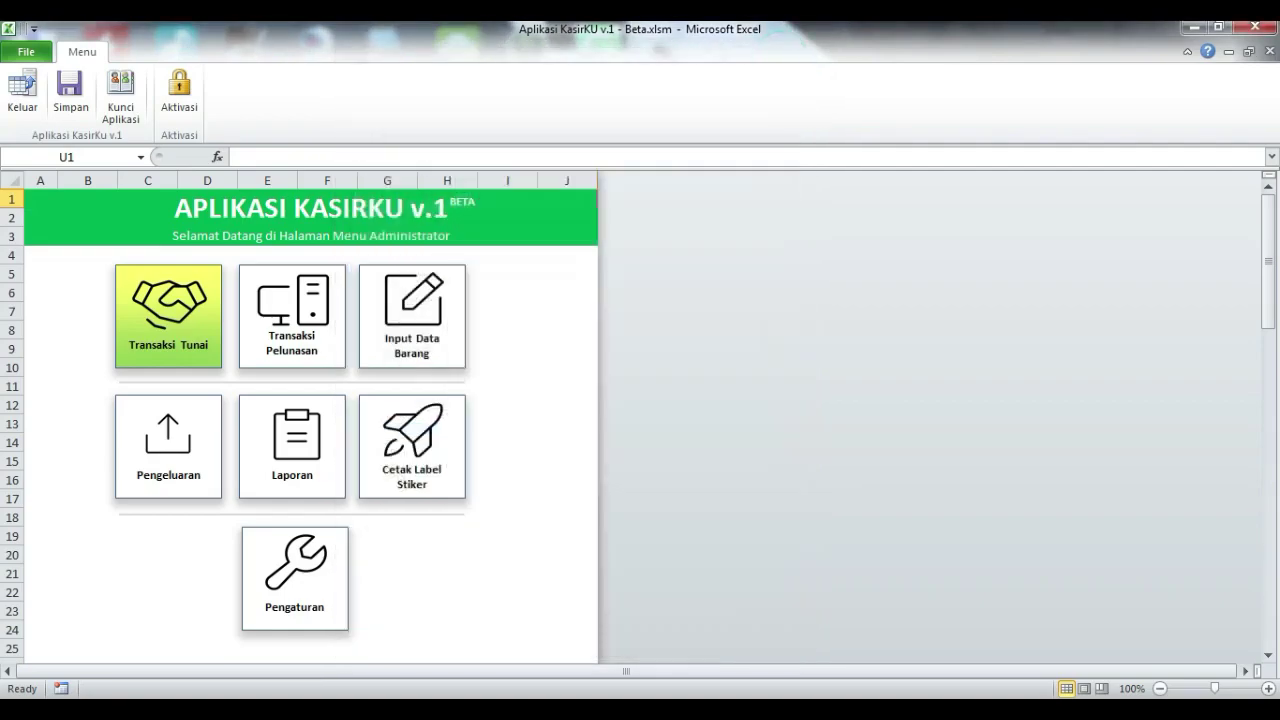
right_click(610, 10)
click(655, 82)
drag(868, 325, 905, 380)
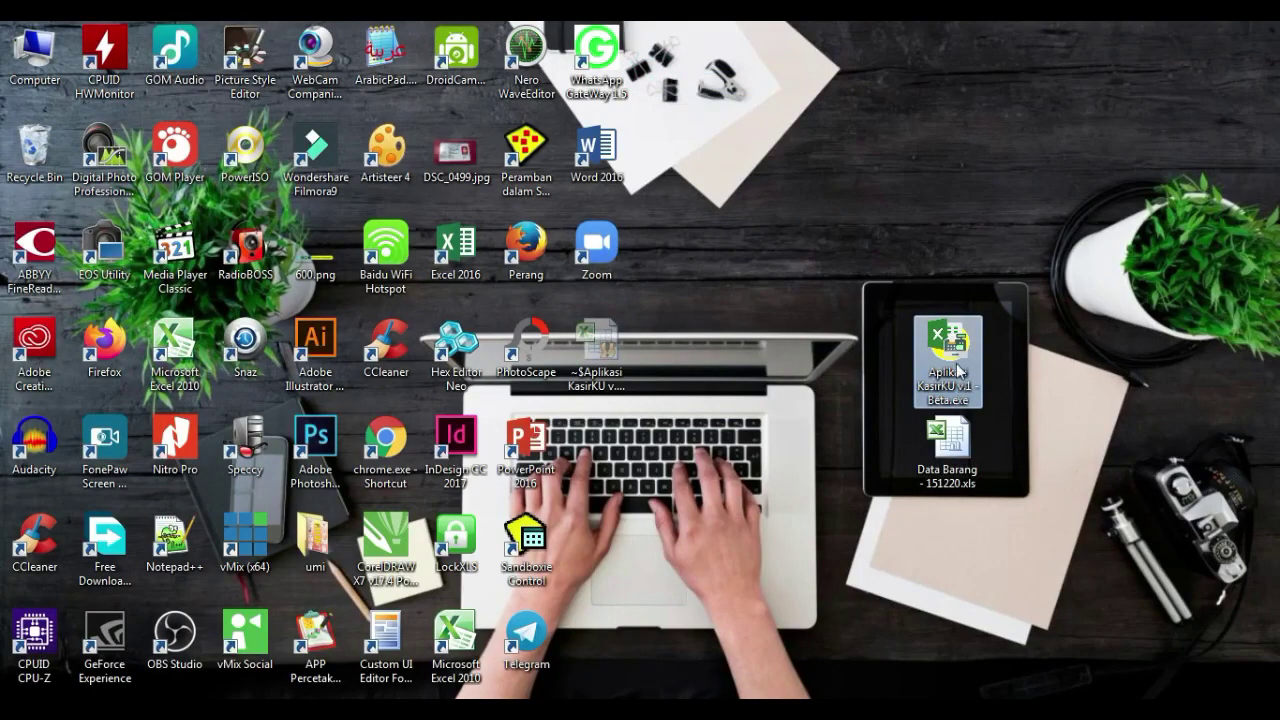
Step: Open Data Barang - 151220.xls from the desktop, accepting the format warning and cancelling Save As
click(965, 455)
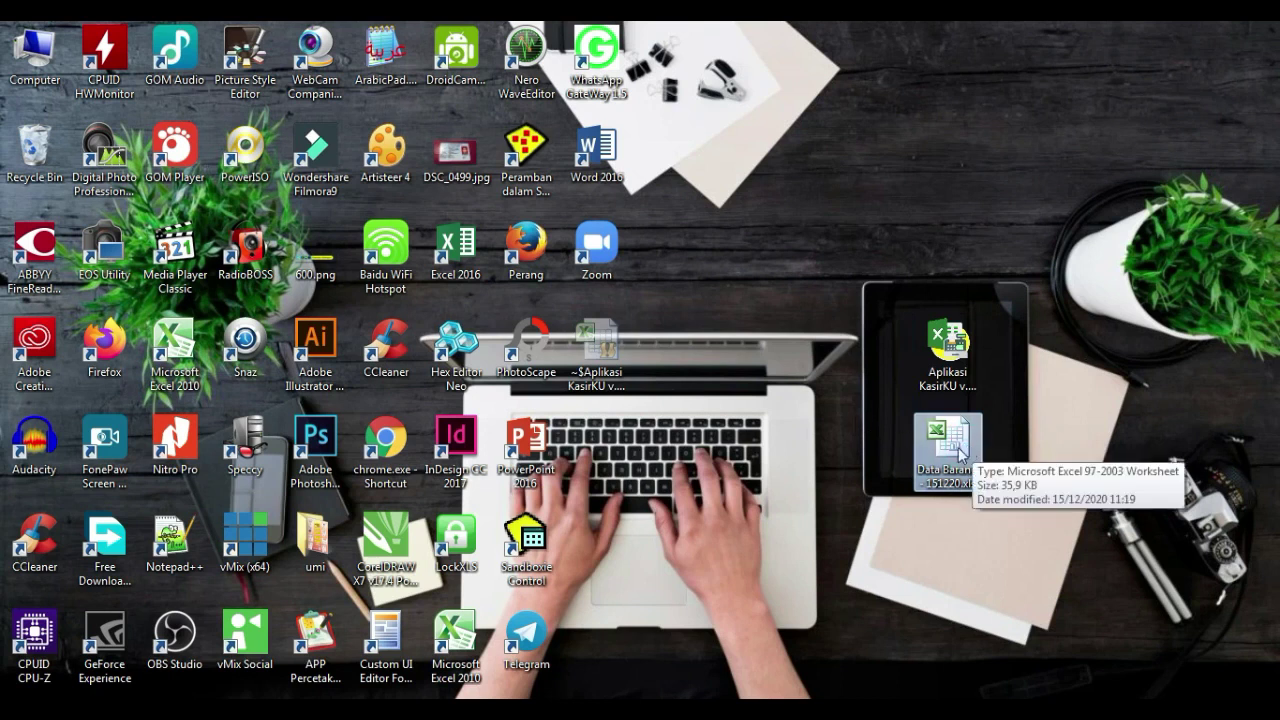
mouse_move(962, 455)
mouse_down()
mouse_move(830, 420)
mouse_move(826, 448)
mouse_move(955, 452)
mouse_up()
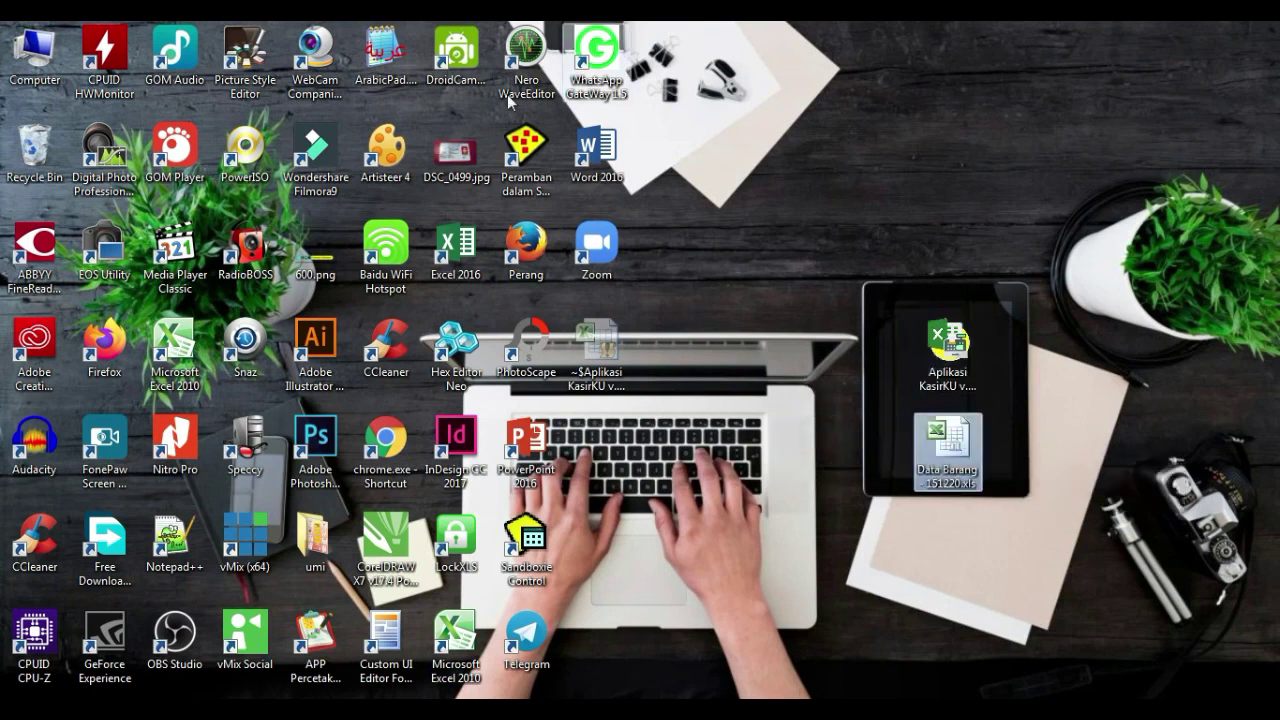
double_click(957, 450)
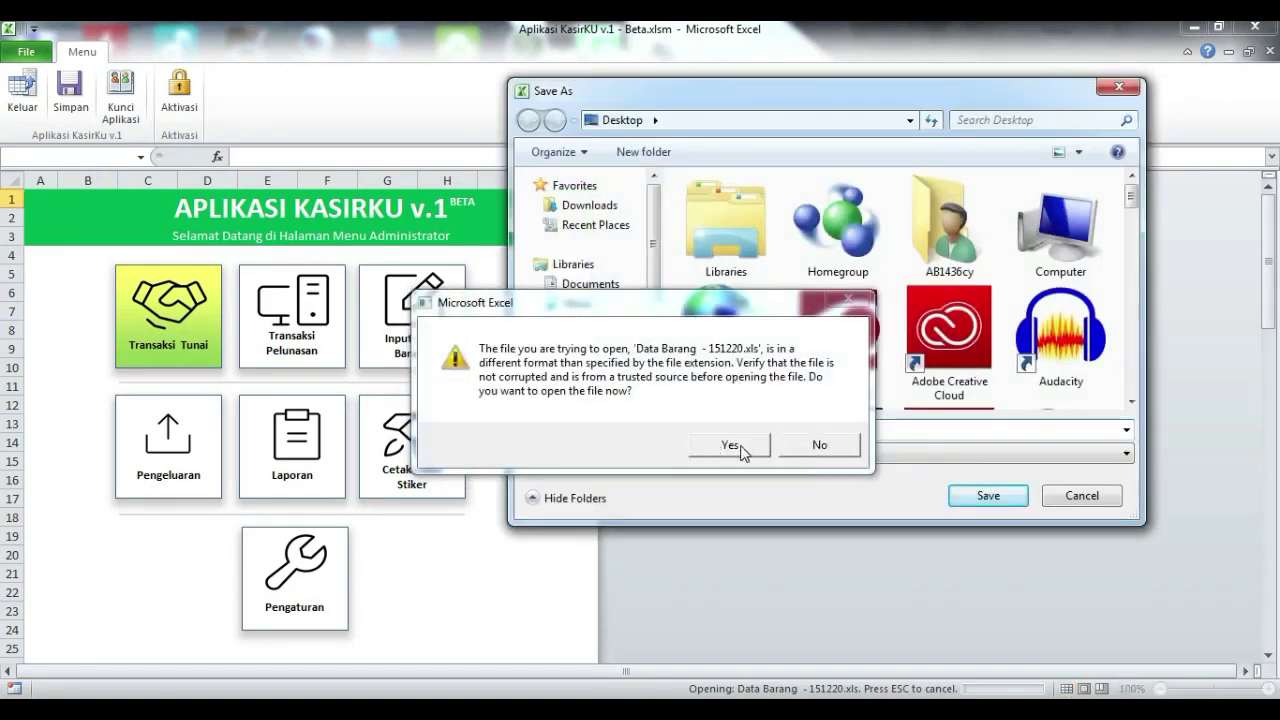
click(741, 452)
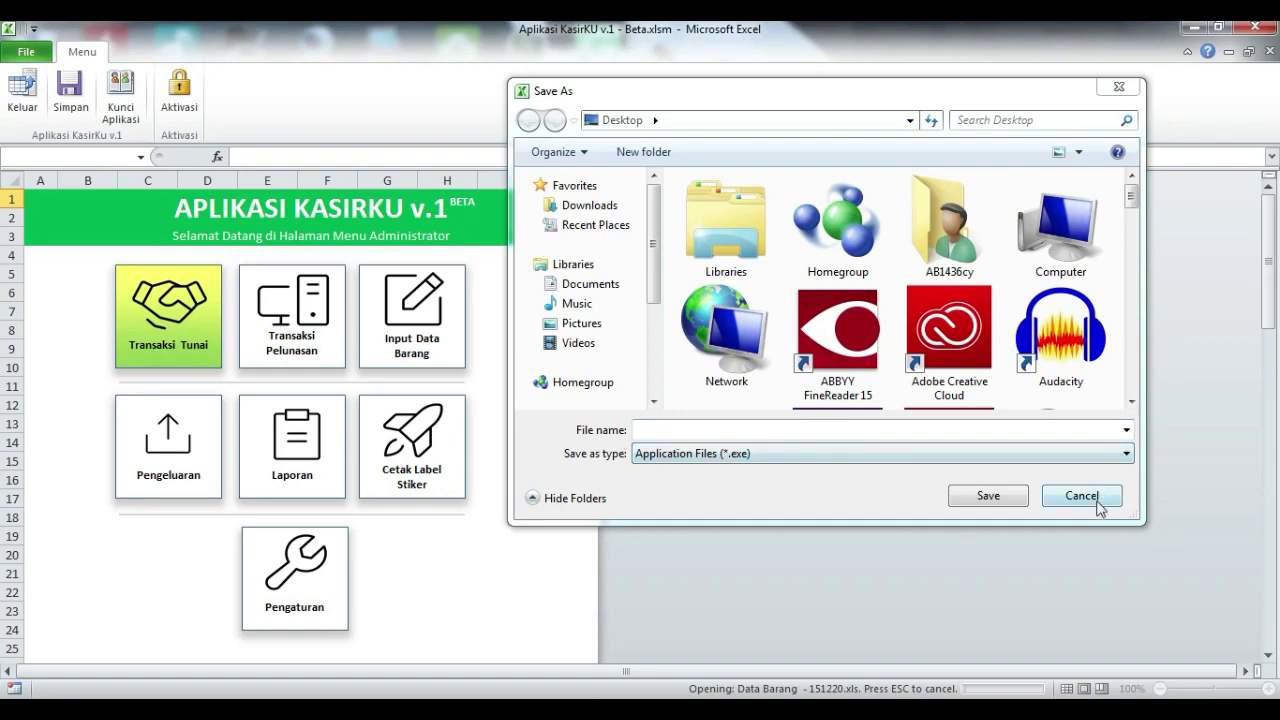
click(1081, 496)
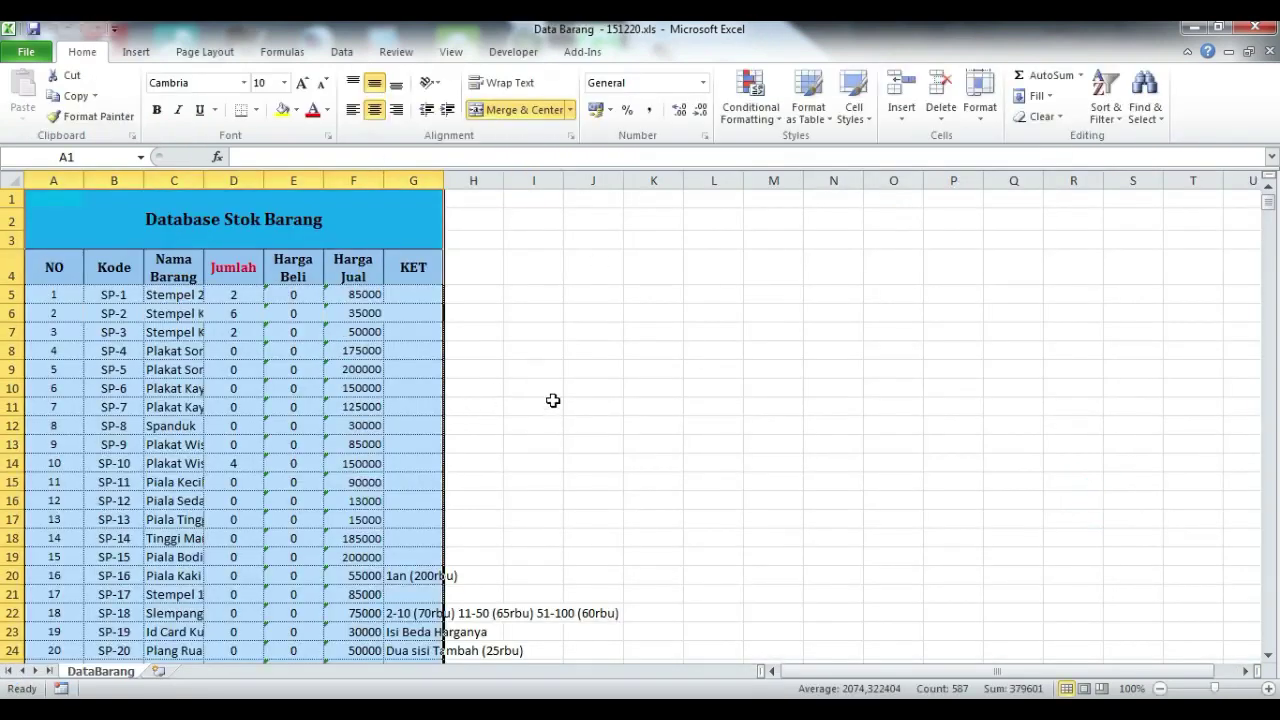
Step: Narrow column A and check the exported Radio entry in cell C99
click(556, 350)
scroll(440, 460, down, 7)
scroll(443, 474, up, 7)
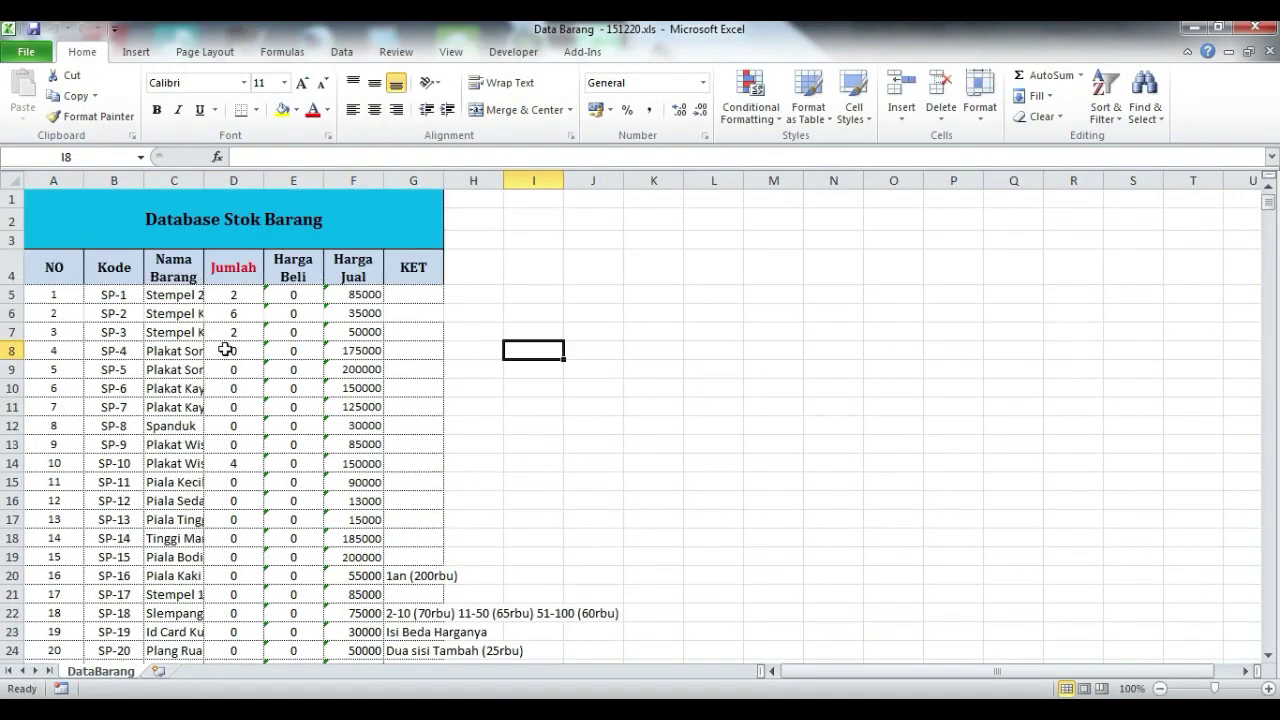
drag(84, 180, 250, 180)
scroll(410, 302, down, 20)
scroll(412, 330, up, 5)
scroll(380, 420, down, 6)
click(272, 408)
scroll(388, 440, up, 7)
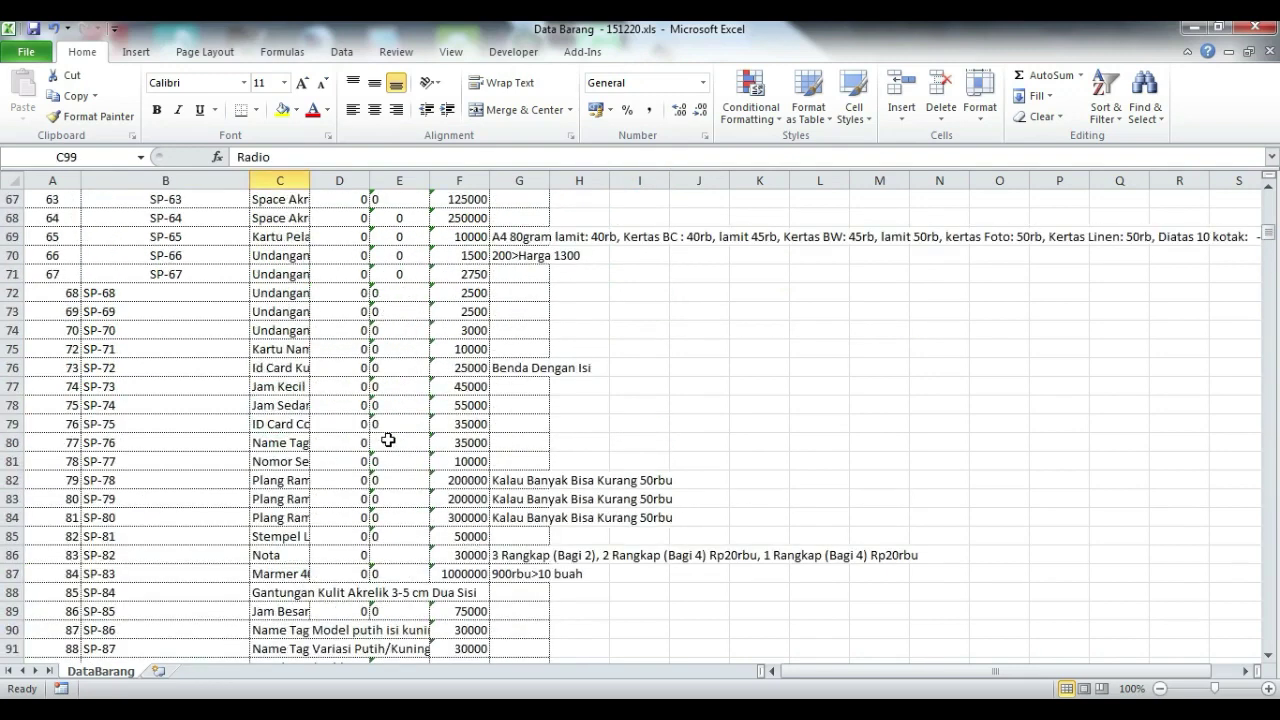
scroll(388, 440, up, 20)
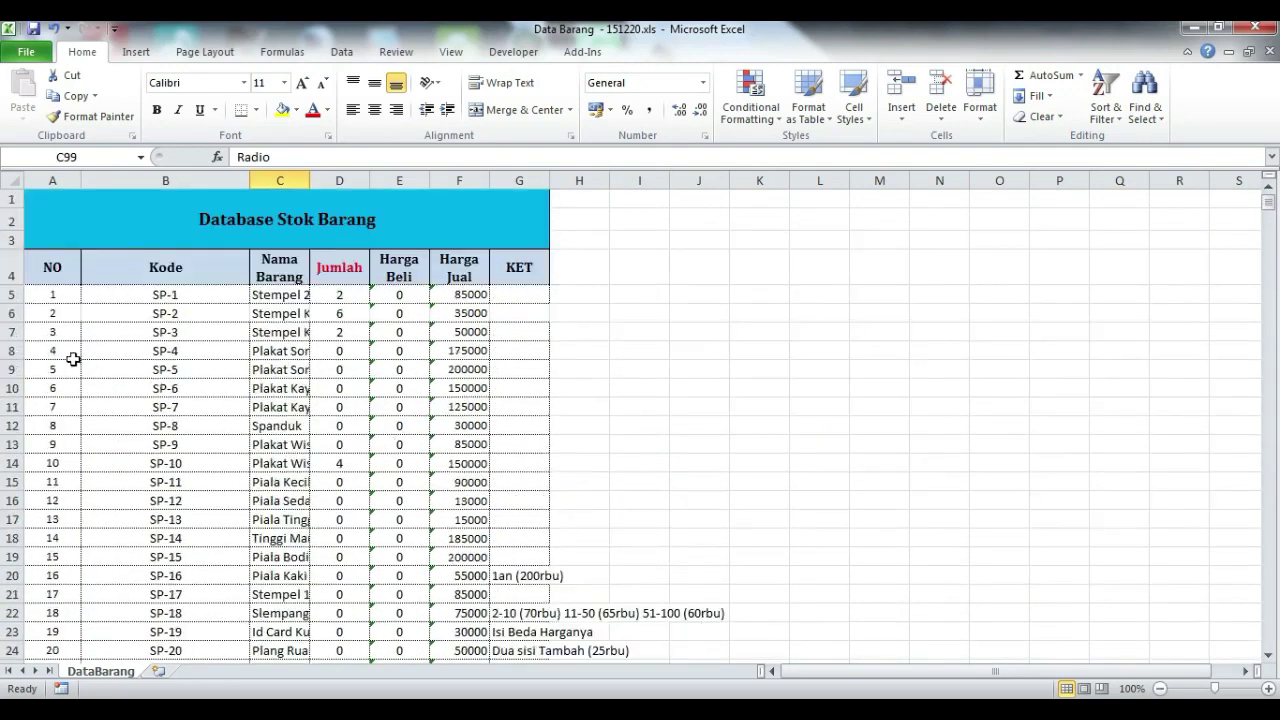
Step: Select A8:G102 and clear every item row below SP-3
drag(34, 354, 579, 660)
scroll(663, 580, down, 14)
scroll(622, 562, down, 18)
drag(622, 562, 540, 451)
scroll(577, 569, up, 3)
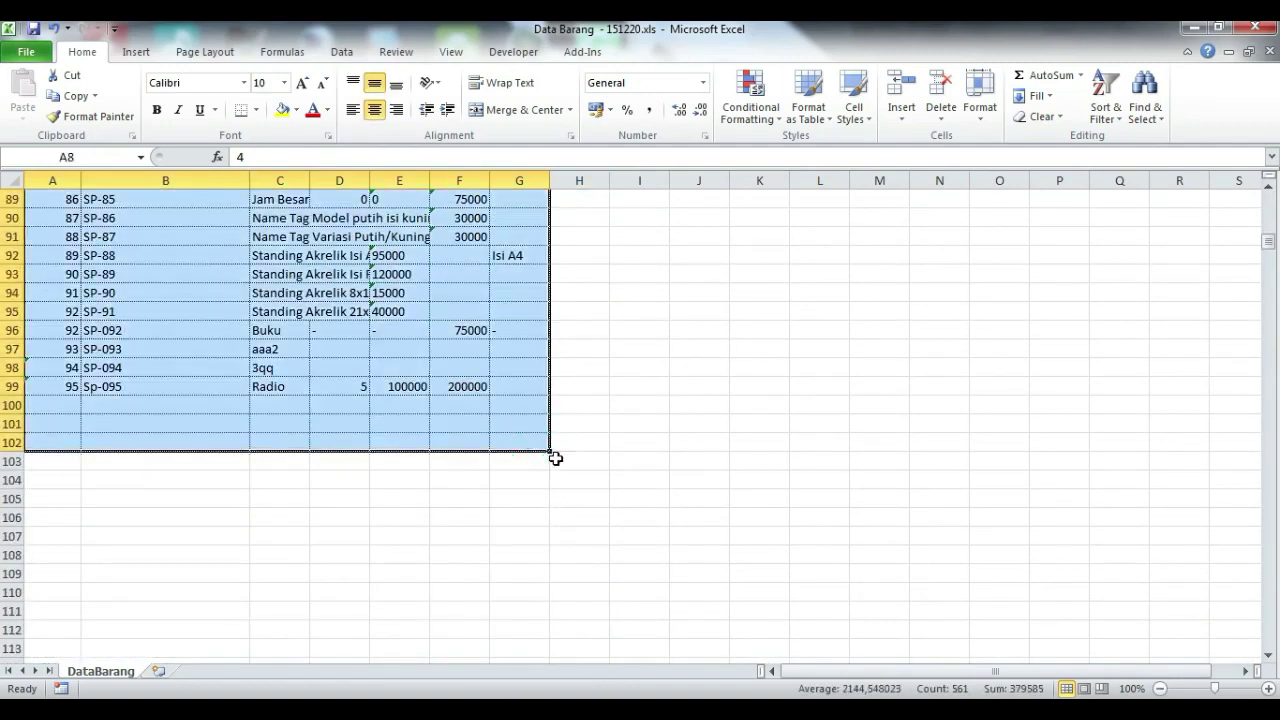
scroll(552, 457, up, 20)
click(470, 467)
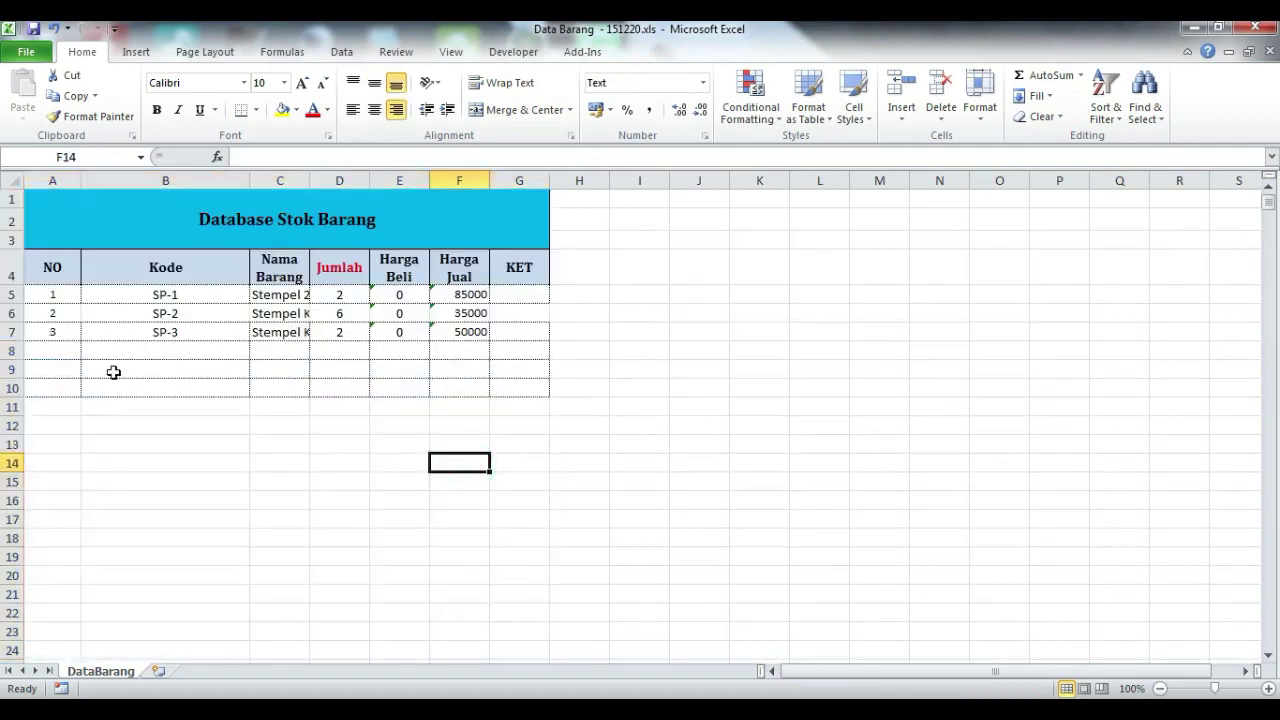
Step: Widen column C and enter Kipas, quantity 5, buy 500000, sell 800000 in row 8
click(188, 338)
click(285, 345)
drag(310, 180, 380, 180)
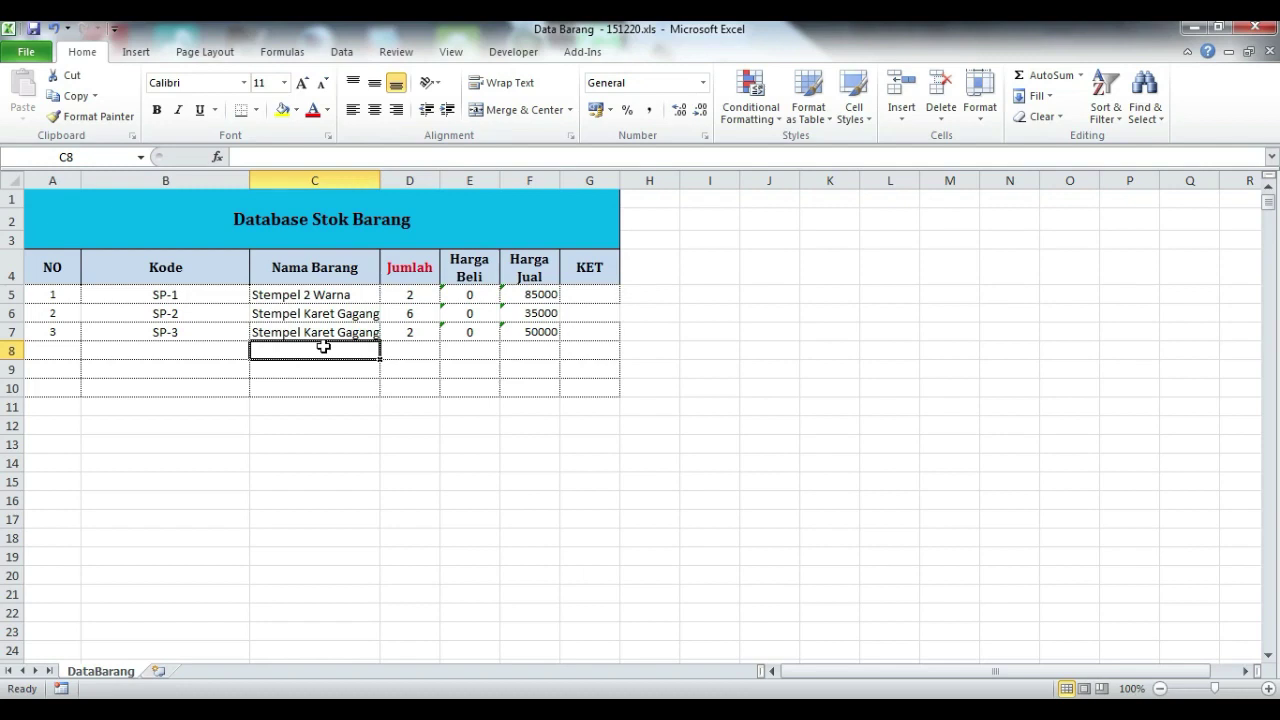
text(Kipas)
key(Tab)
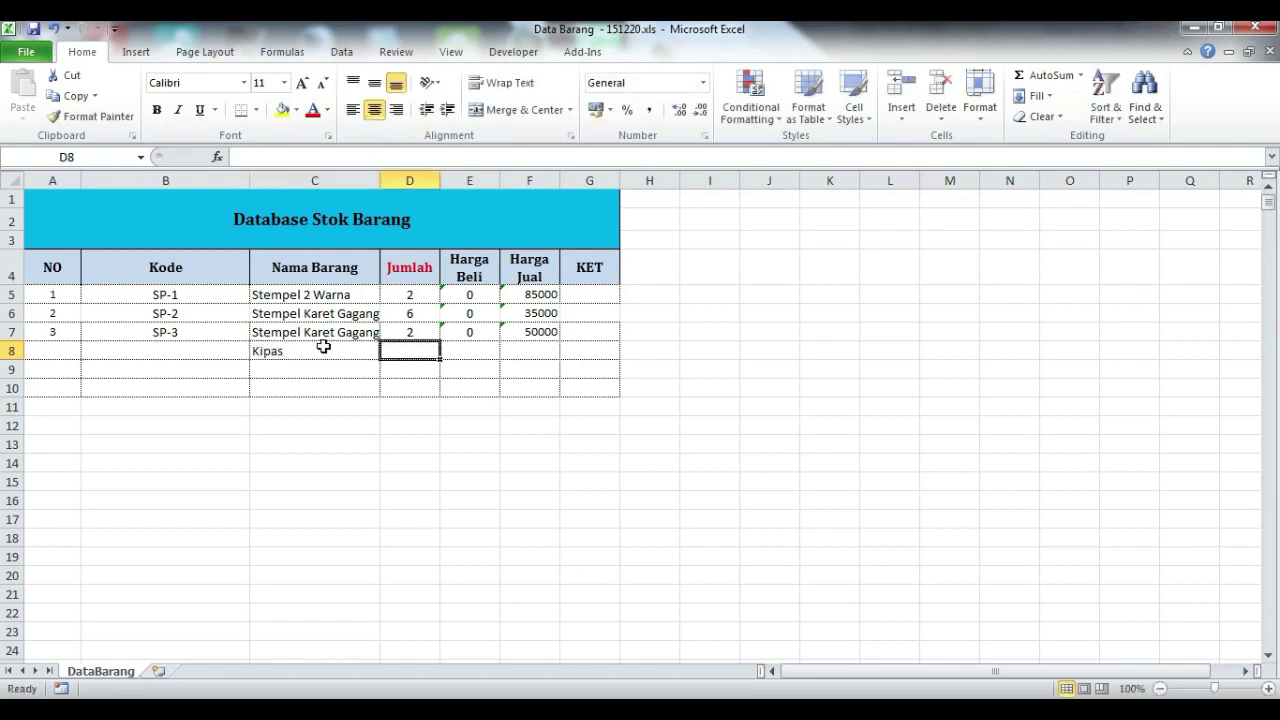
text(5)
key(Tab)
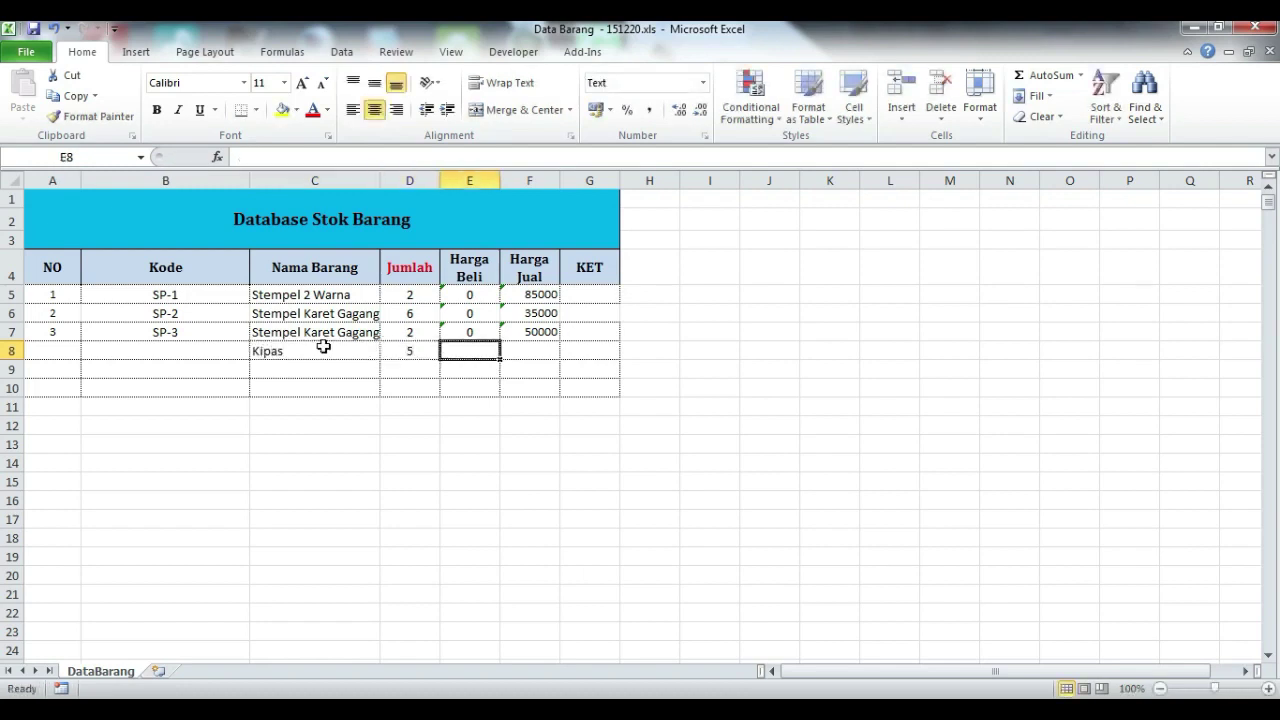
text(500000)
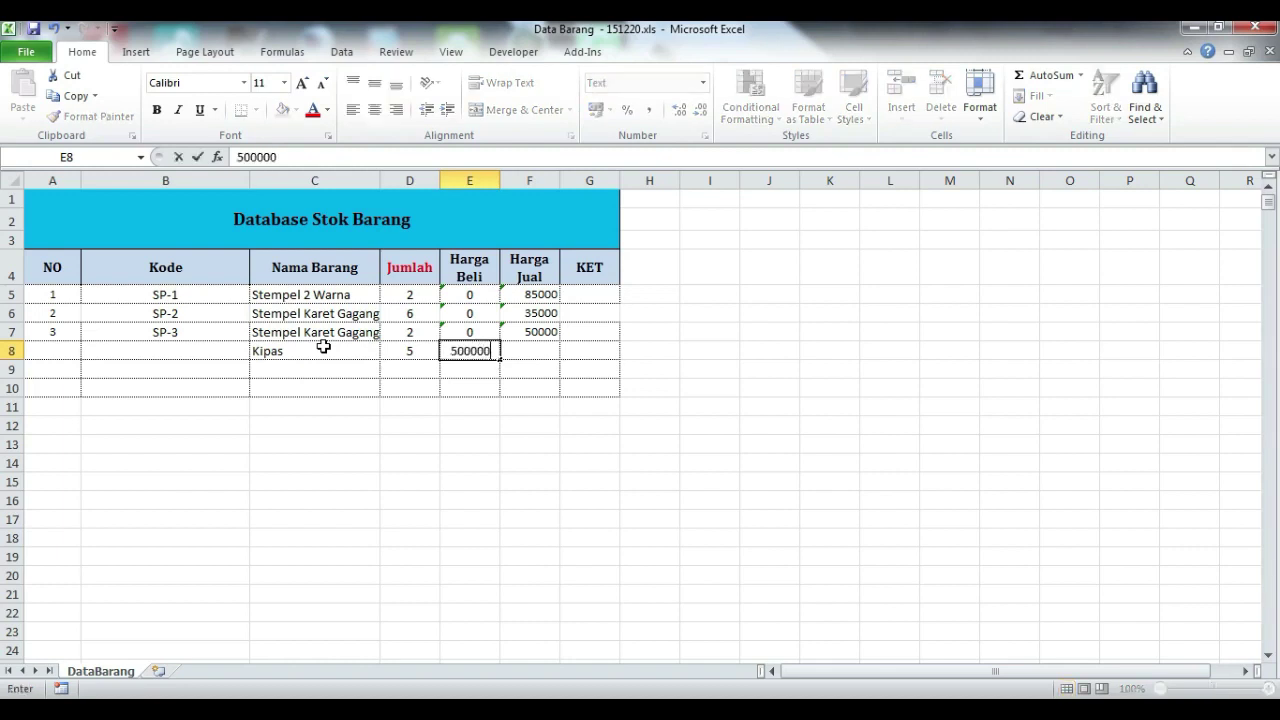
key(Tab)
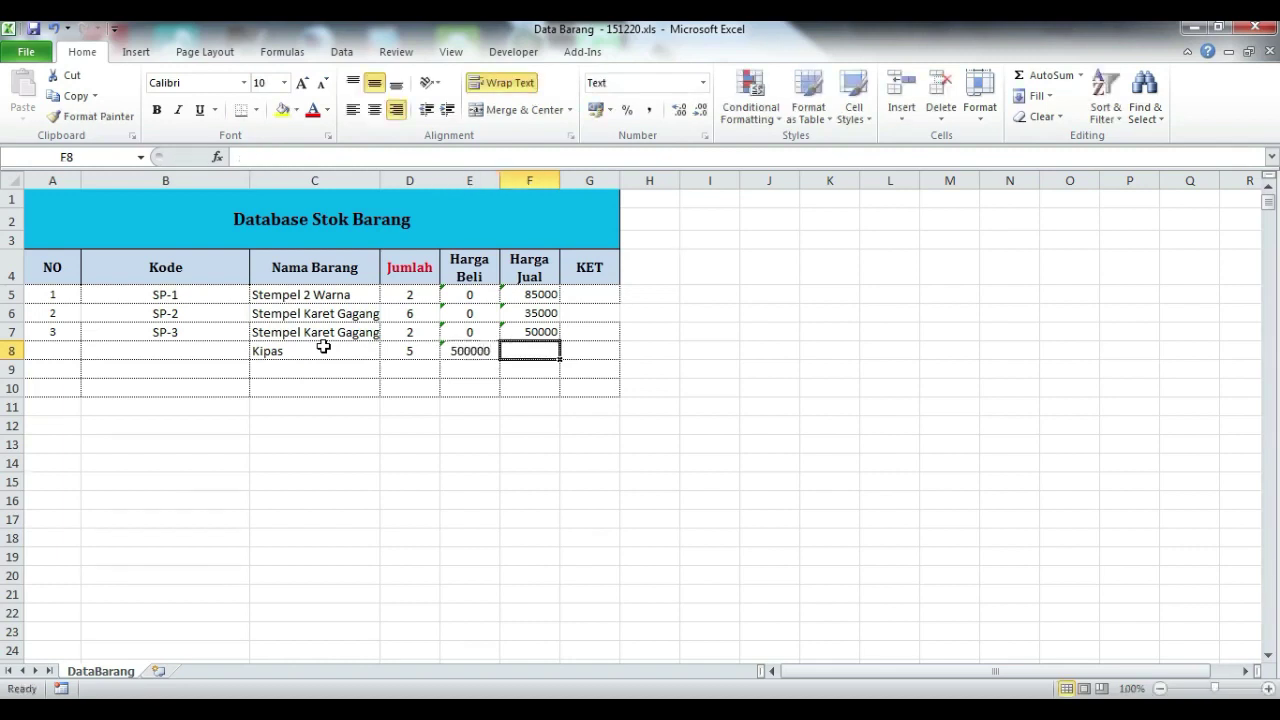
text(800)
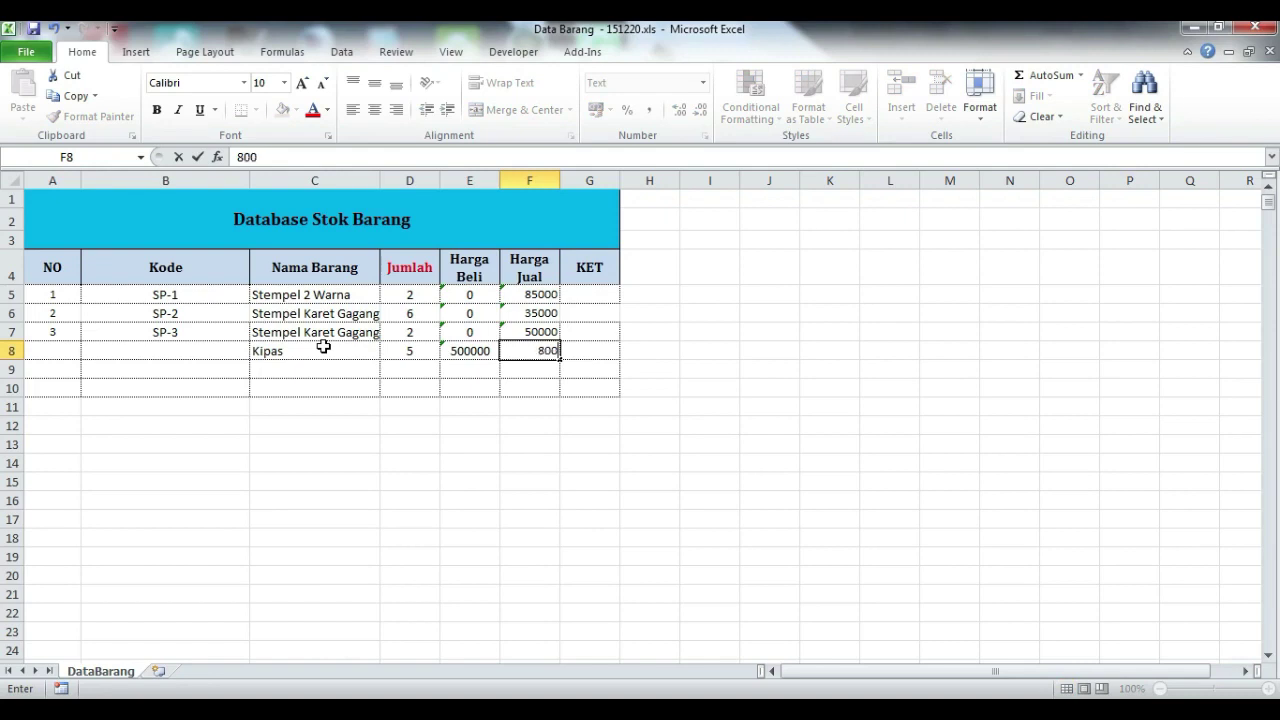
text(000)
key(Return)
Step: Fill the code SP-4 and row number 4 into row 8 with the fill handle
click(184, 330)
drag(189, 313, 251, 358)
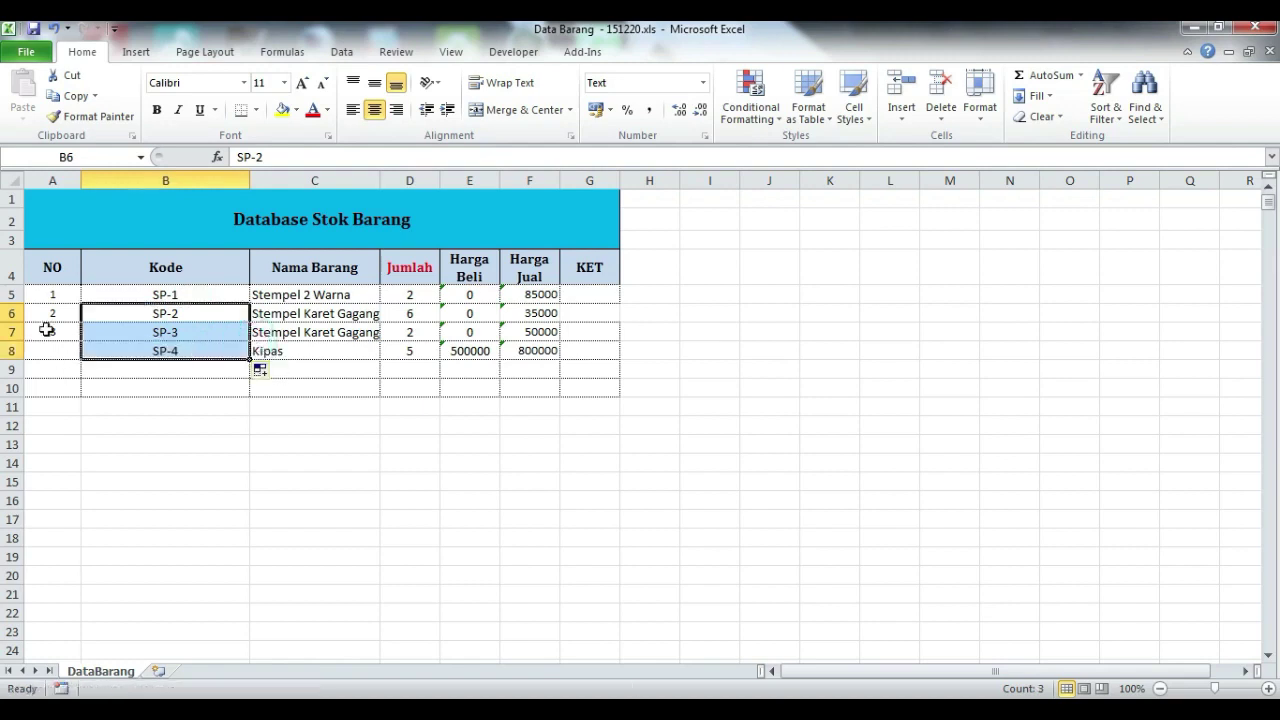
drag(50, 313, 78, 358)
click(508, 517)
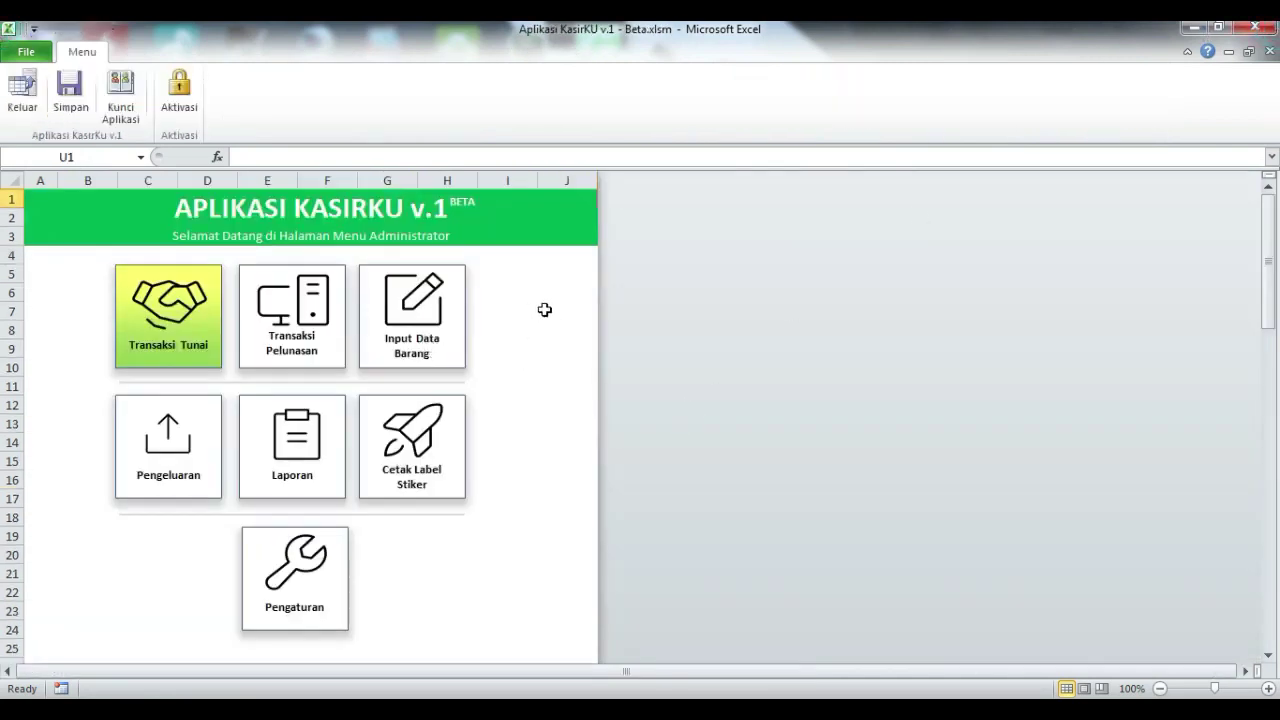
Step: Open Input Data Barang and delete the entire stored item database, confirming Yes
click(788, 425)
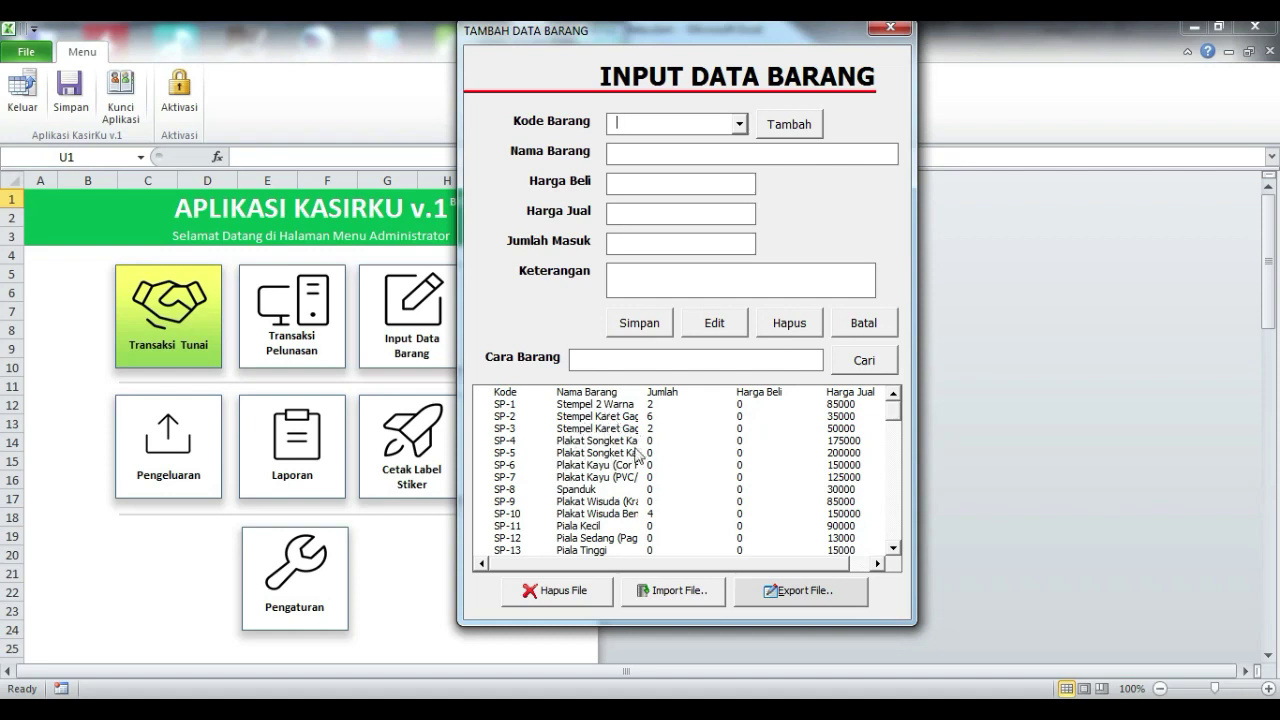
drag(892, 416, 892, 500)
click(567, 592)
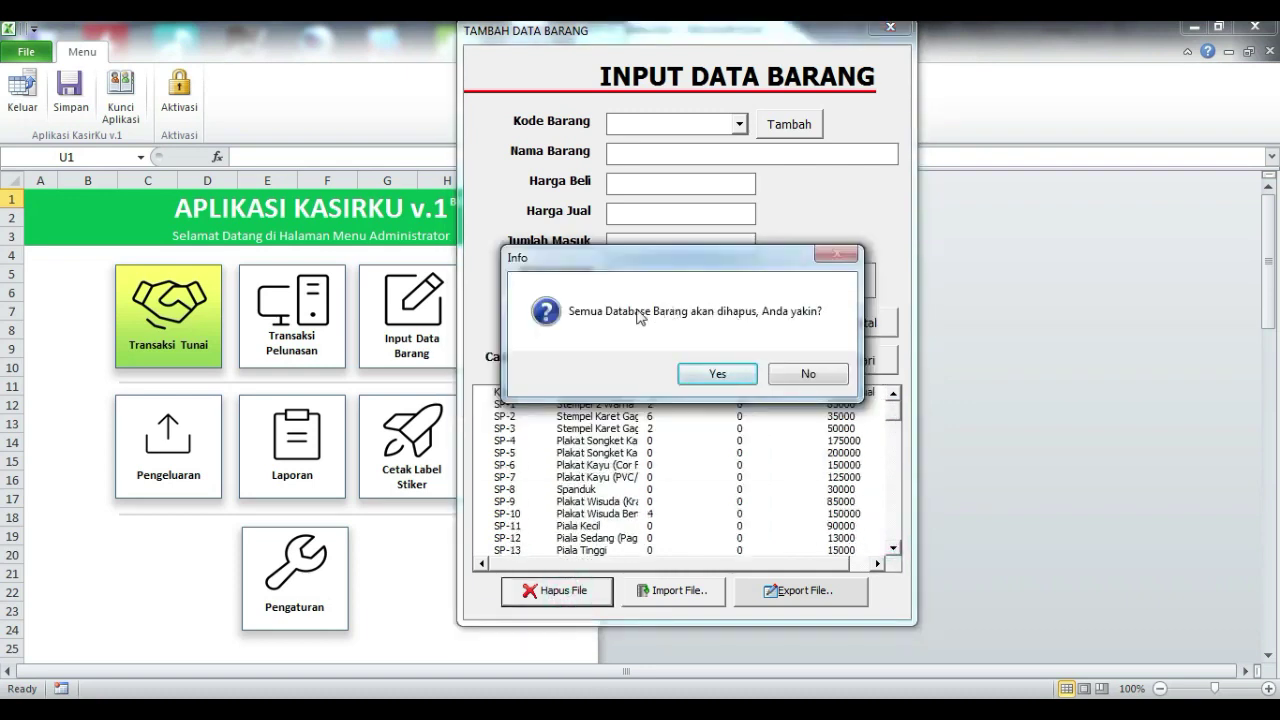
click(721, 373)
click(714, 432)
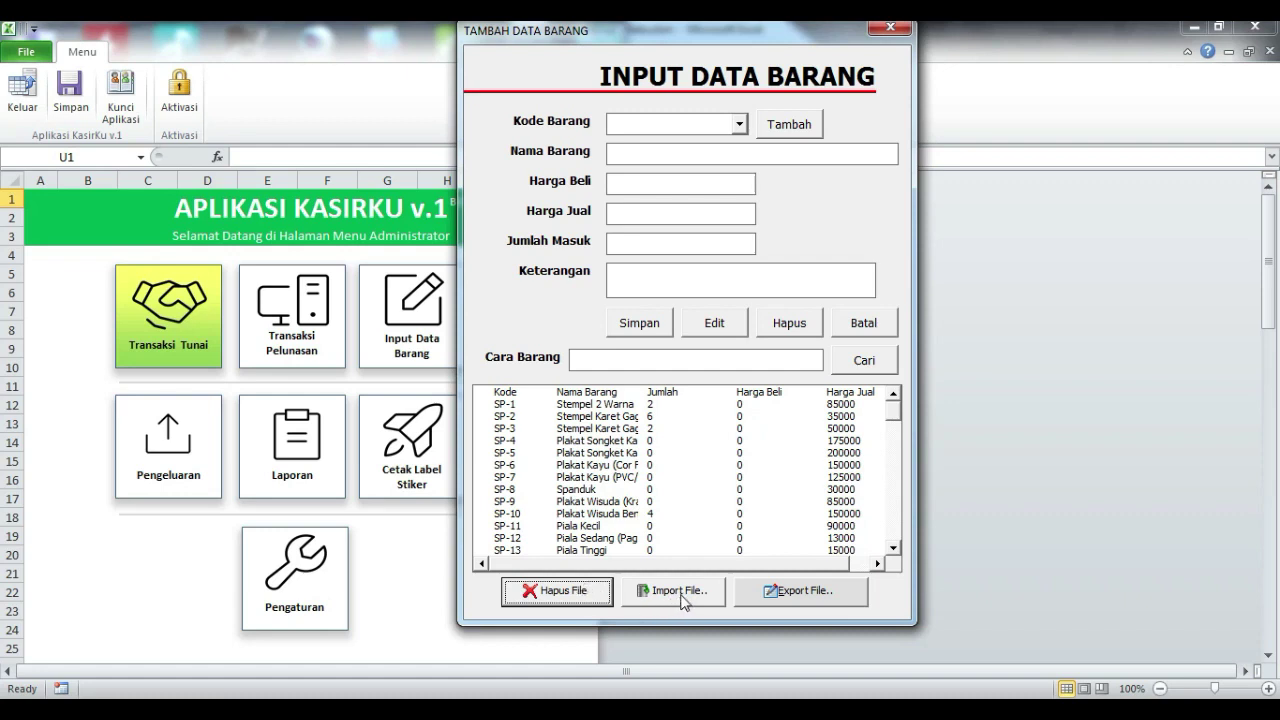
Step: Import Data Barang - 151220.xls from the Desktop, then close the item input form
click(683, 595)
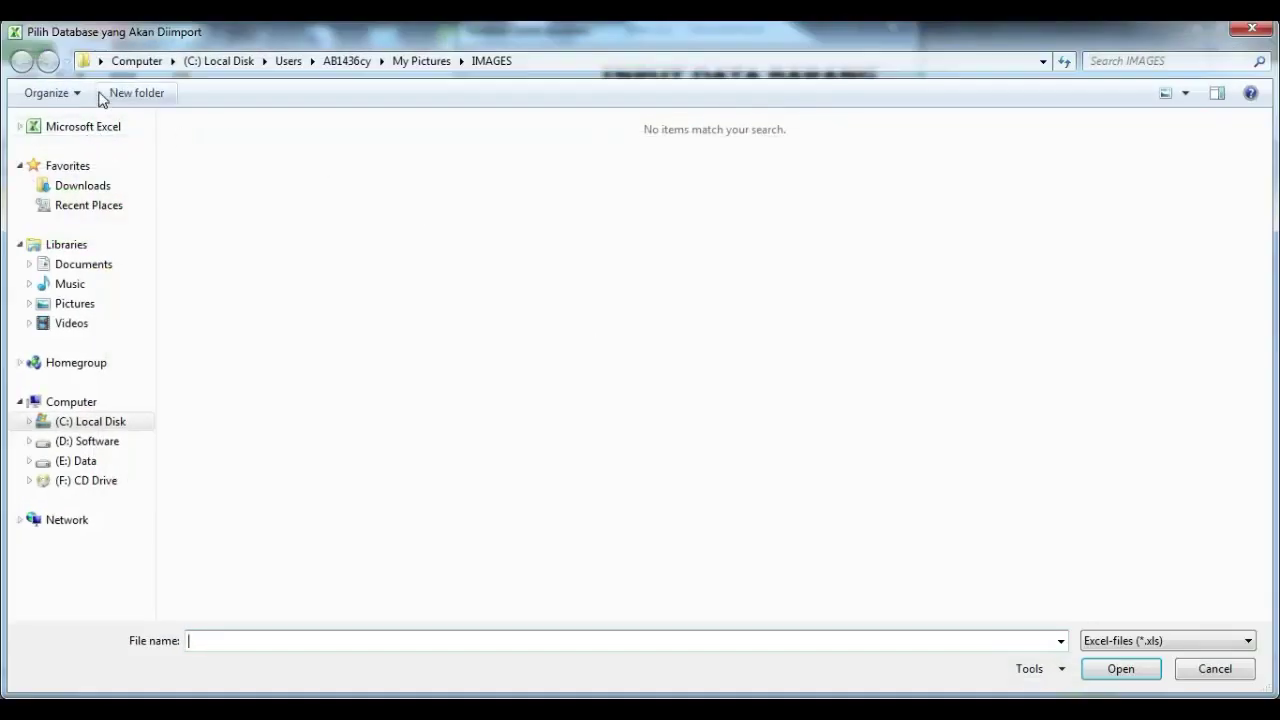
click(102, 63)
click(128, 83)
click(790, 180)
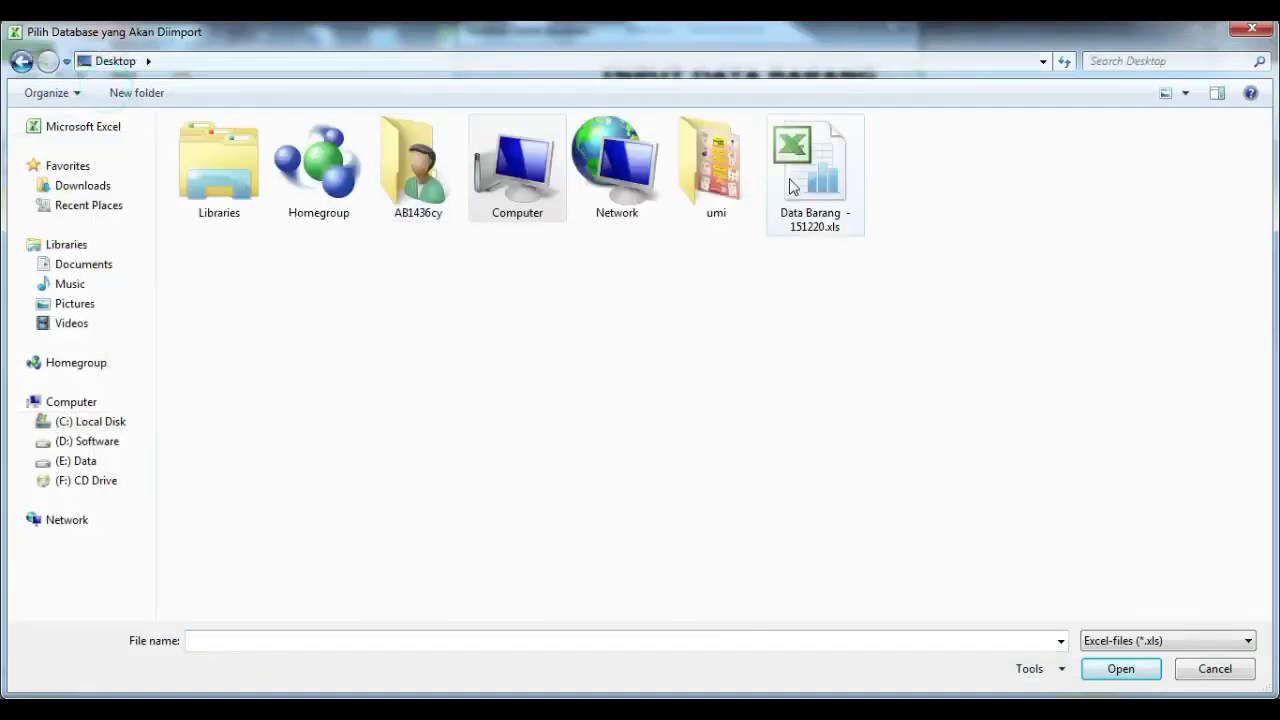
click(1114, 670)
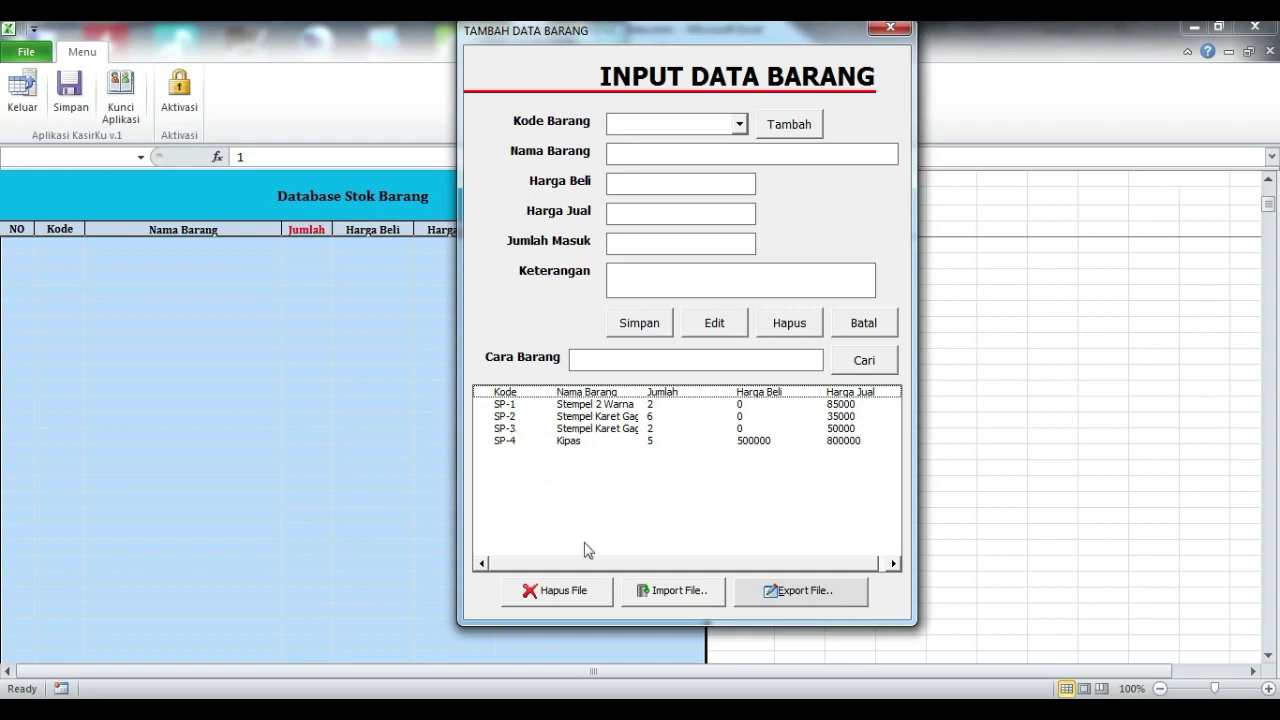
click(631, 563)
key(Escape)
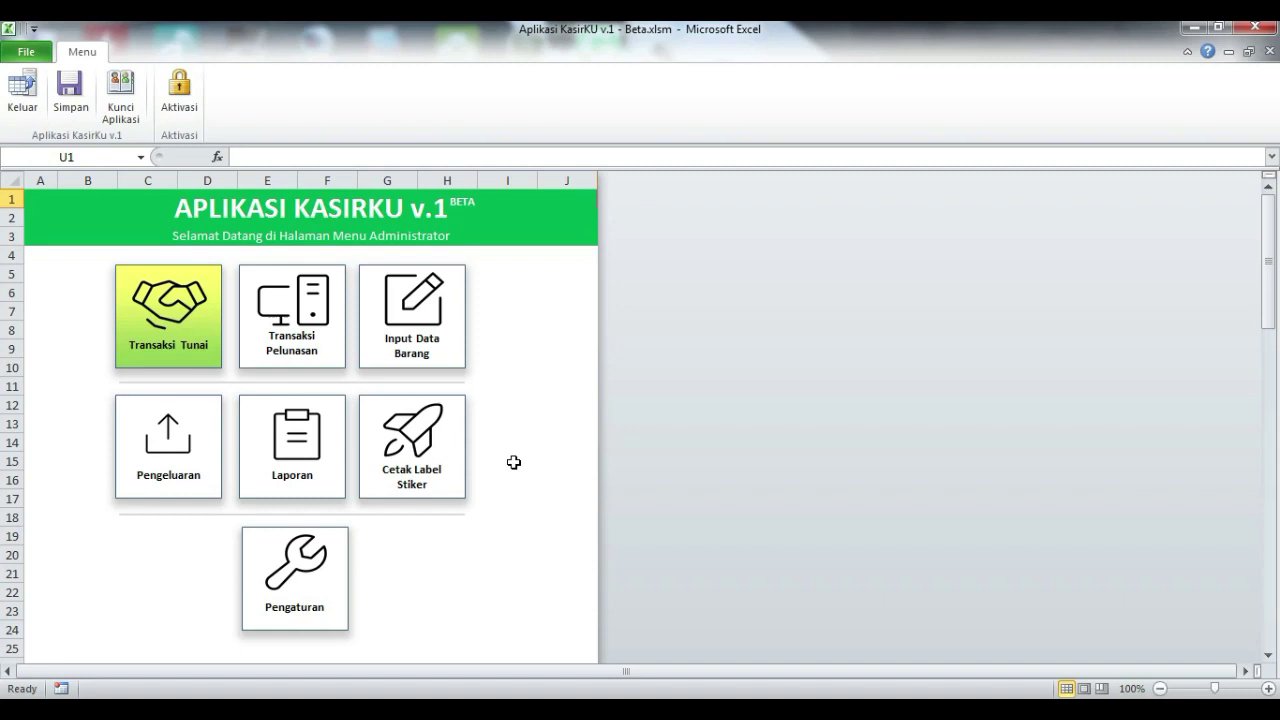
Step: Open KasirKU's Transaksi Tunai cash-sale form and focus the Kode Barang field
click(145, 315)
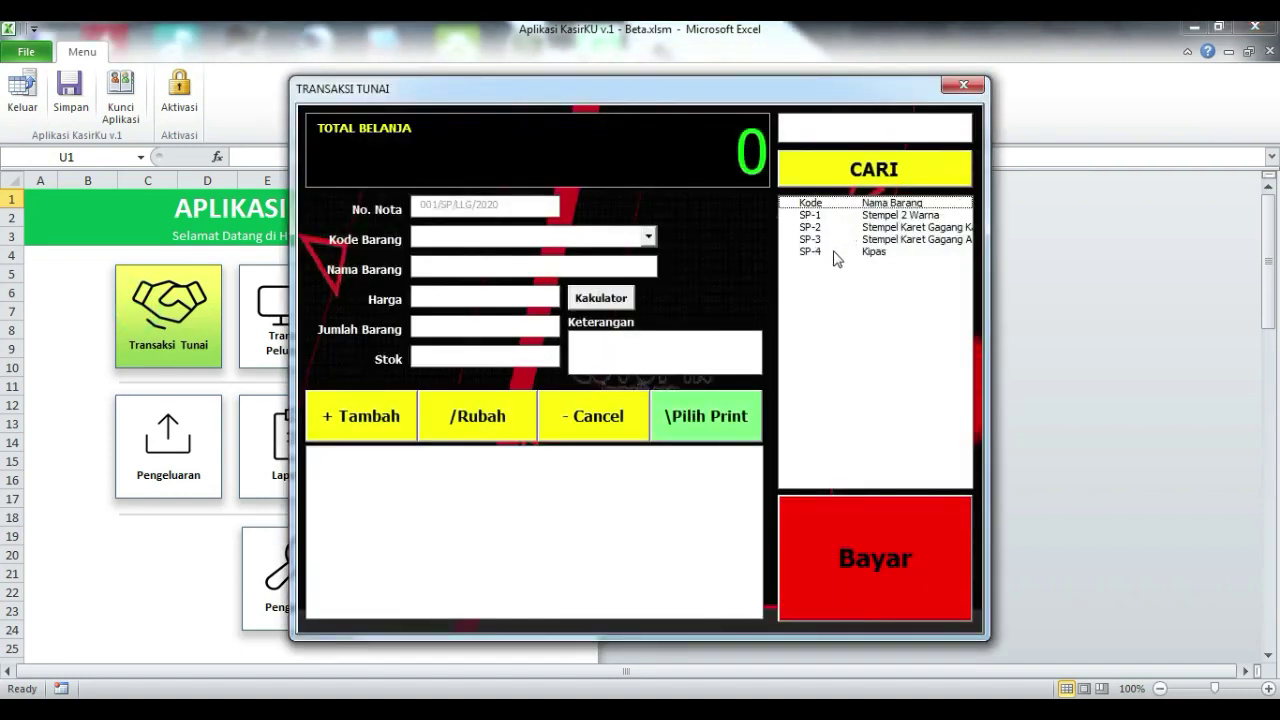
click(651, 237)
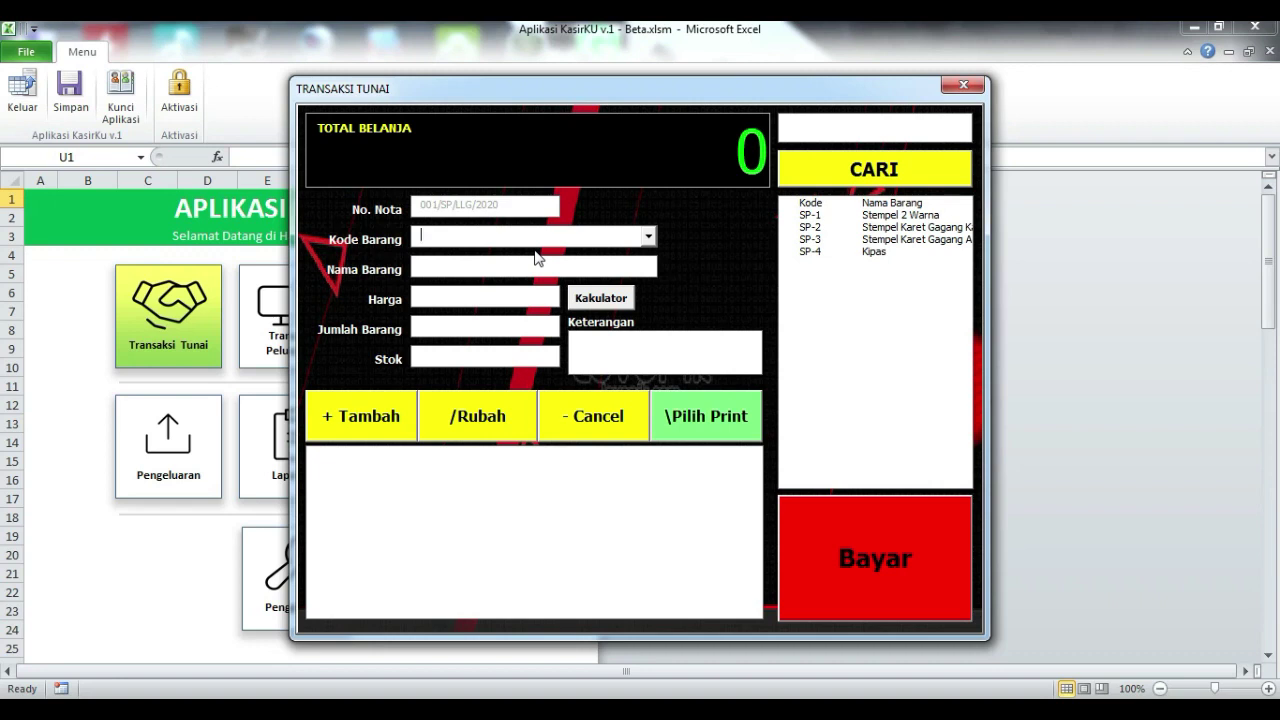
Step: Load item SP-1 Stempel 2 Warna from the Kode Barang list
click(650, 237)
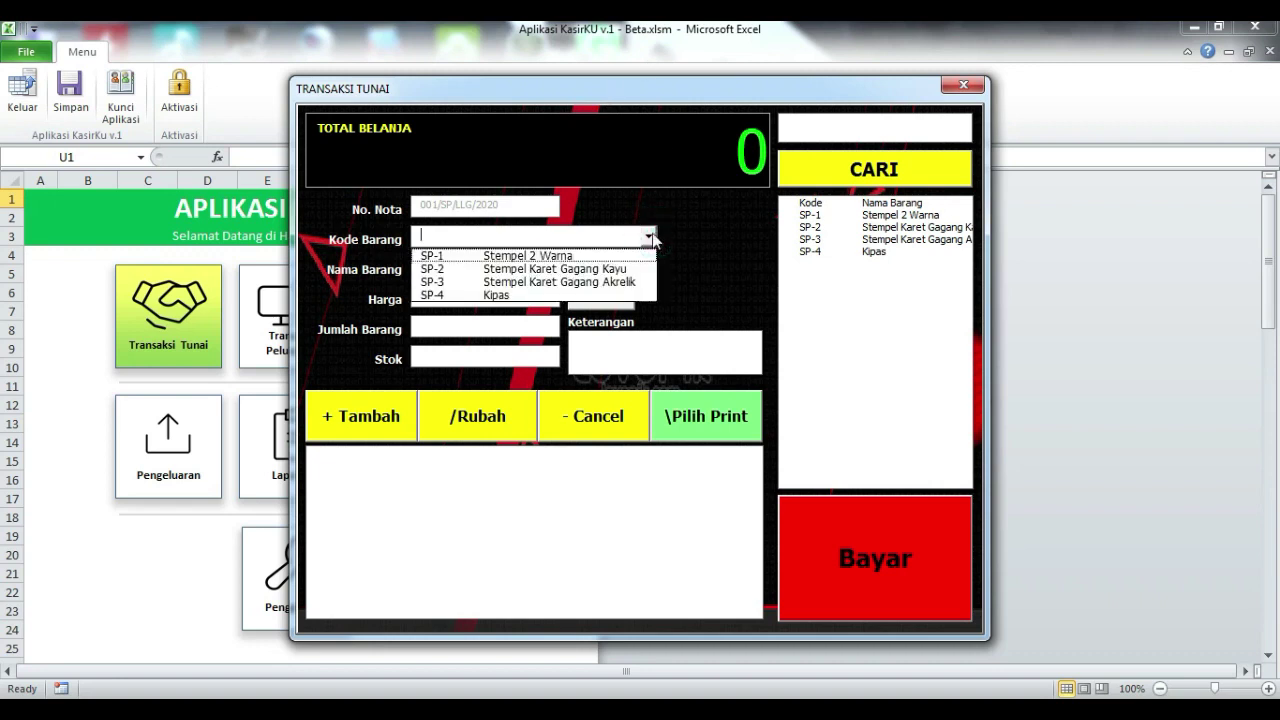
click(650, 237)
click(652, 237)
click(555, 253)
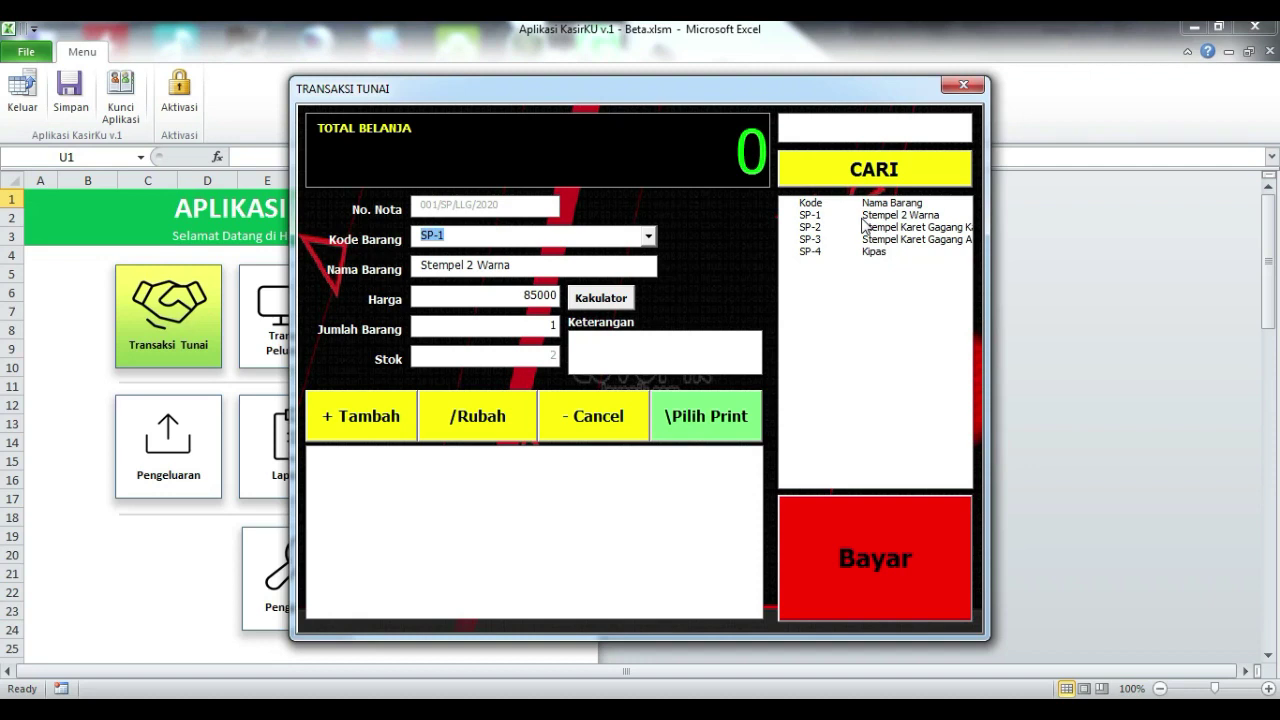
Step: Search the item list for 'K', narrowing it to SP-4 Kipas
click(859, 126)
text(K)
click(908, 168)
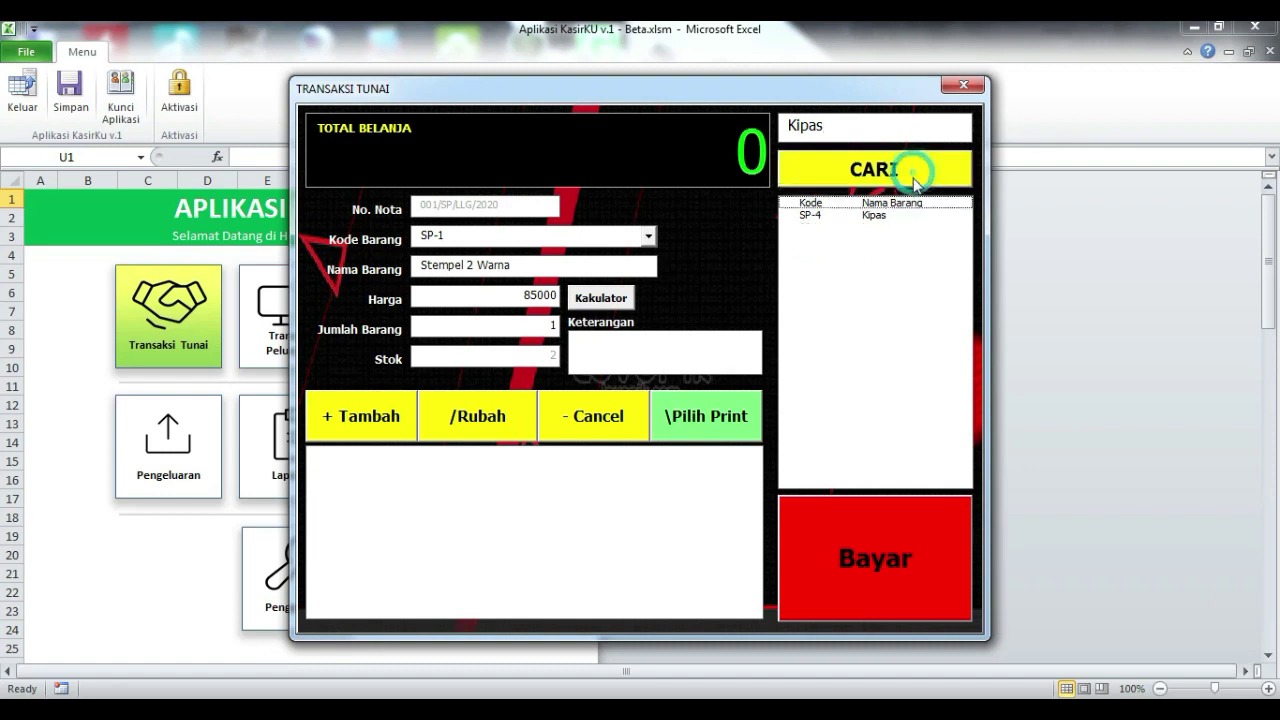
Step: Load SP-4 Kipas into the form and search the item list for 'Stemp'
click(862, 215)
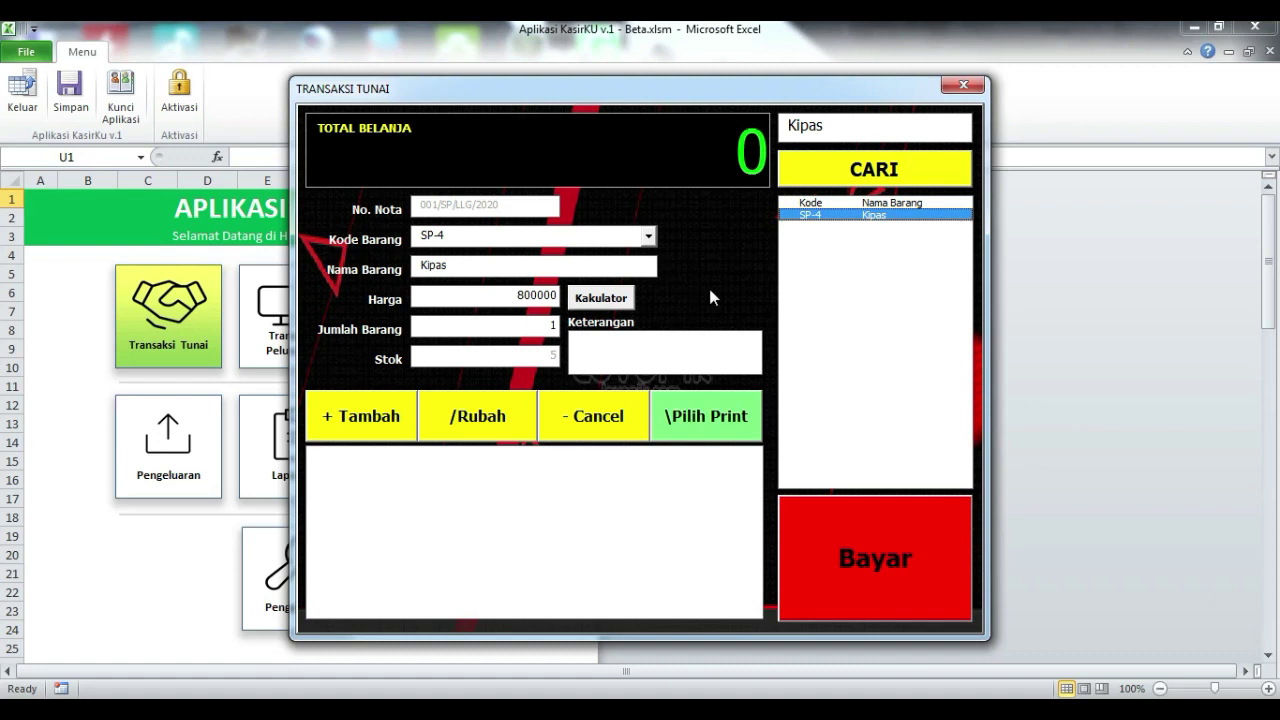
double_click(852, 127)
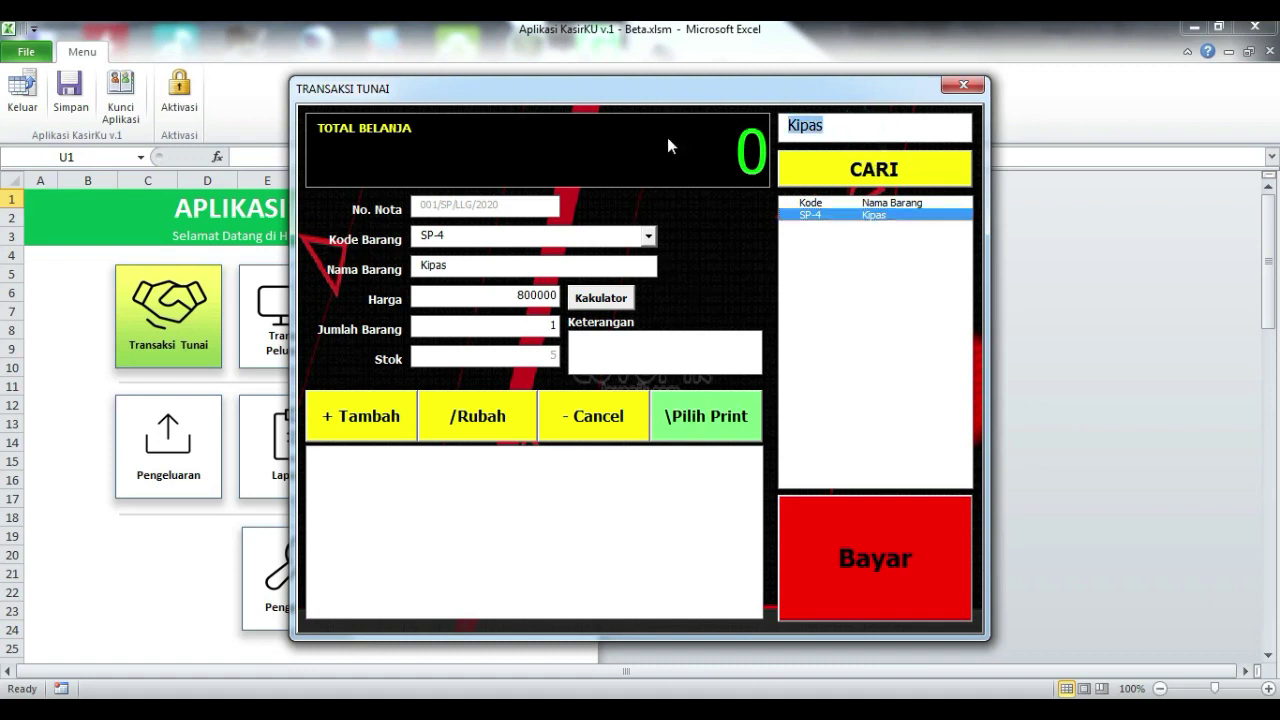
text(Stempl)
click(822, 168)
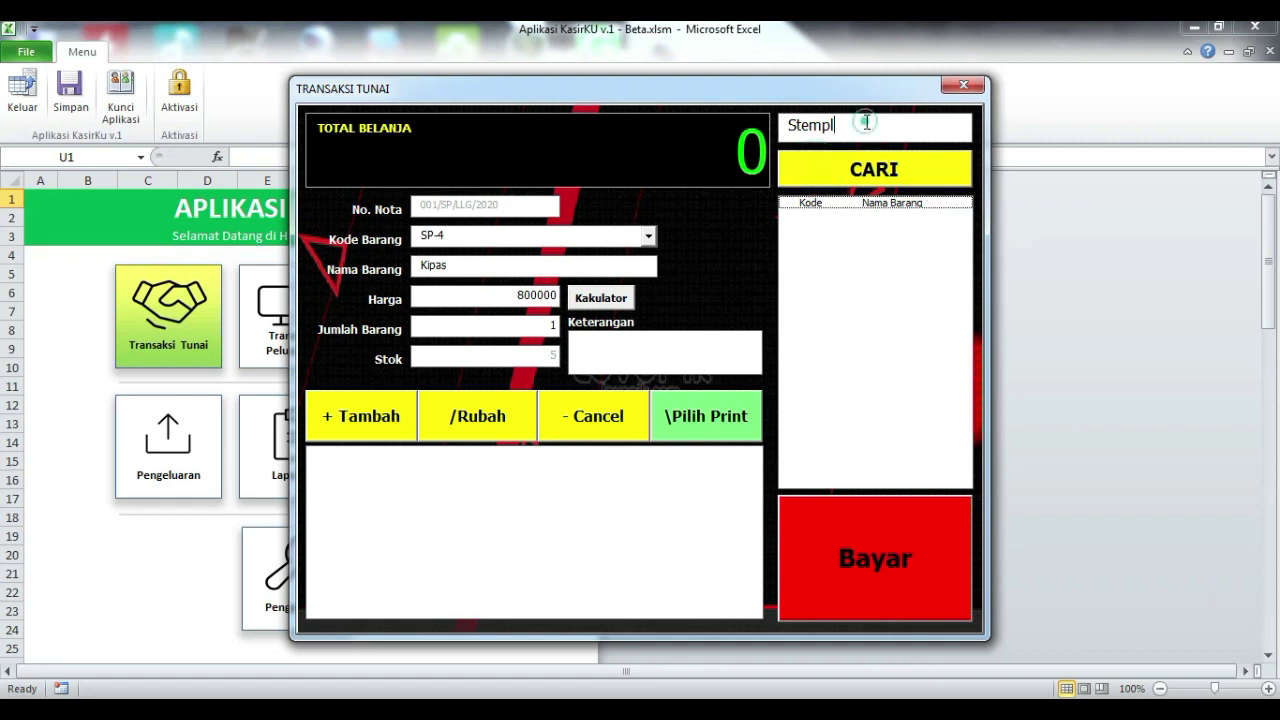
key(BackSpace)
click(852, 170)
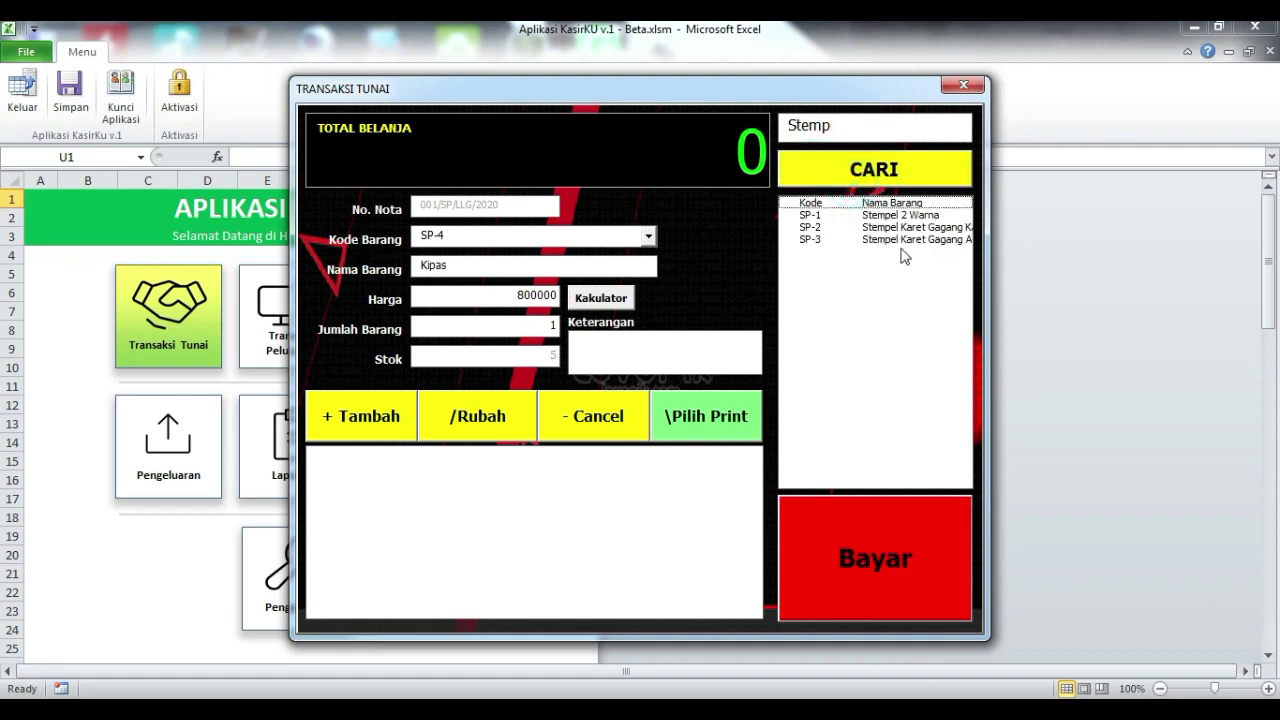
double_click(848, 133)
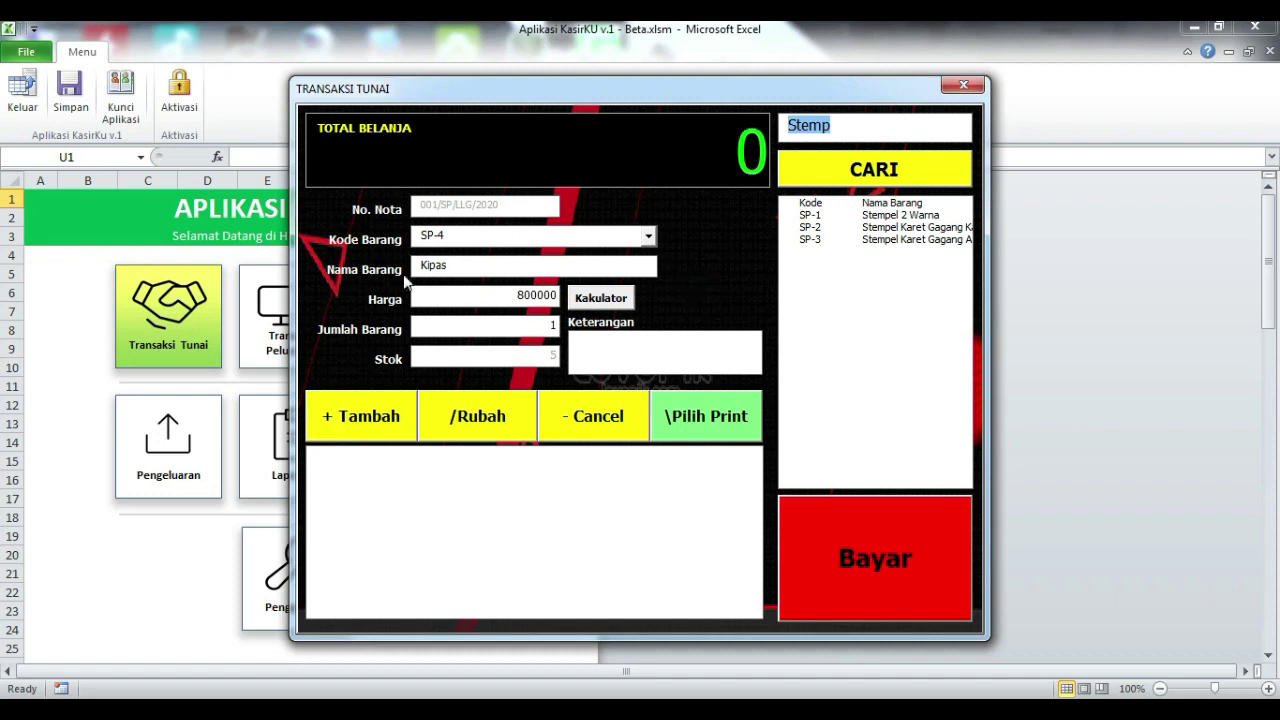
Step: Add 2 units of Kipas at 800000 to the cart (total 1600000) and select that line
double_click(486, 325)
text(2)
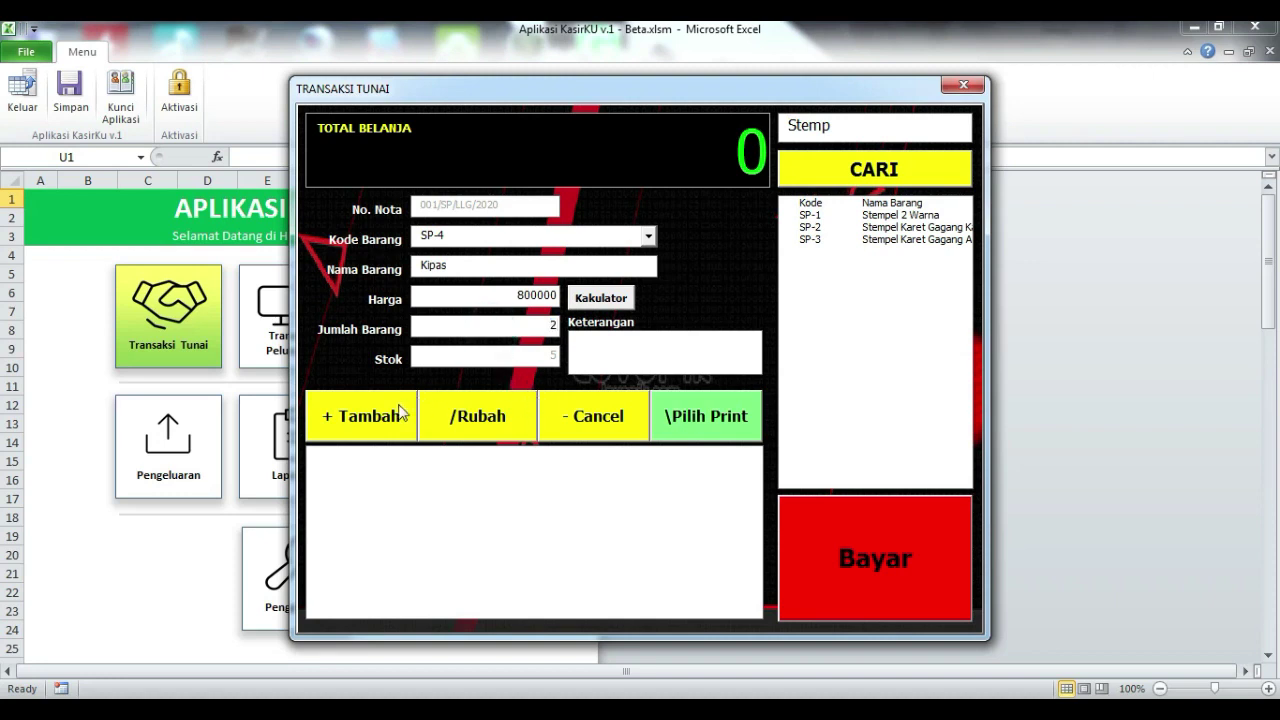
click(400, 417)
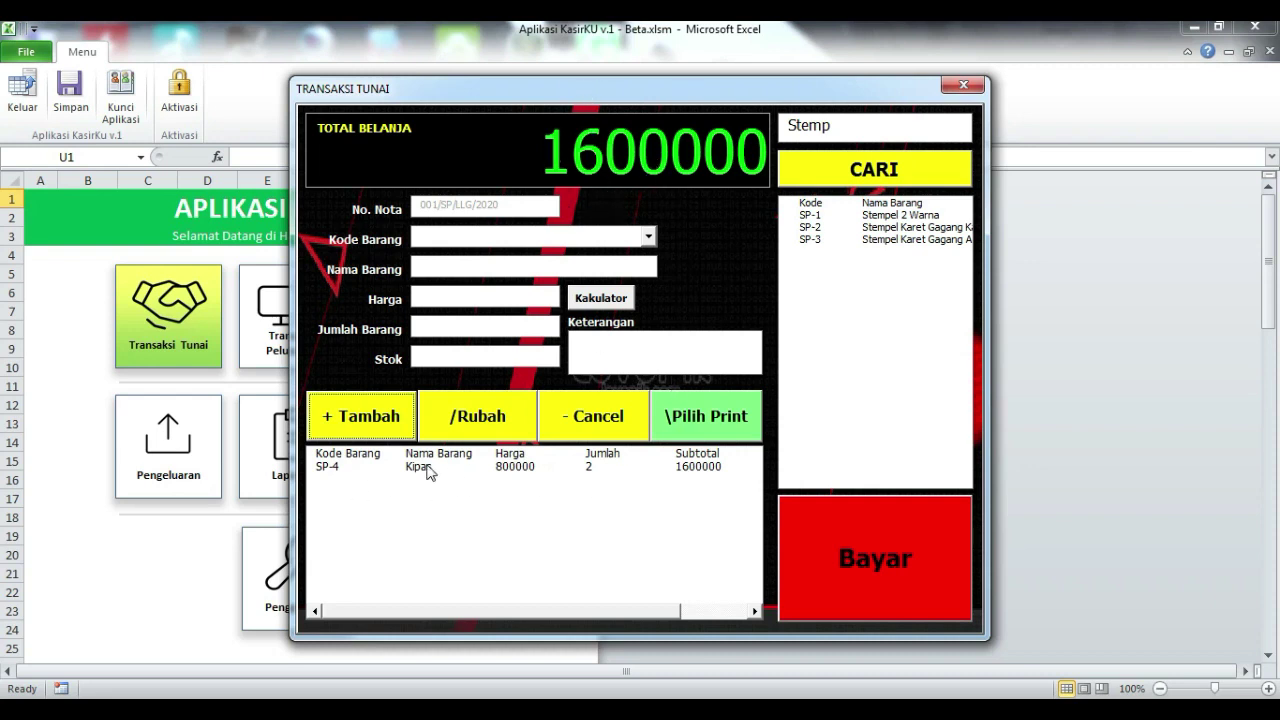
click(497, 466)
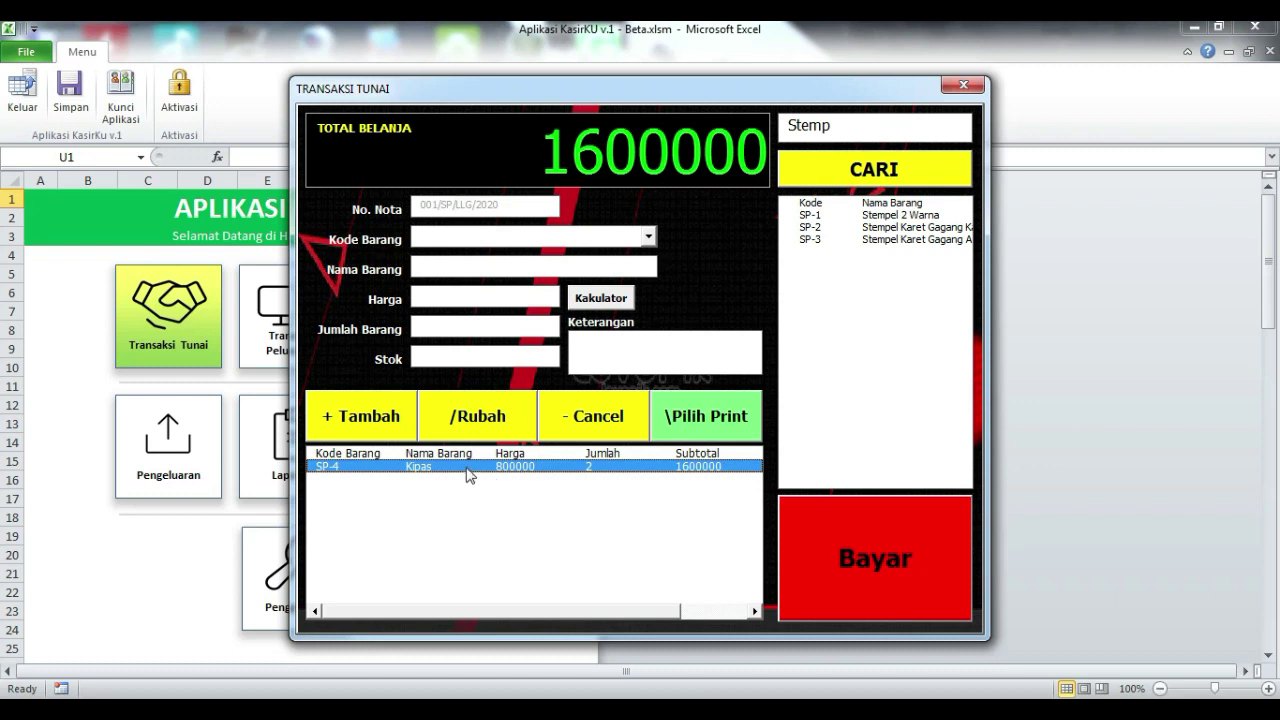
Step: Change the Kipas line to 1 unit (total 800000), then load SP-1 Stempel 2 Warna at 85000
click(466, 416)
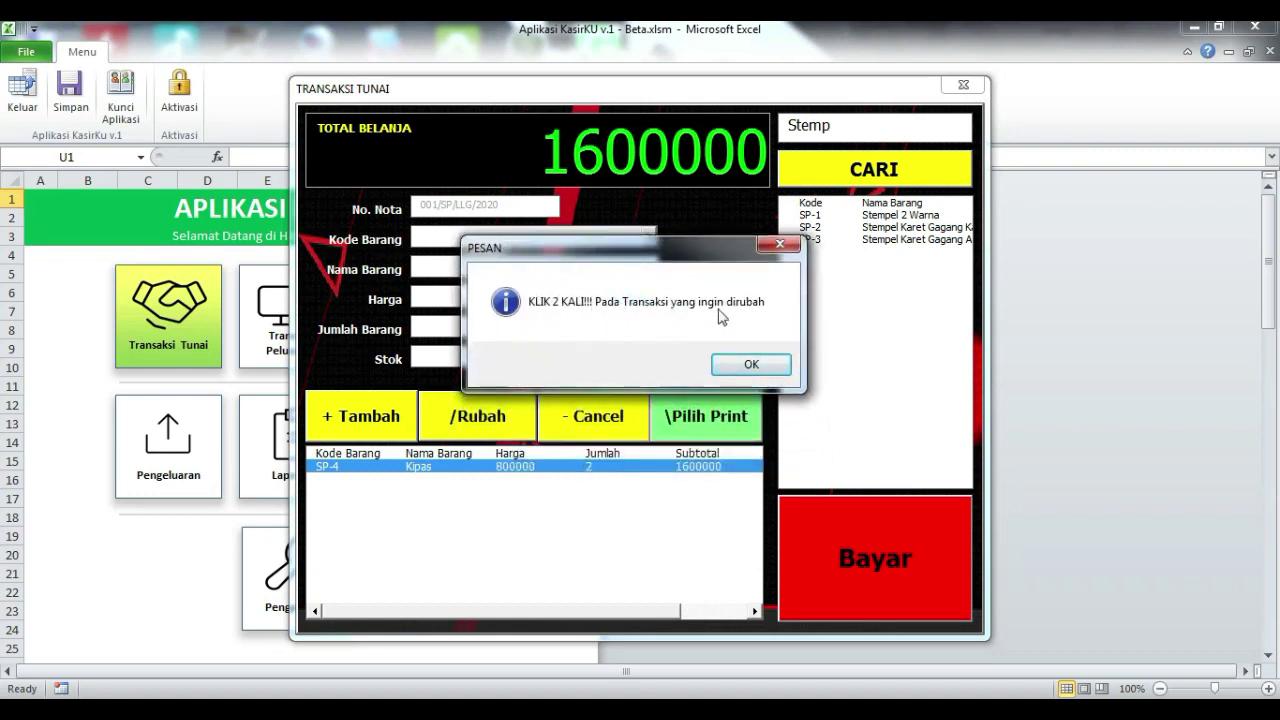
click(750, 366)
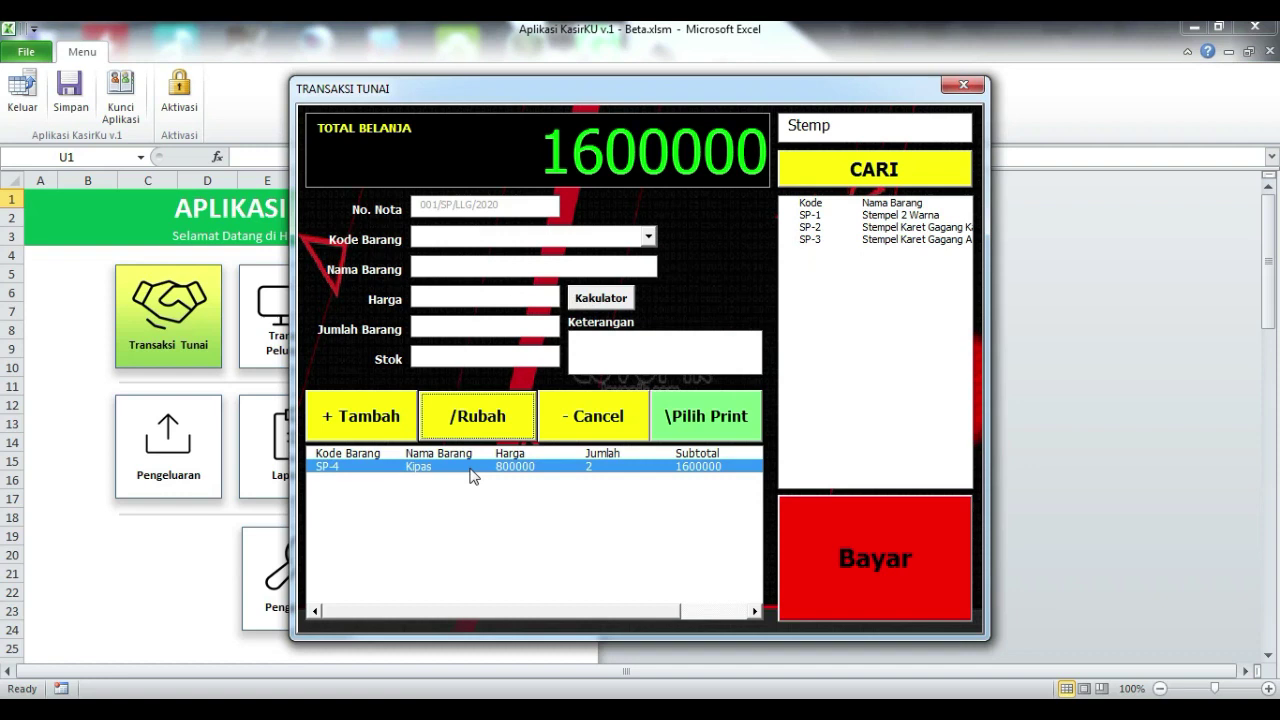
double_click(474, 476)
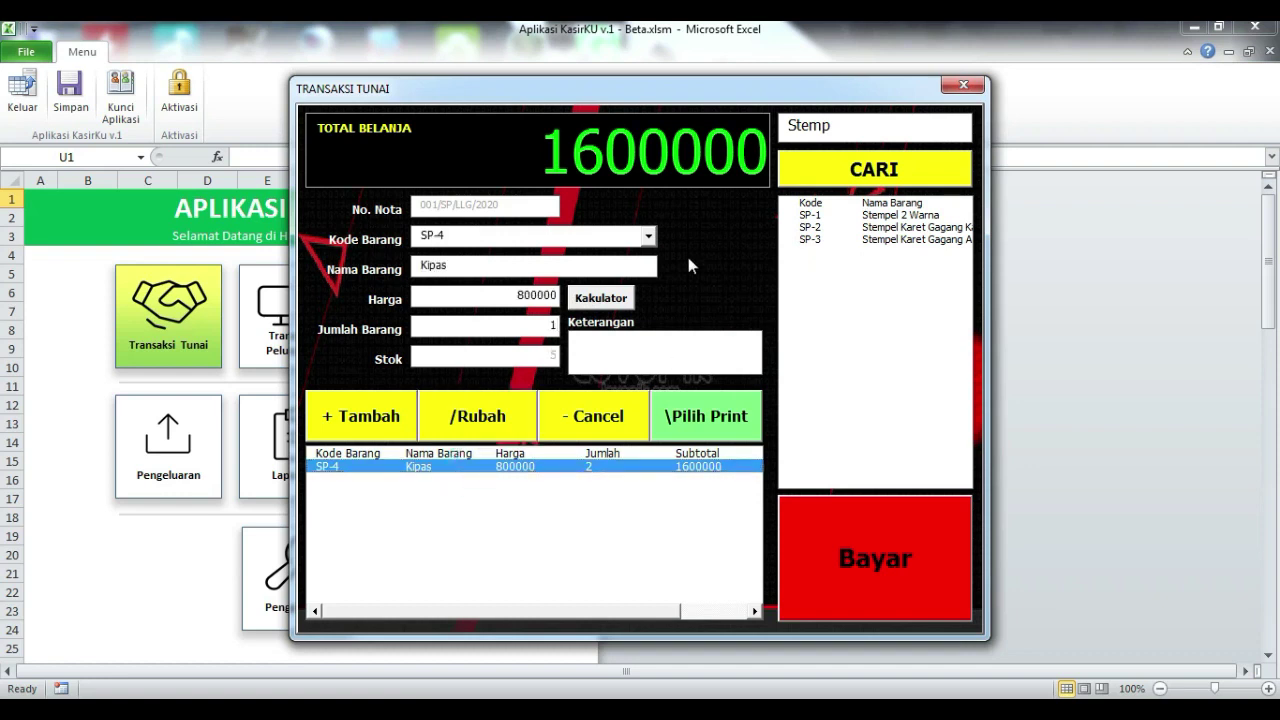
double_click(490, 330)
click(478, 424)
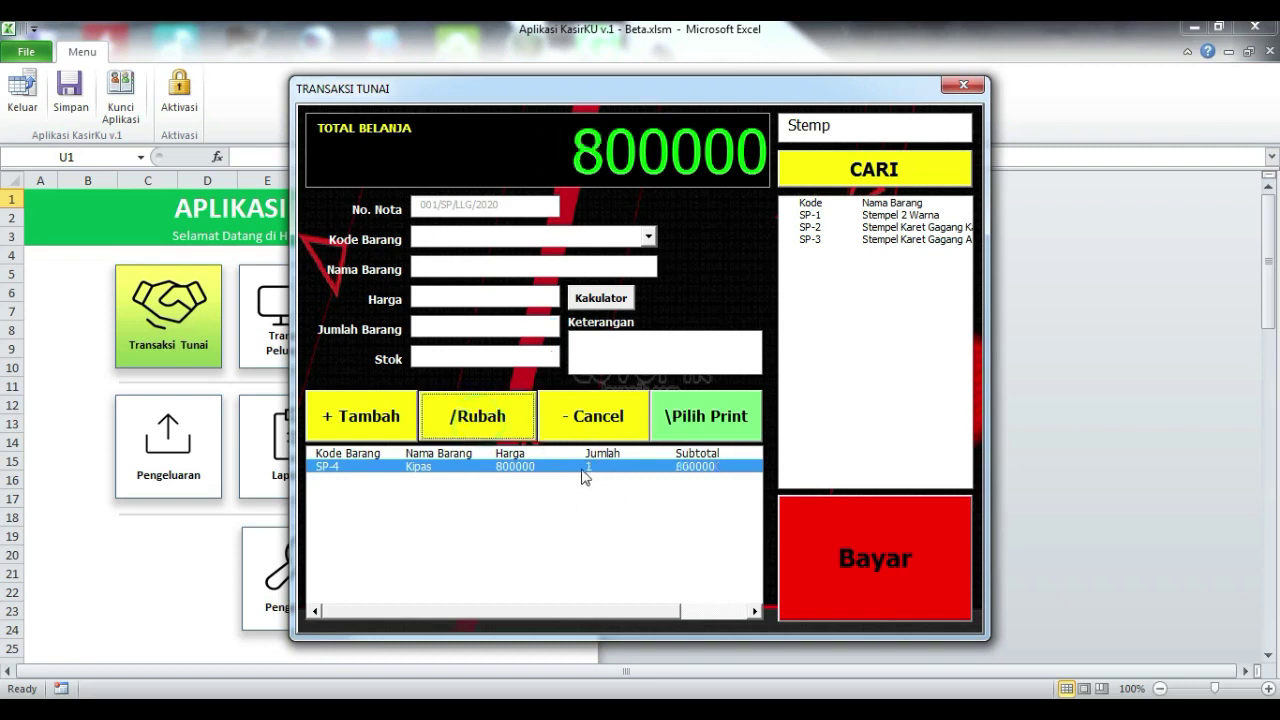
click(866, 214)
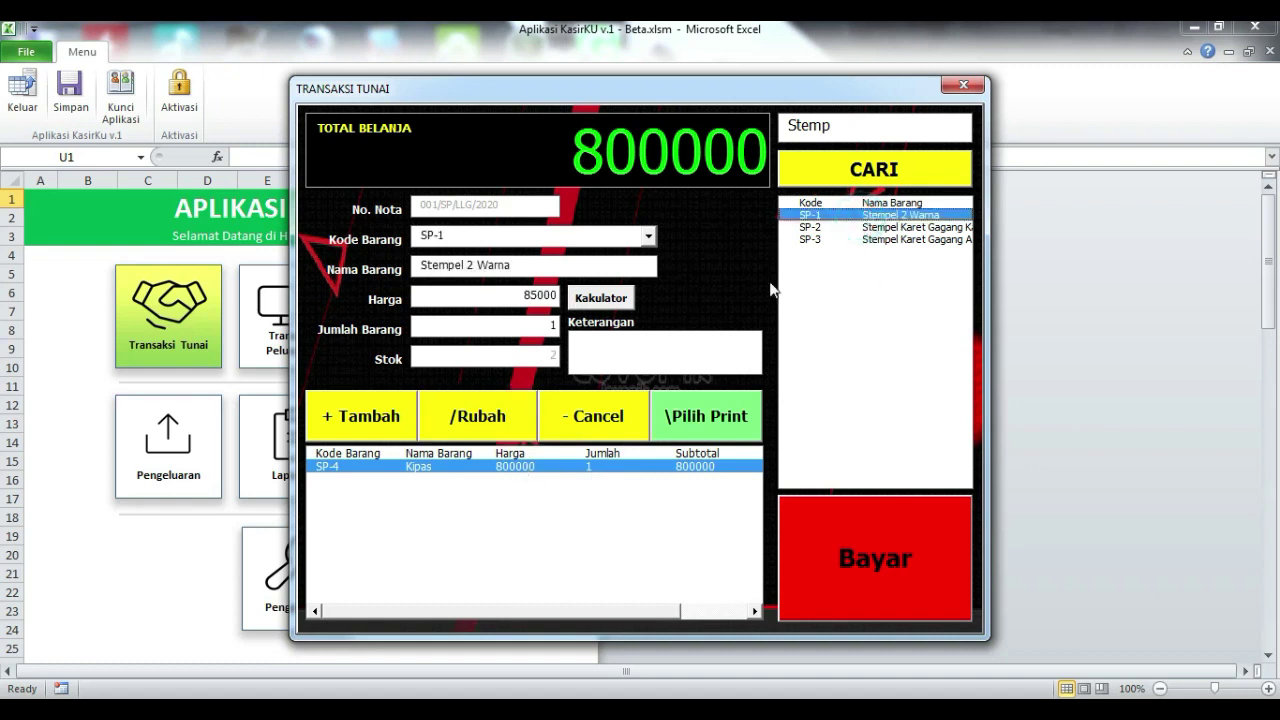
Step: Add Stempel 2 Warna (total 885000), then cancel that line so only Kipas remains
click(329, 417)
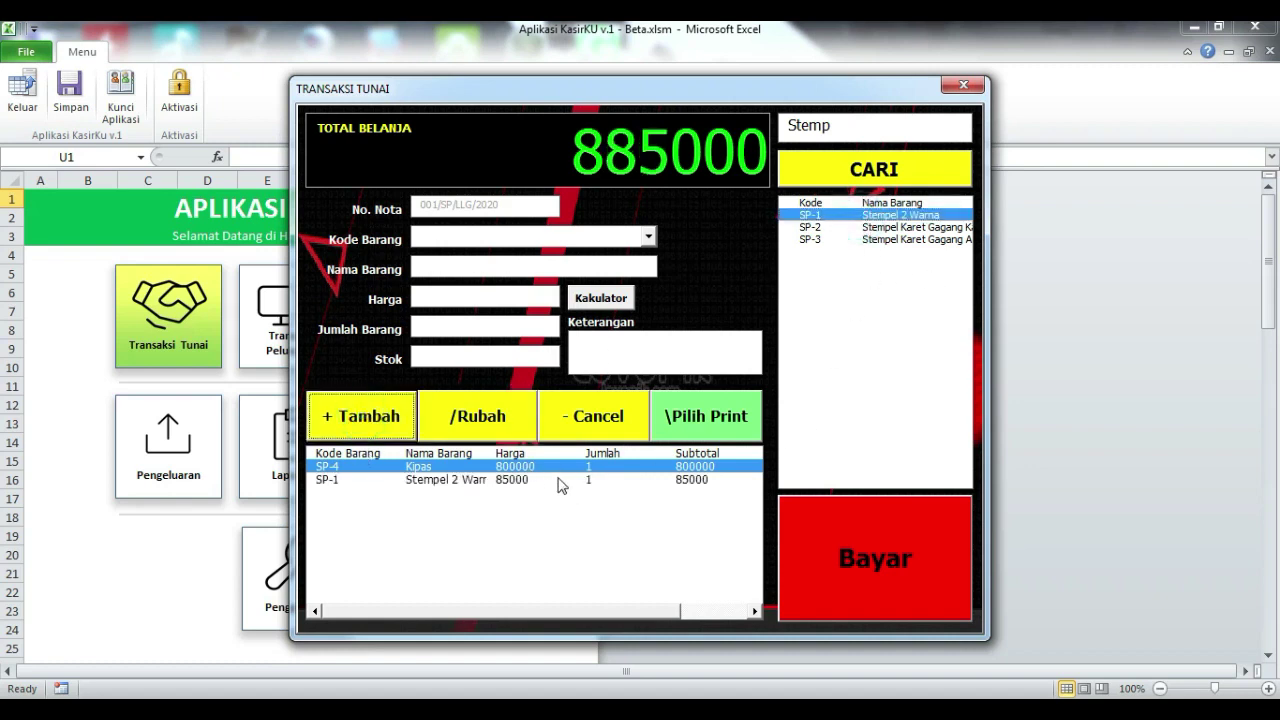
click(560, 482)
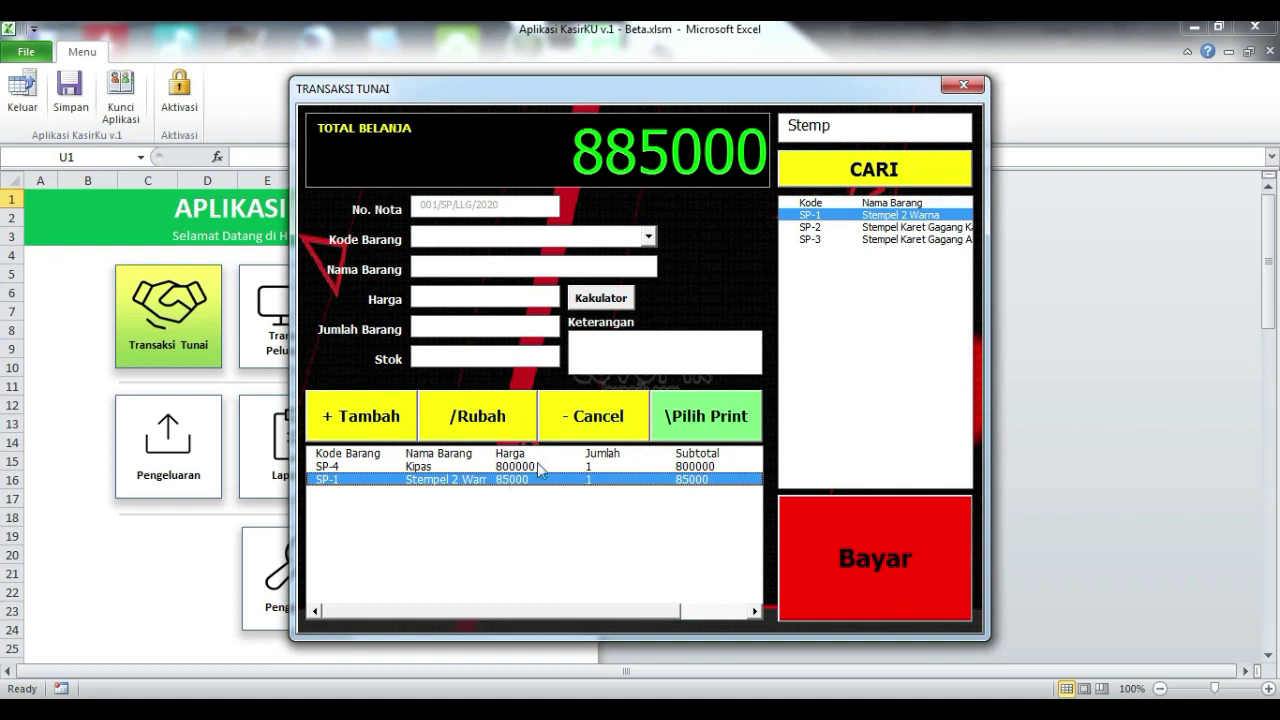
click(604, 420)
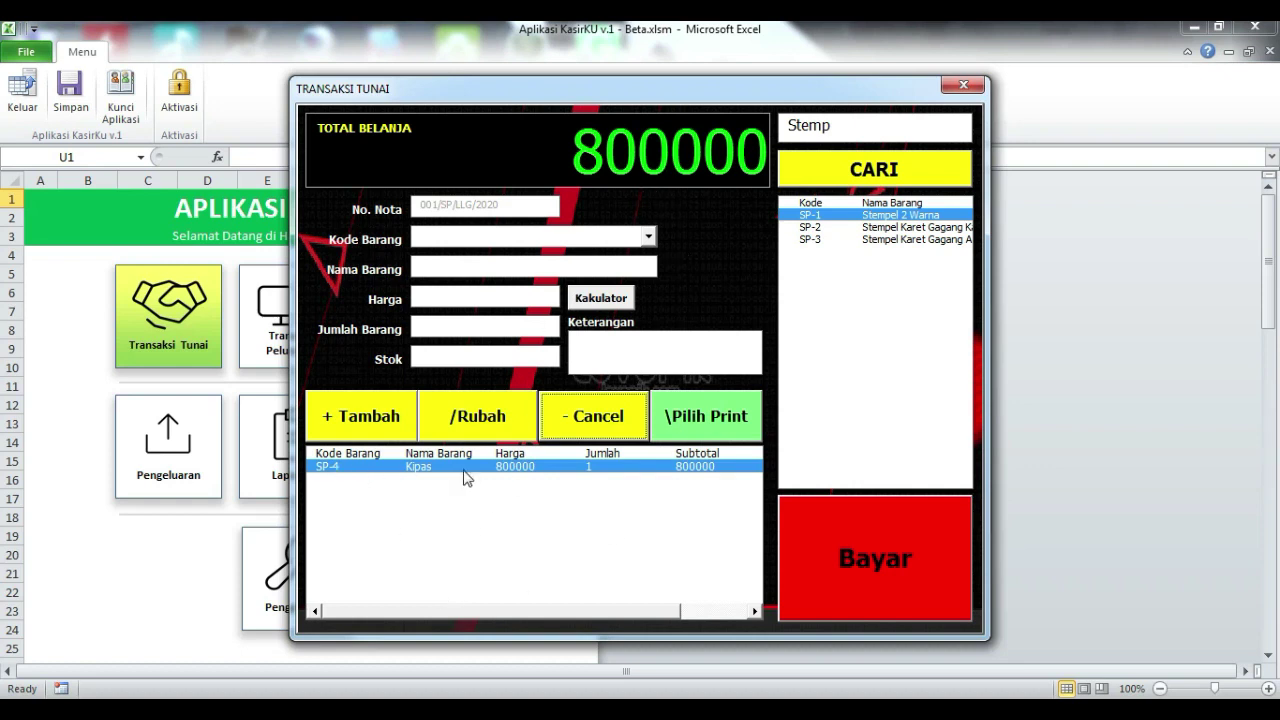
Step: Open the Kakulator calculator, move it aside, and close it again
click(604, 312)
drag(675, 186, 811, 154)
click(916, 163)
Step: Load SP-2, retype its name as SPanduk 300x100, and select the 23000 price
click(880, 227)
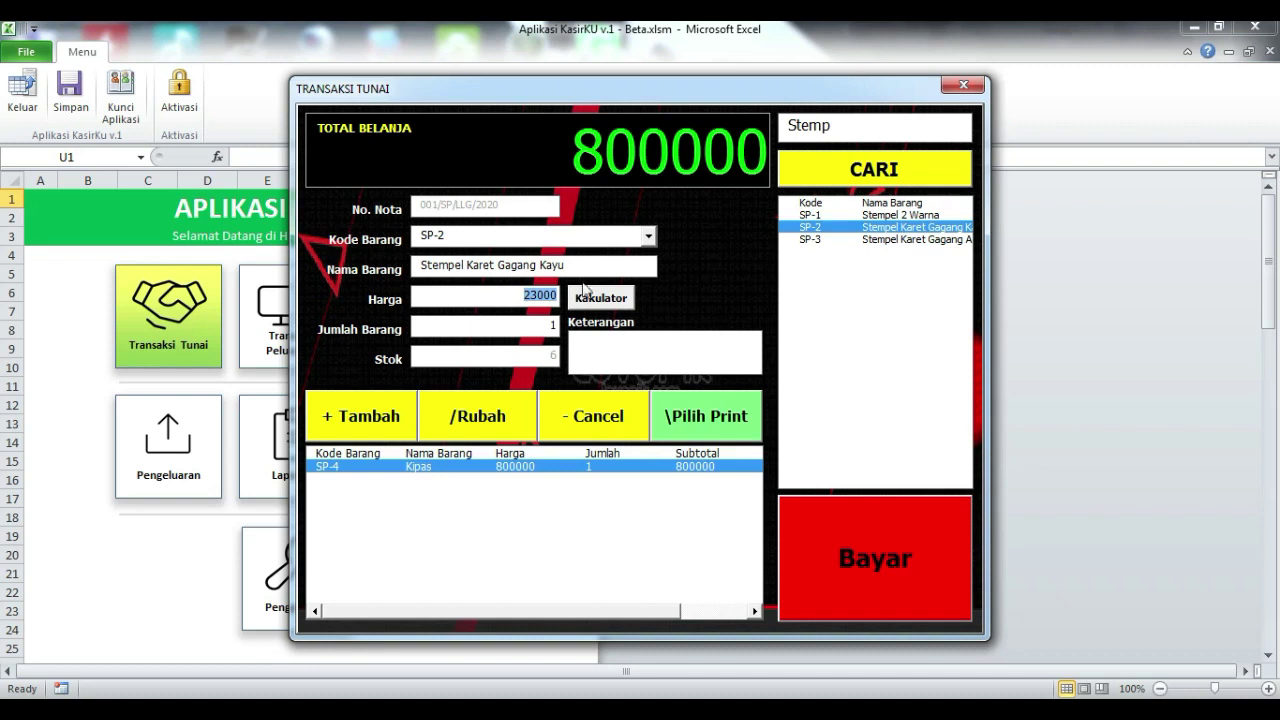
click(550, 295)
drag(569, 264, 341, 249)
text(SPanduk 300x10)
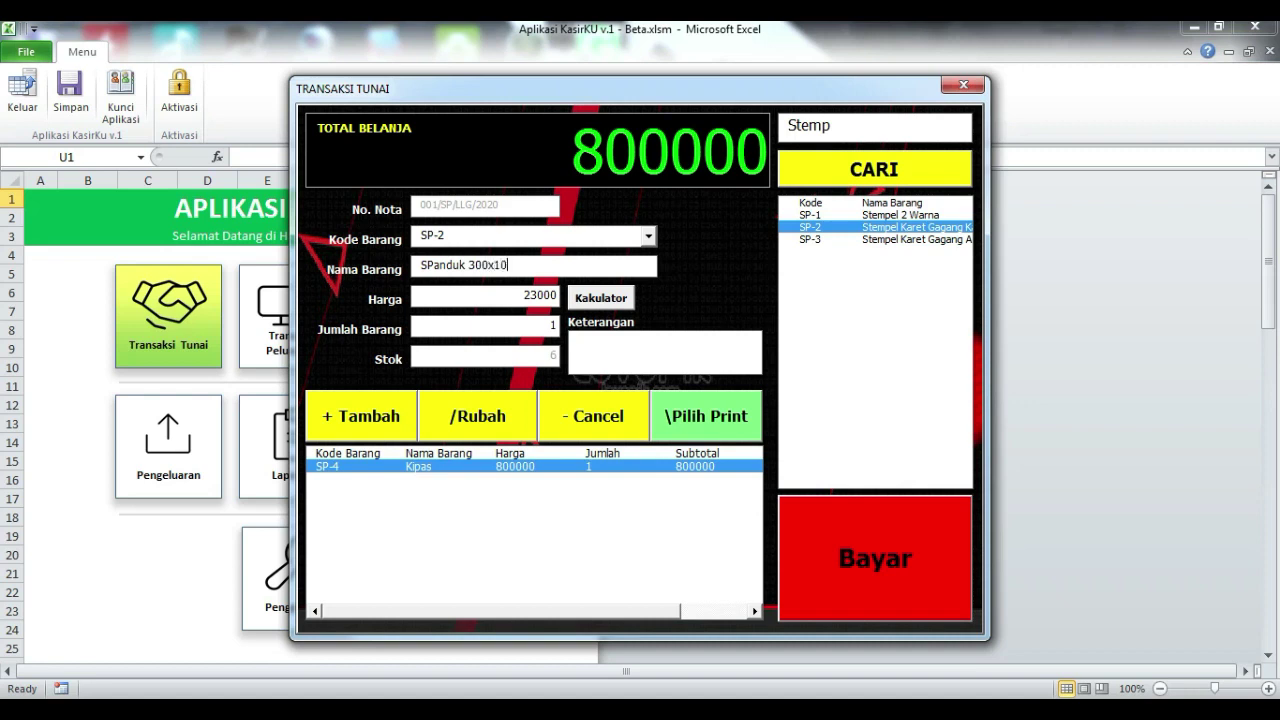
double_click(503, 296)
Step: Compute 3*1*25000 = 75000 in the Kakulator and copy the result
click(600, 298)
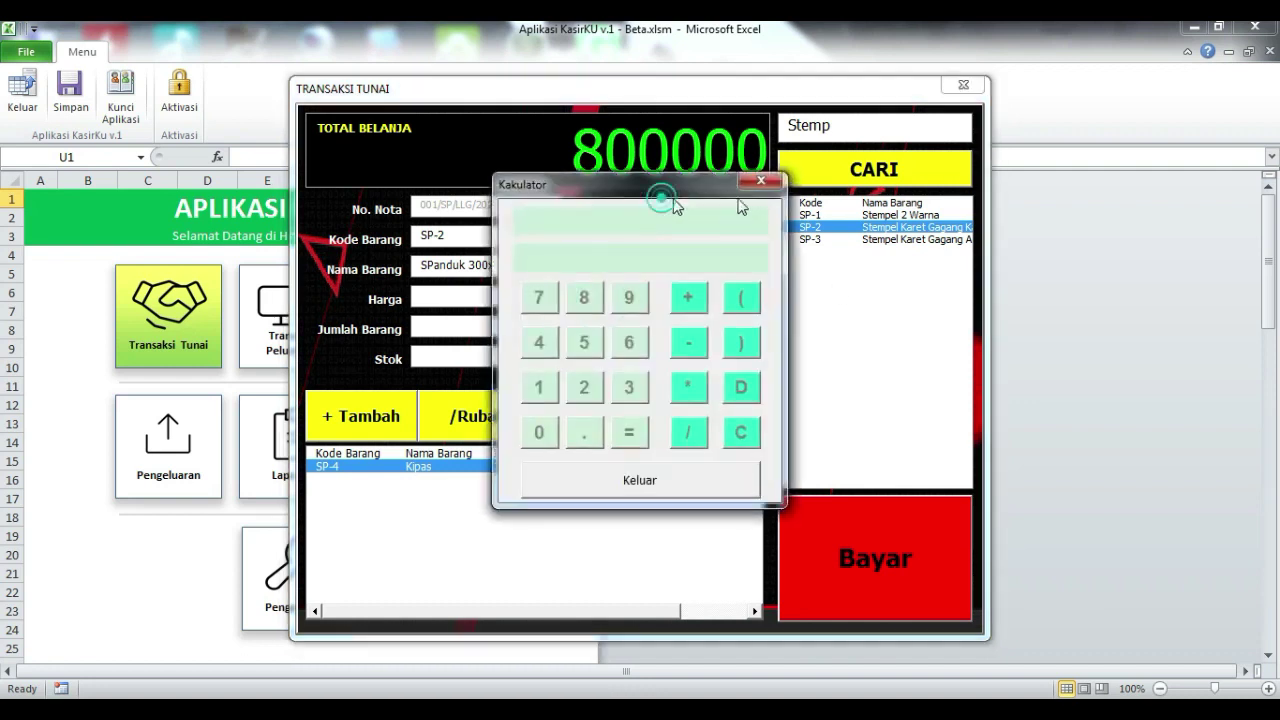
drag(662, 190, 845, 197)
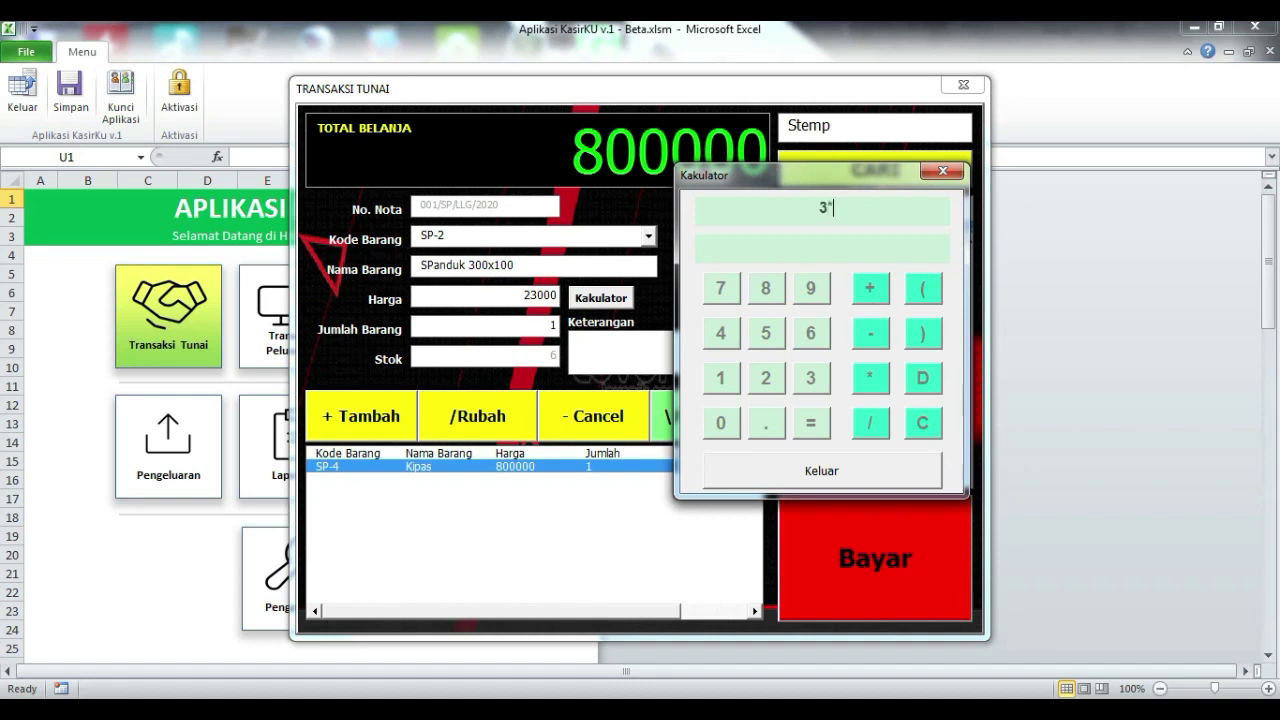
text(3*1*25000)
key(Return)
drag(855, 249, 773, 247)
key(ctrl+c)
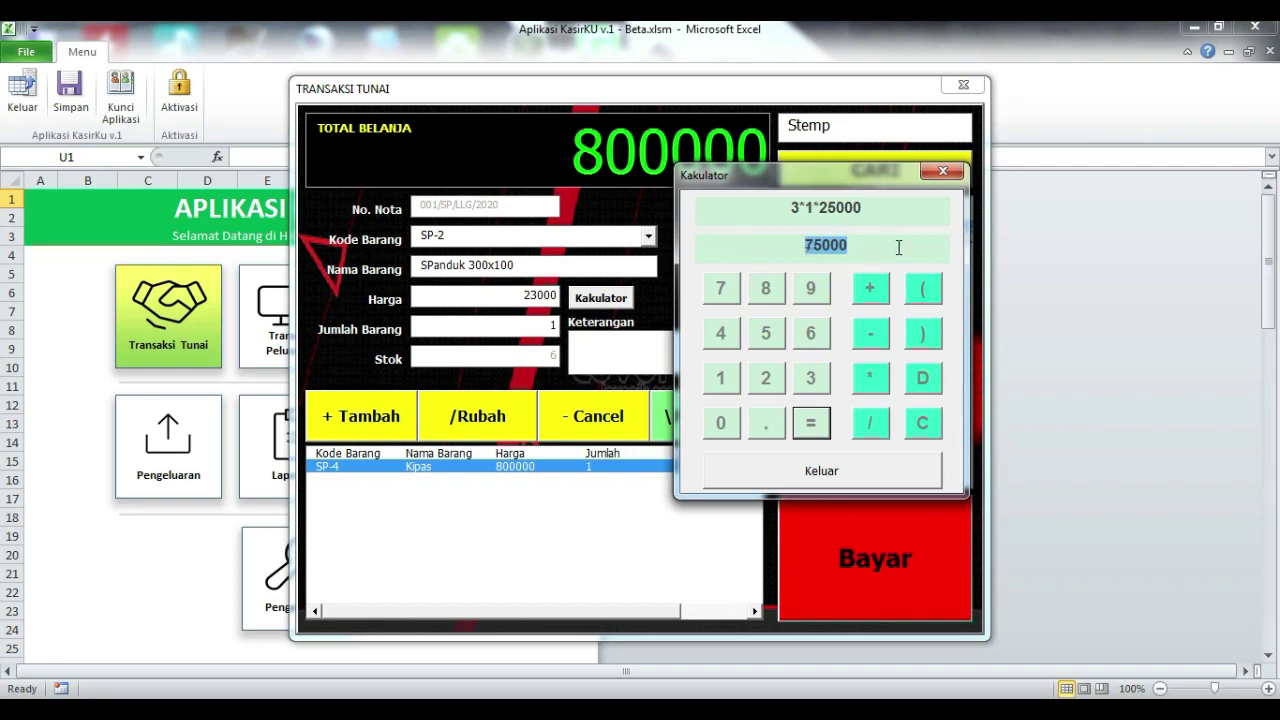
click(942, 171)
Step: Paste 75000 as the SPanduk 300x100 price, set quantity 2, and add it (total 950000)
double_click(484, 300)
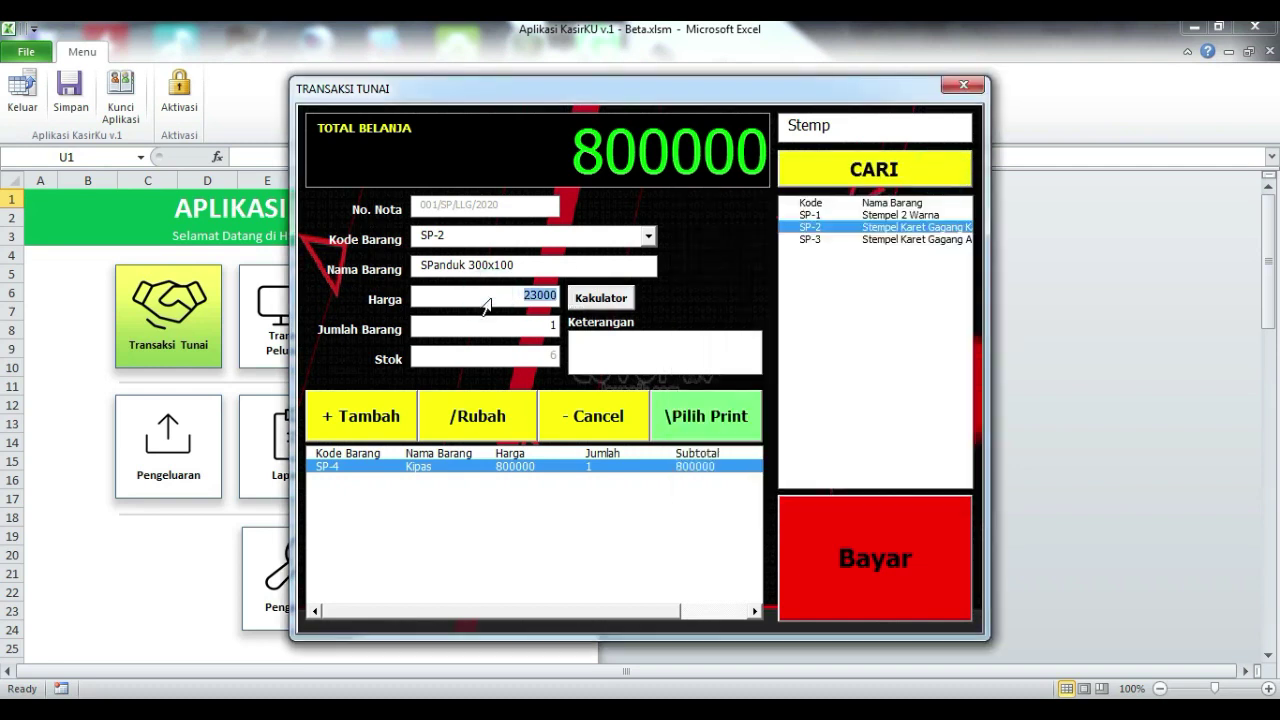
key(ctrl+v)
double_click(512, 324)
text(2)
click(364, 432)
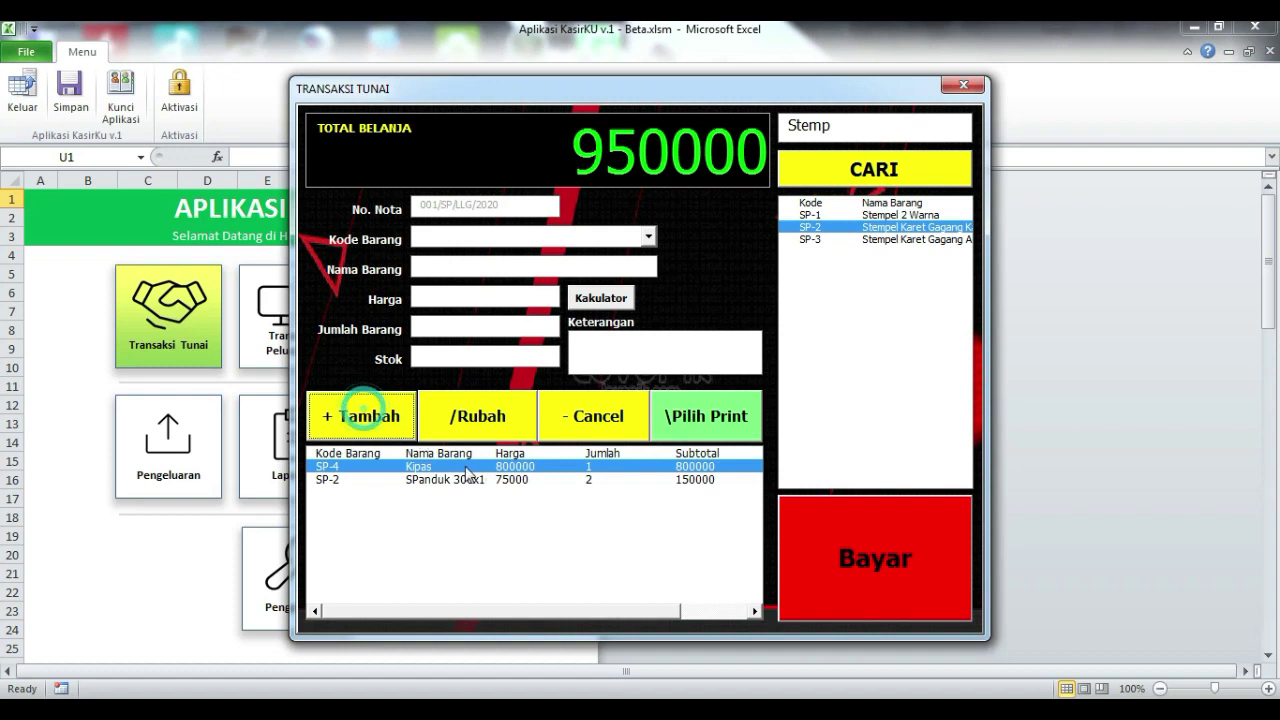
click(472, 480)
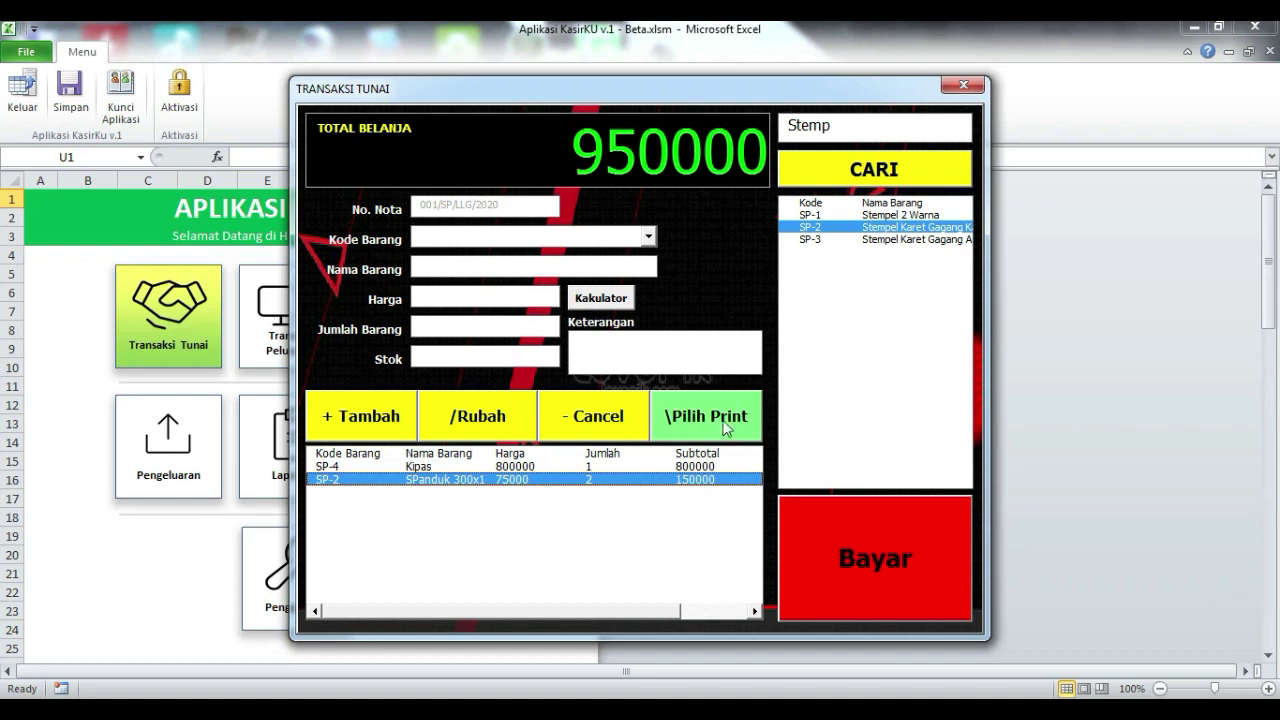
click(727, 428)
drag(817, 180, 791, 152)
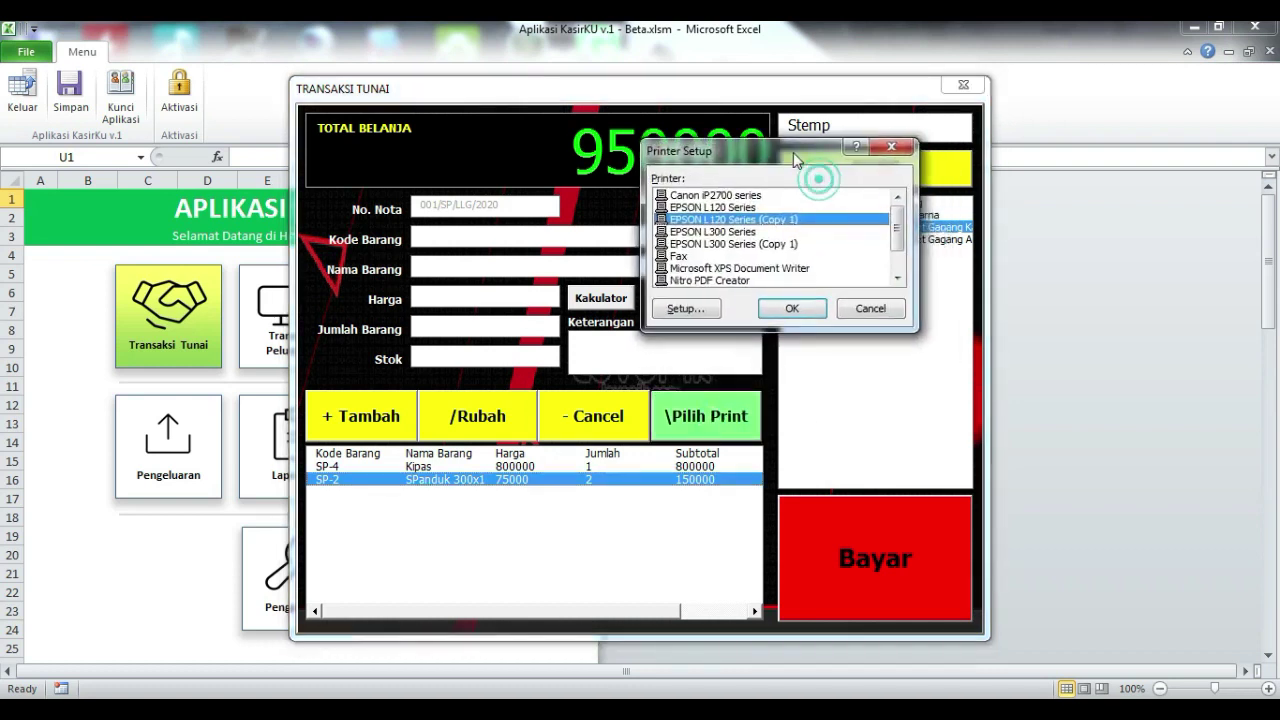
scroll(910, 235, down, 1)
scroll(910, 235, up, 1)
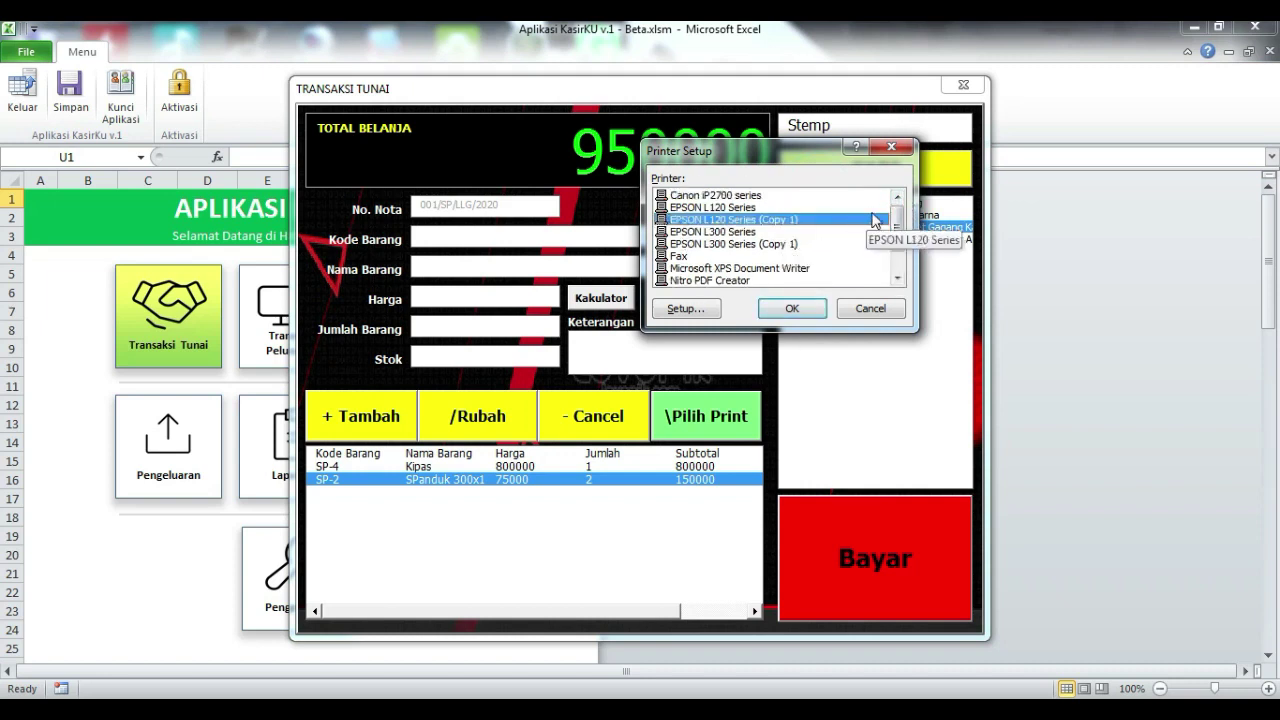
drag(896, 225, 903, 257)
click(865, 308)
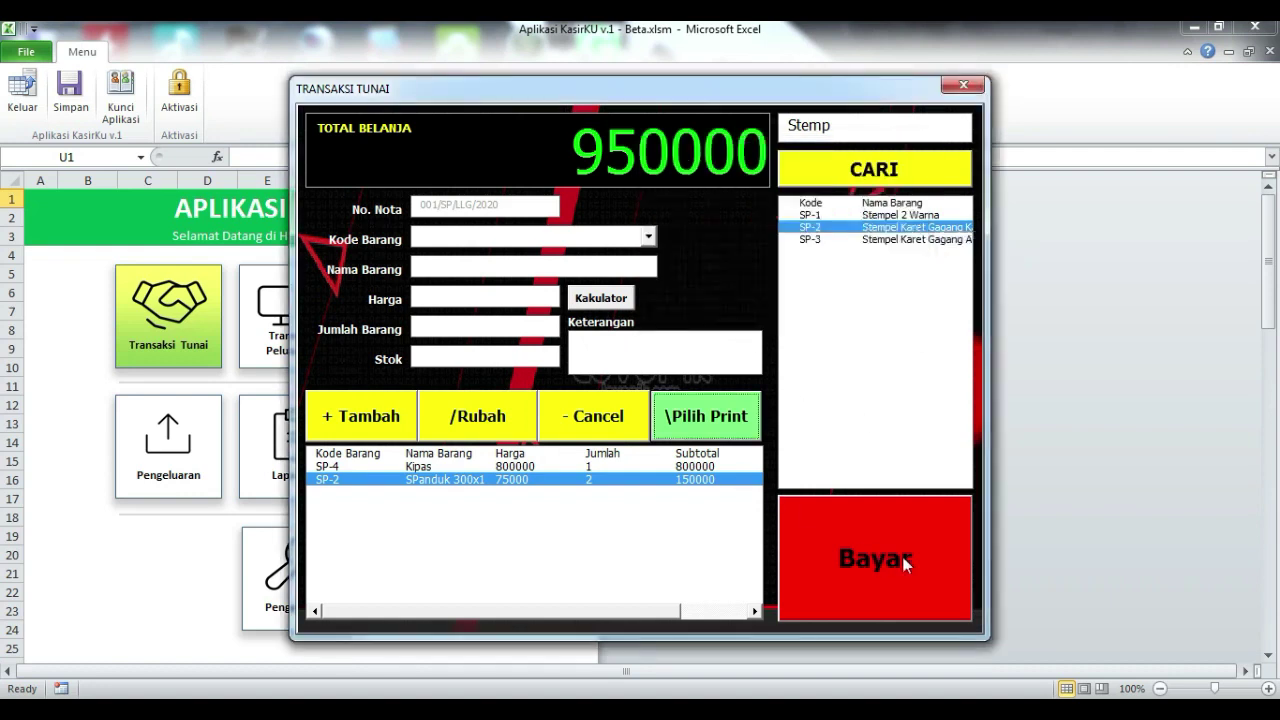
Step: Open Kasir Pembayaran for the 950000 total, then the Tambah Nama Pelanggan form
click(870, 562)
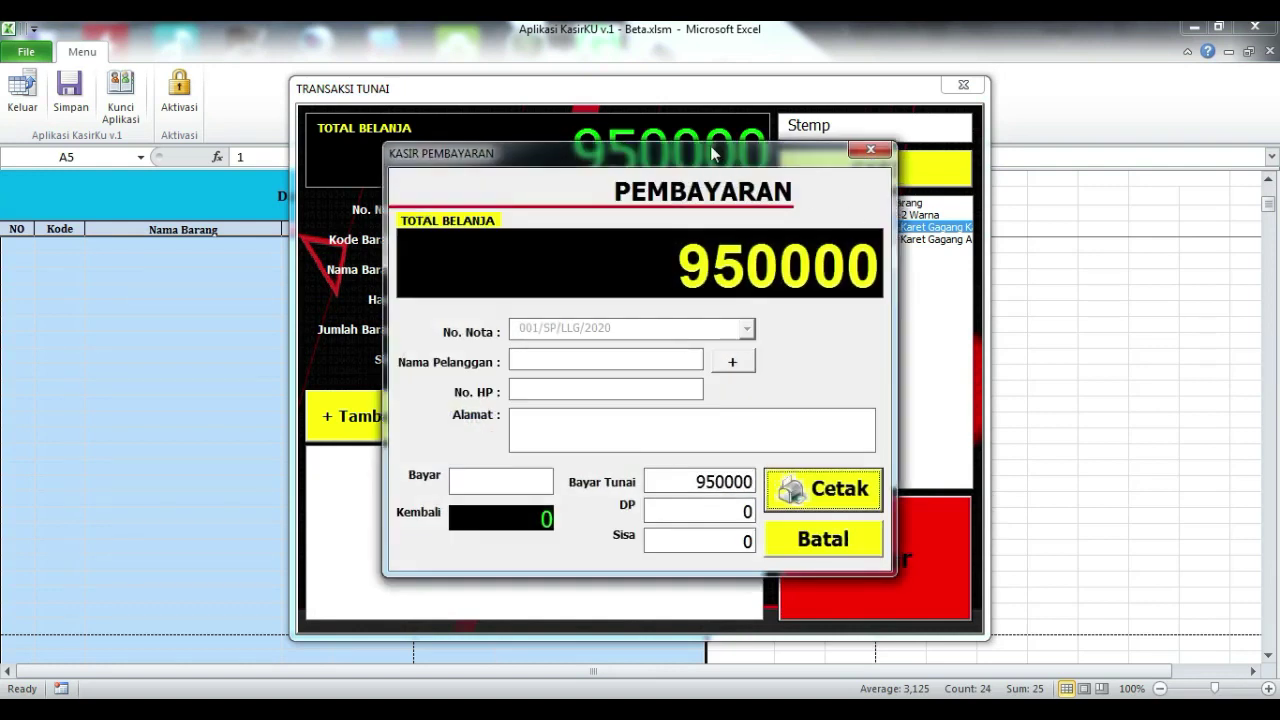
drag(714, 152, 776, 55)
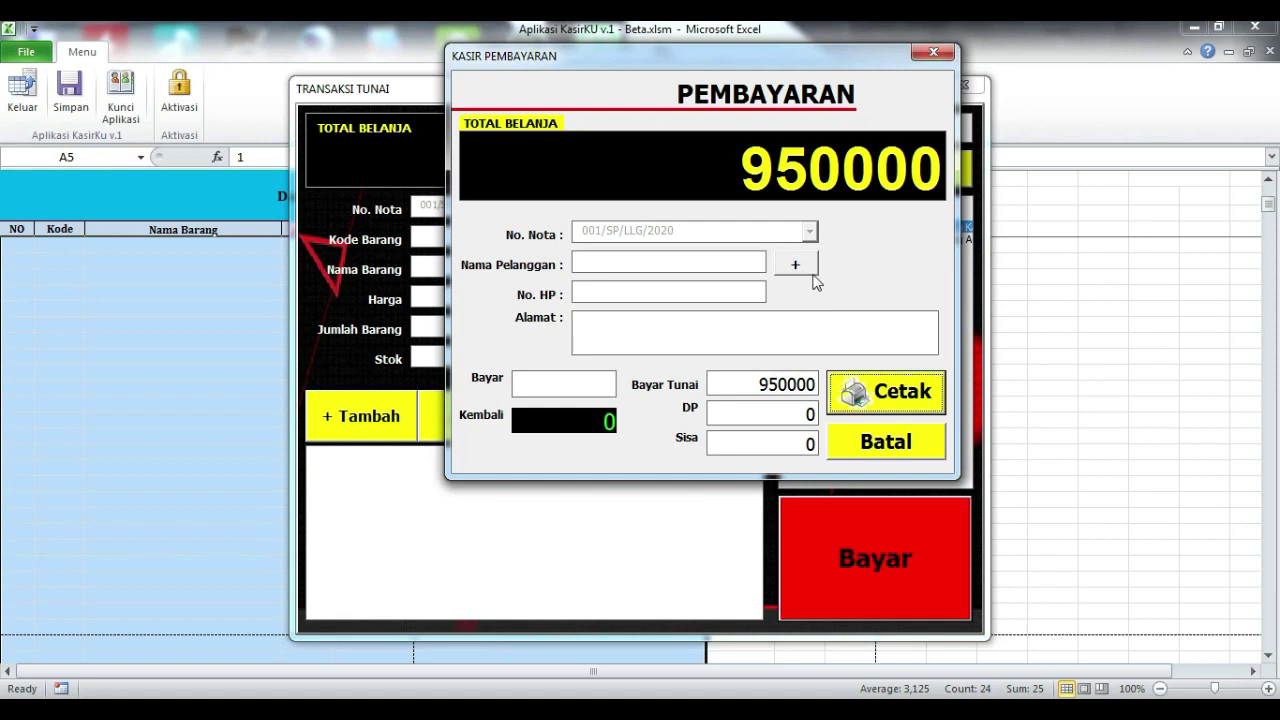
click(806, 266)
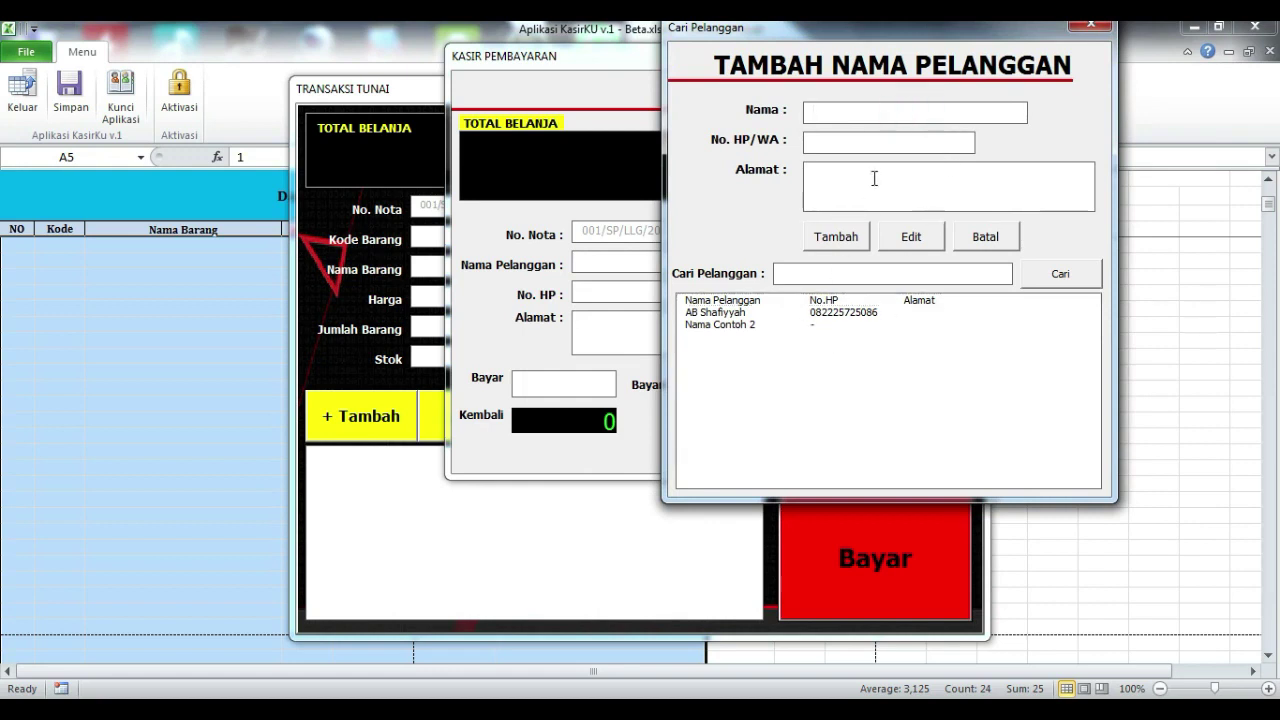
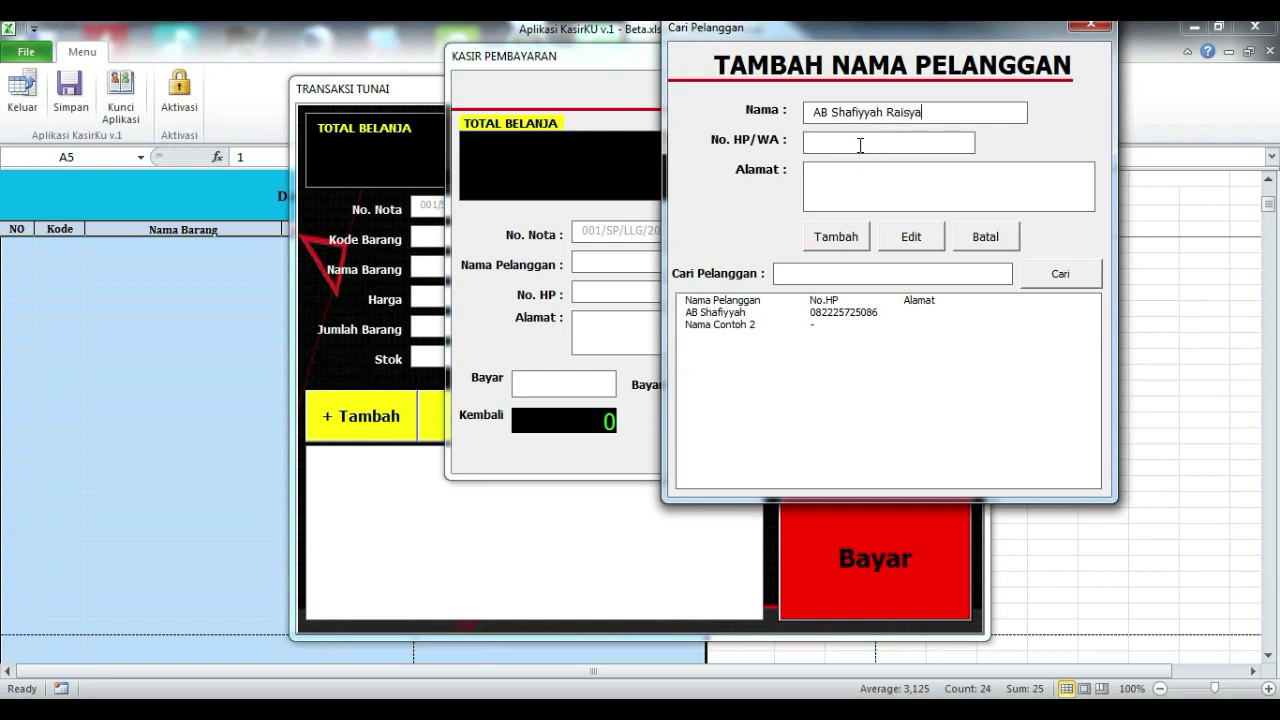
Step: Enter the new customer's name, phone number and address, and save the record
click(860, 145)
click(896, 178)
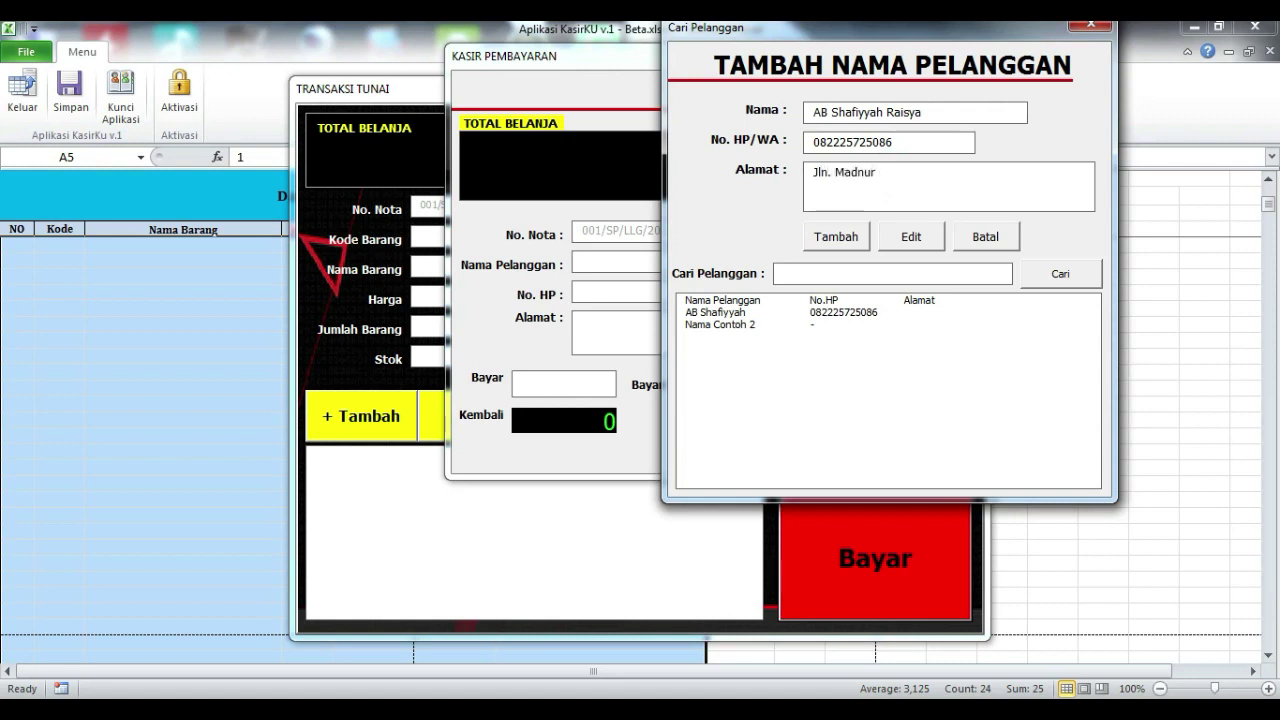
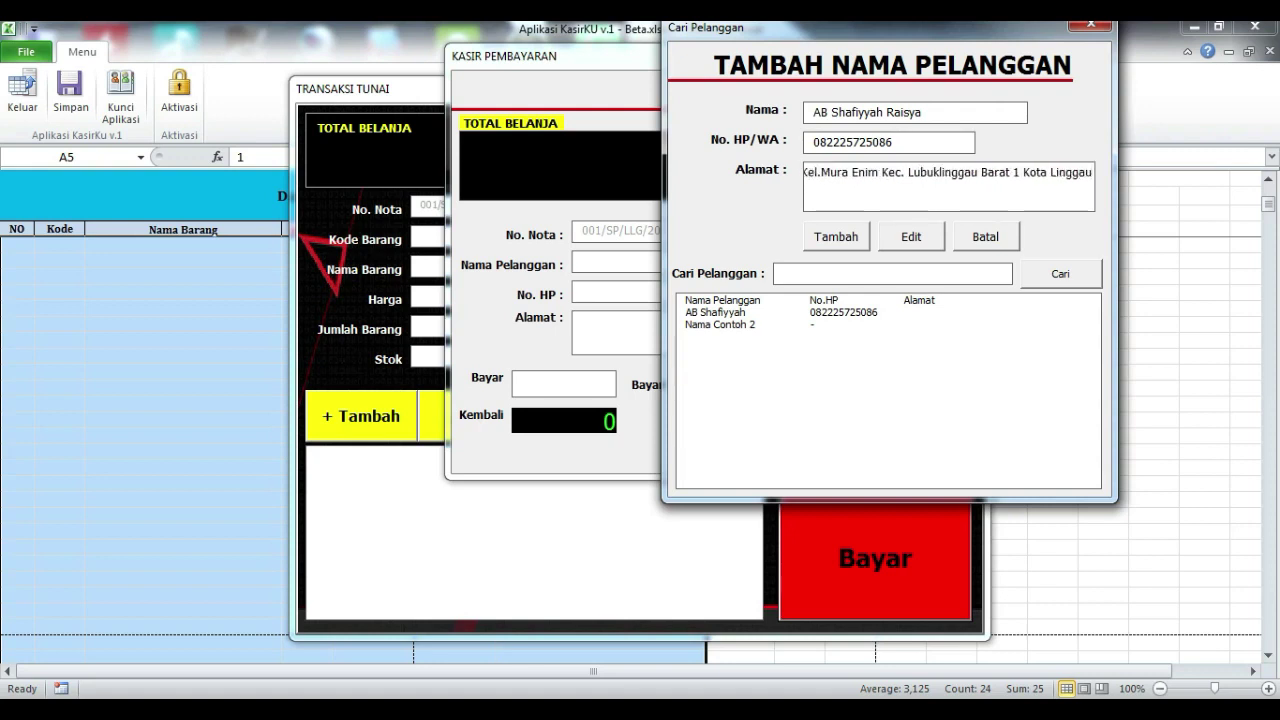
click(830, 238)
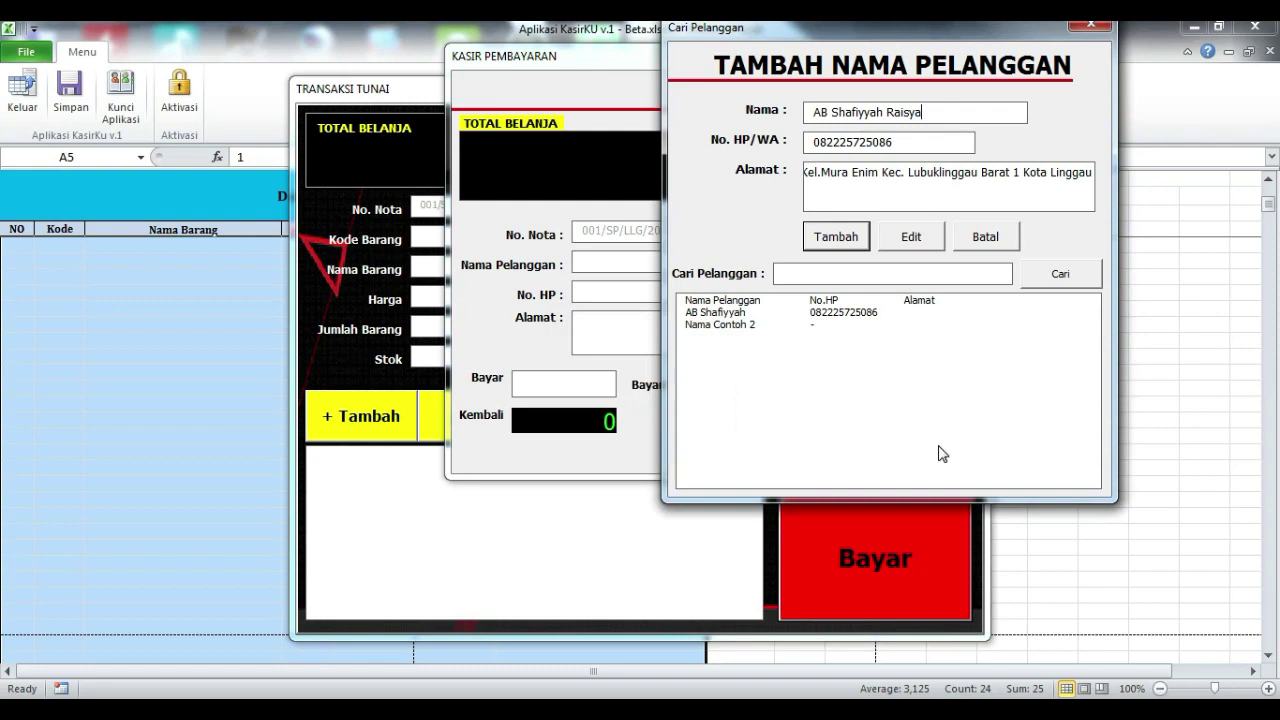
Step: Attach the newly saved customer to the 950000 payment
drag(852, 44, 940, 48)
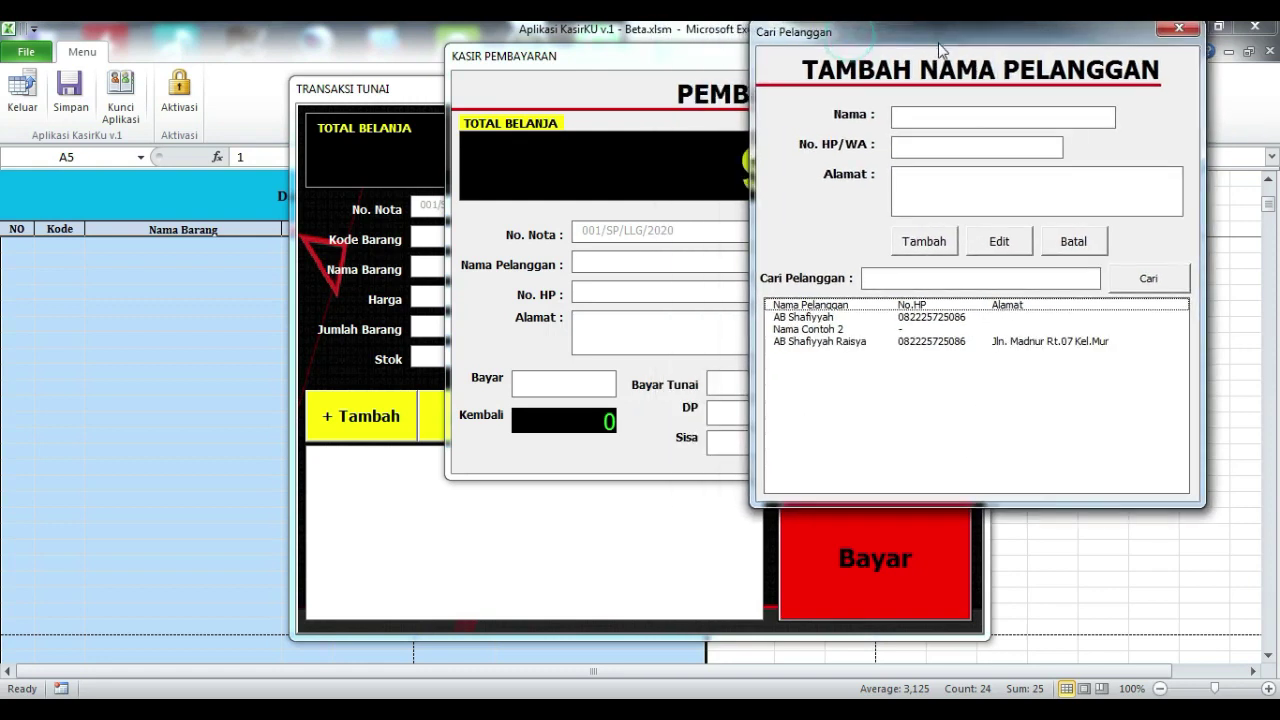
click(929, 343)
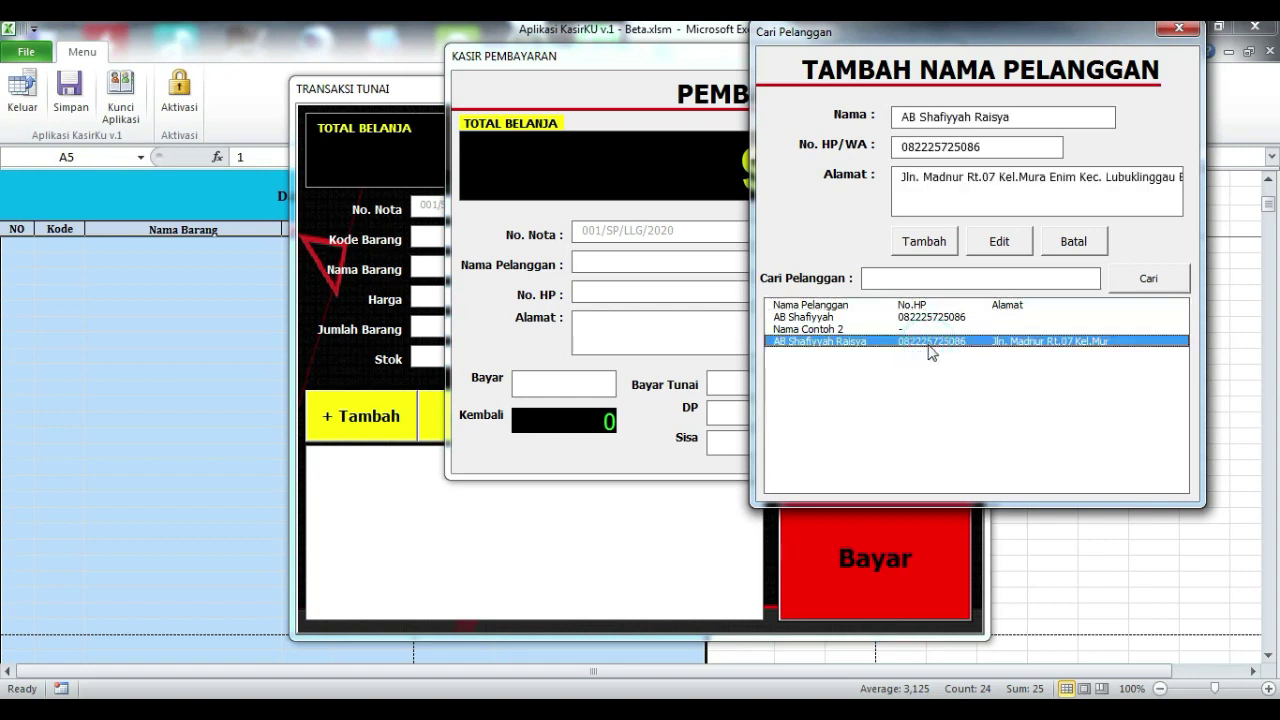
double_click(929, 343)
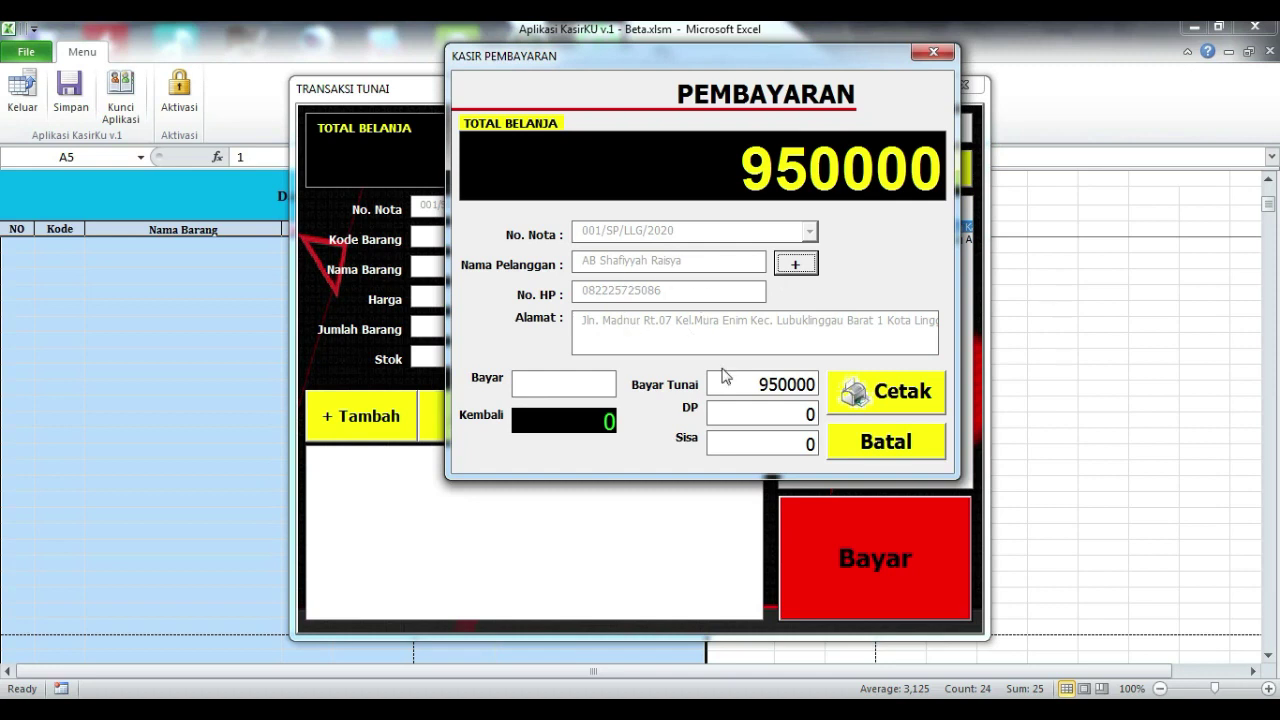
Step: Enter Bayar 1000000 (Kembali 50000) and a DP of 500000, leaving Sisa 450000
click(573, 384)
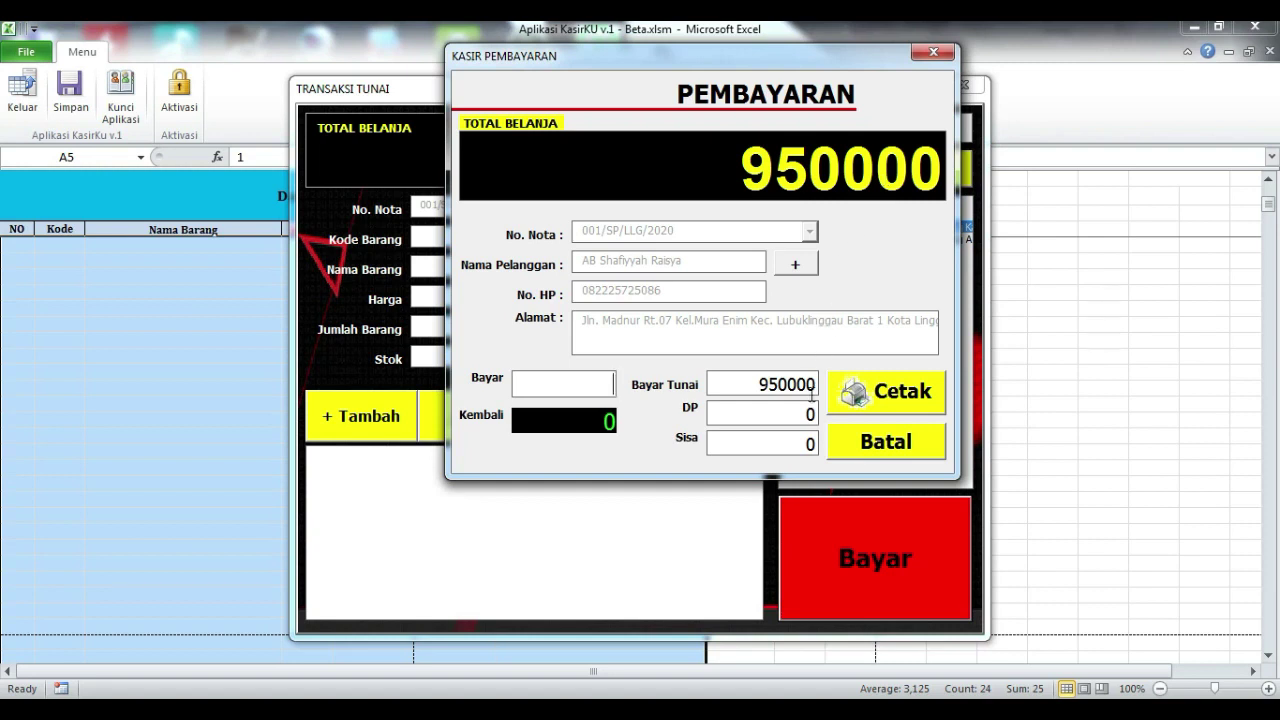
click(613, 390)
text(1000000)
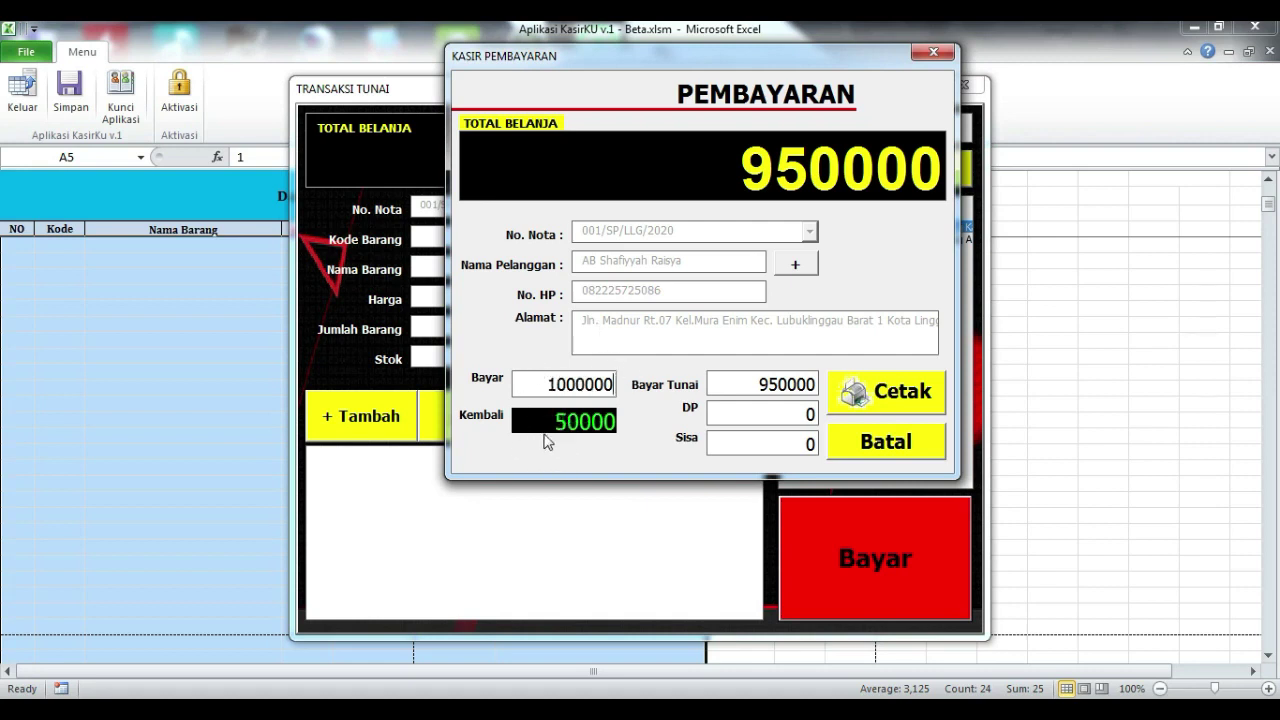
click(766, 418)
text(500000)
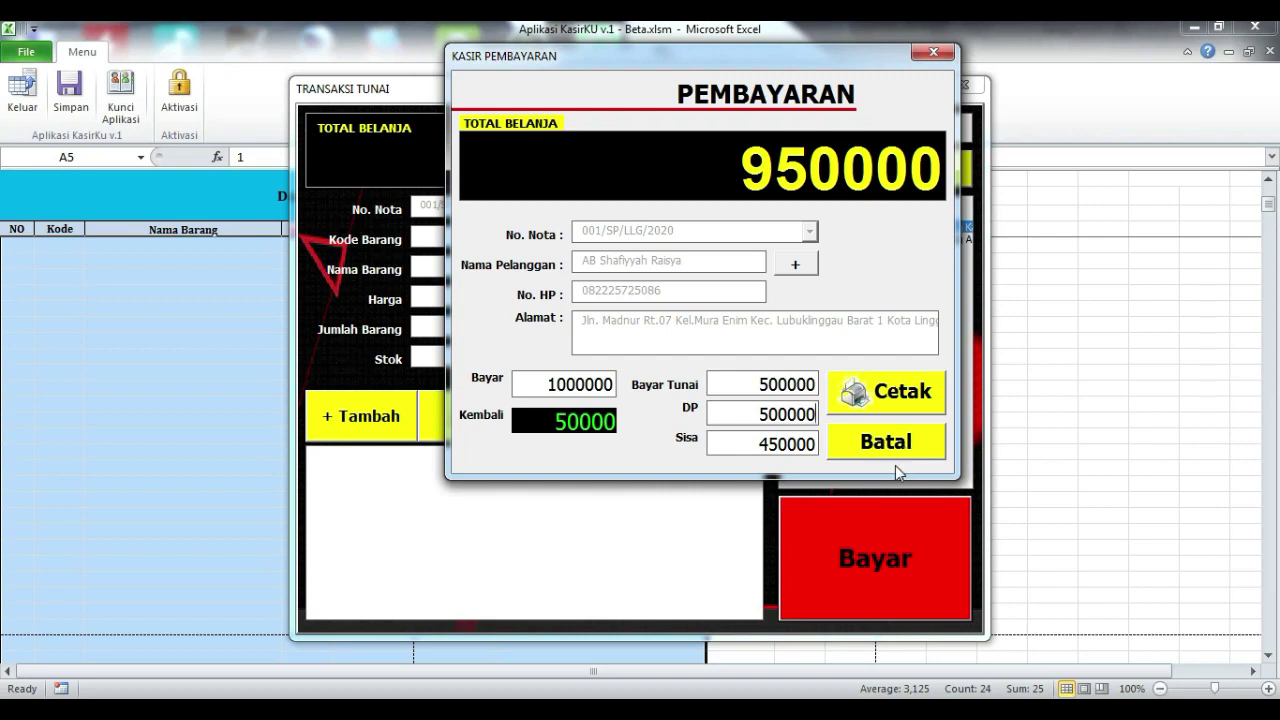
Step: Print the sale's receipt (Total 950000, DP 500000, Sisa 450000) and save it as a PDF
click(912, 390)
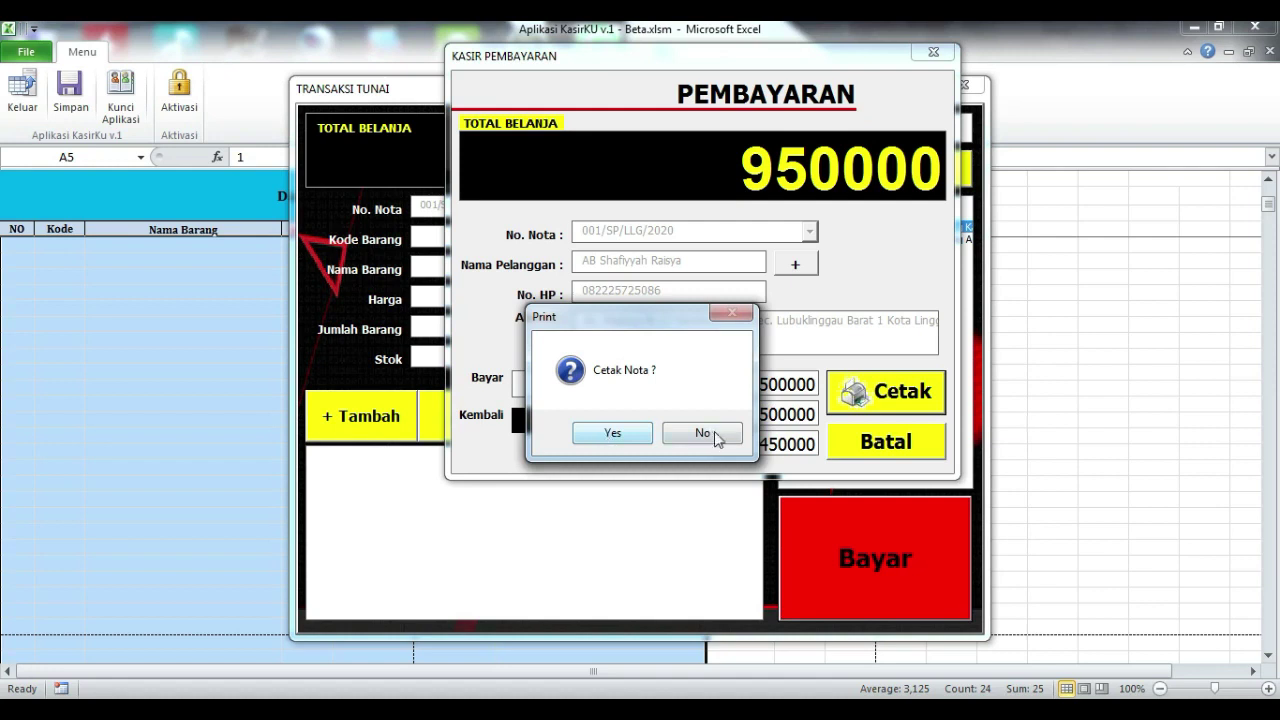
click(610, 433)
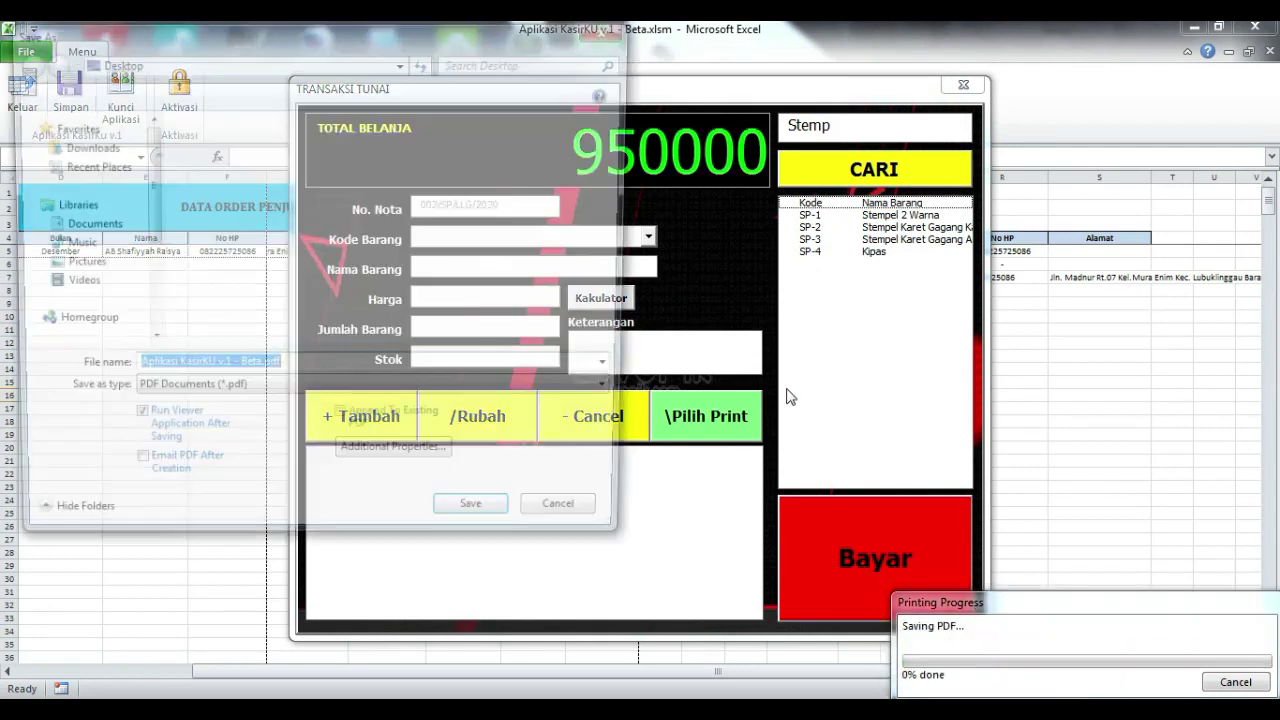
click(460, 520)
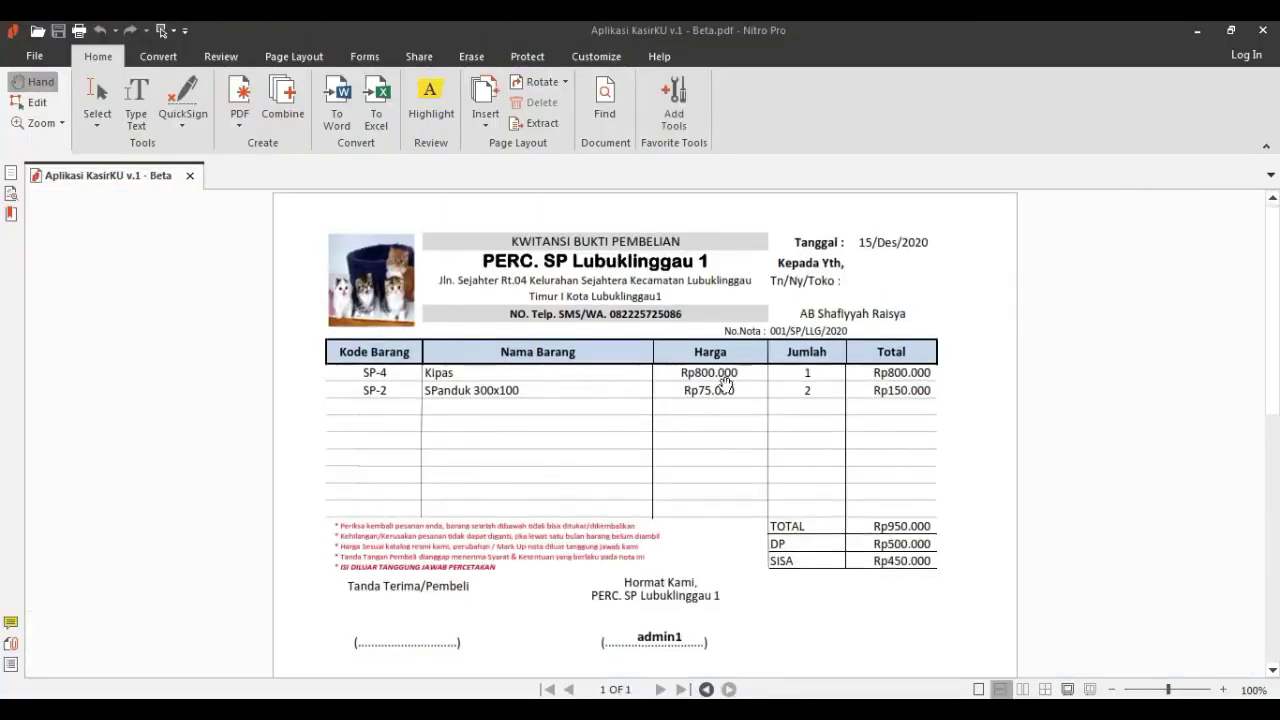
Step: Review the receipt PDF with TOTAL Rp950.000, DP Rp500.000, SISA Rp450.000, then close Nitro Pro
scroll(757, 408, down, 3)
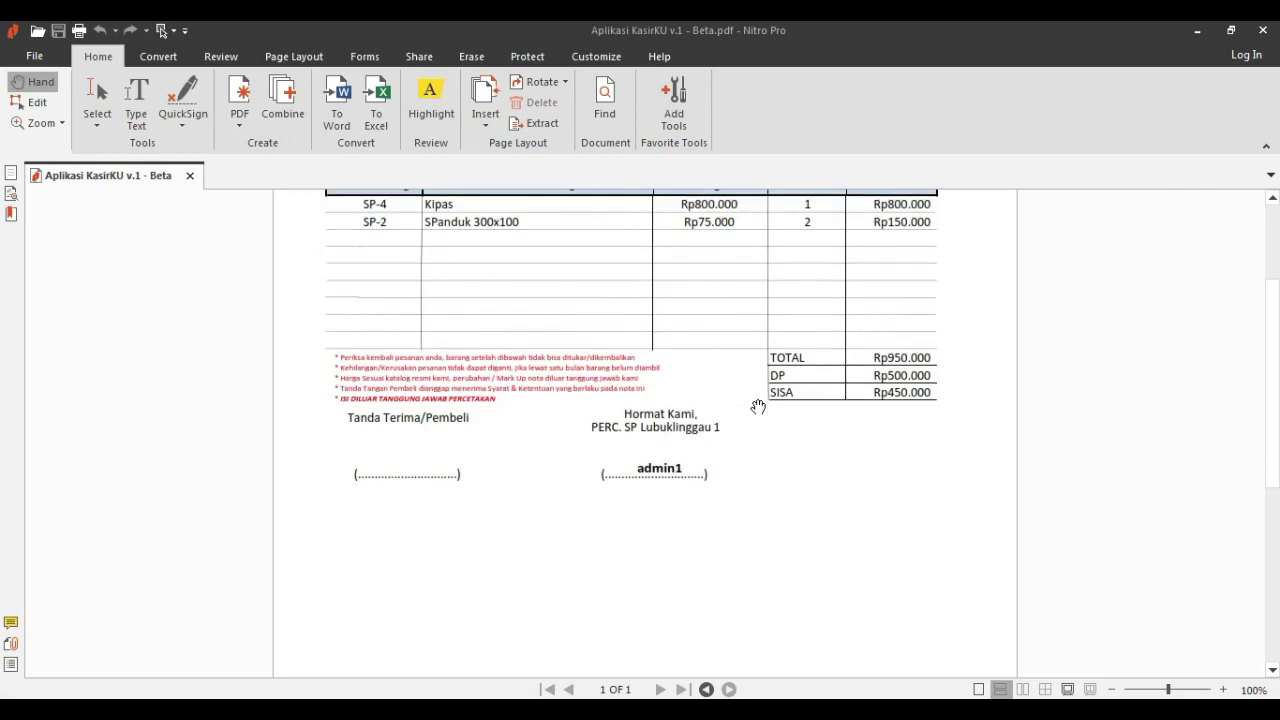
scroll(758, 407, up, 2)
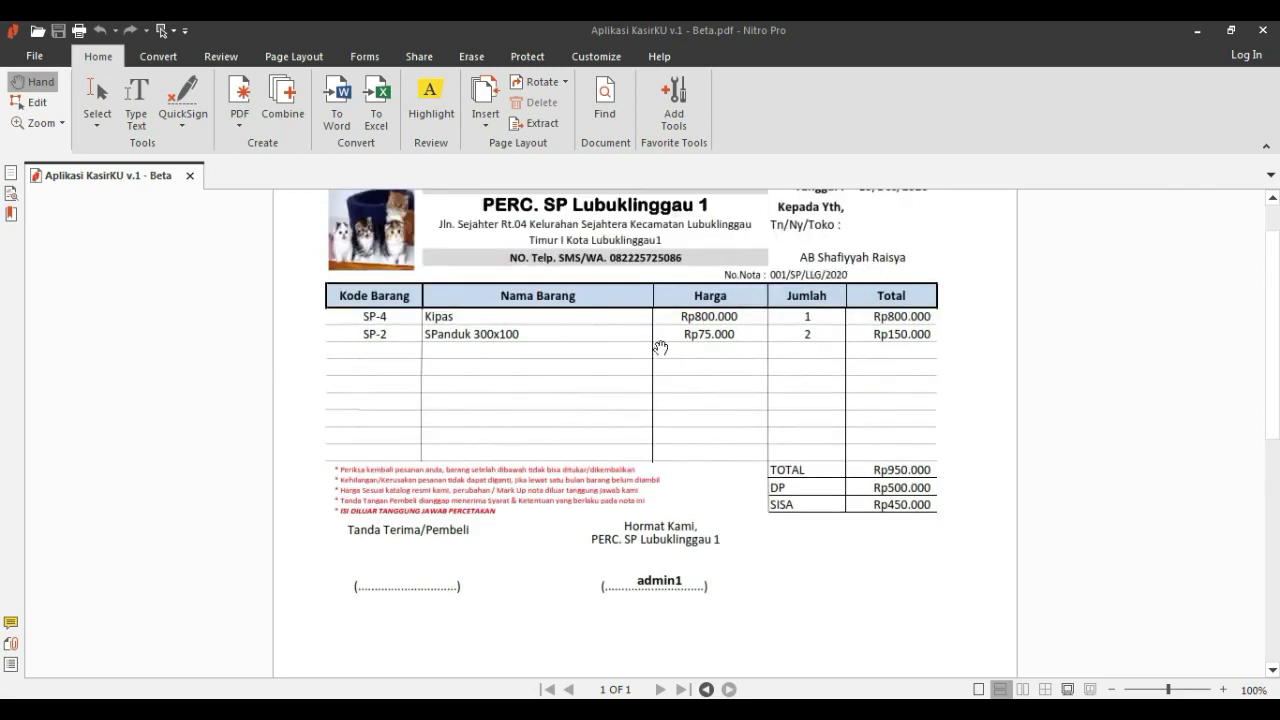
scroll(871, 296, up, 1)
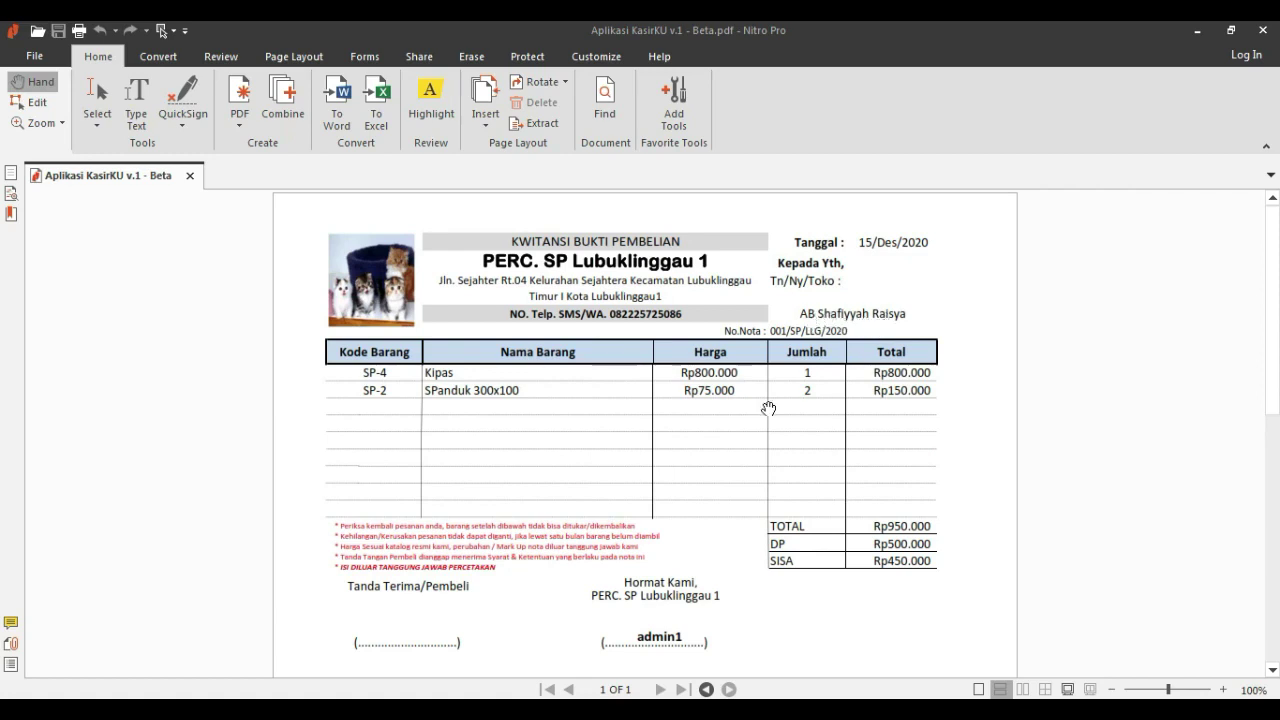
scroll(663, 443, down, 2)
scroll(587, 573, up, 2)
scroll(661, 570, down, 2)
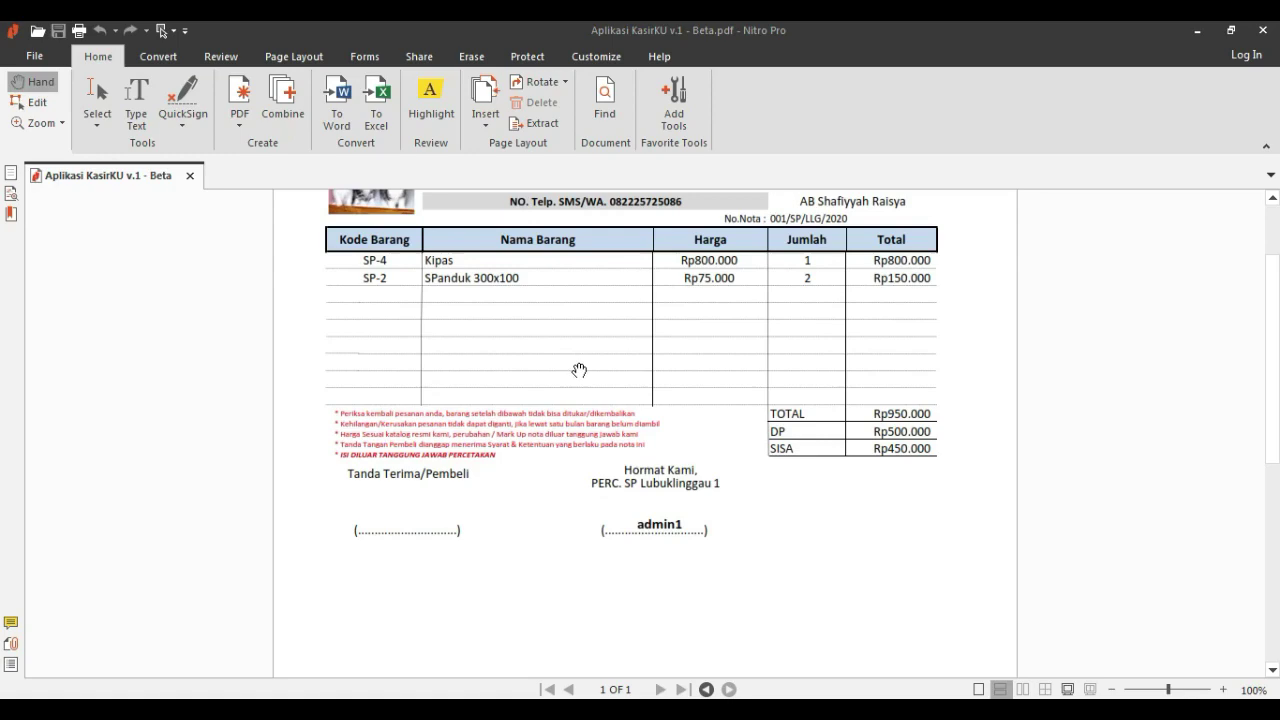
scroll(578, 370, up, 2)
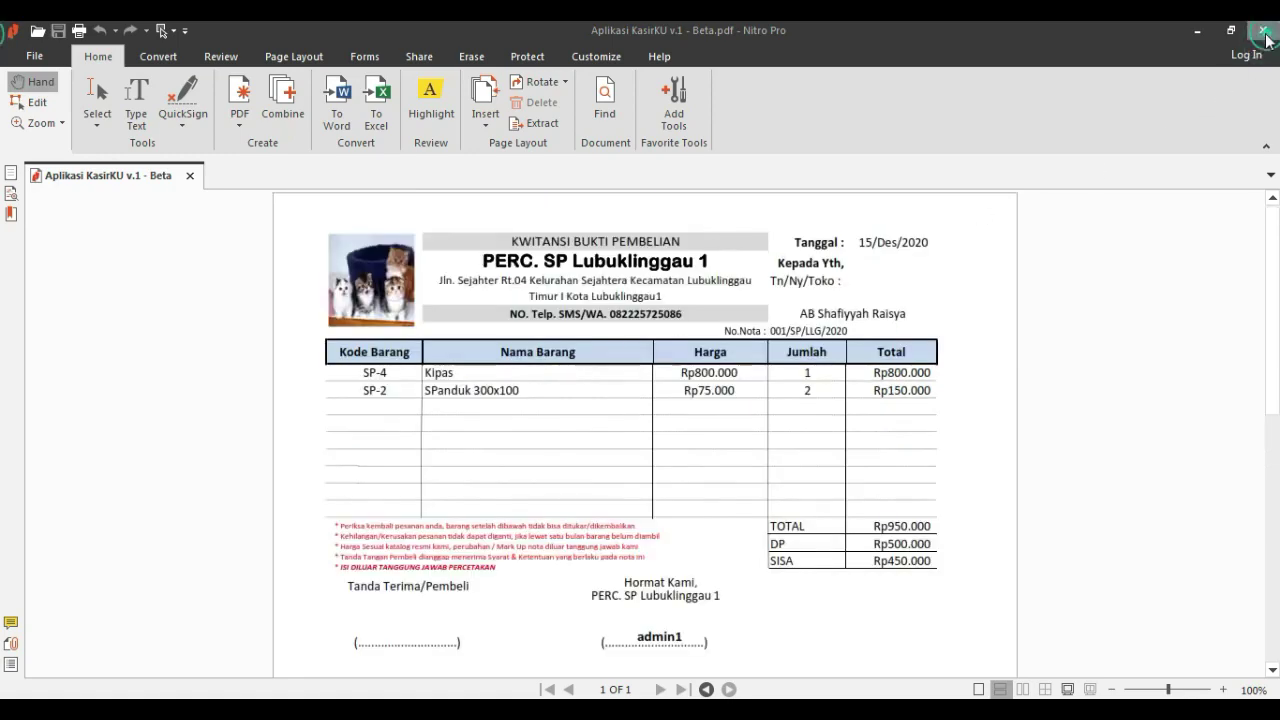
click(1263, 30)
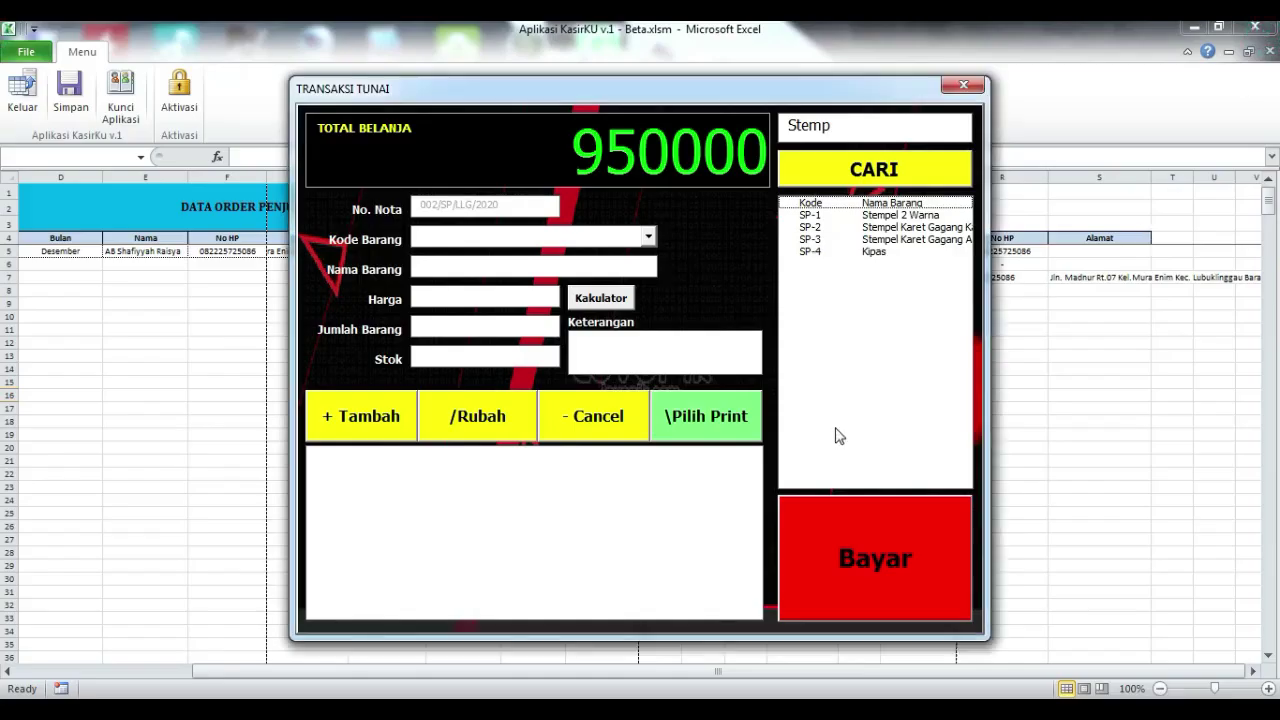
Step: Close the TRANSAKSI TUNAI form and open Transaksi Pelunasan, dismissing the activation notice
click(963, 85)
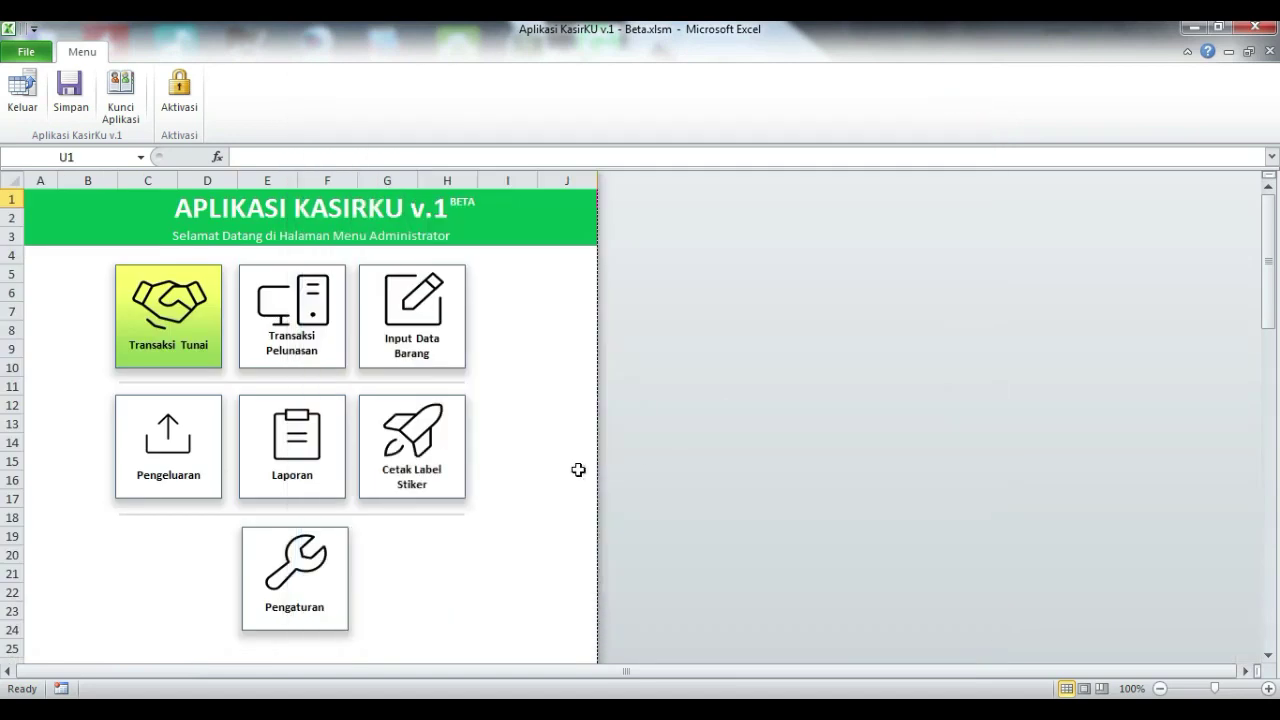
click(322, 302)
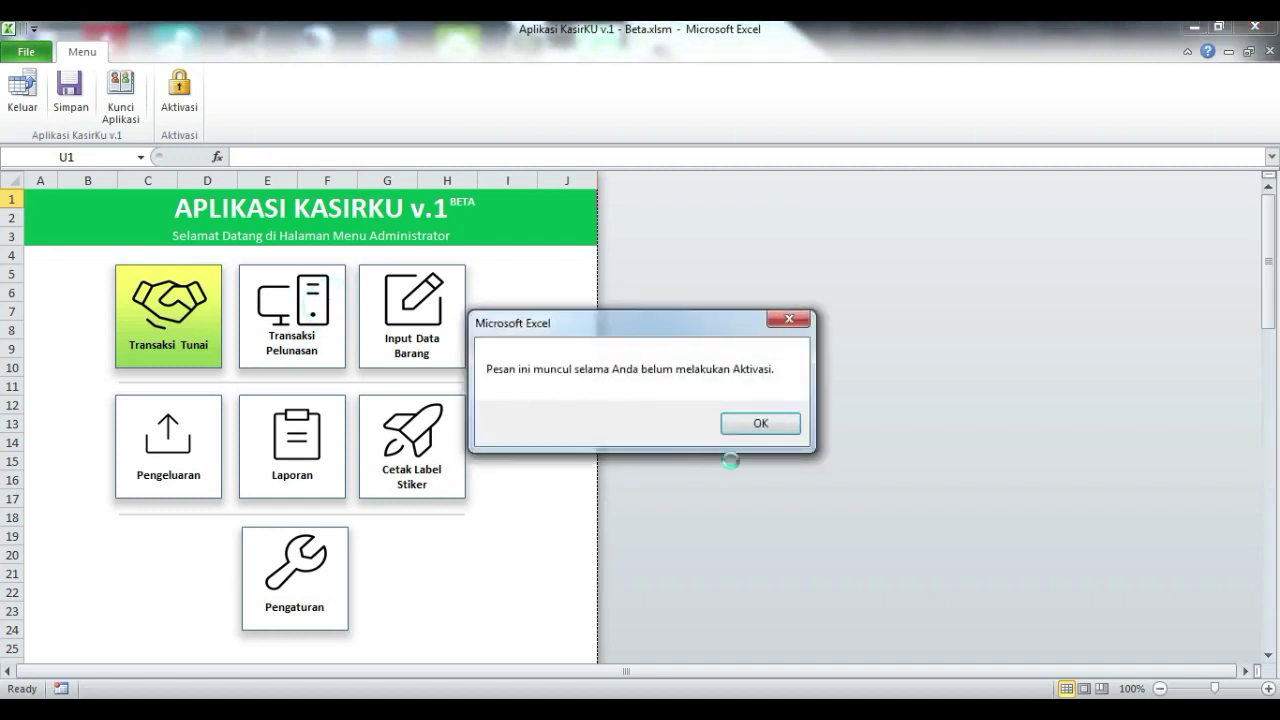
click(760, 424)
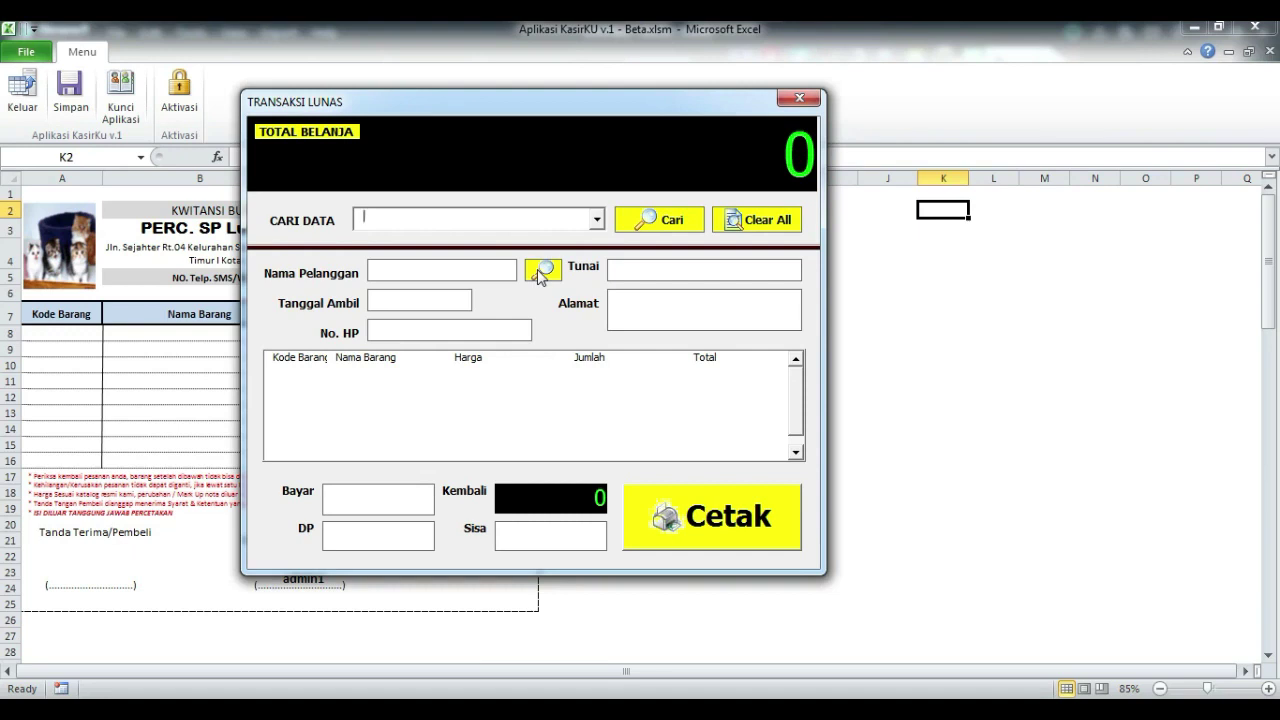
Step: Search customers and load order 001/SP/LLG/2020 into the Transaksi Lunas form
click(541, 271)
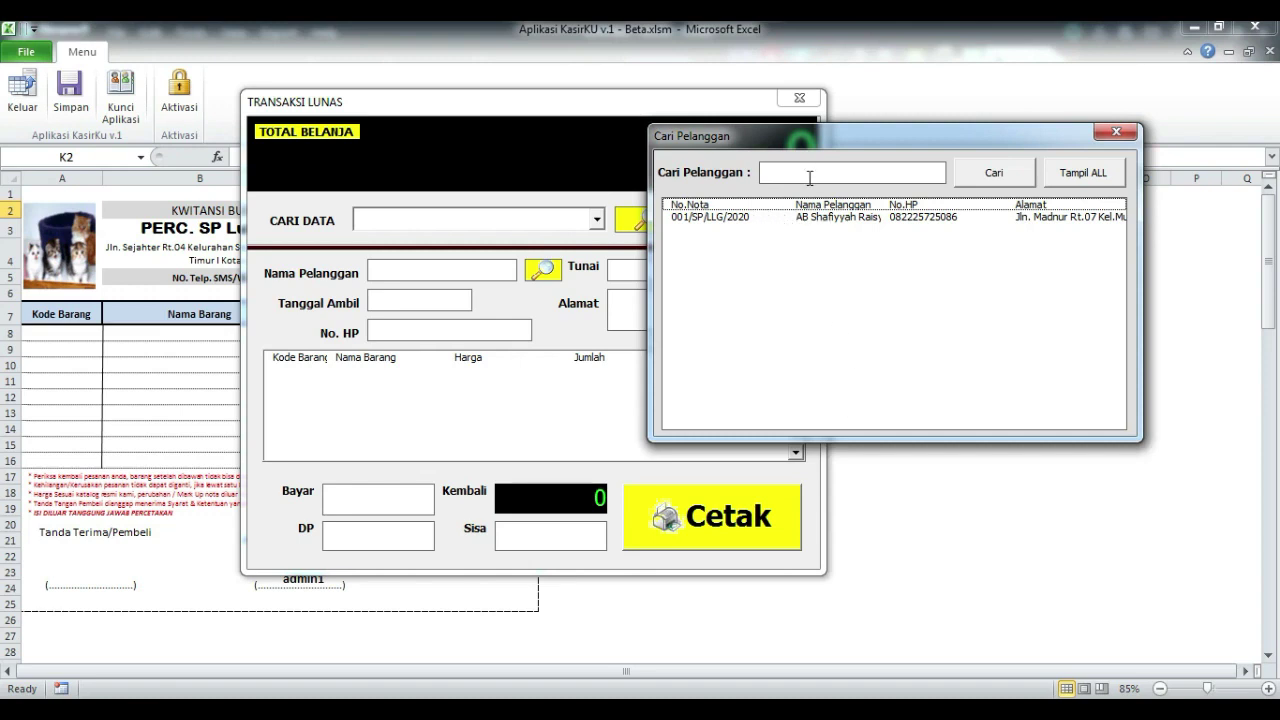
click(843, 222)
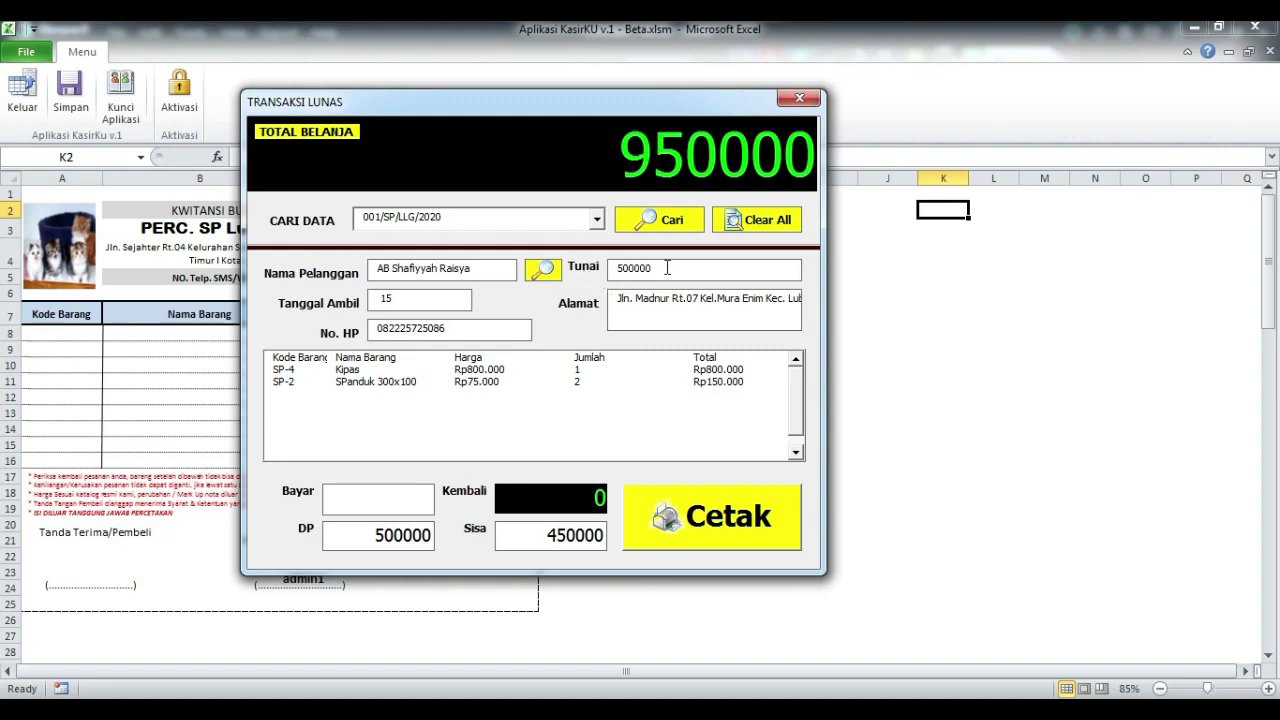
Step: Clear the 500000 DP and 450000 Sisa values to 0
double_click(334, 543)
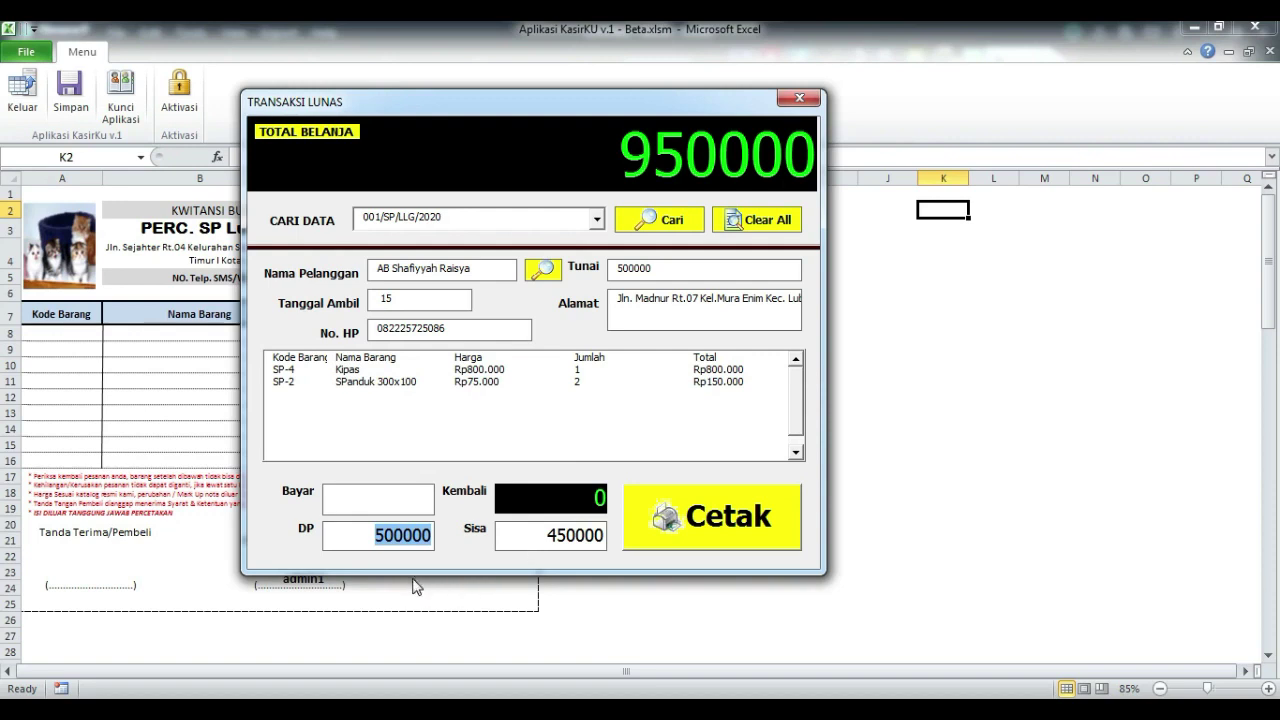
click(658, 270)
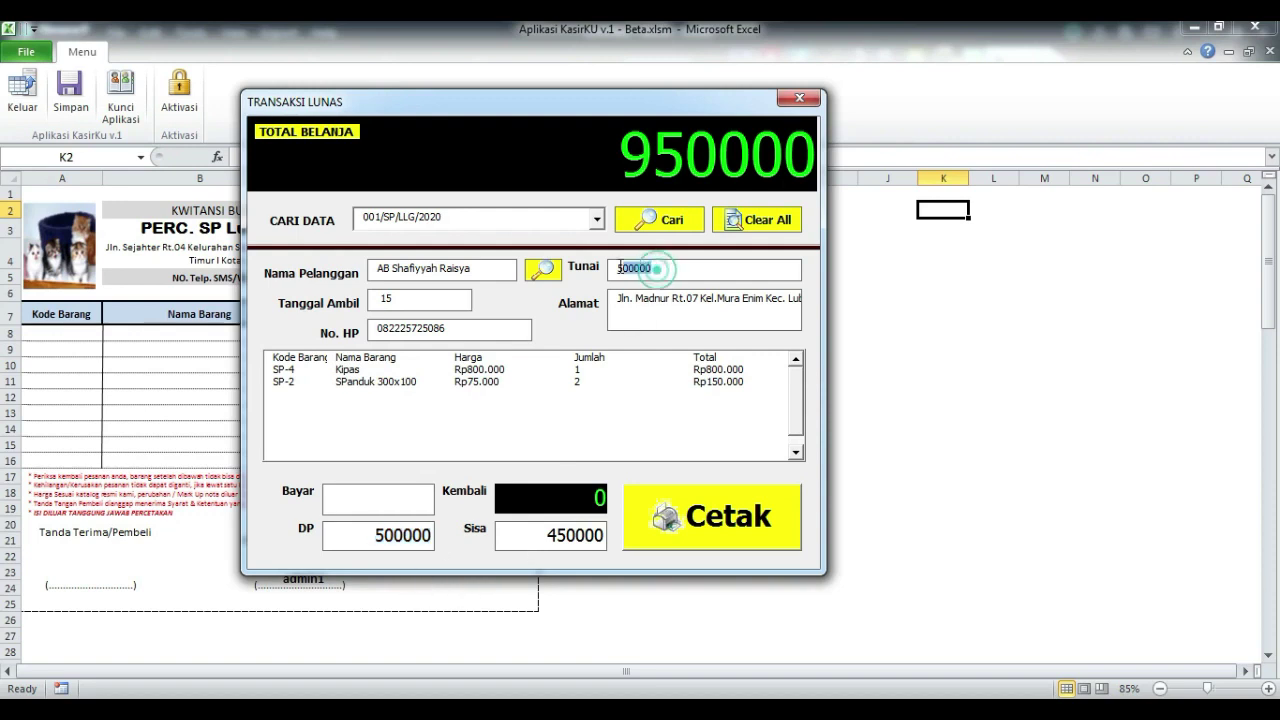
double_click(356, 545)
key(BackSpace)
double_click(510, 545)
key(BackSpace)
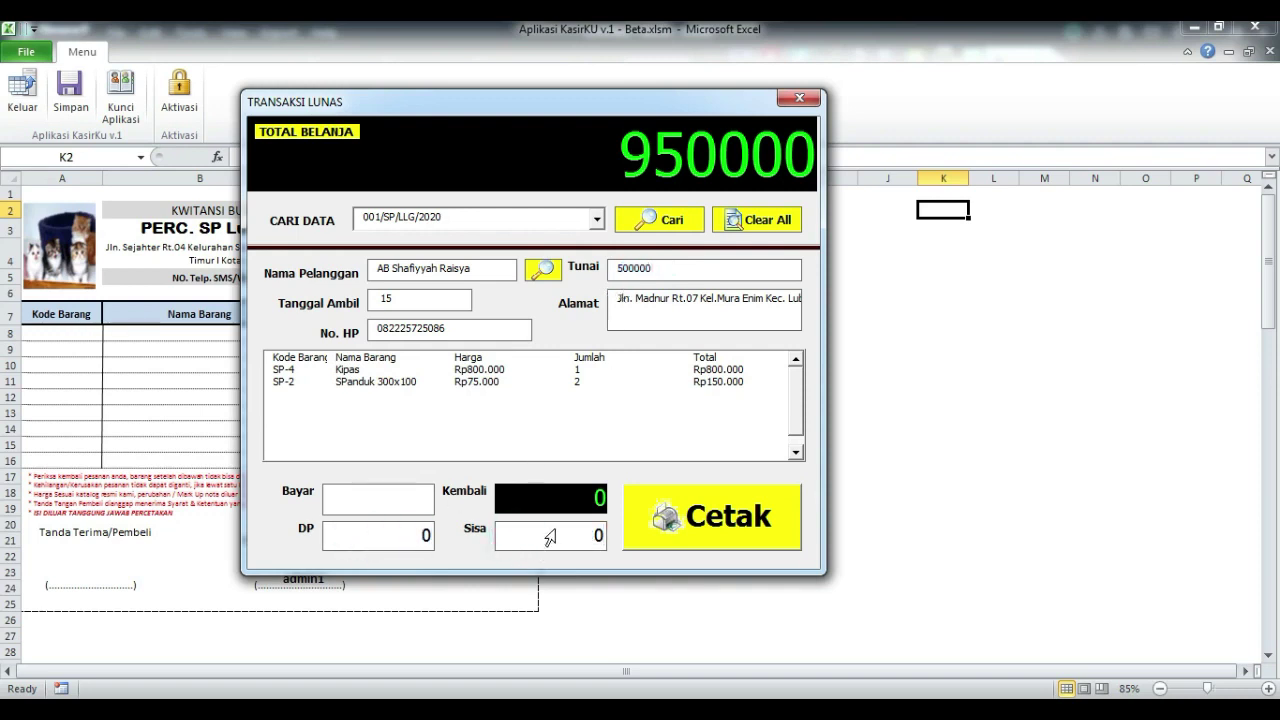
Step: Decline printing the settled receipt and close the TRANSAKSI LUNAS form
click(775, 513)
drag(688, 302, 853, 247)
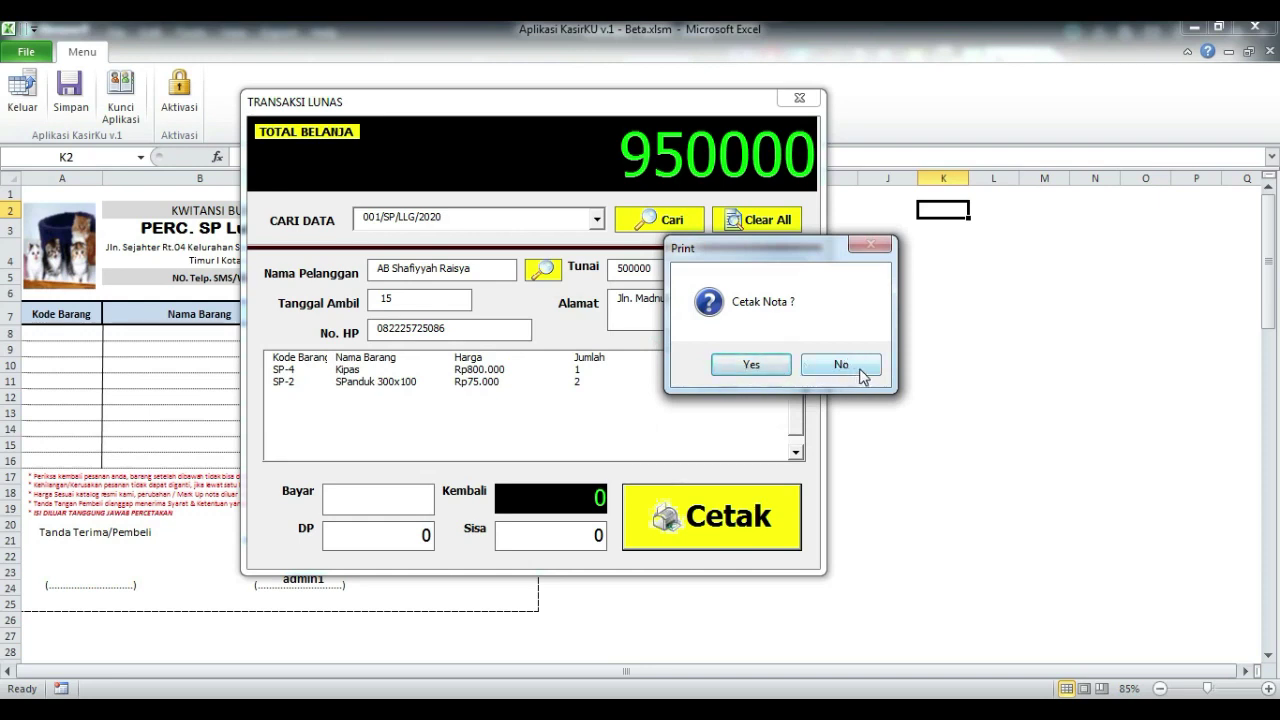
click(859, 368)
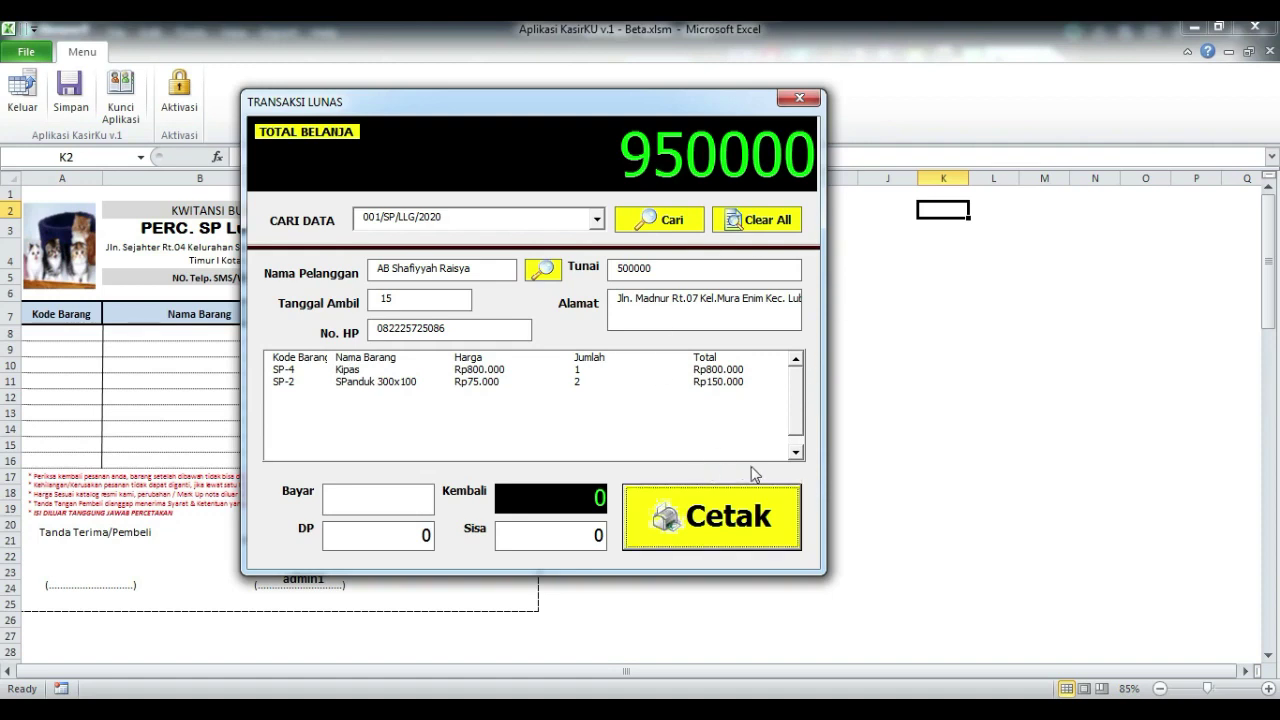
click(800, 99)
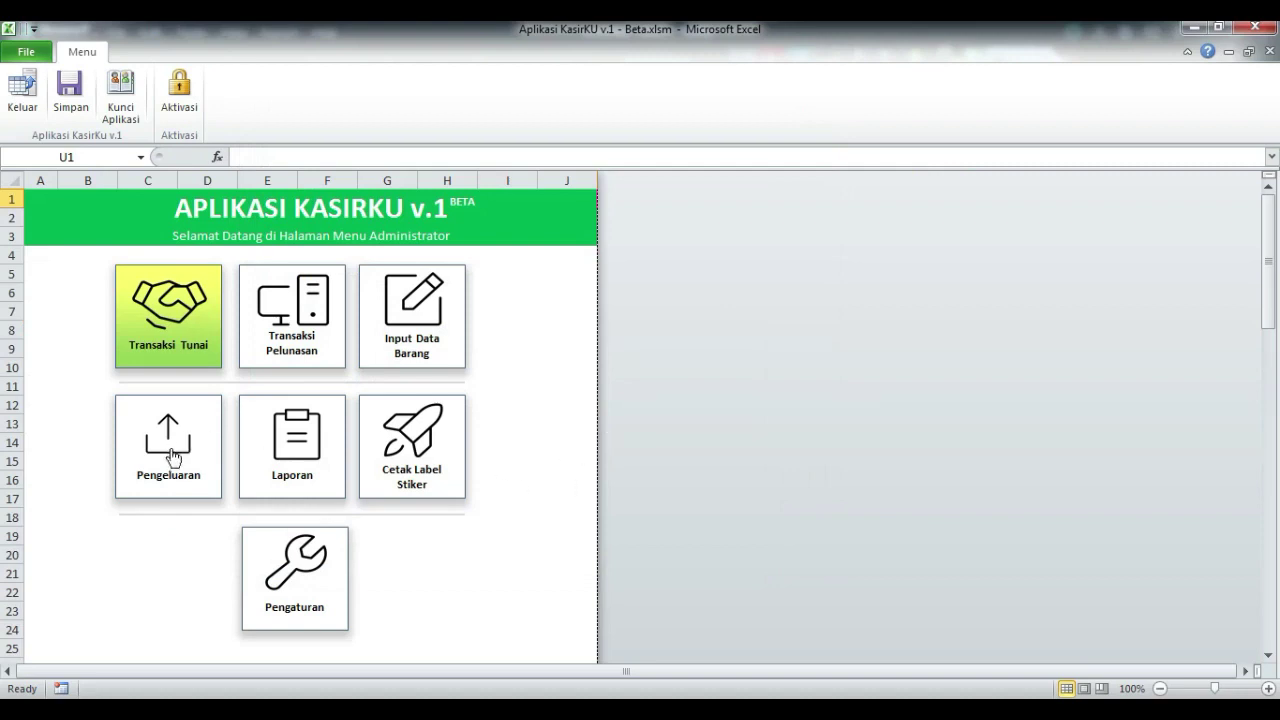
Step: Open the Pengeluaran expense form, dismissing the activation and empty-database messages
click(174, 456)
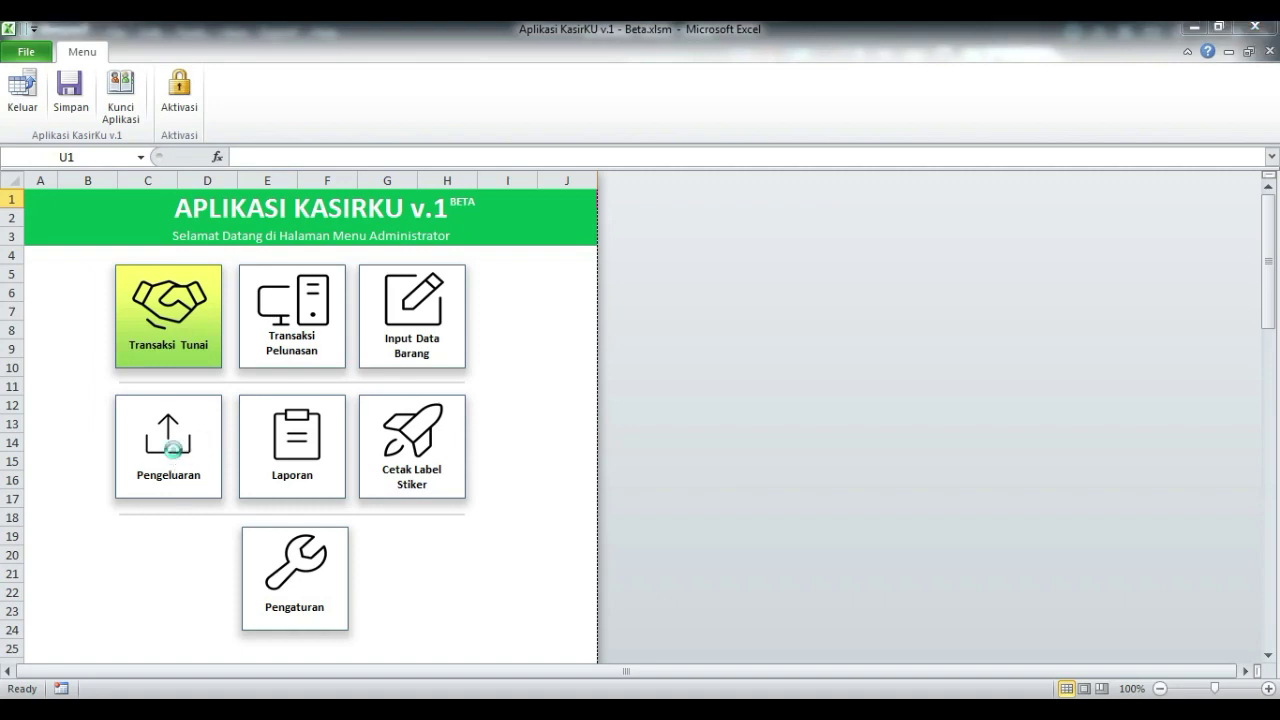
drag(645, 330, 752, 242)
click(869, 338)
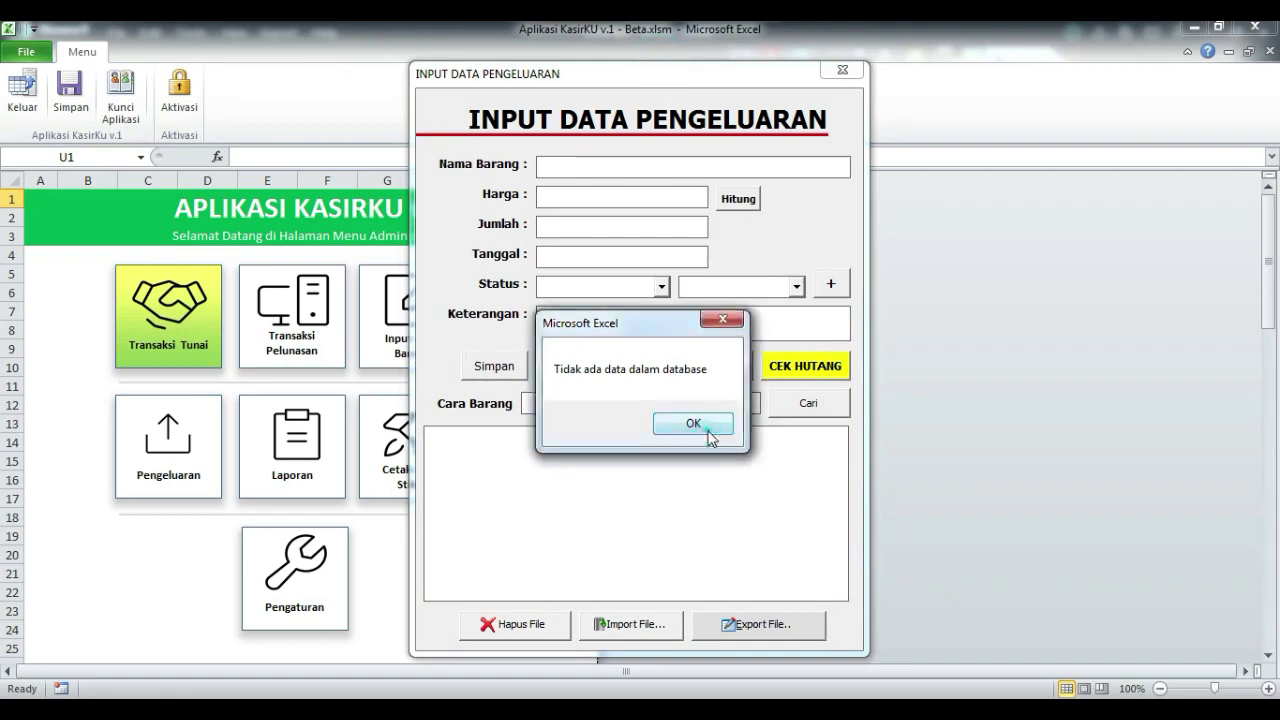
click(693, 424)
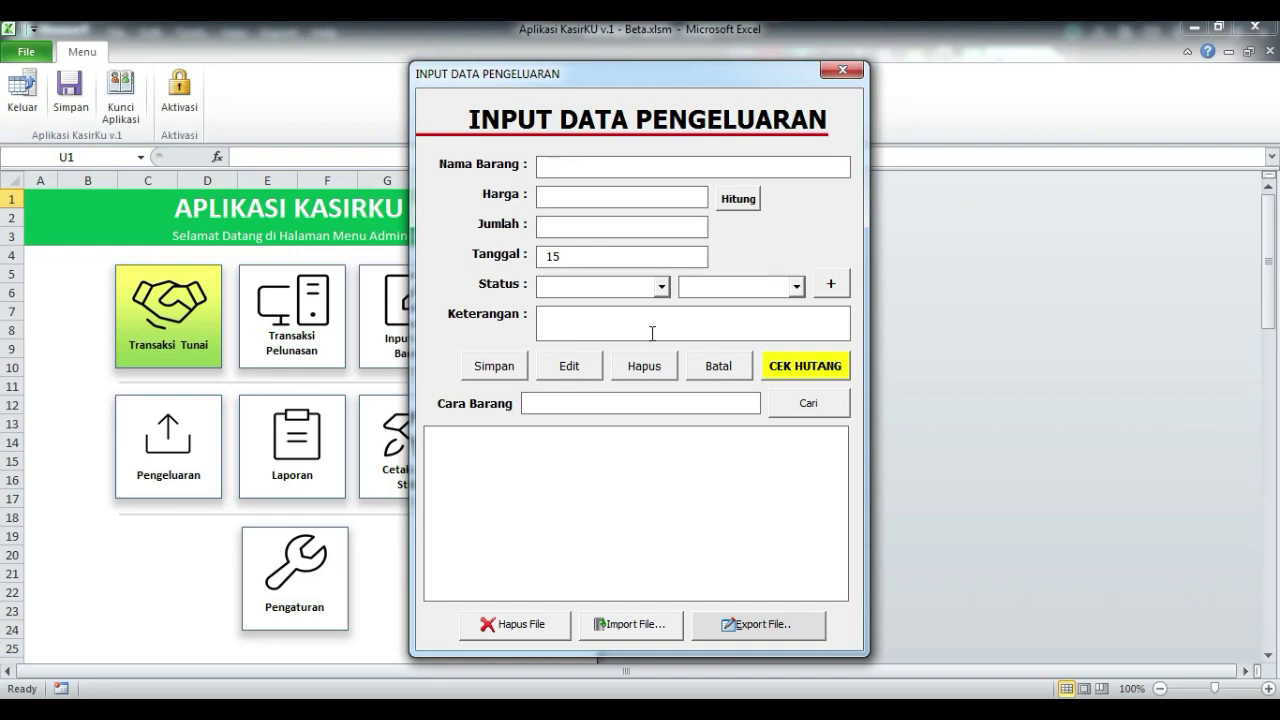
Step: Enter expense item Kartas A4 with Harga 35000, Jumlah 1 and Status BB
text(Kartas A4)
click(580, 193)
text(350)
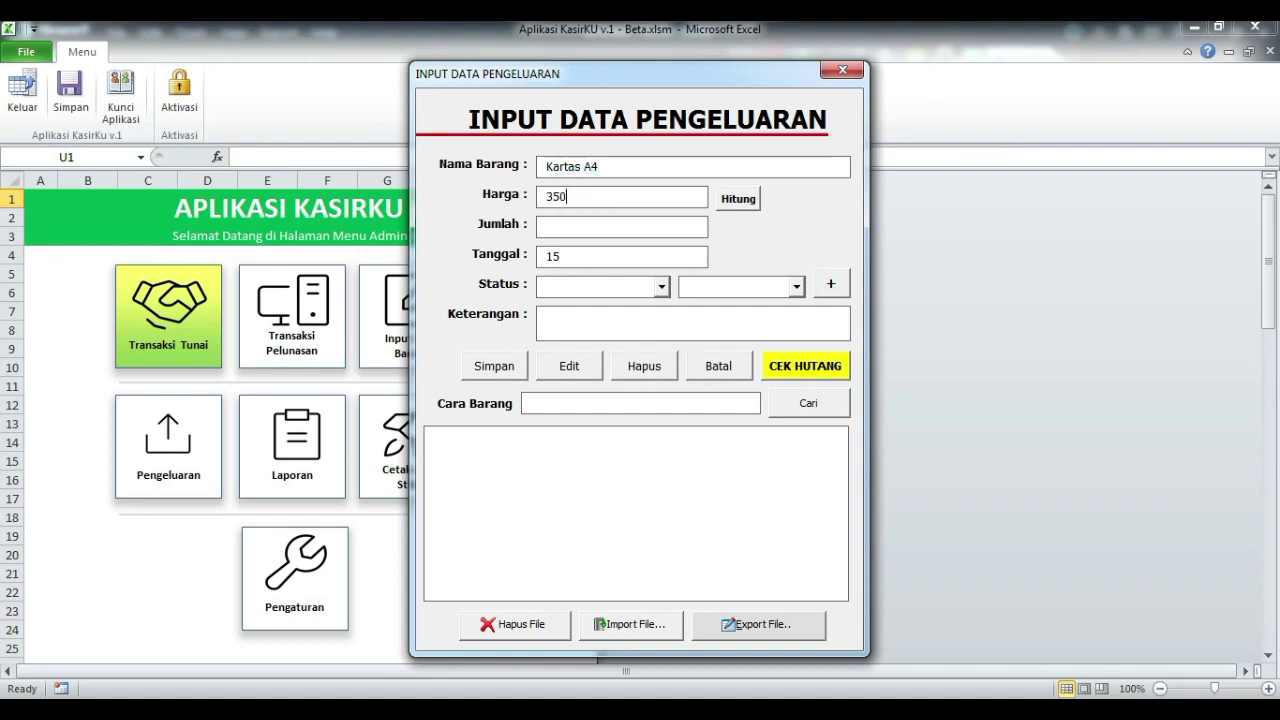
text(00)
click(579, 227)
click(661, 286)
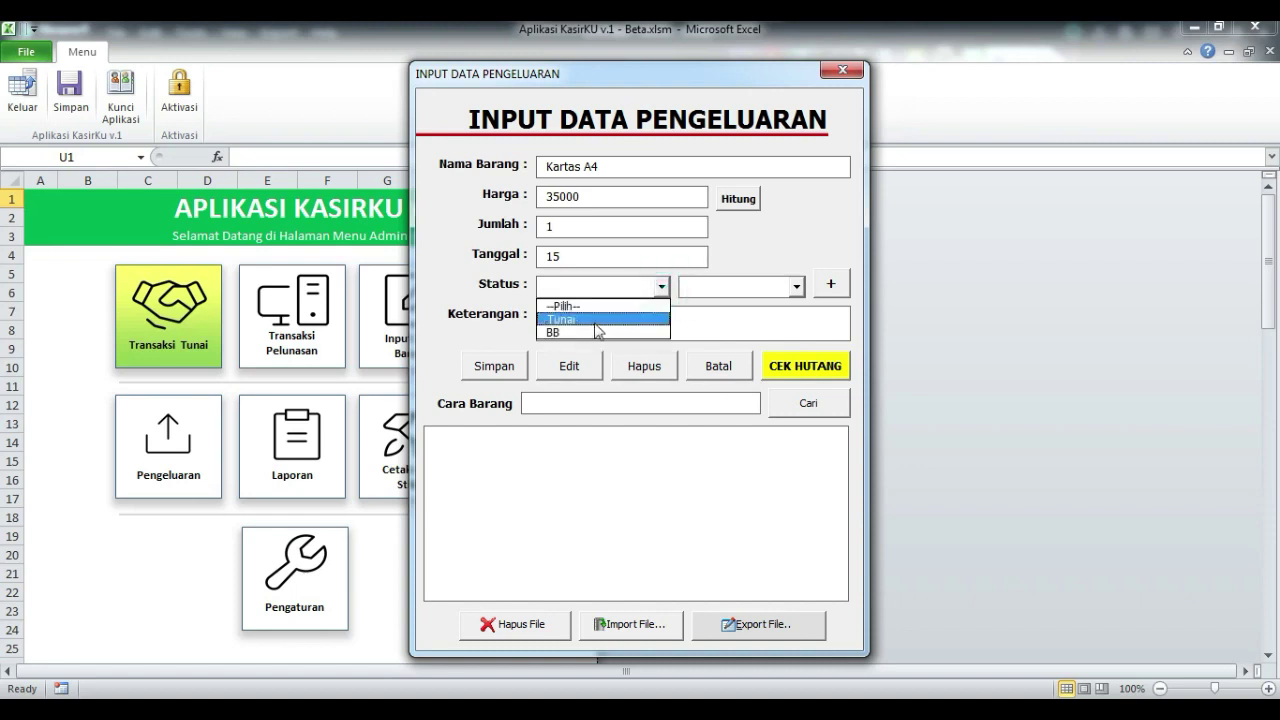
click(597, 332)
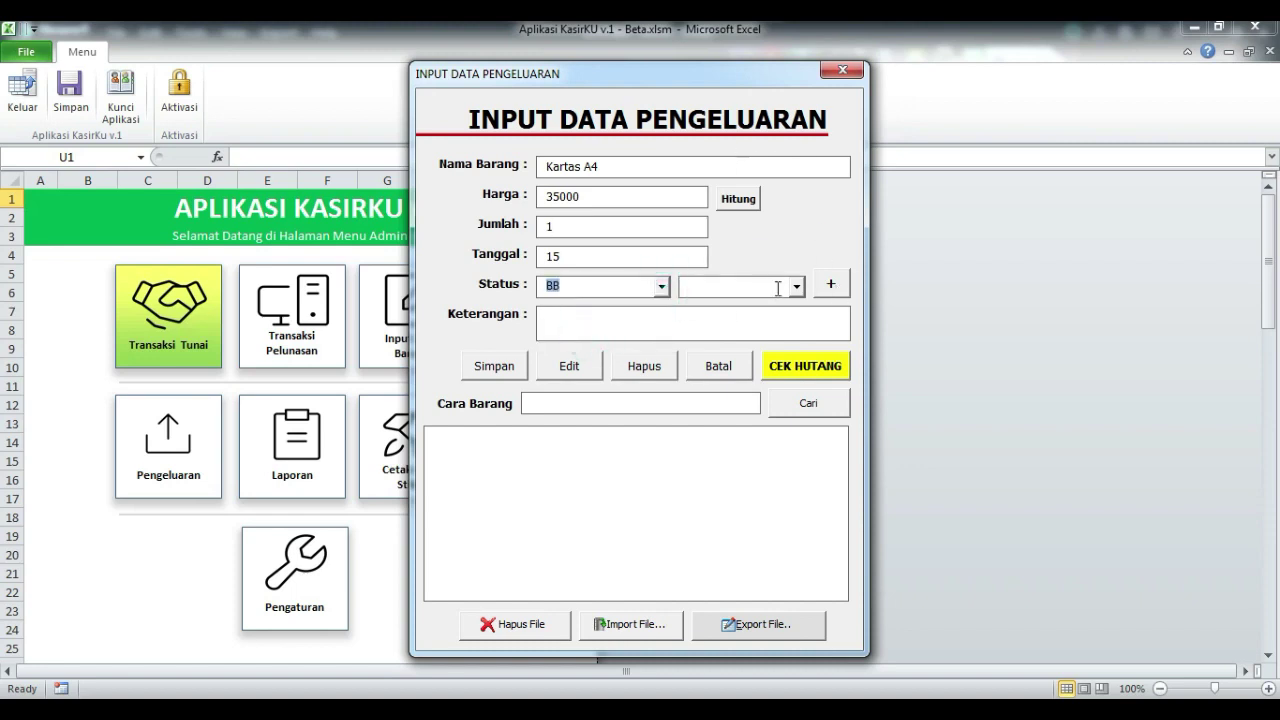
Step: Add and save a new partner named Toko Bebe
click(832, 285)
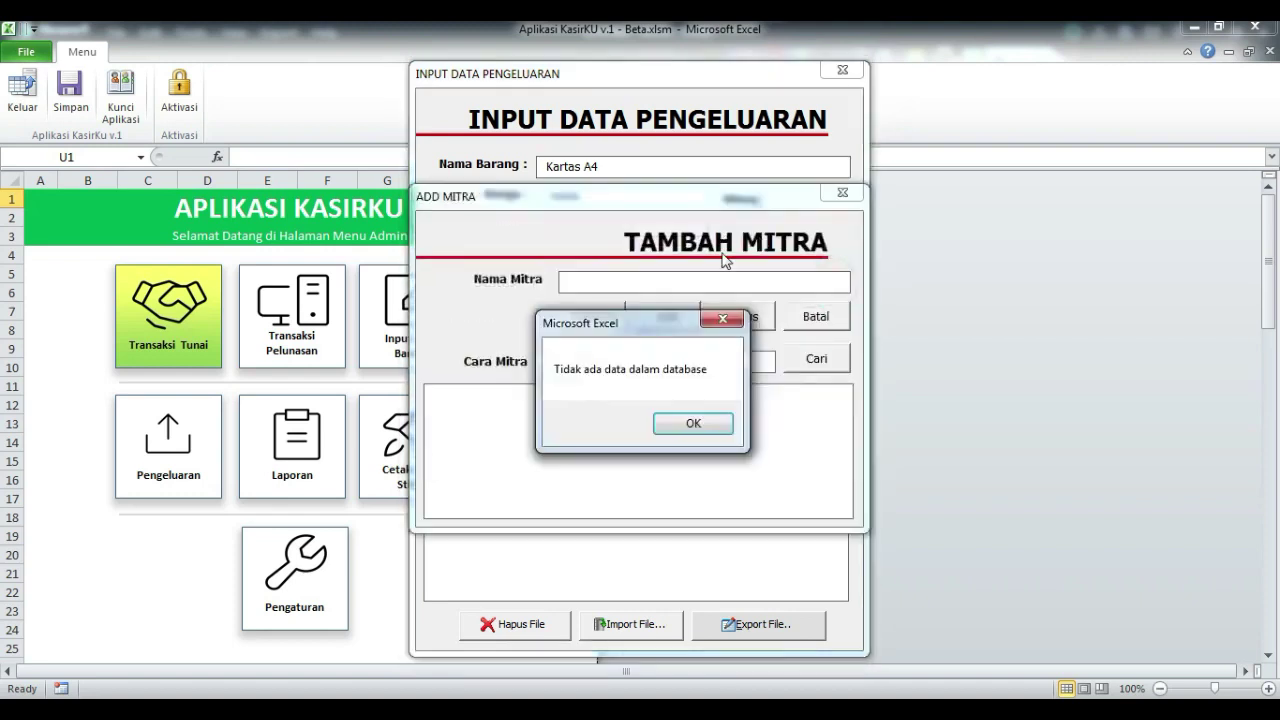
click(690, 423)
drag(621, 198, 956, 168)
click(933, 249)
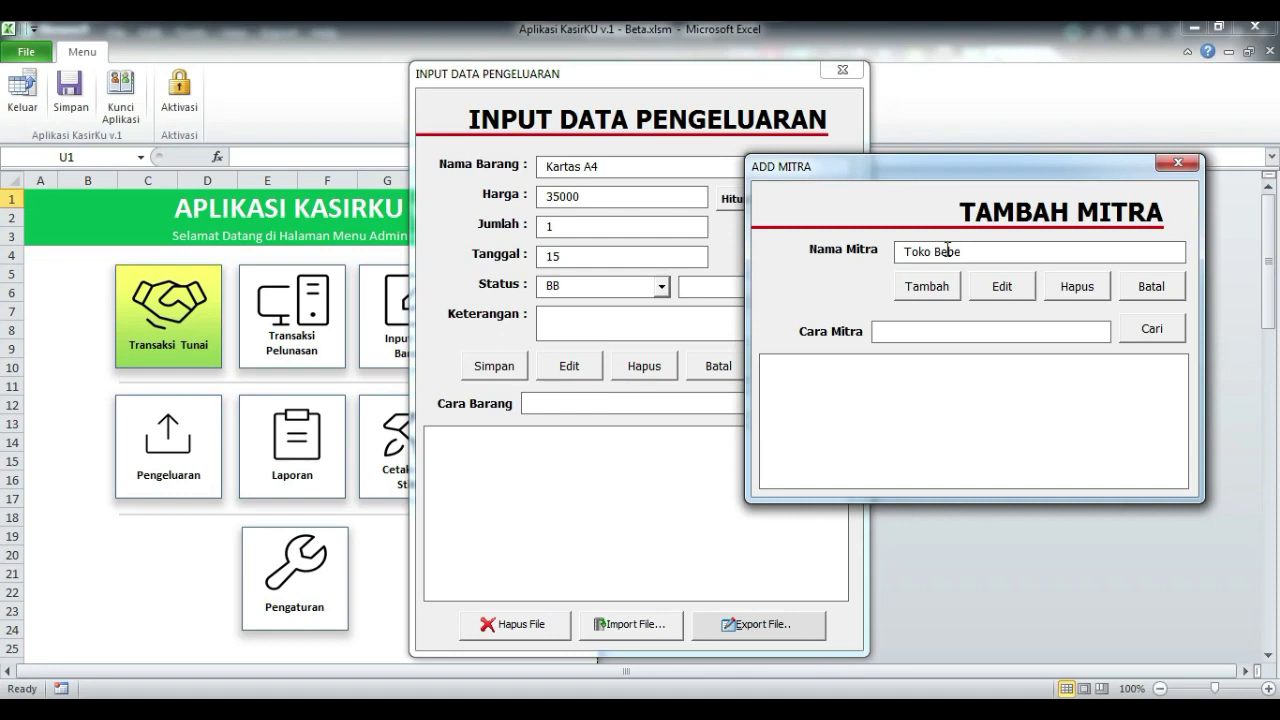
click(914, 288)
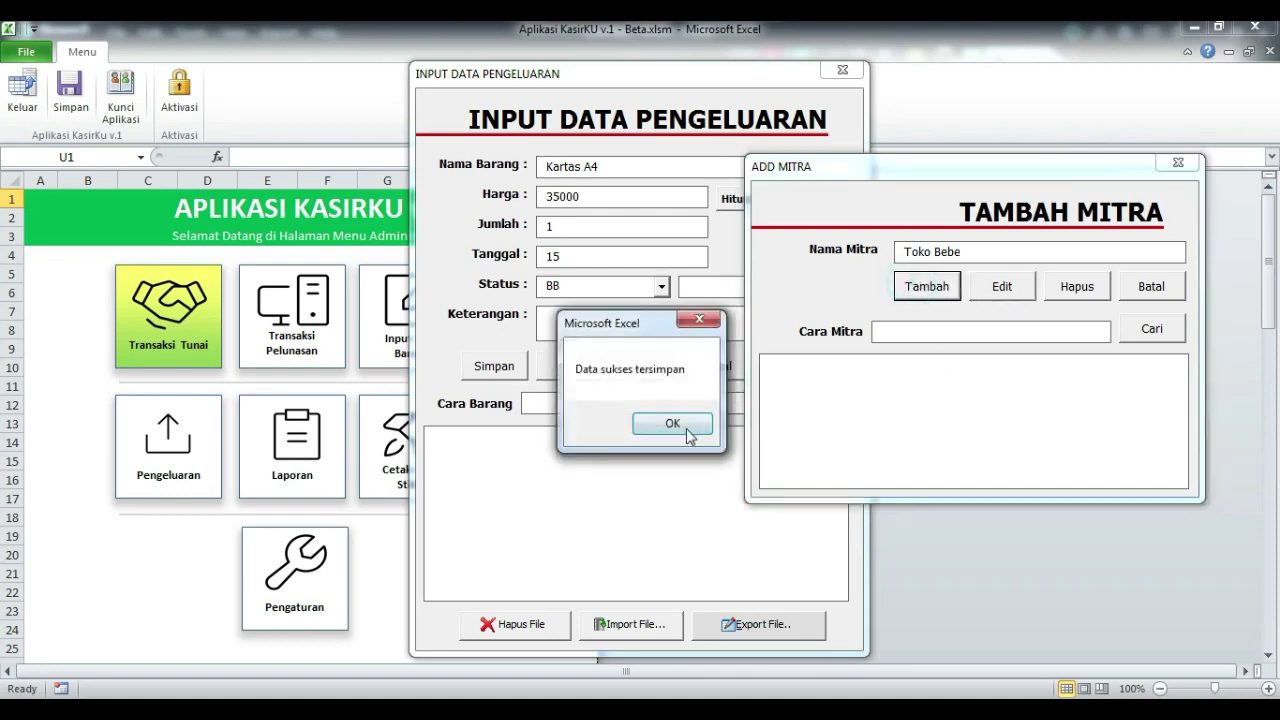
click(673, 424)
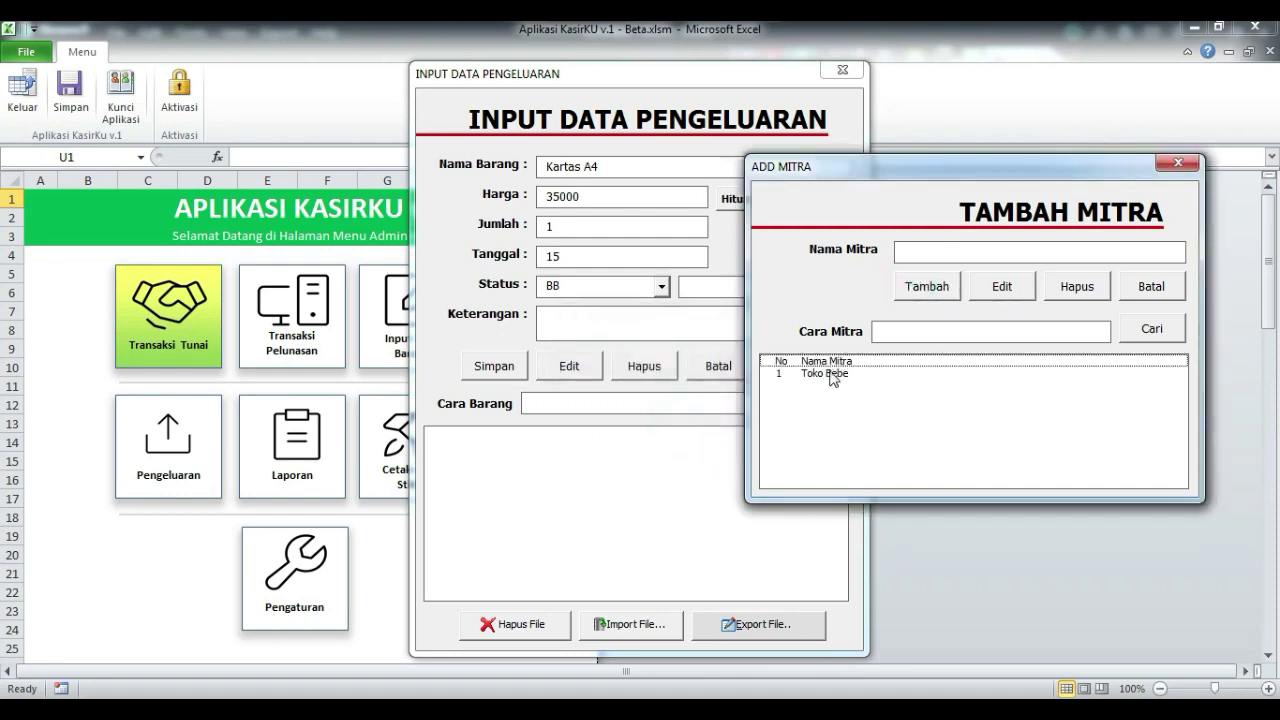
Step: Choose Toko Bebe from the partner list as the expense's partner
drag(925, 165, 989, 164)
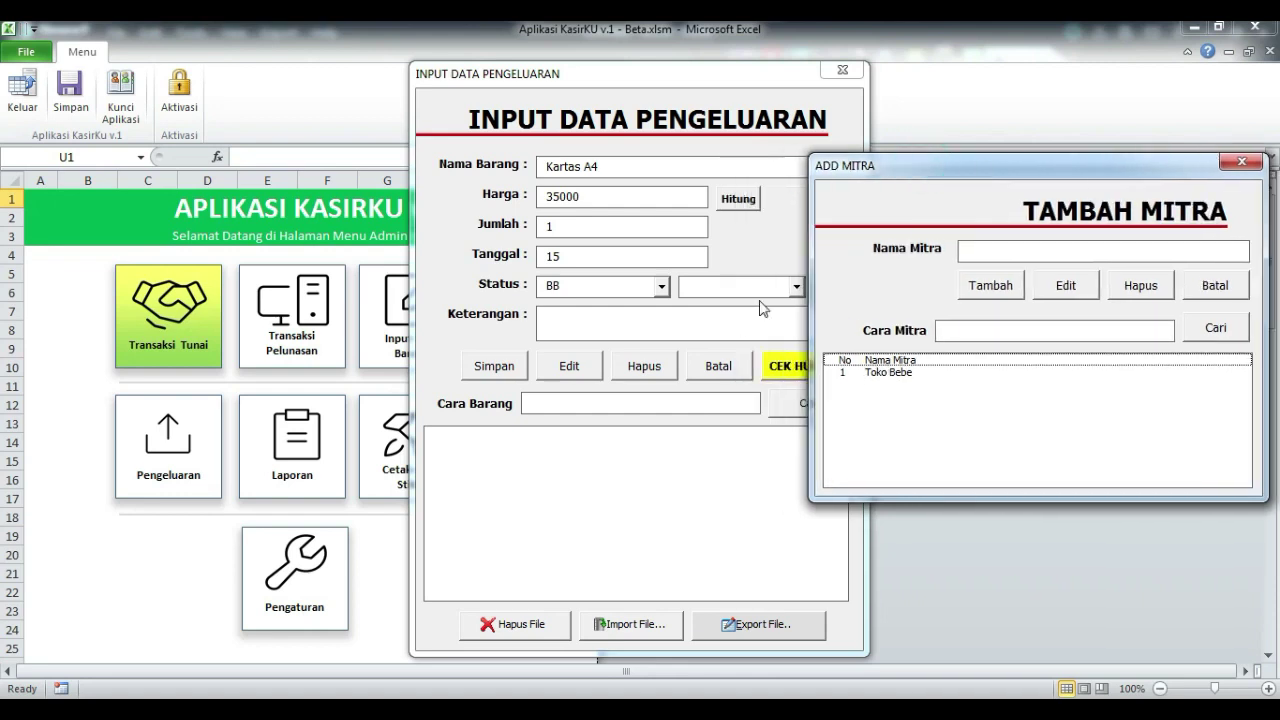
click(886, 375)
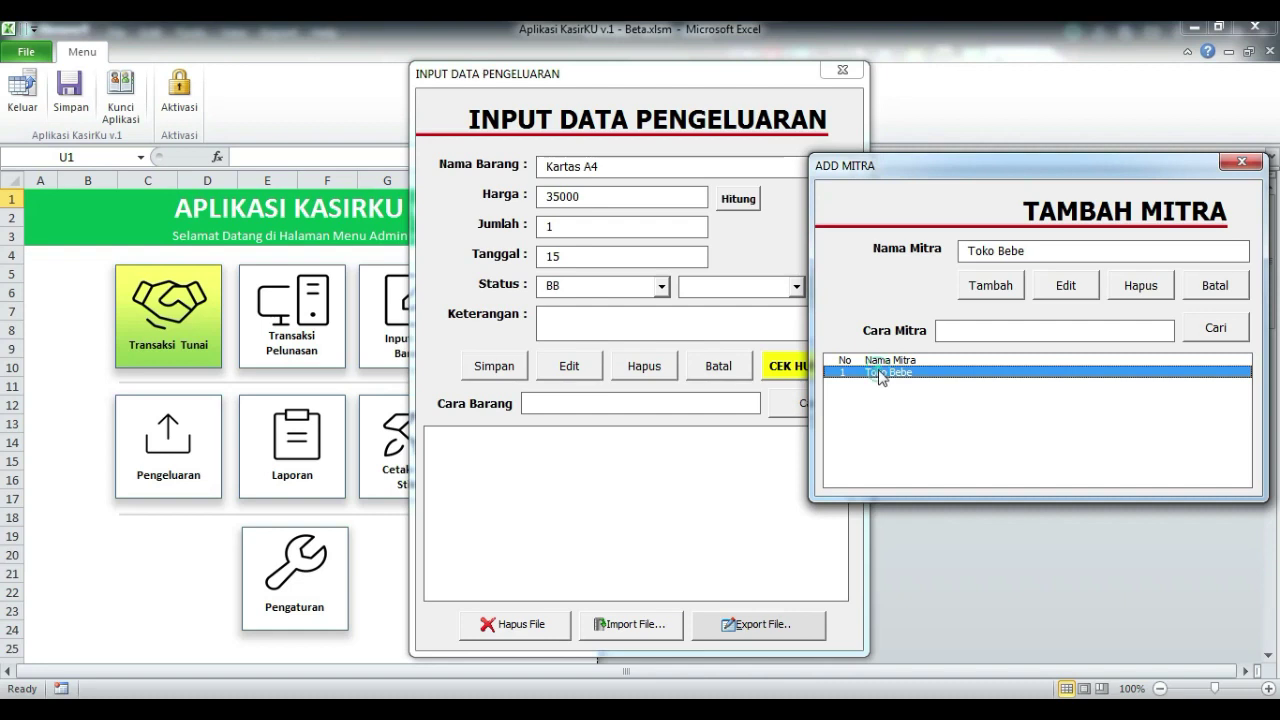
double_click(880, 376)
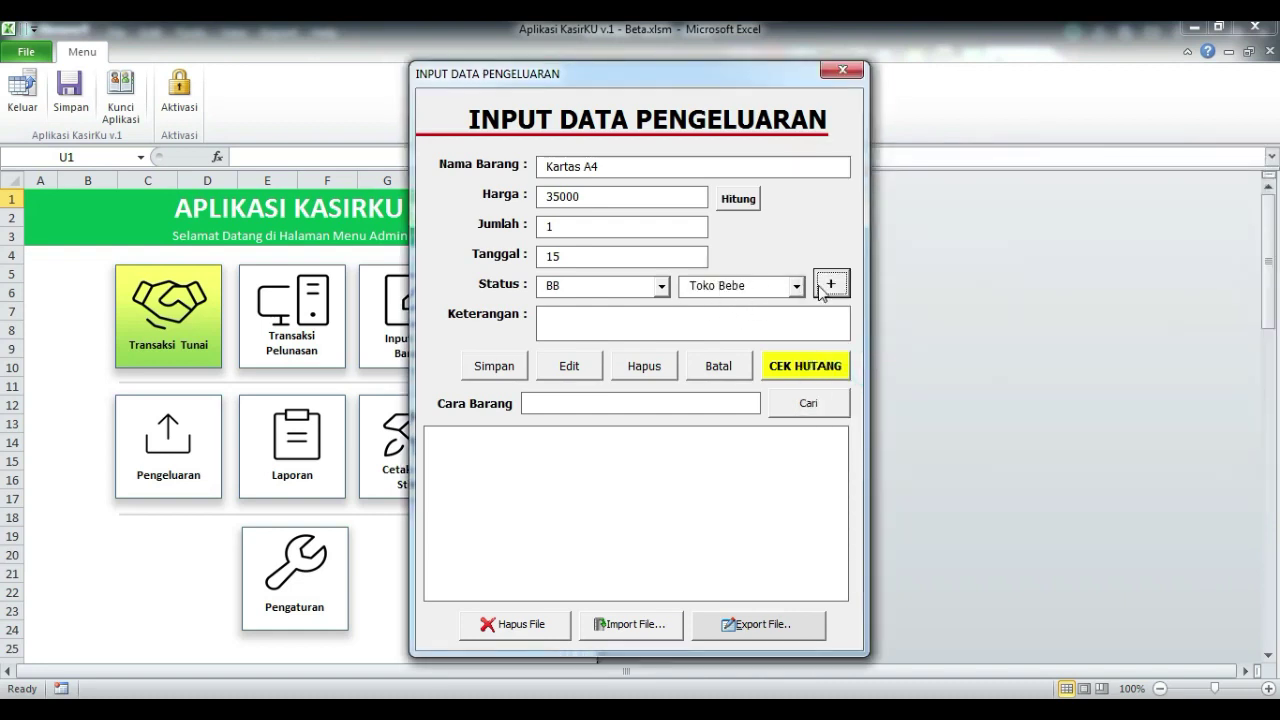
Step: Save the Kartas A4 expense with status BB and reload the Sp-001 entry
click(499, 371)
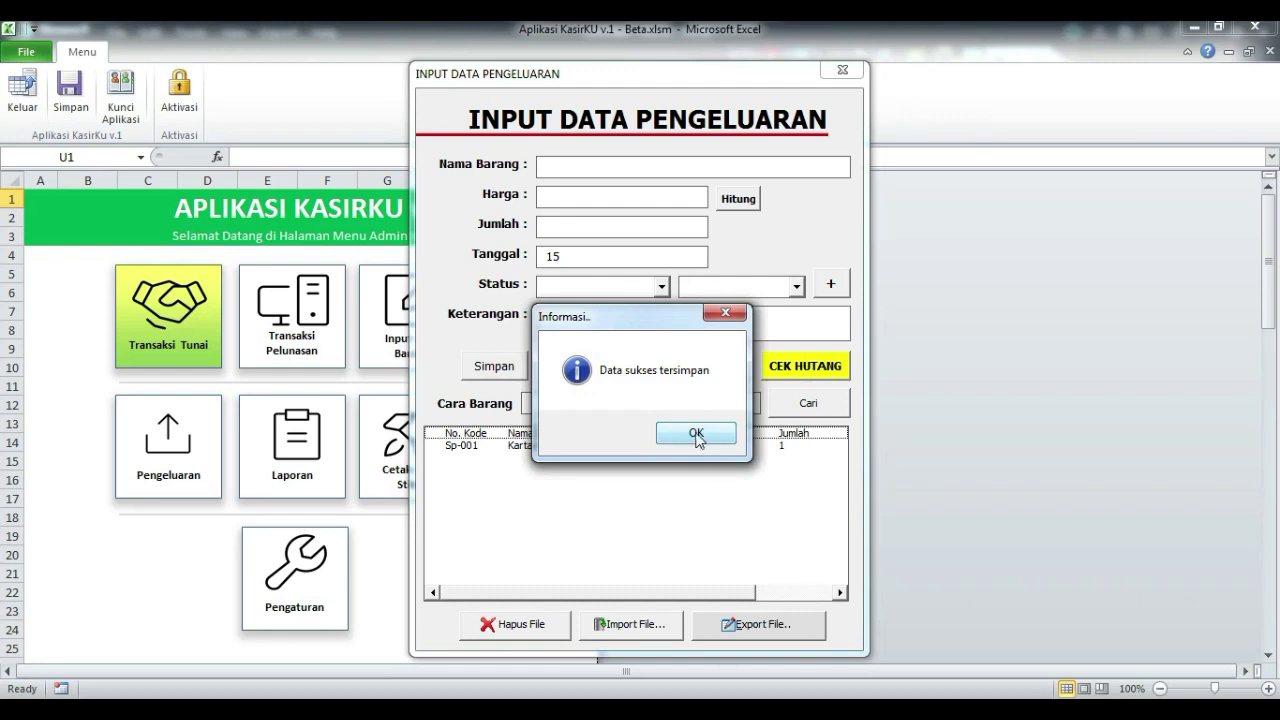
click(697, 433)
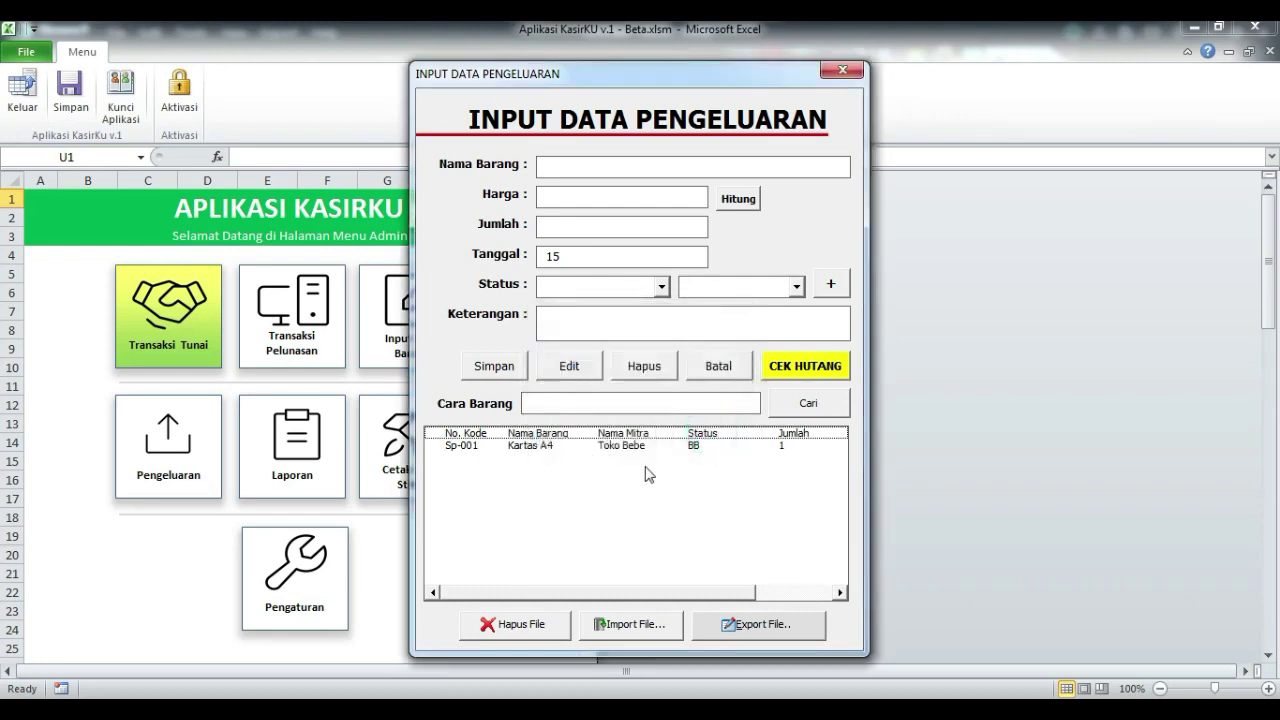
click(560, 446)
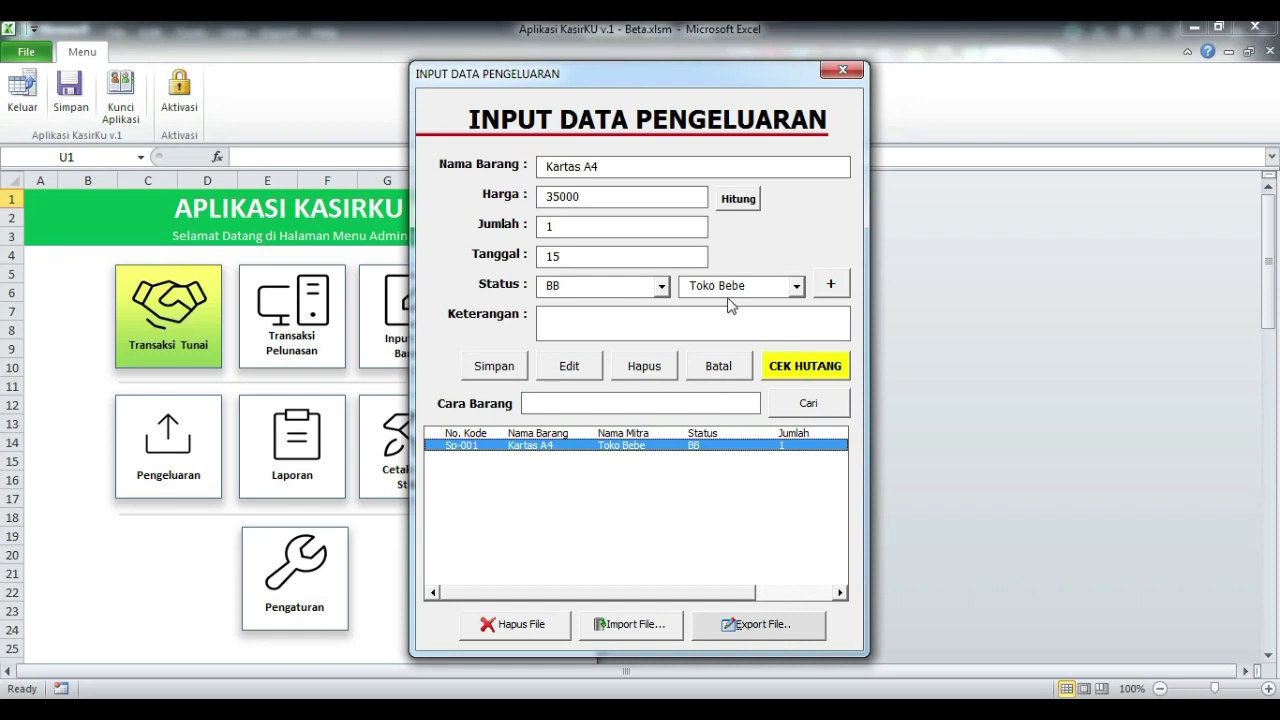
Step: Glance at partner debts, then save the Kartas A4 entry again with status Tunai
click(805, 366)
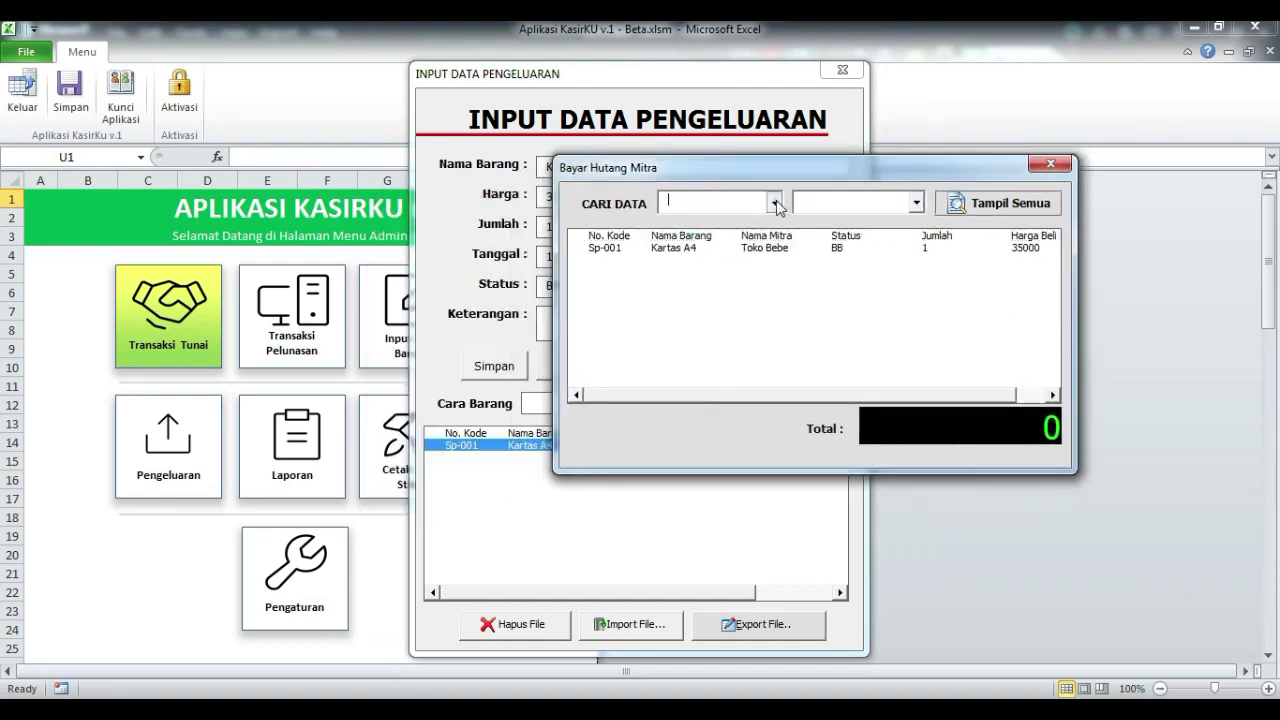
click(779, 204)
click(1055, 164)
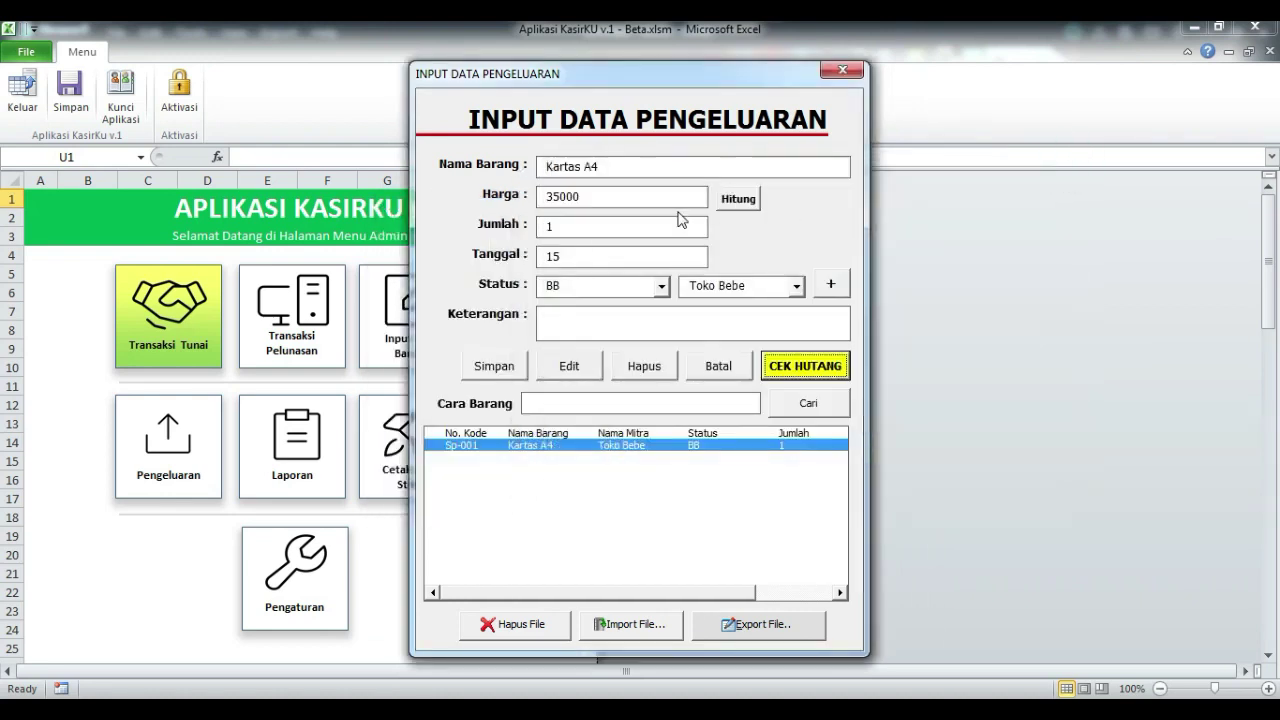
click(661, 286)
click(605, 321)
click(492, 372)
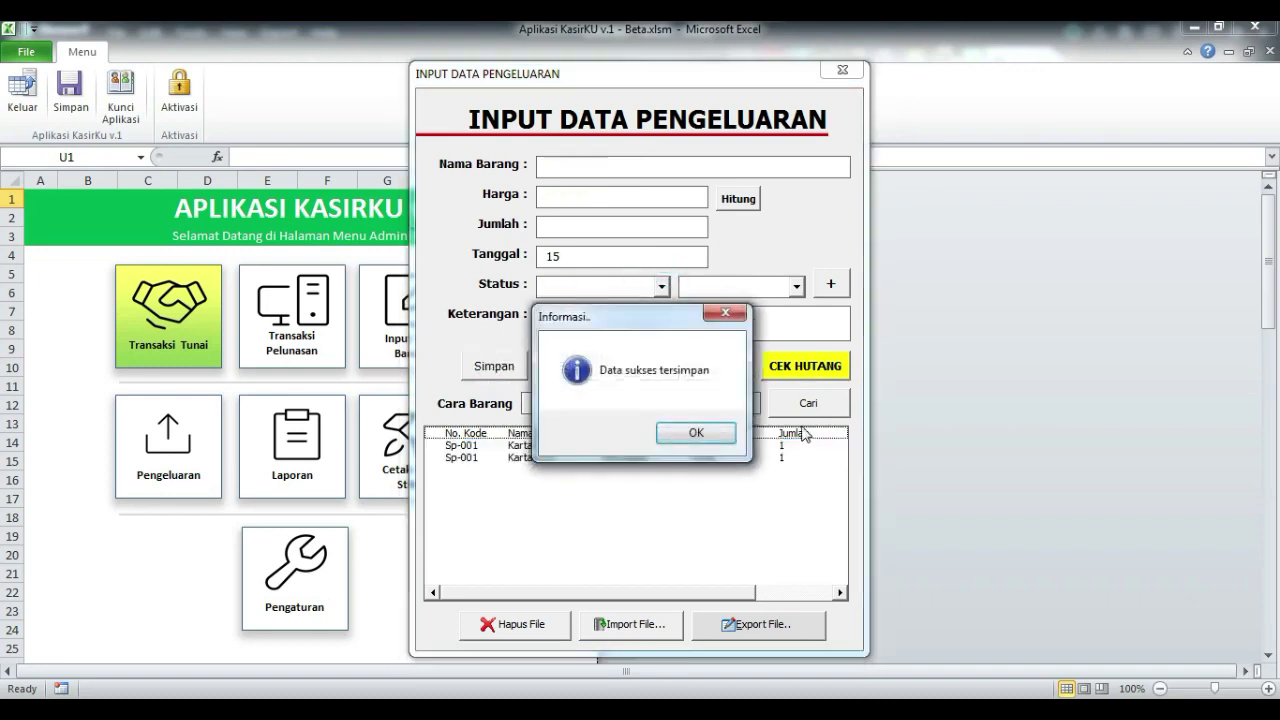
click(708, 440)
click(805, 365)
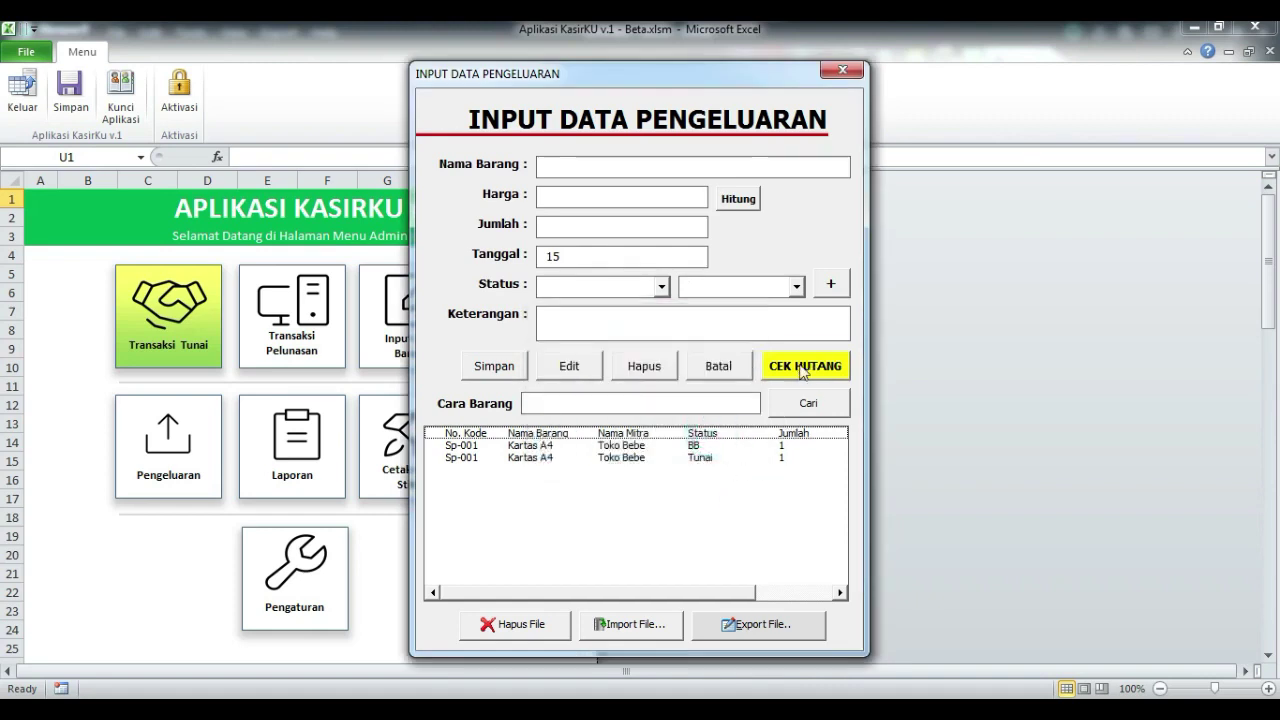
Step: Filter the Bayar Hutang Mitra list to partner Toko Bebe with status BB
drag(733, 212, 838, 197)
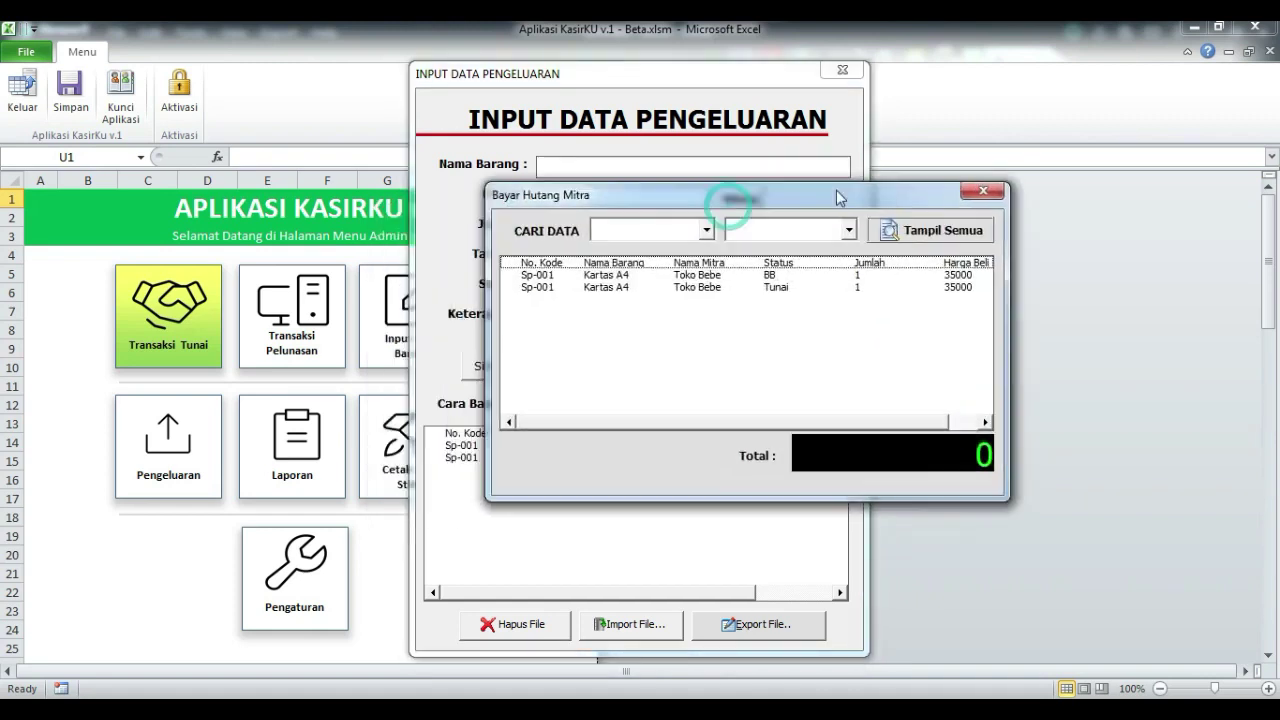
click(706, 230)
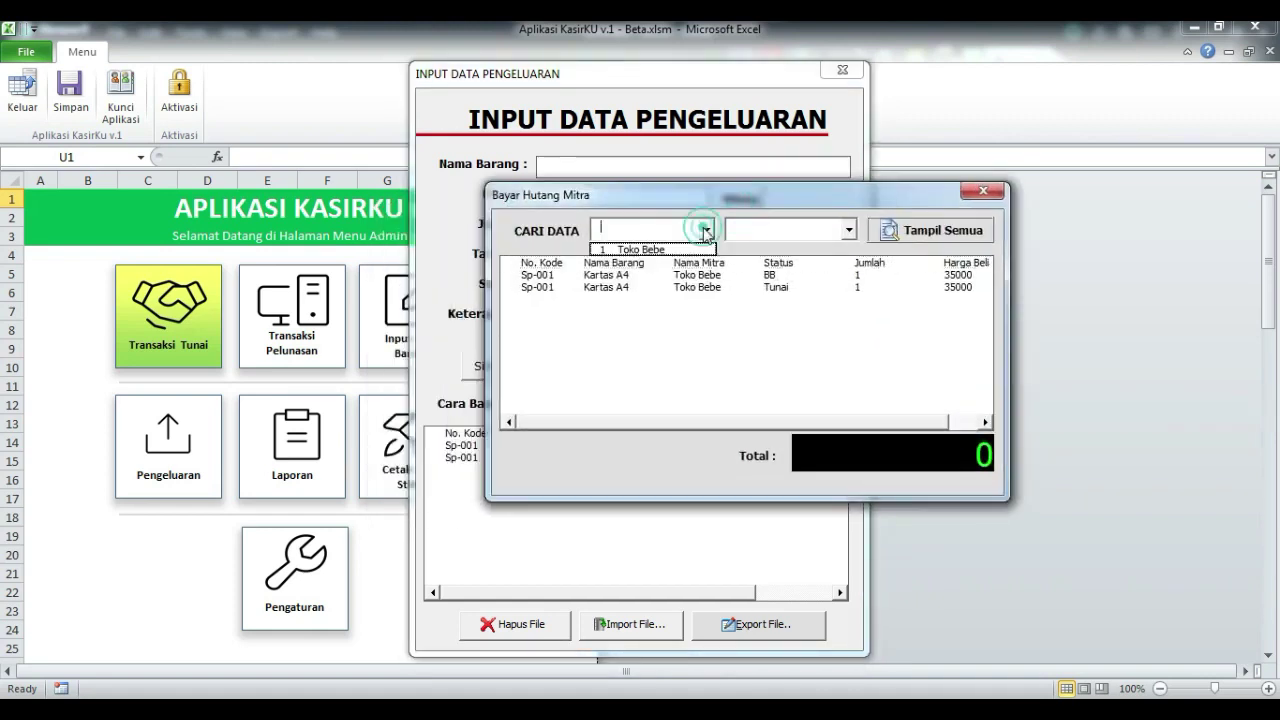
click(643, 249)
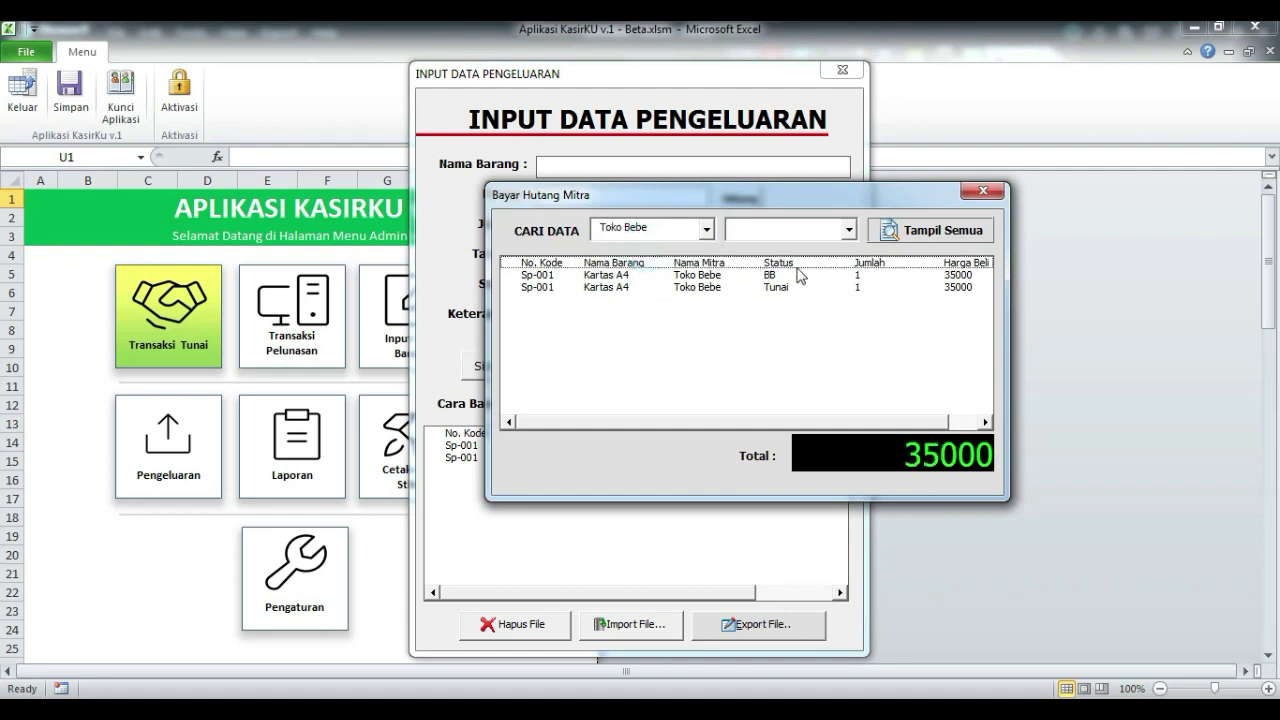
click(848, 230)
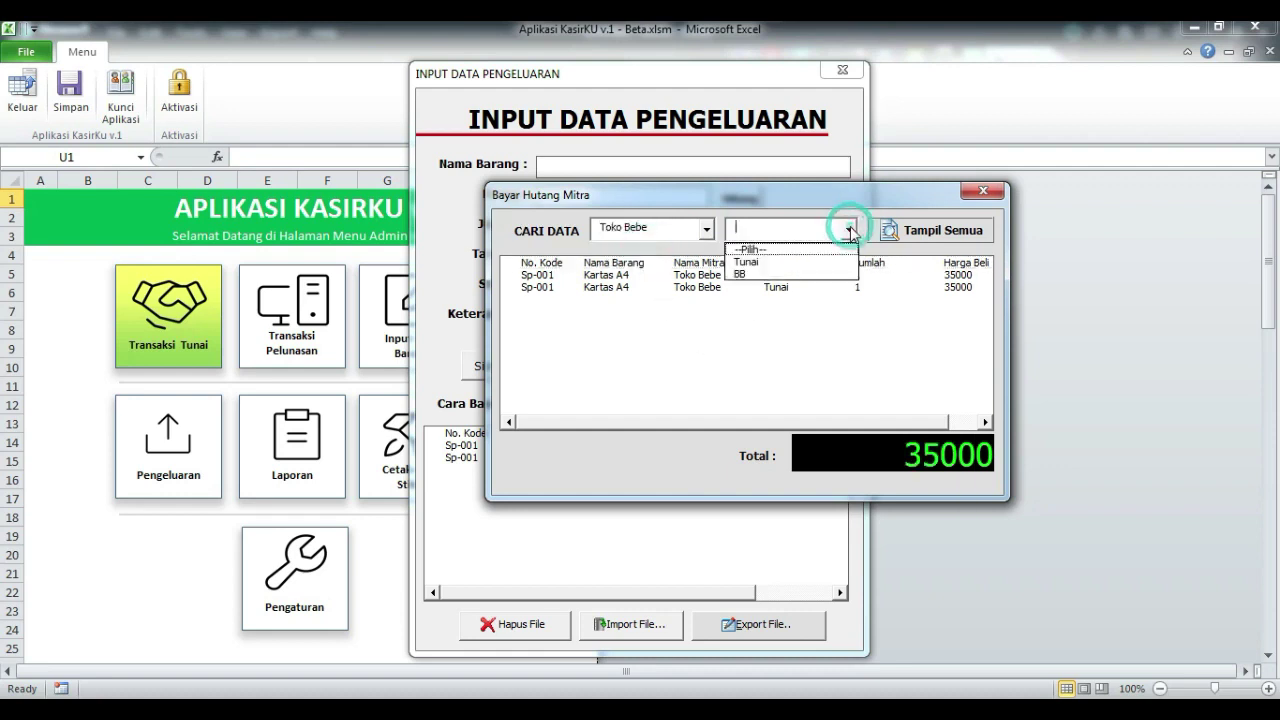
click(770, 274)
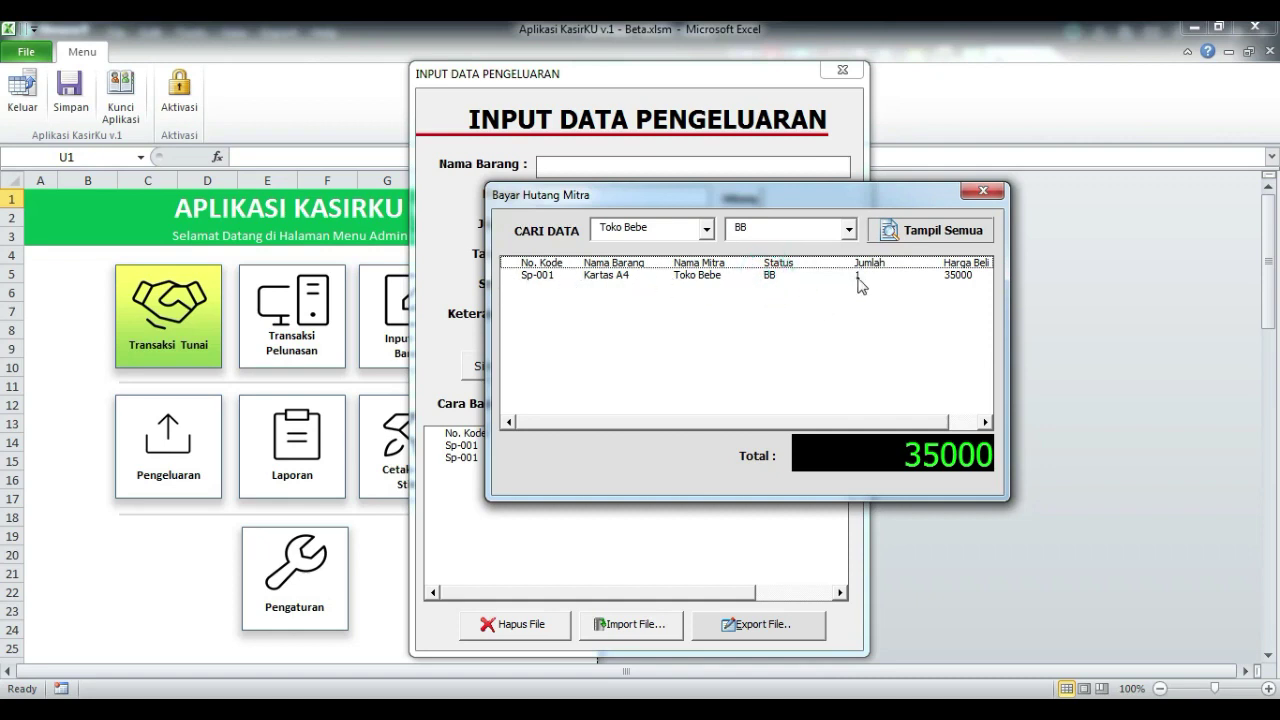
drag(767, 195, 748, 80)
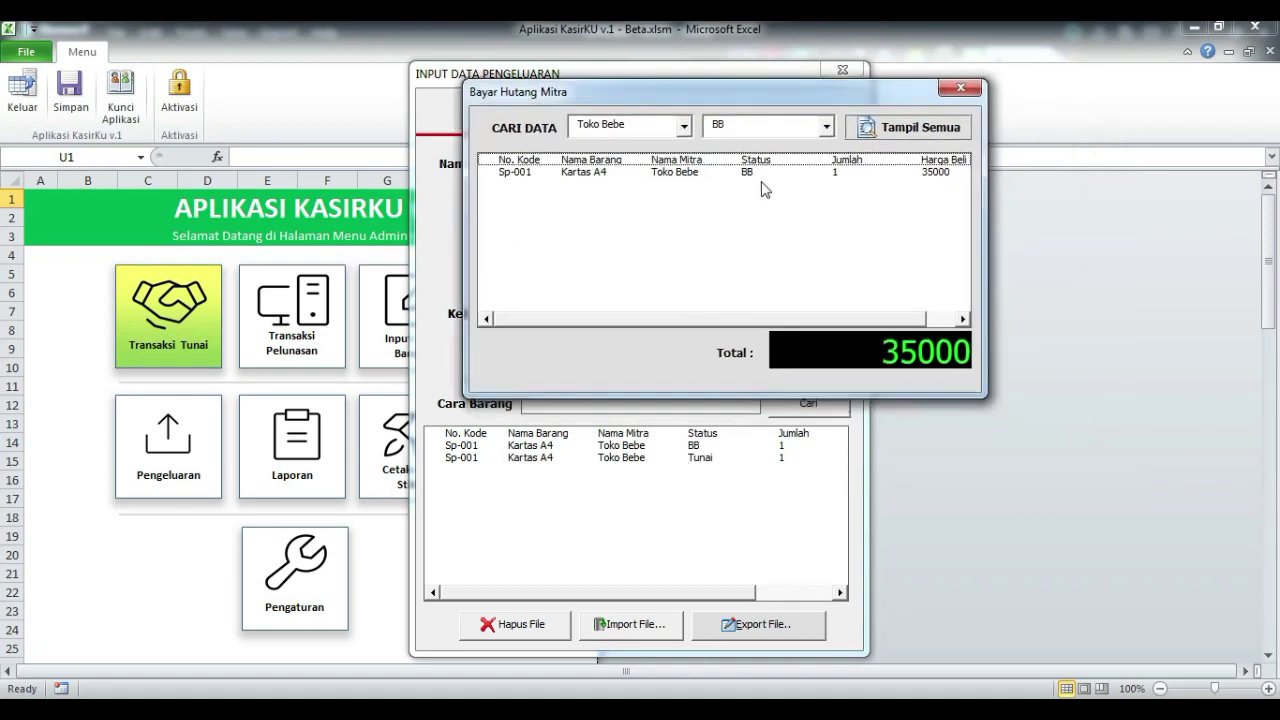
drag(750, 92, 925, 274)
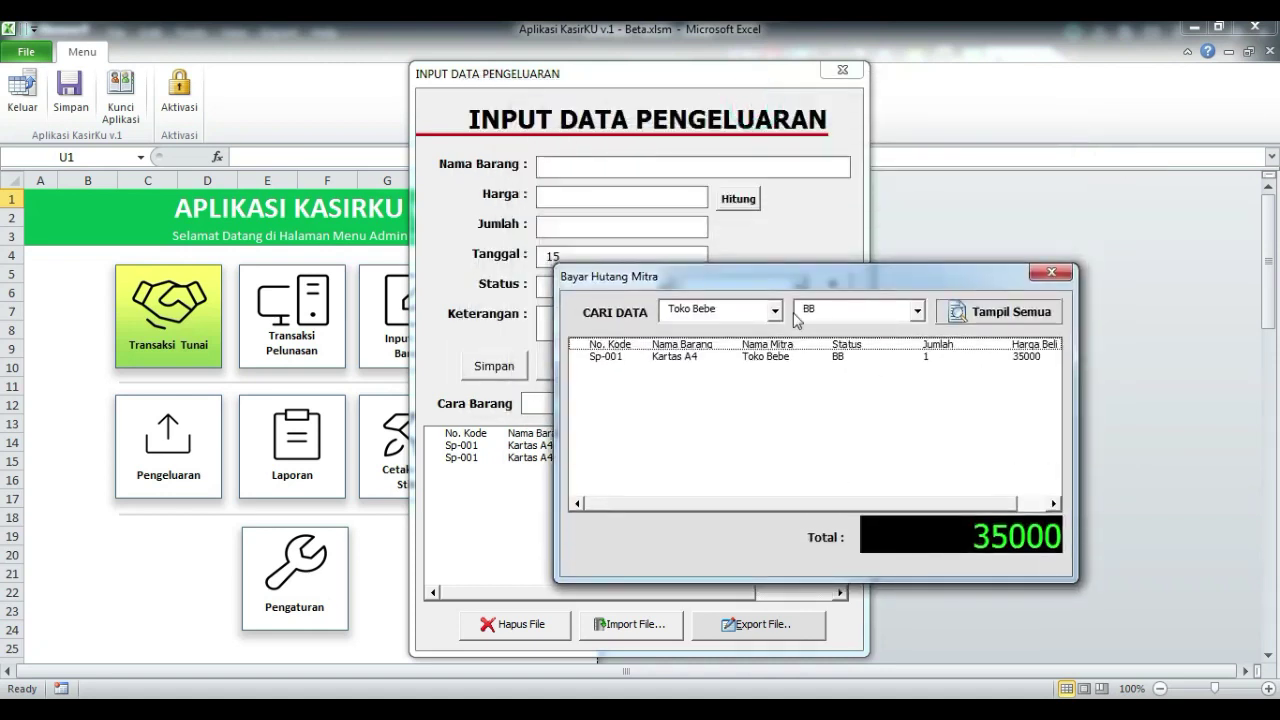
drag(912, 230, 910, 228)
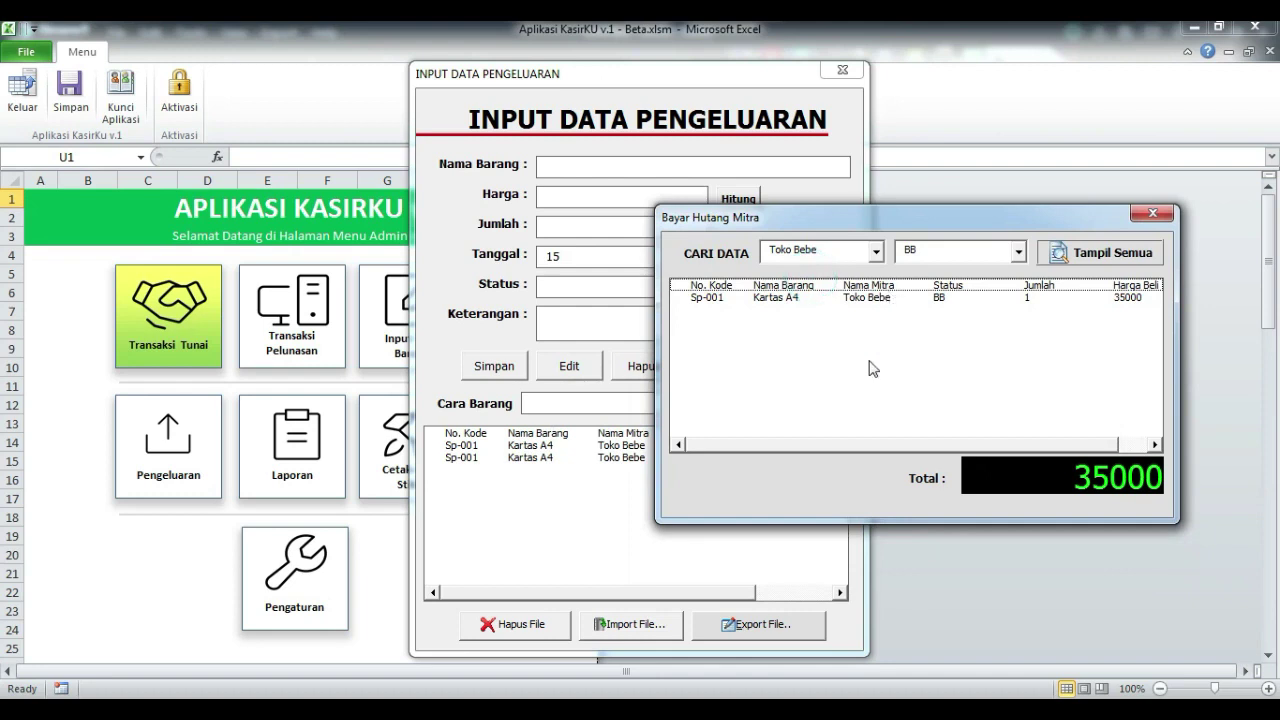
Step: Try Tampil Semua and Tunai filters, return to BB, and select the 35000 Kartas A4 row
click(1078, 260)
drag(963, 220, 922, 199)
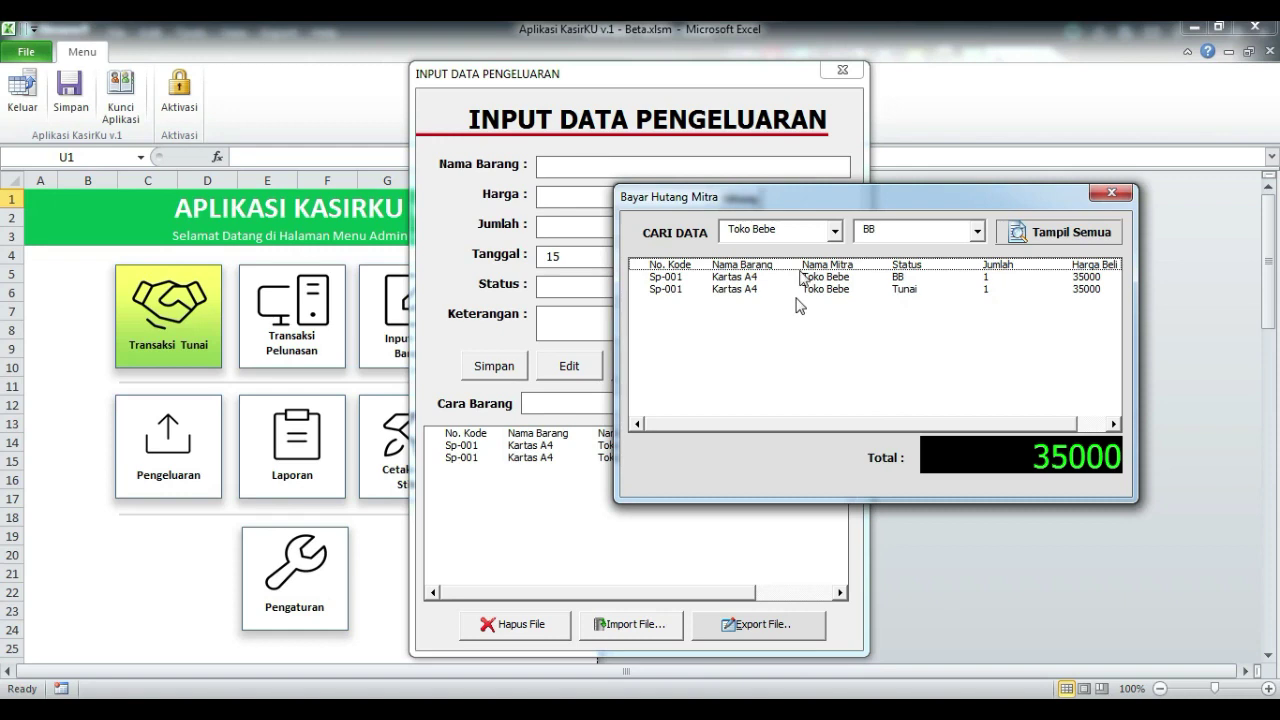
drag(868, 198, 902, 186)
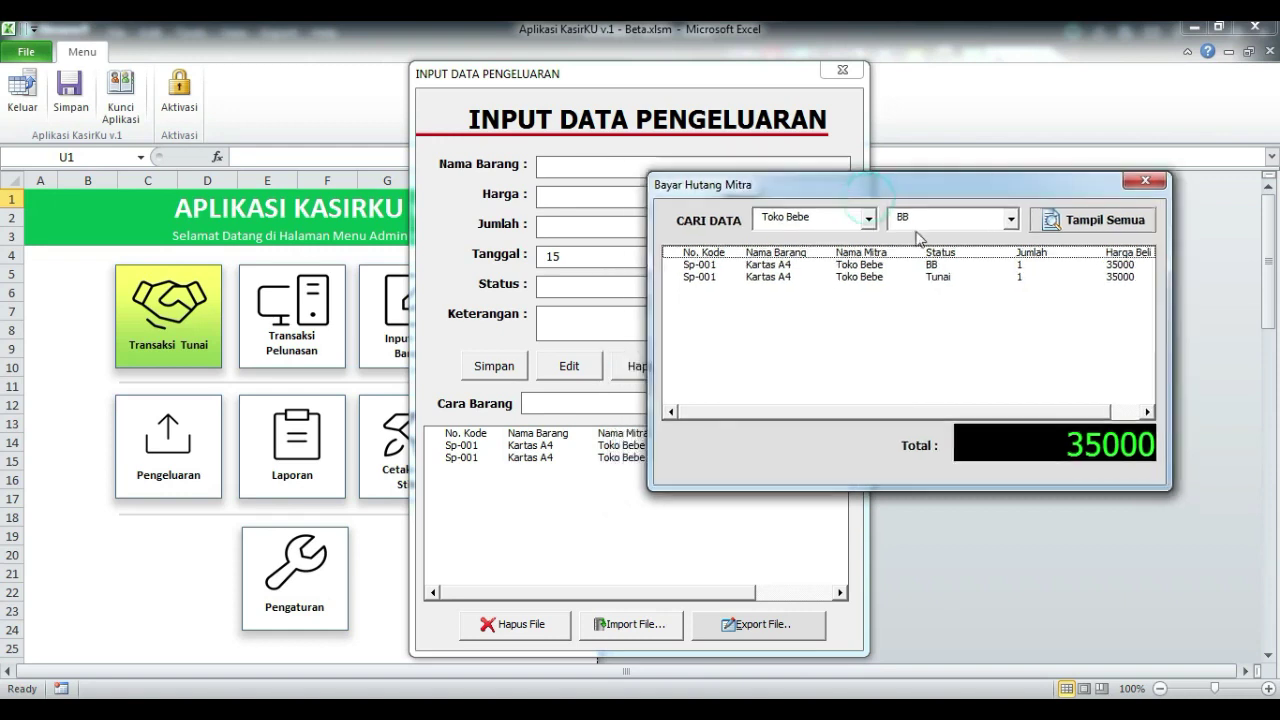
click(1011, 218)
click(805, 302)
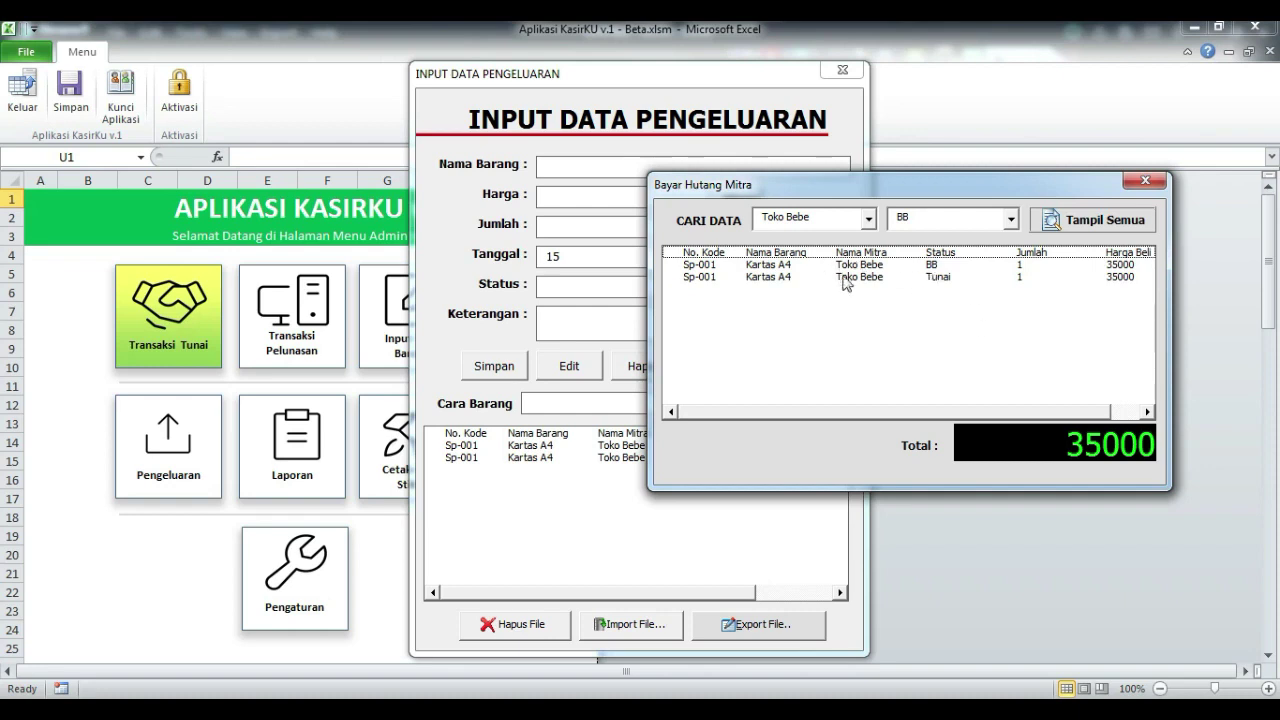
click(1012, 220)
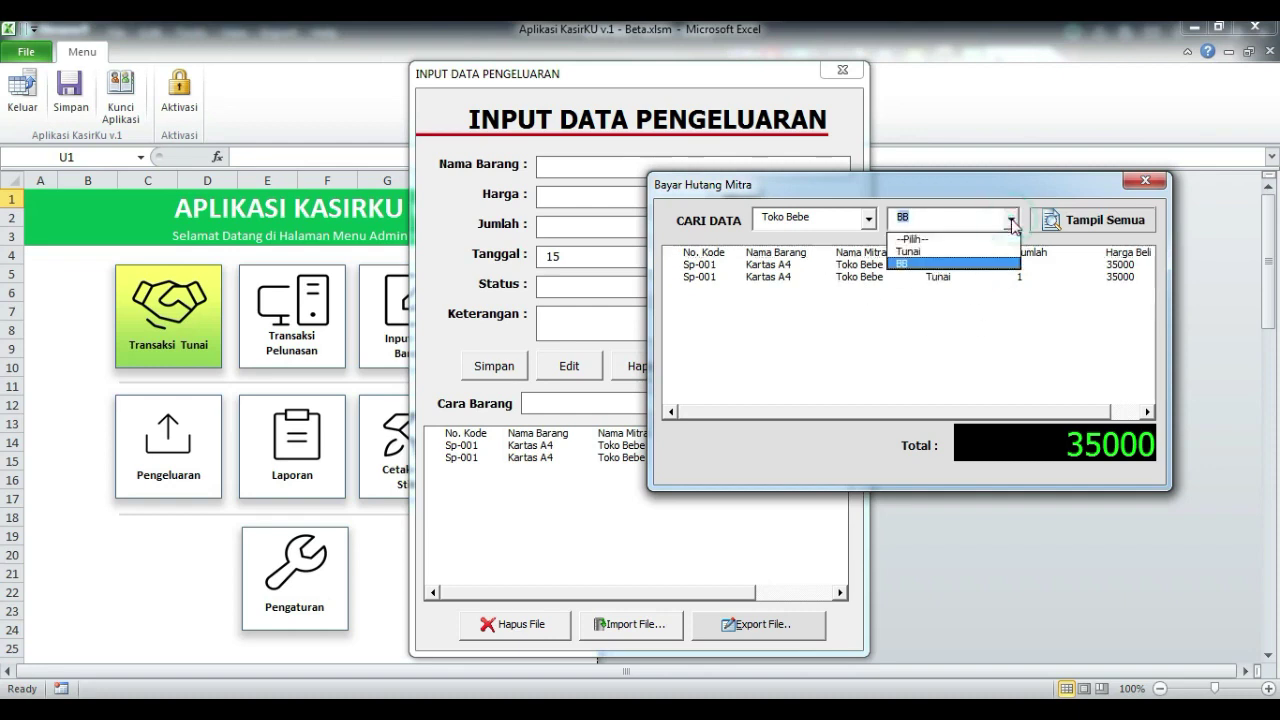
click(1012, 220)
click(1012, 220)
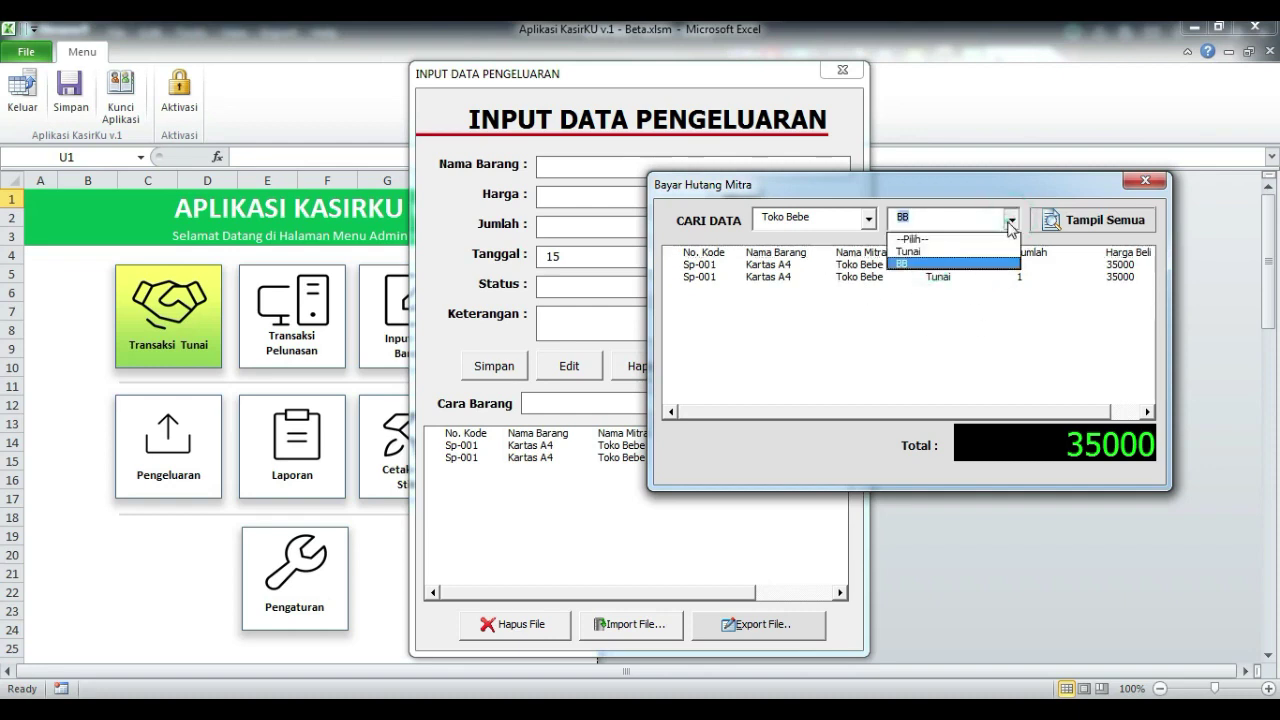
click(929, 251)
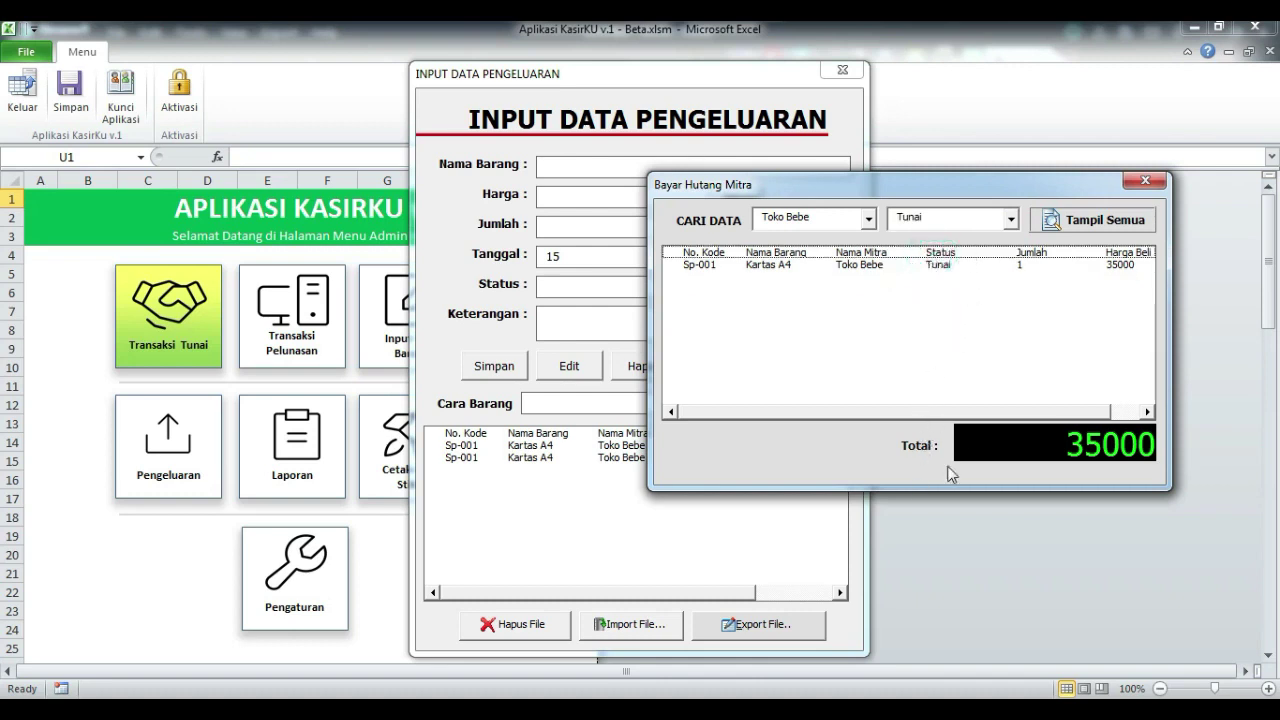
click(1011, 218)
click(955, 263)
drag(899, 188, 950, 149)
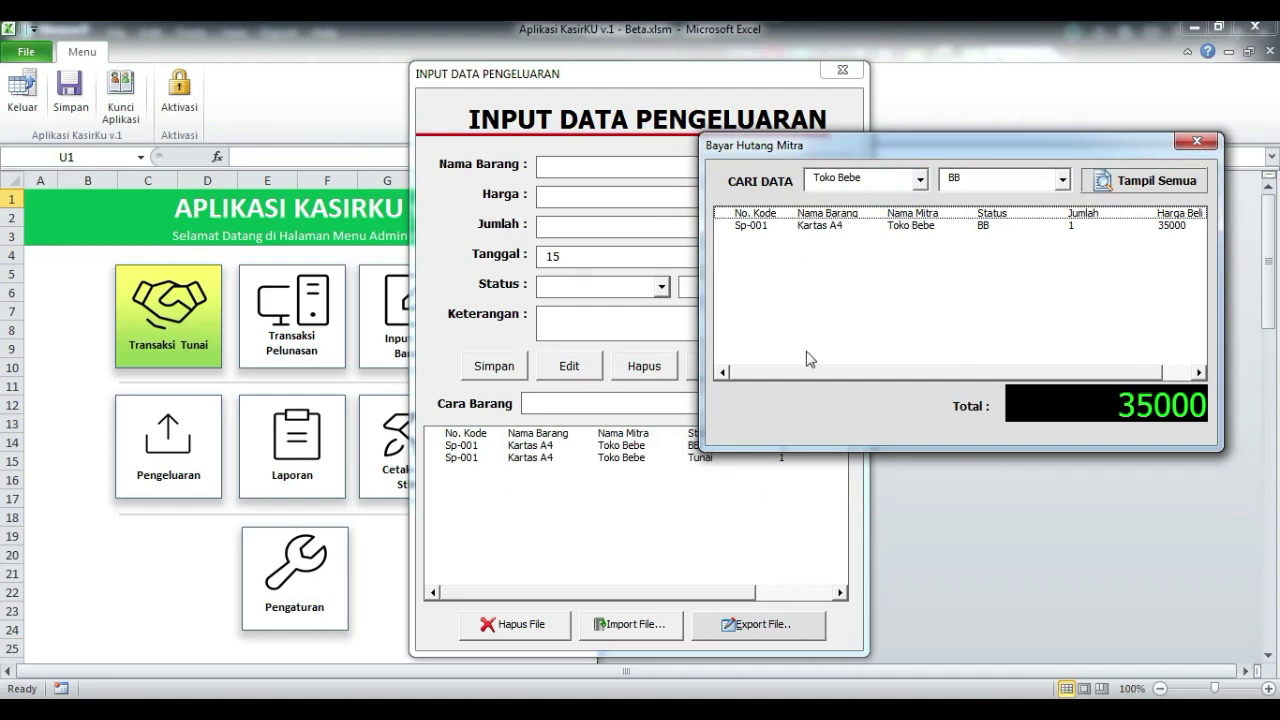
click(836, 230)
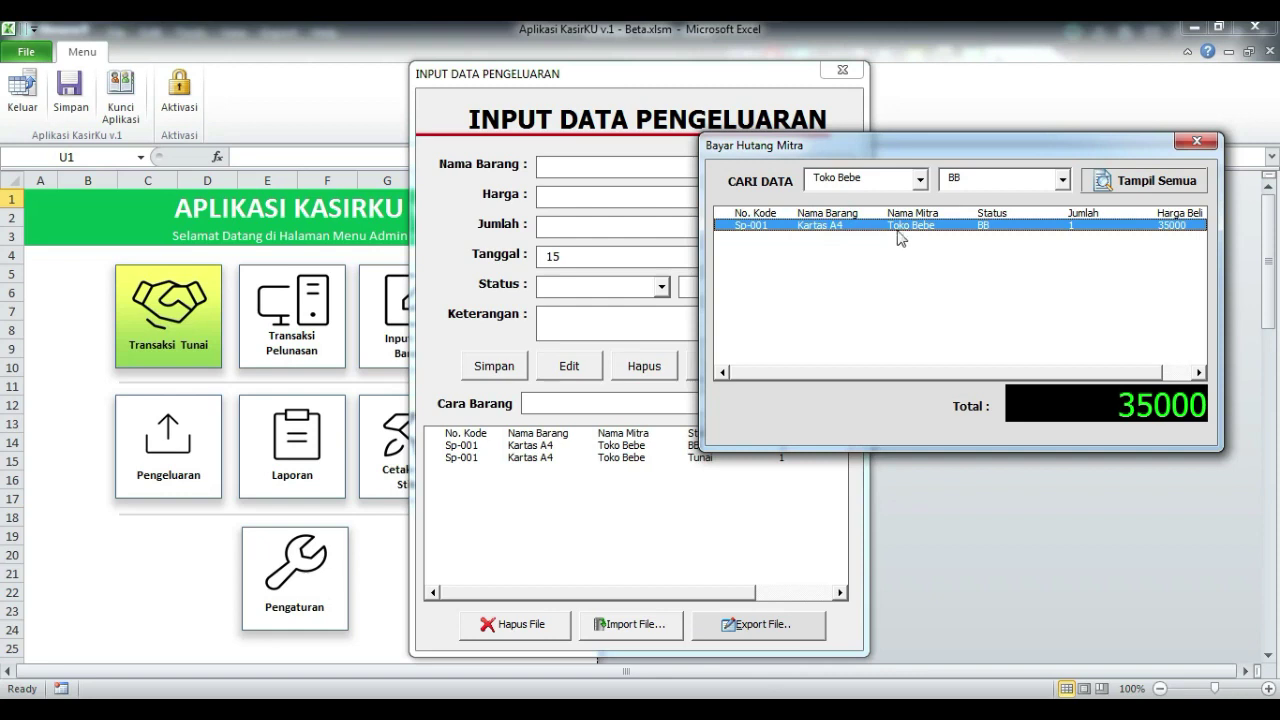
Step: Edit the BB Kartas A4 entry to status Tunai, confirm, and close INPUT DATA PENGELUARAN
double_click(903, 227)
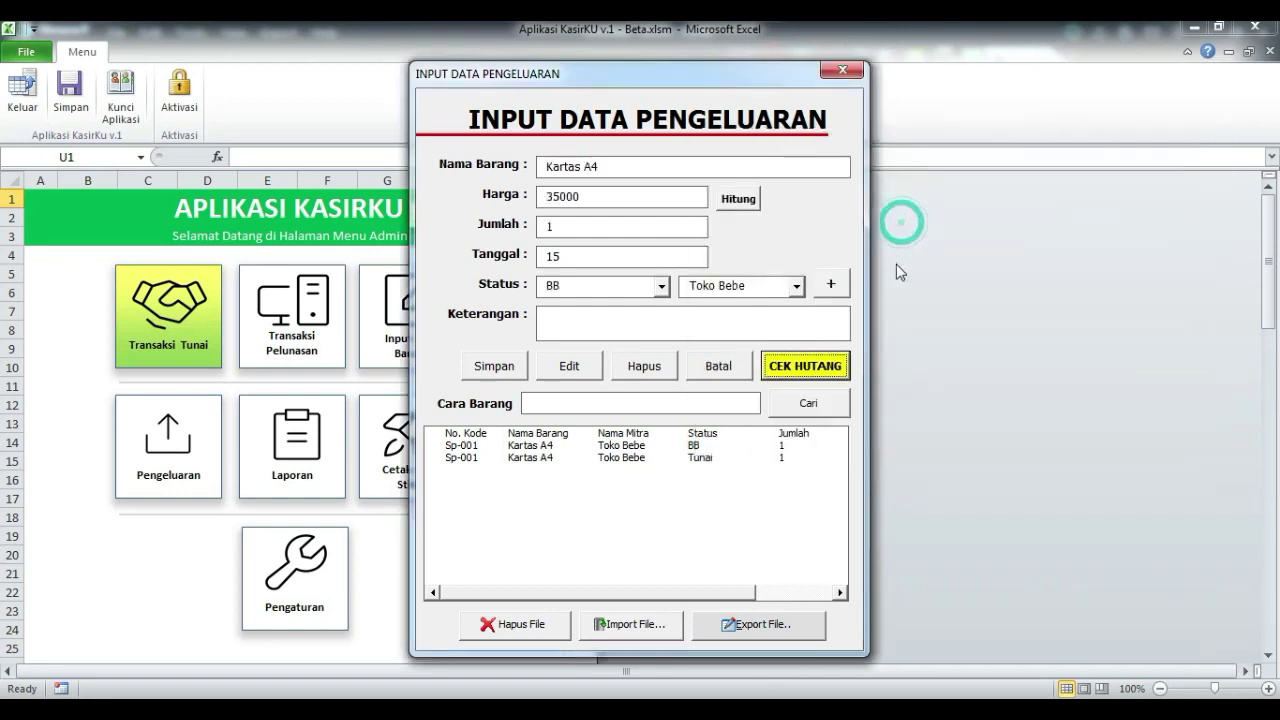
click(661, 286)
click(650, 316)
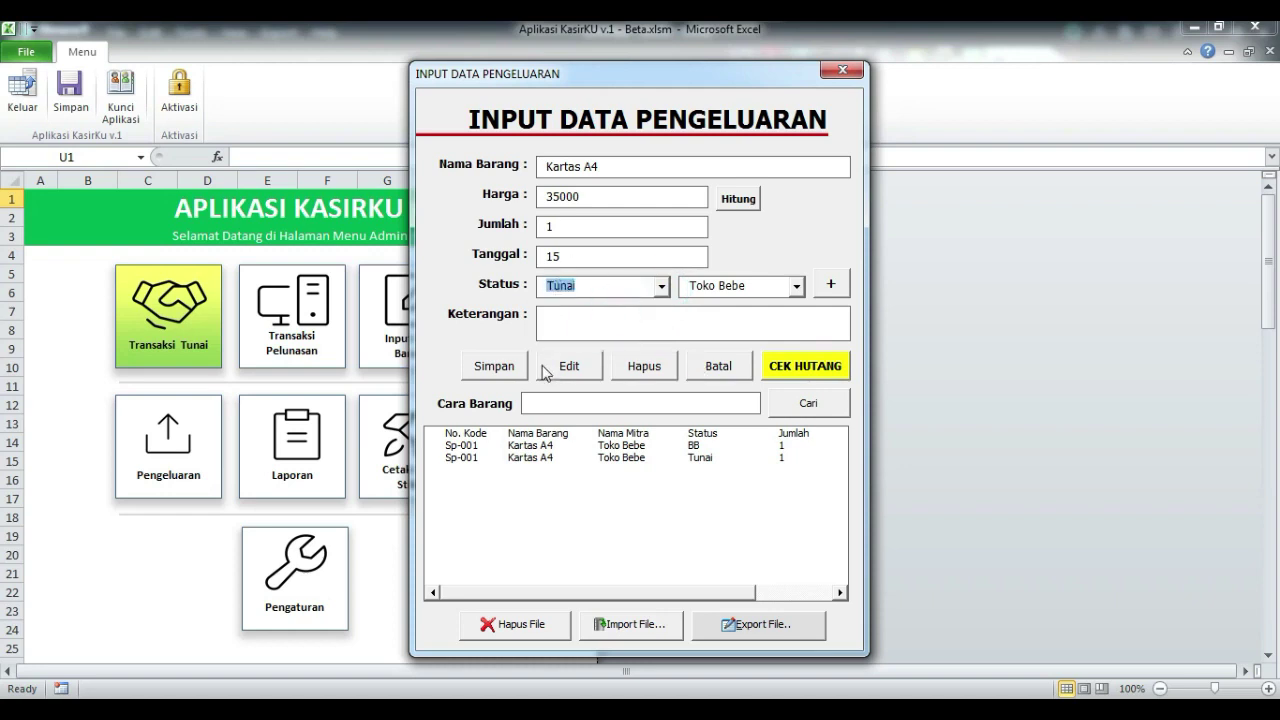
click(572, 368)
click(612, 424)
click(702, 433)
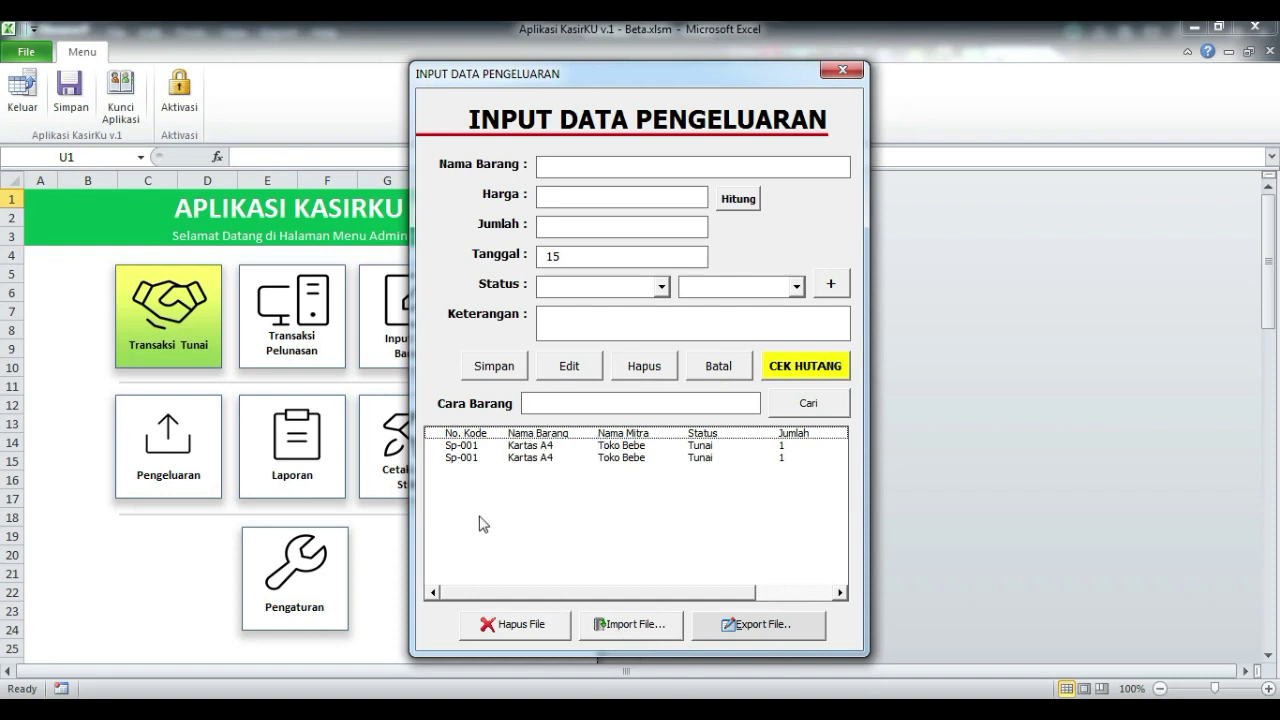
click(843, 70)
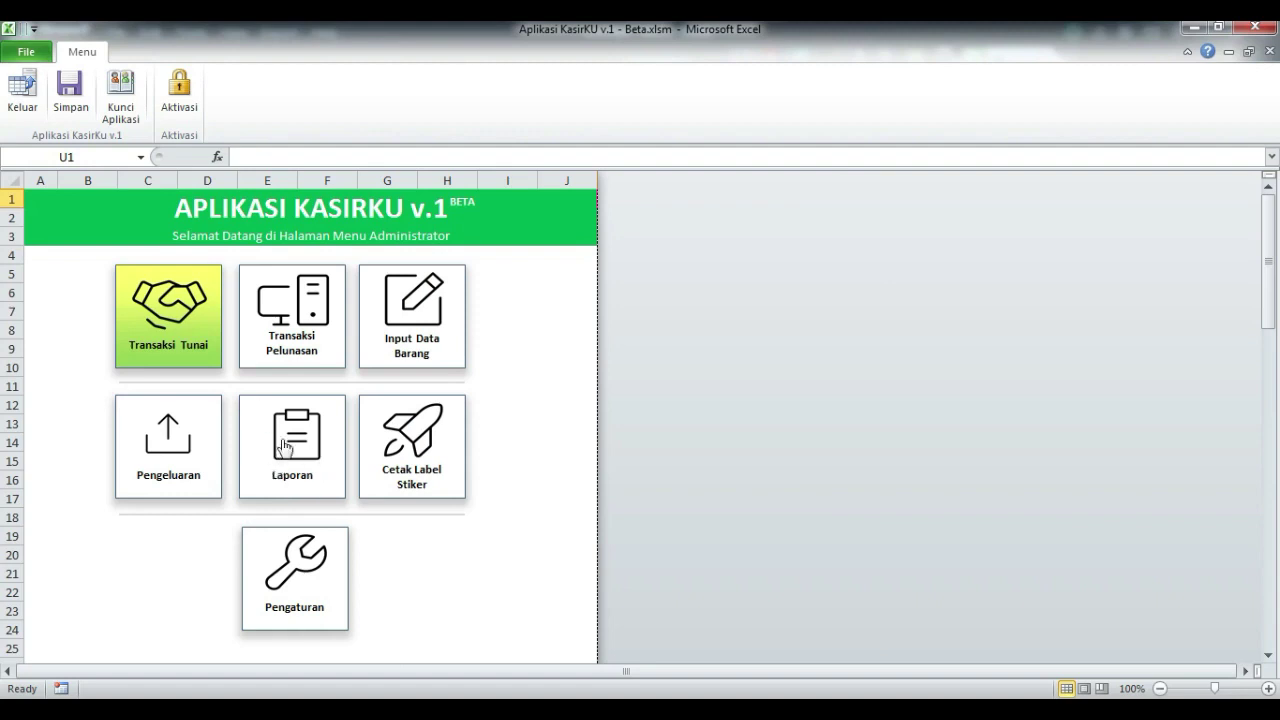
Step: Open the Laporan Pemasukan report, dismiss the activation reminder, and move the report window up
click(281, 470)
click(755, 424)
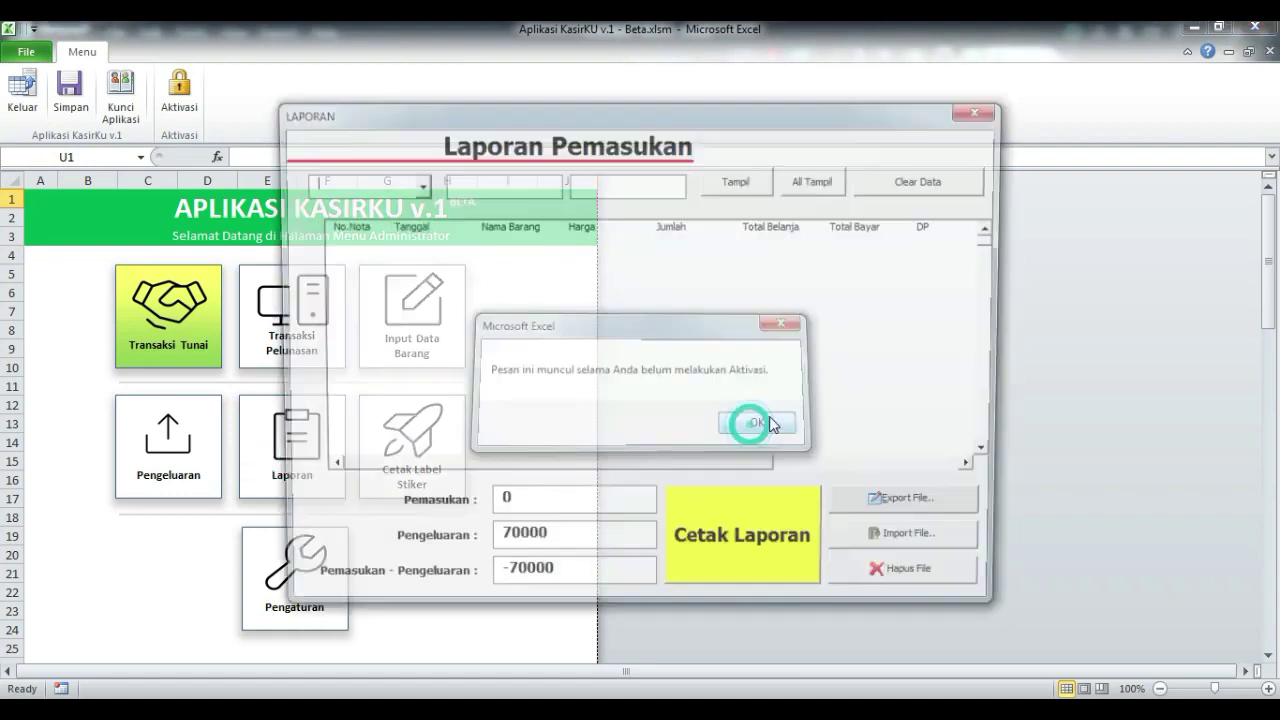
drag(707, 125, 808, 79)
Step: Filter the report to Desember days 1–15 so income shows 500000 and net 430000
click(517, 138)
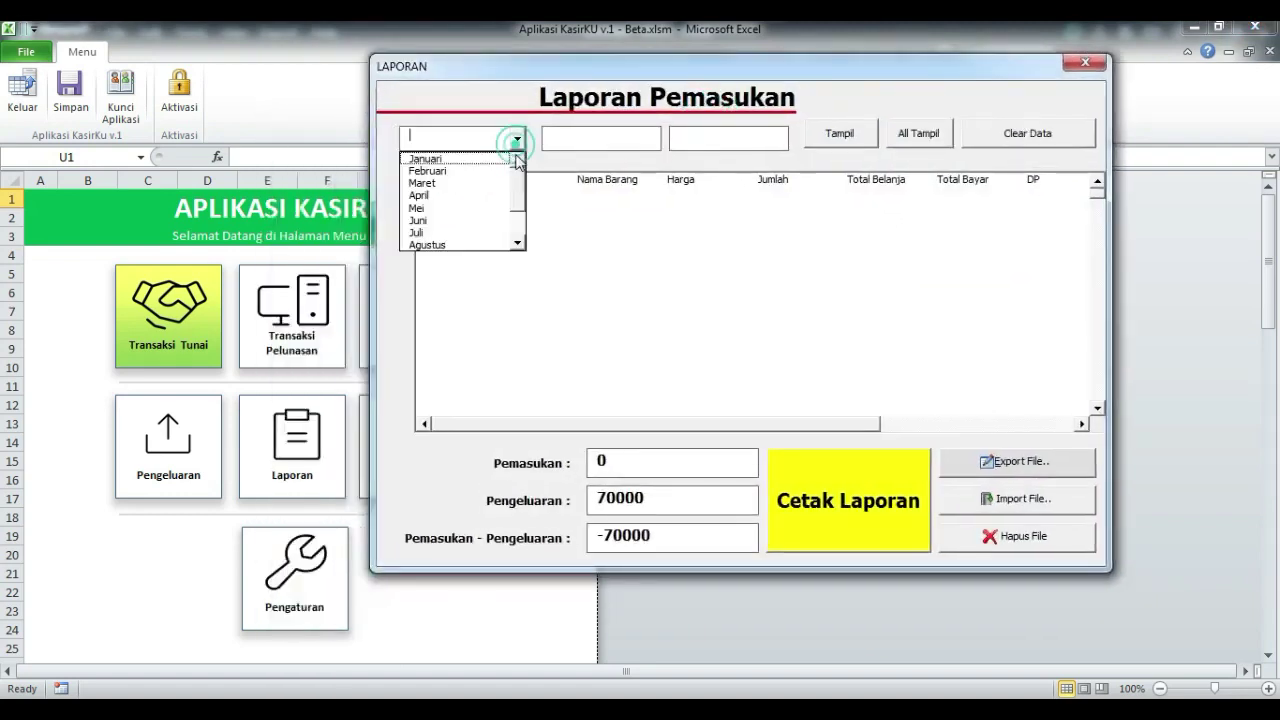
drag(517, 187, 517, 236)
click(500, 242)
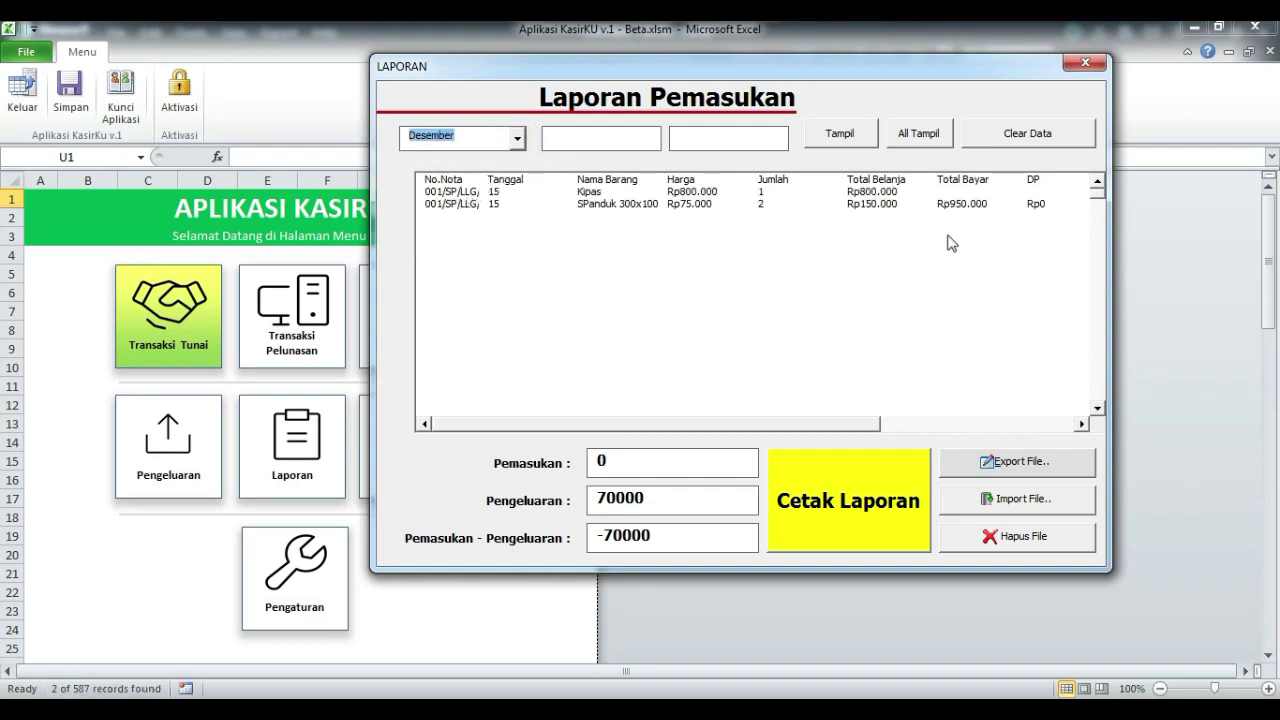
click(600, 138)
text(1)
click(715, 135)
text(15)
click(840, 133)
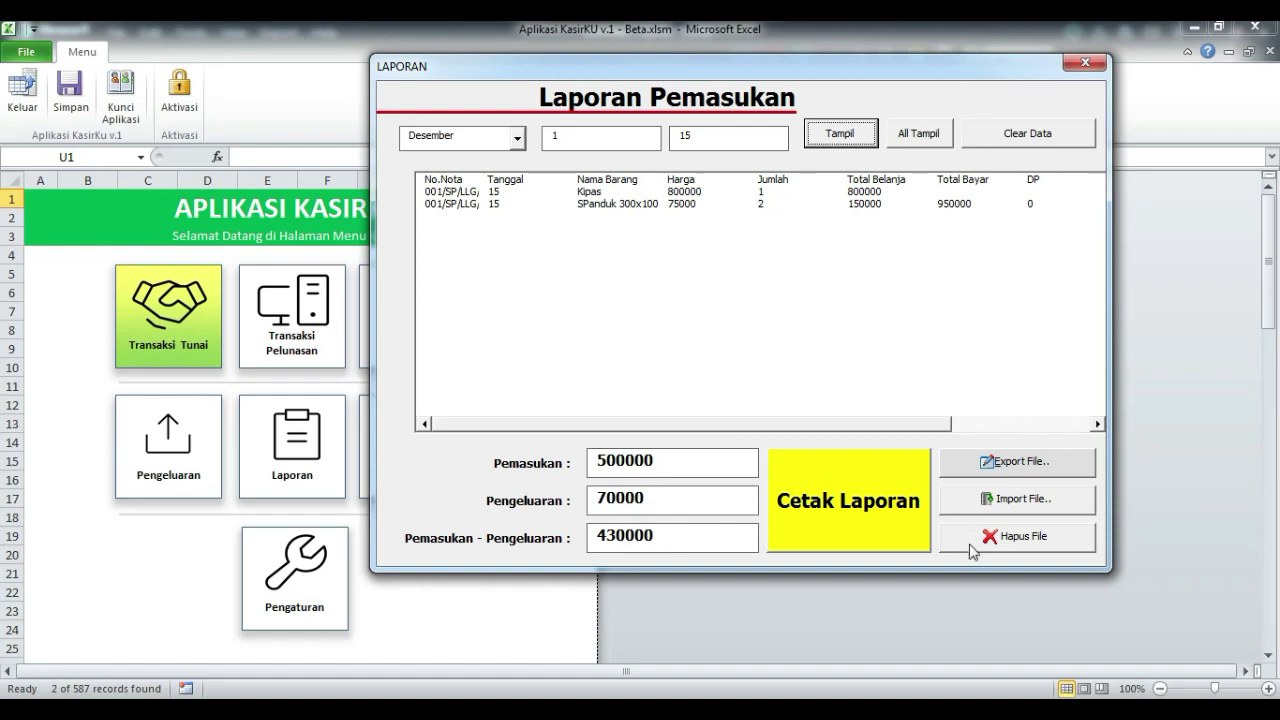
Step: Start Cetak Laporan, decline printing both the income and expense reports, then close LAPORAN
click(828, 515)
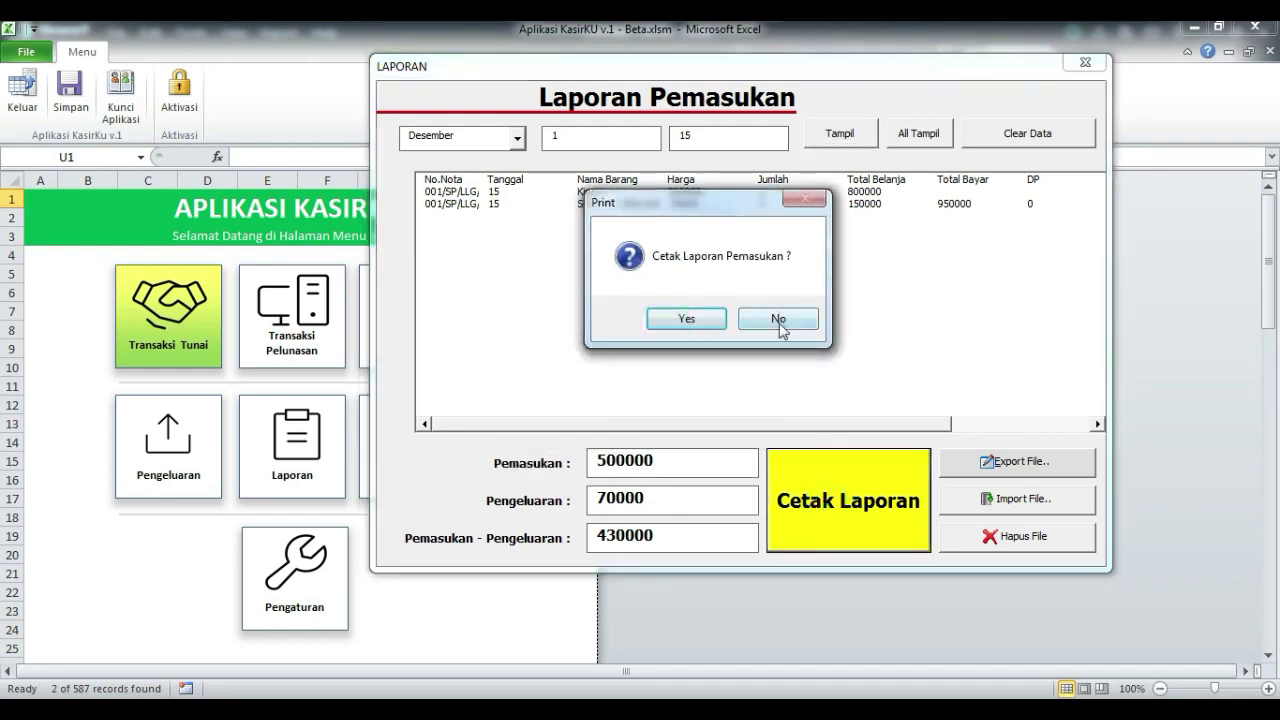
click(779, 320)
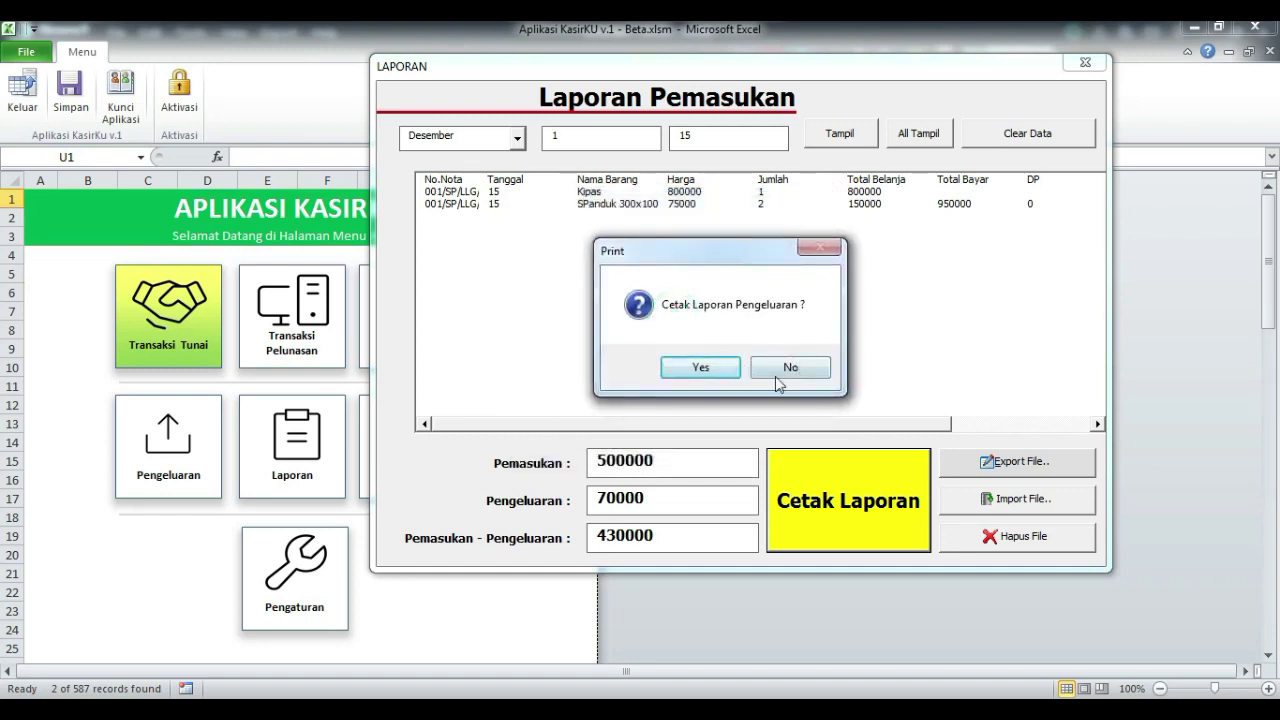
click(790, 367)
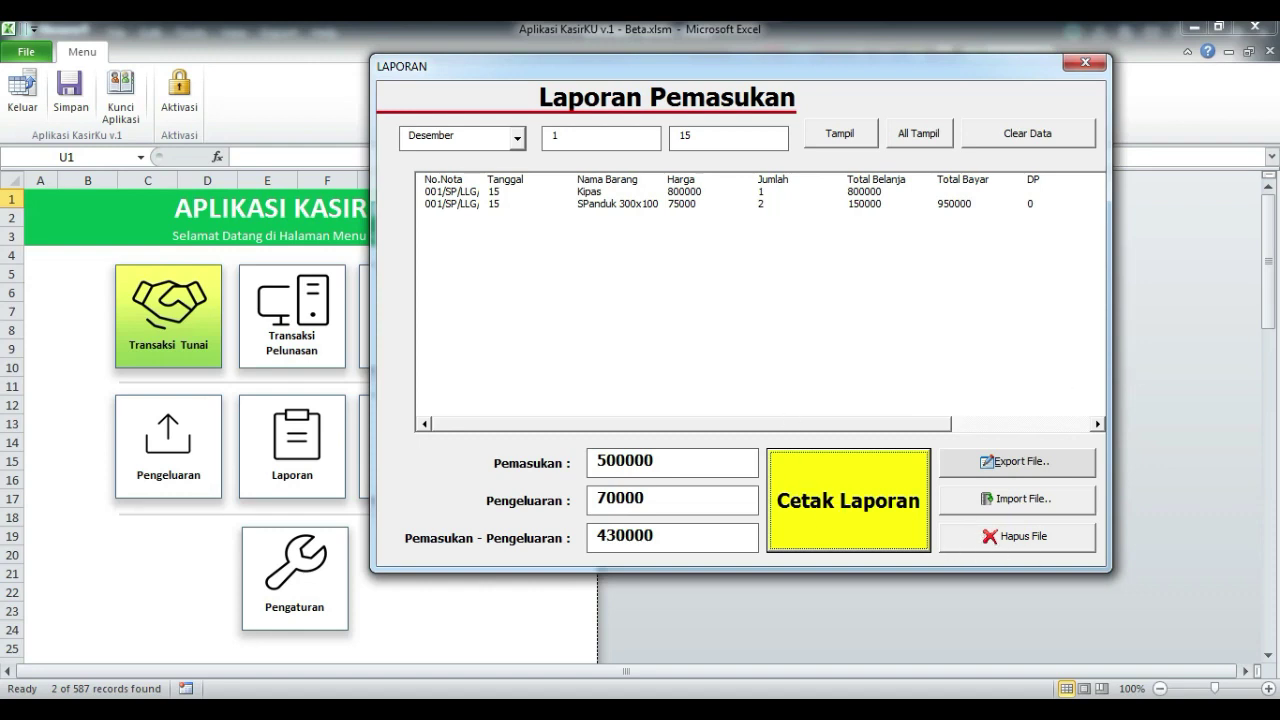
click(1084, 63)
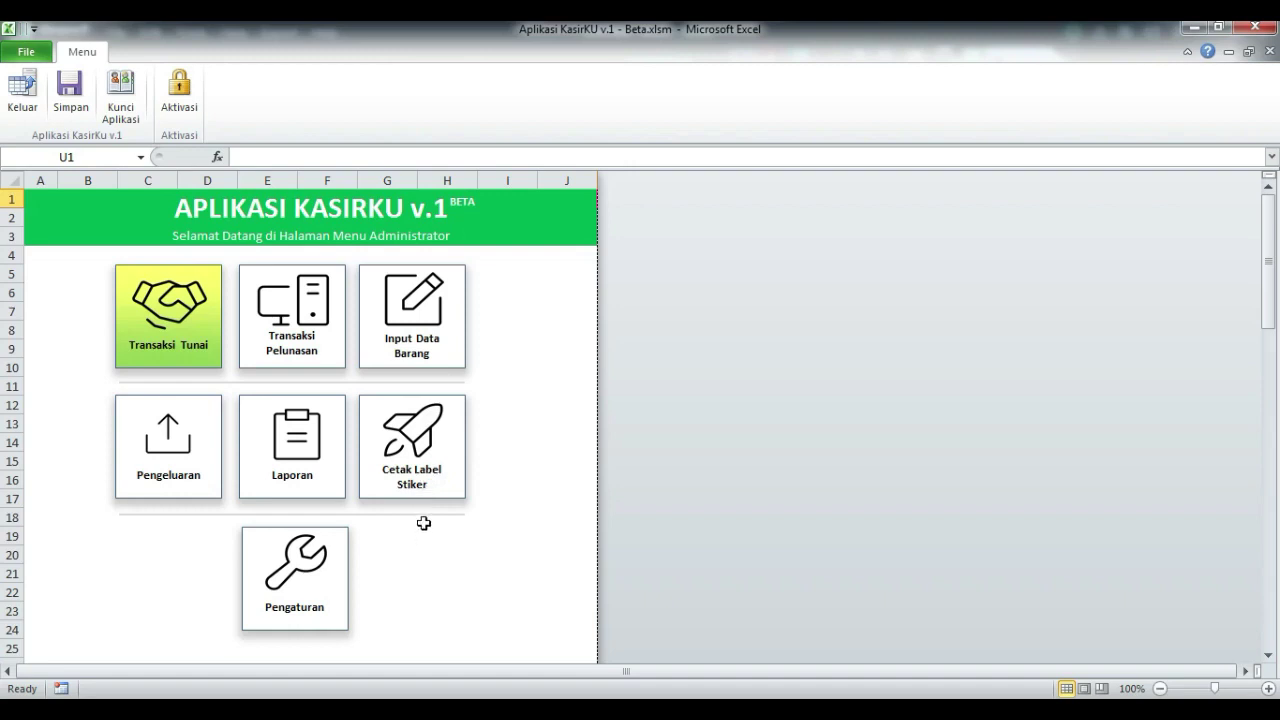
Step: Open Cetak Label Stiker past the activation notice, look through the Cari Pelanggan customer list, then close it
click(436, 460)
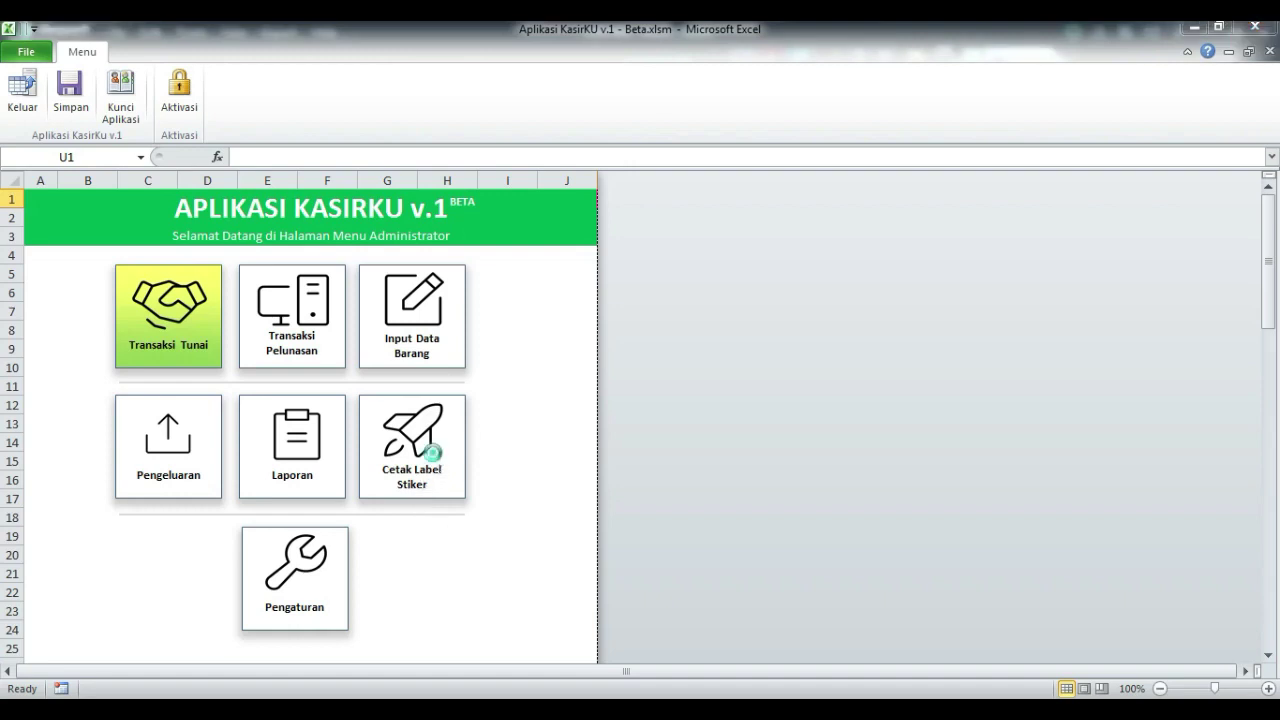
click(881, 331)
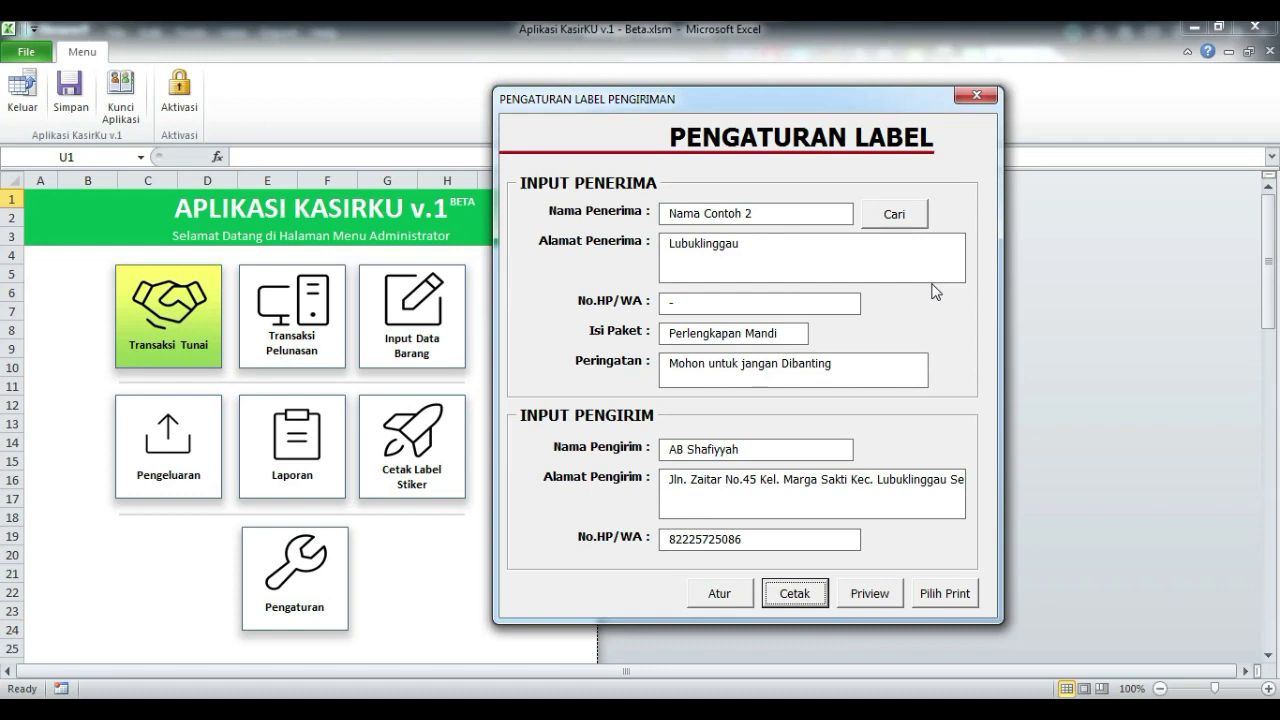
click(894, 214)
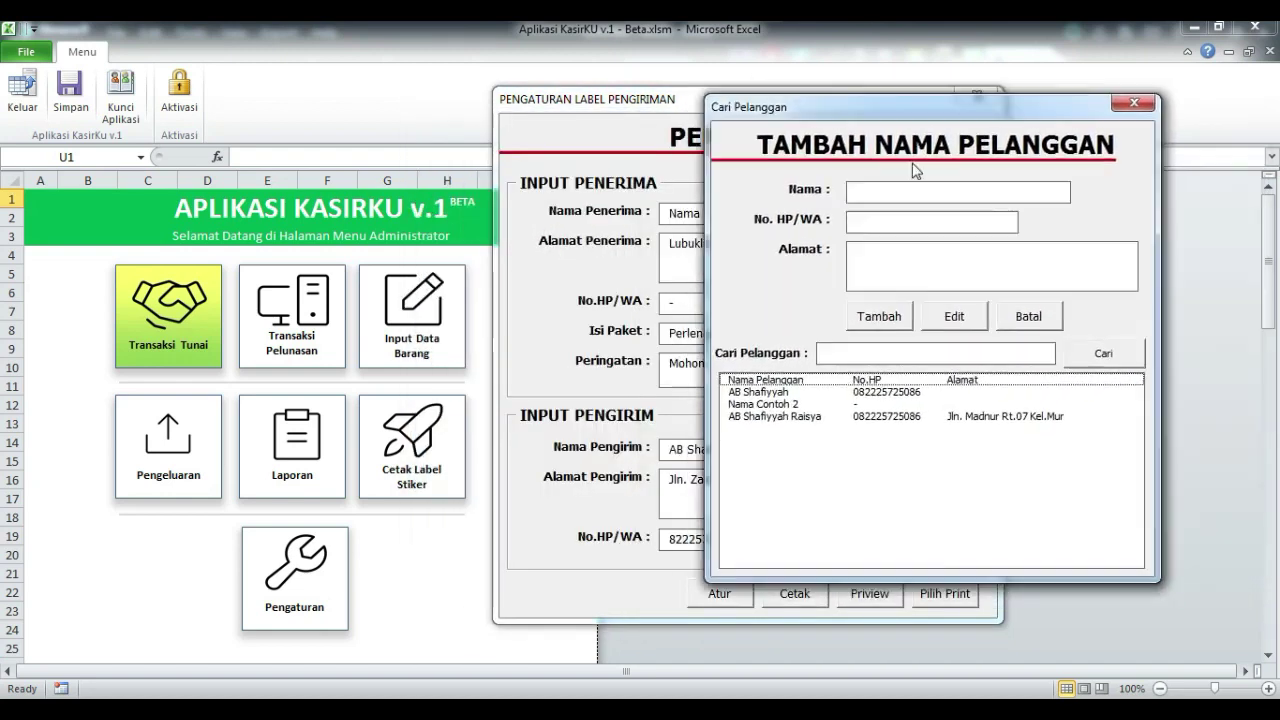
drag(893, 222, 1027, 92)
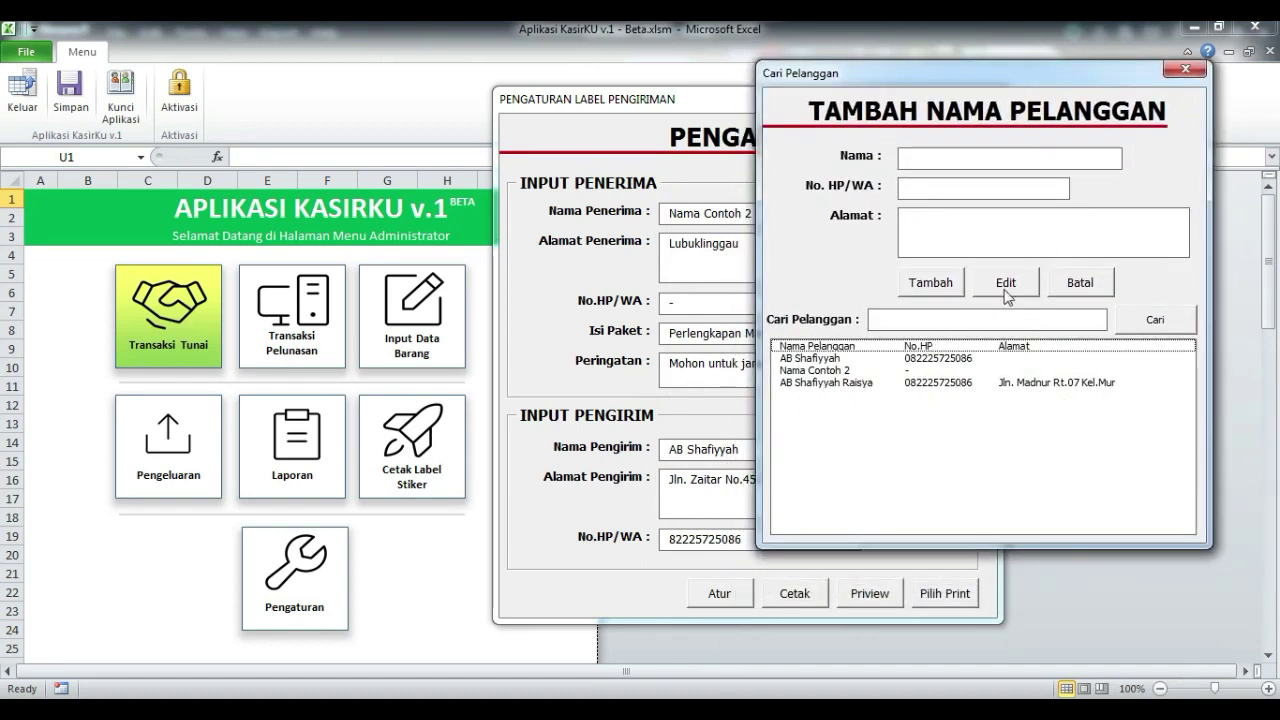
click(949, 153)
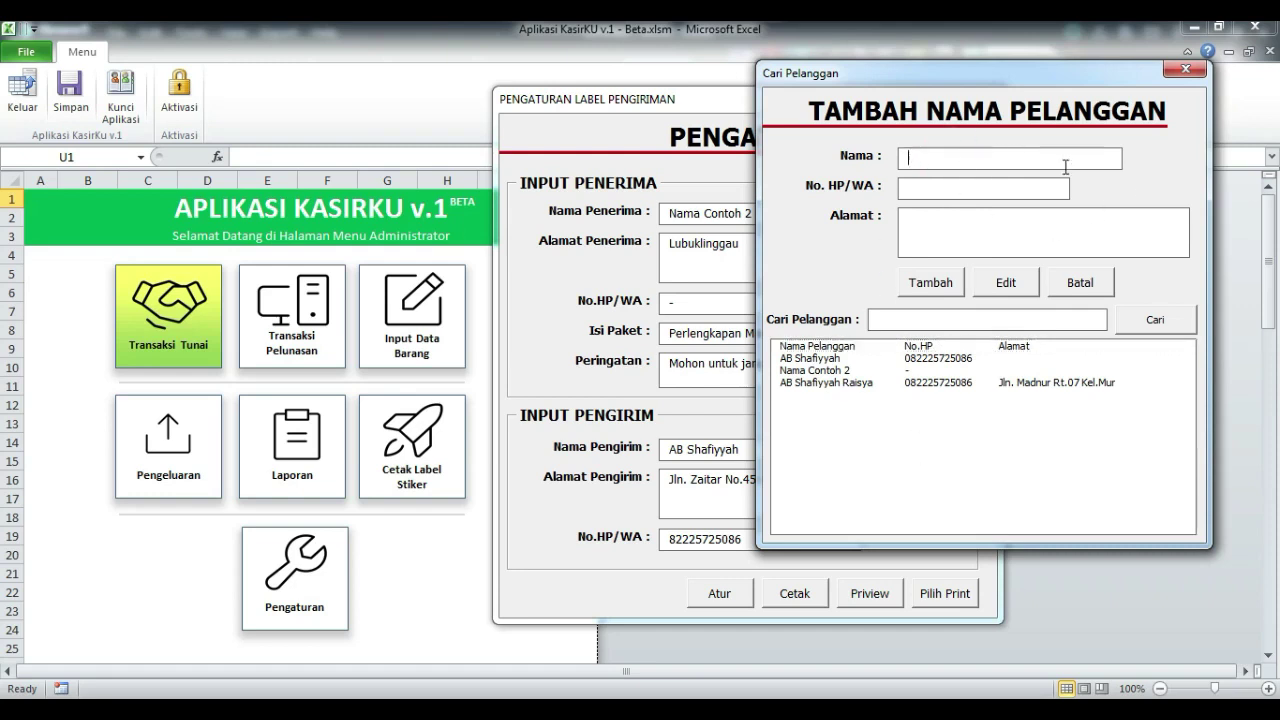
click(1183, 69)
Step: Enter a new recipient name, full street address and phone number on the shipping label form
click(779, 208)
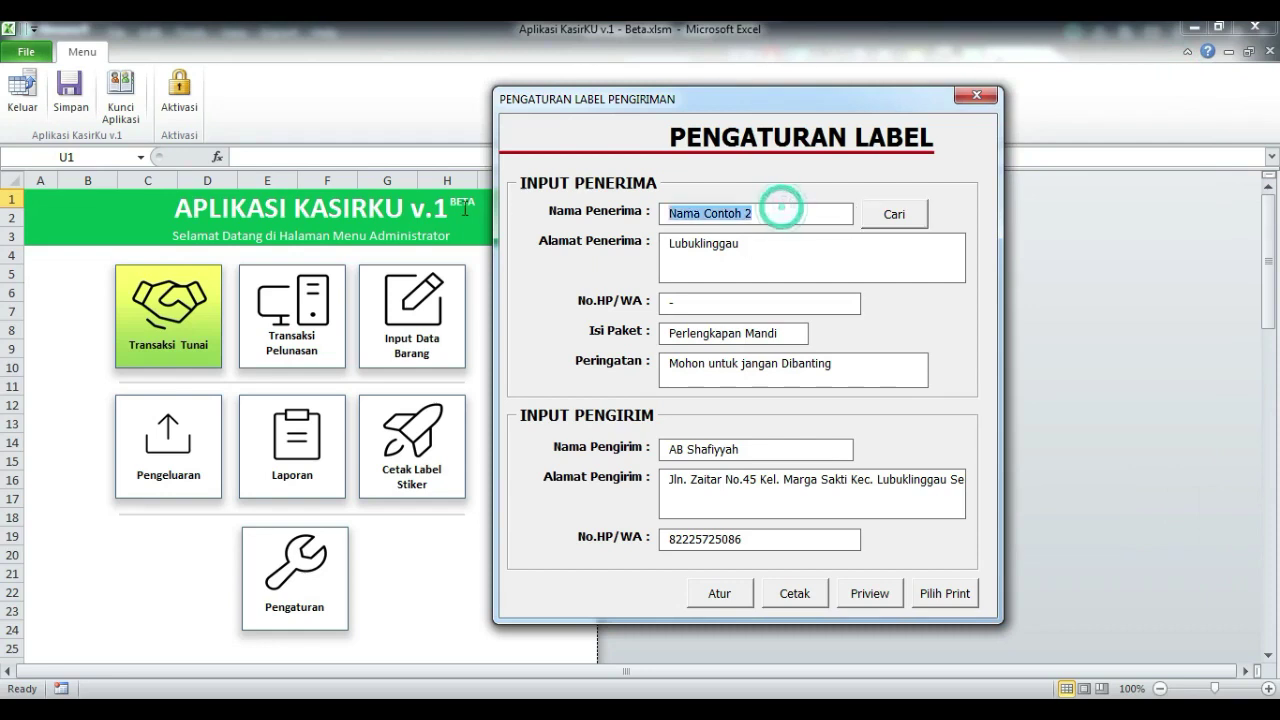
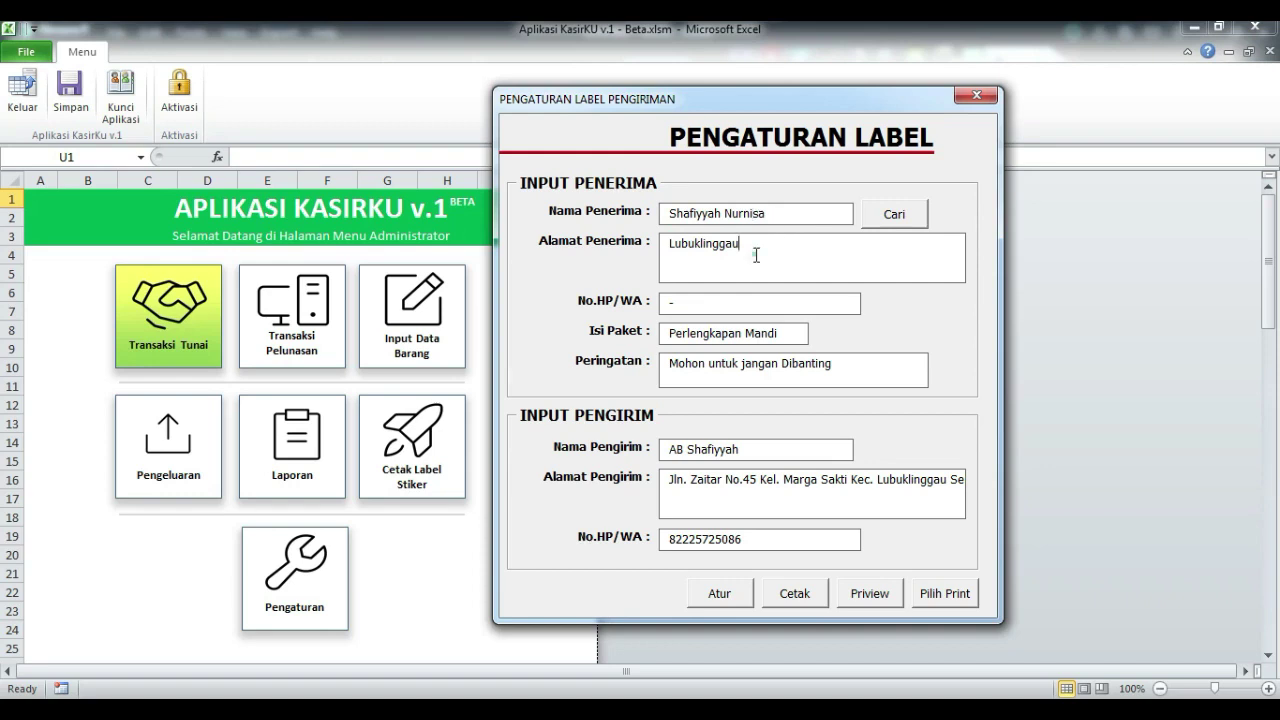
click(757, 251)
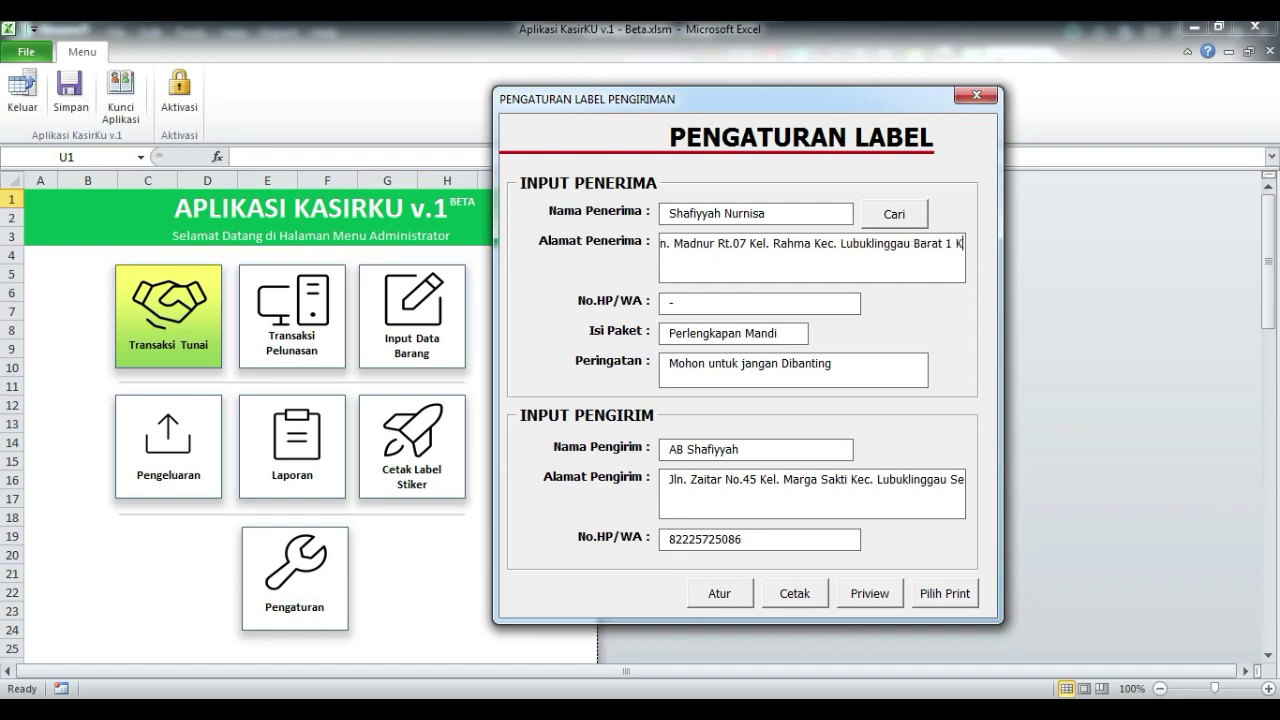
key(Tab)
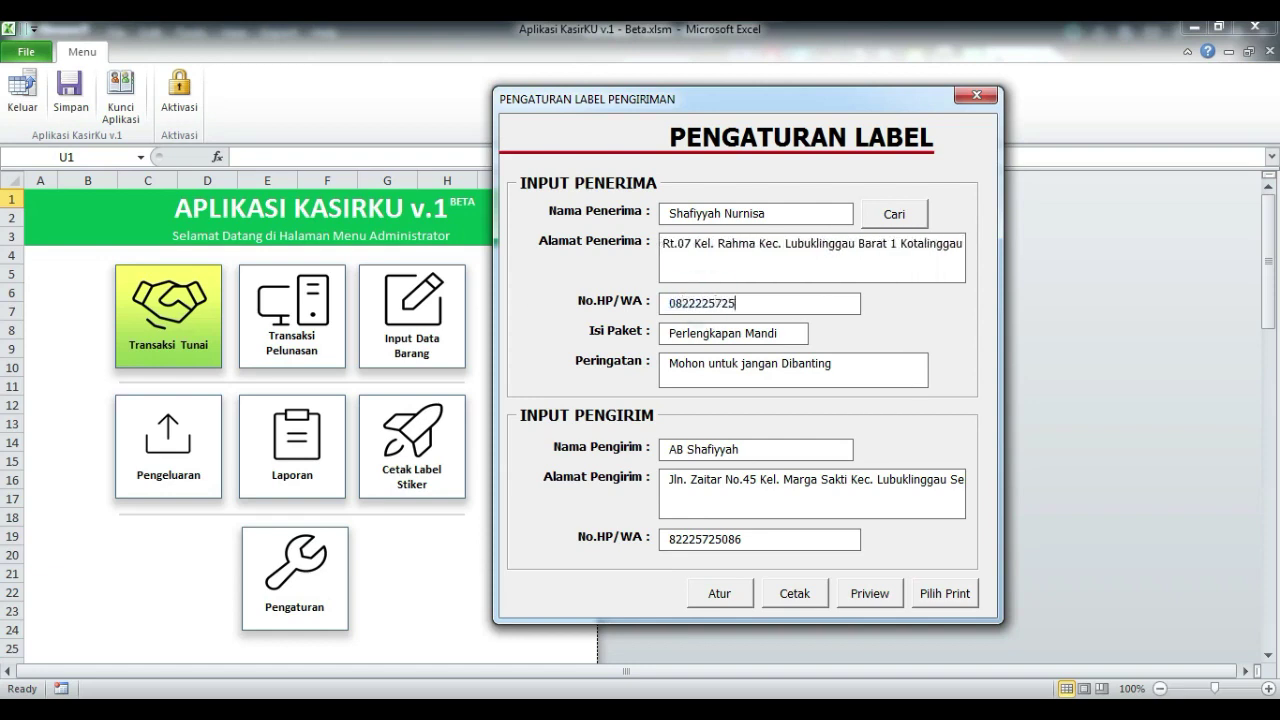
click(778, 330)
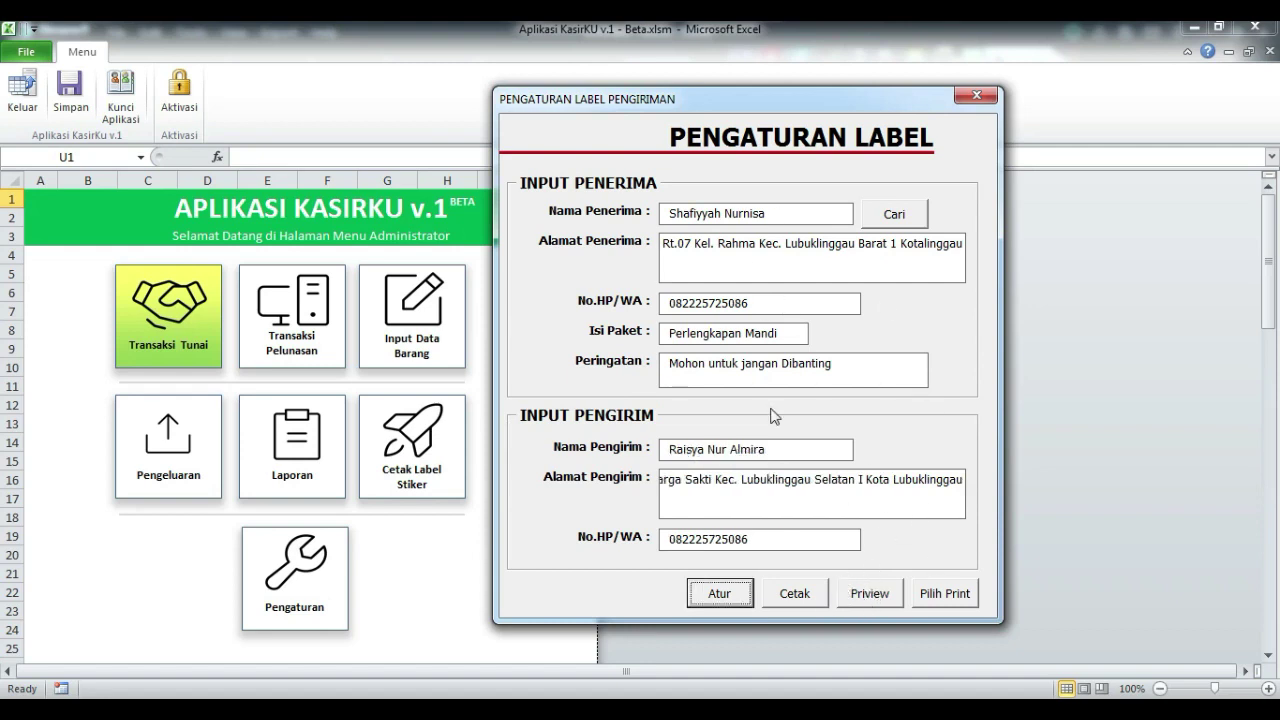
Step: Preview the printed shipping label, zoom in and back to the whole page, then close the preview
click(870, 593)
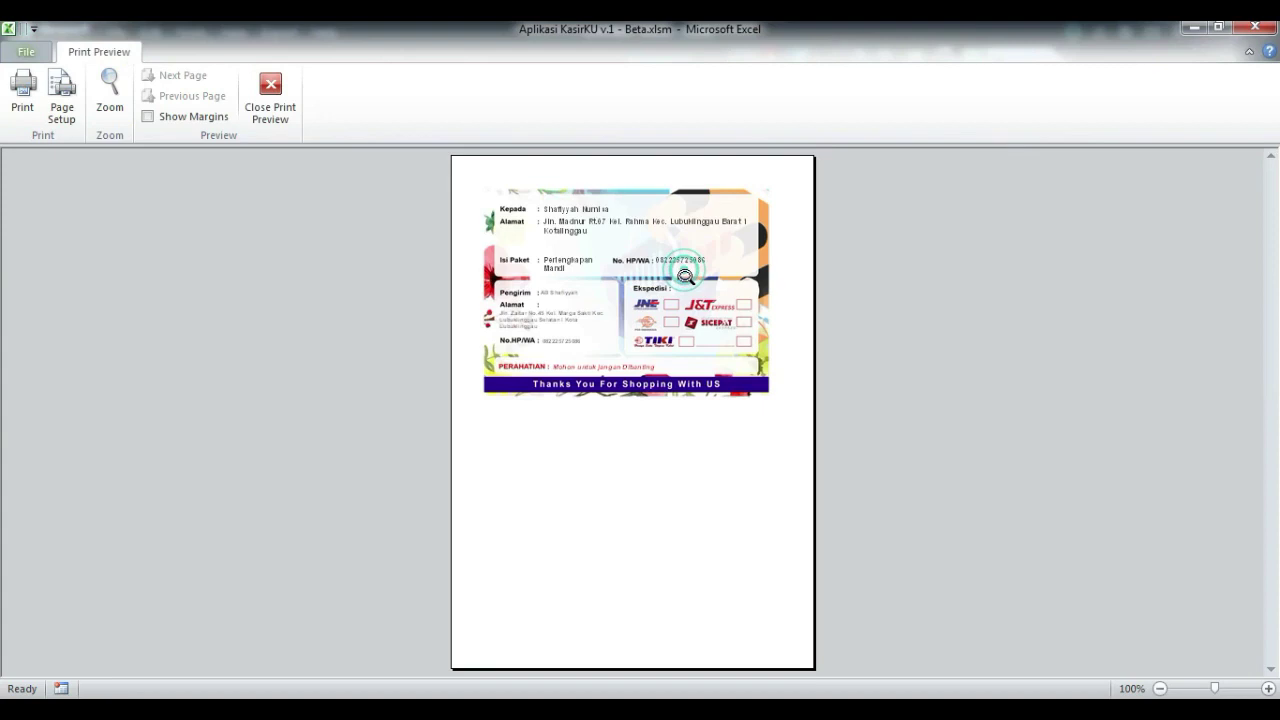
click(685, 276)
scroll(610, 280, up, 2)
scroll(563, 400, down, 1)
click(563, 405)
key(Escape)
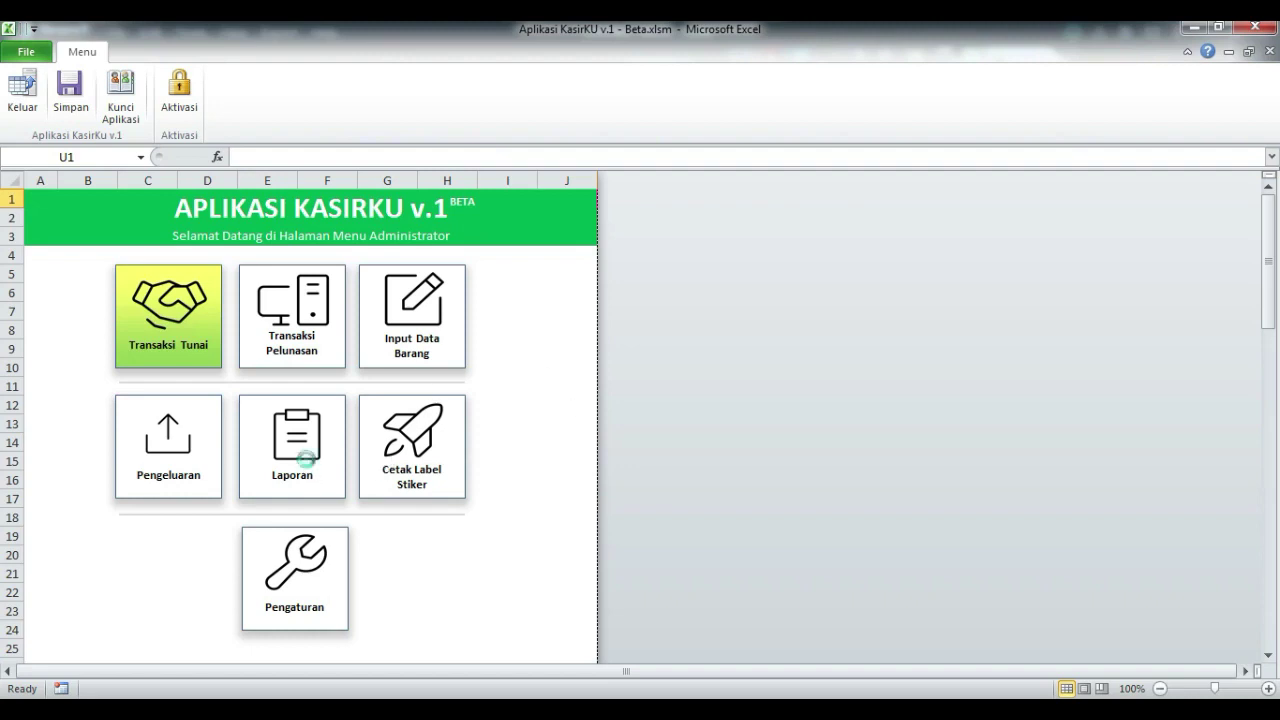
click(300, 455)
click(762, 422)
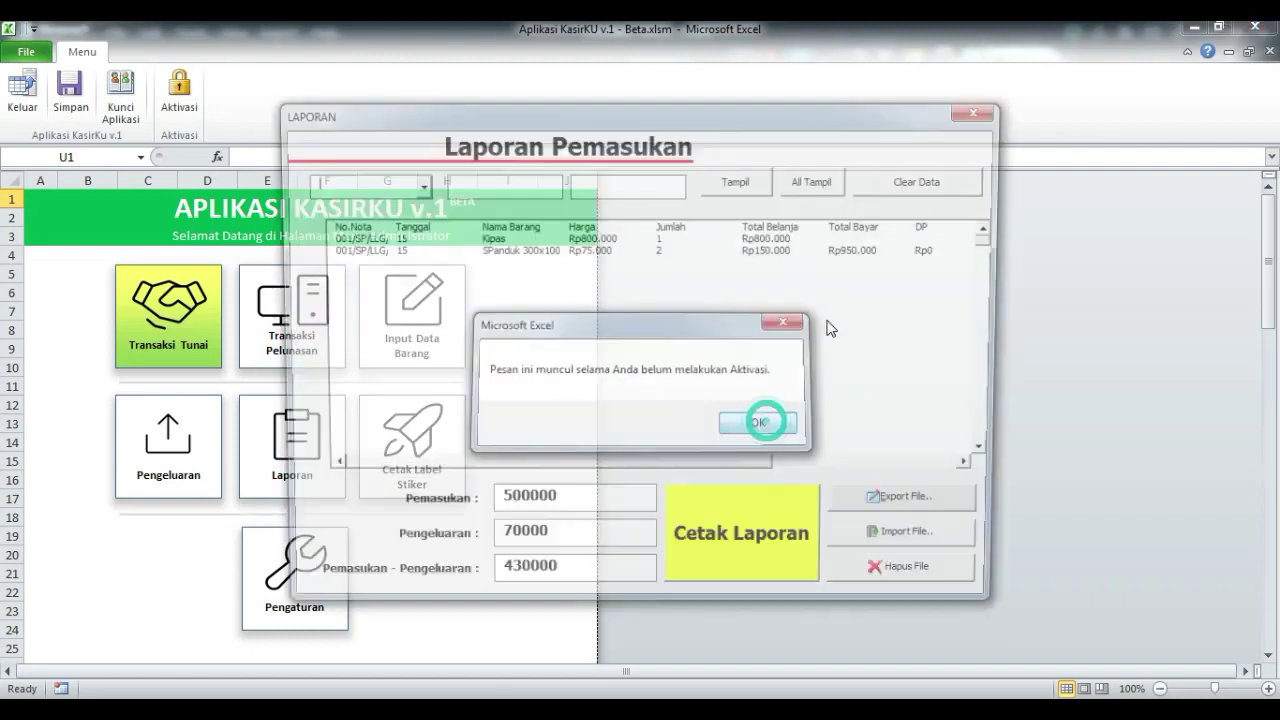
click(988, 114)
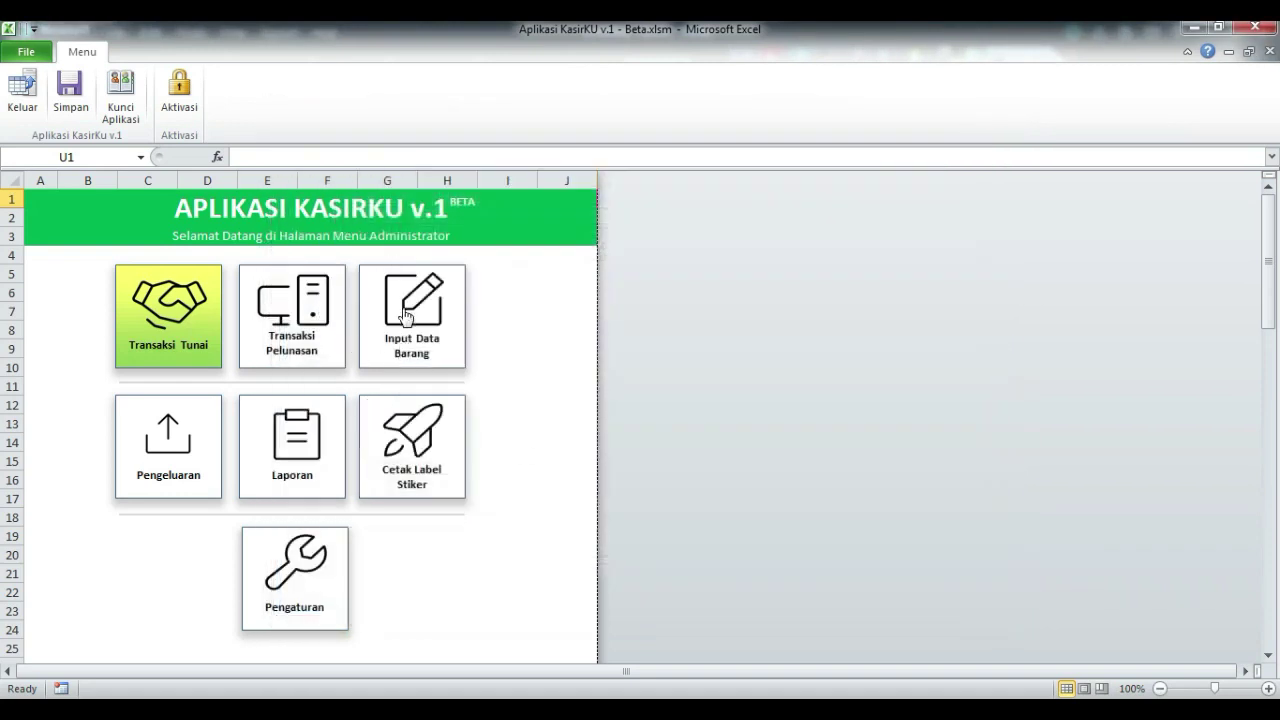
click(145, 305)
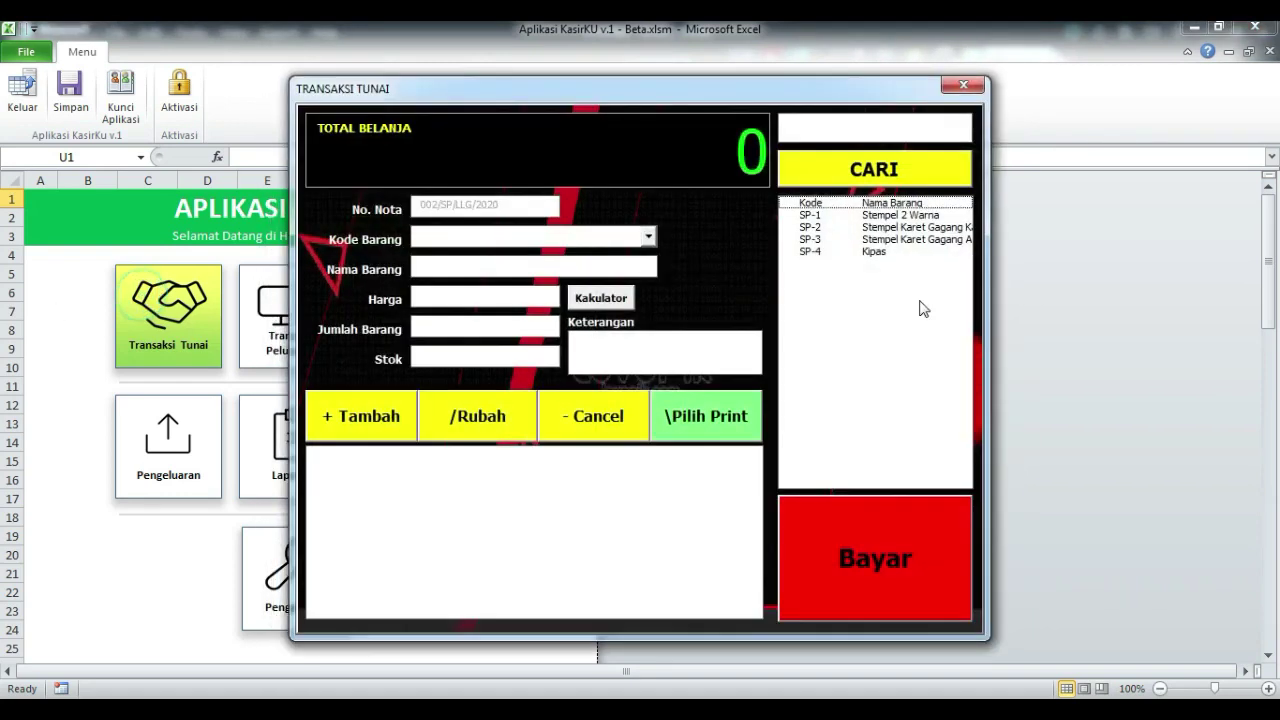
click(964, 86)
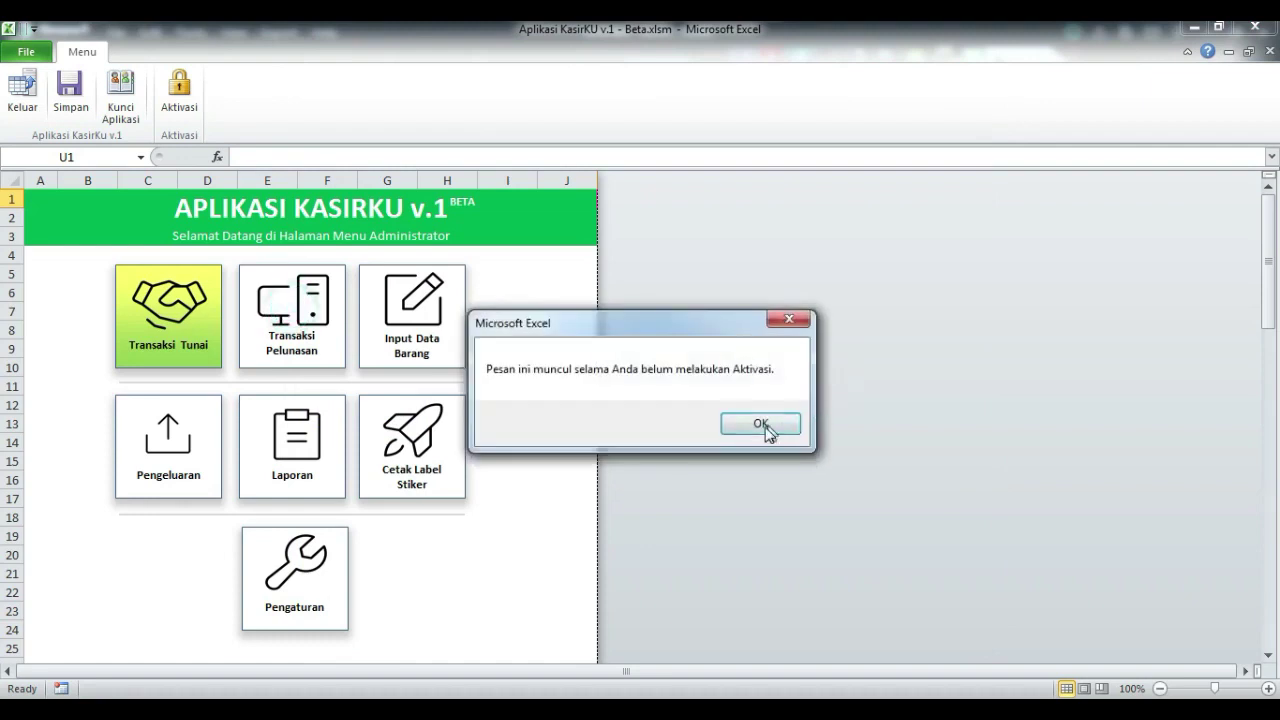
click(757, 422)
click(901, 126)
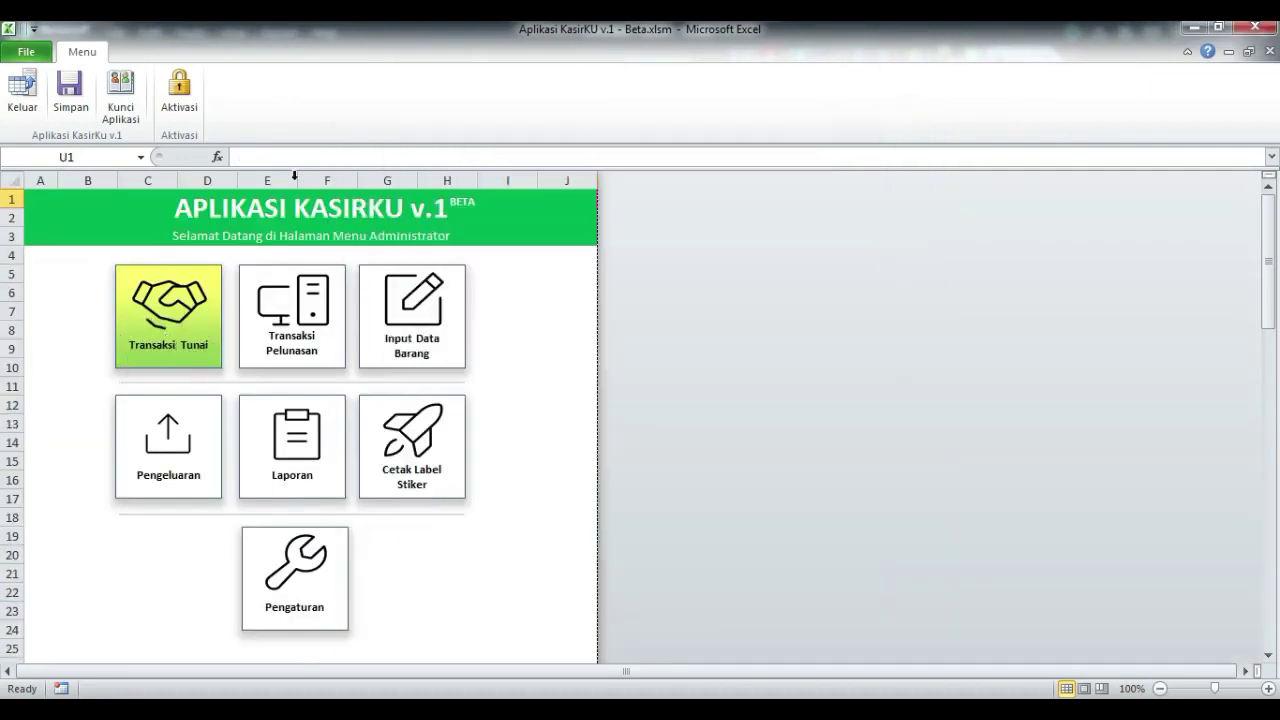
click(179, 88)
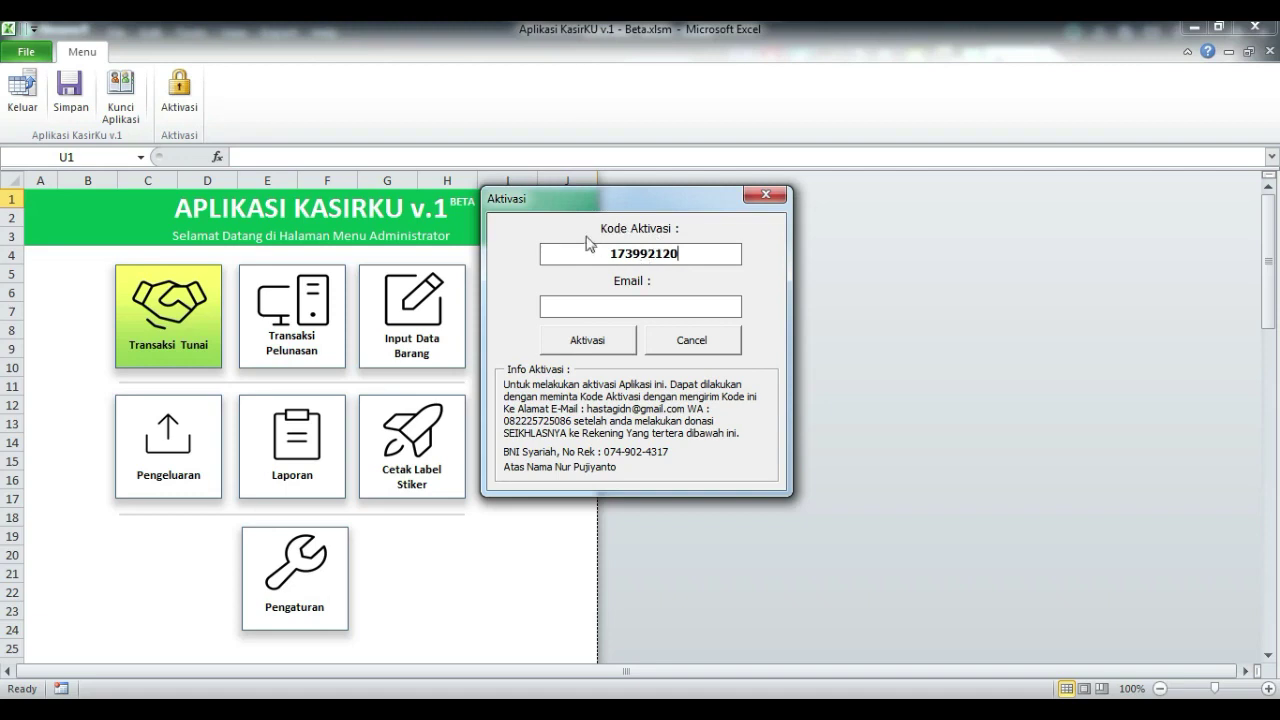
Step: Select the generated code in the Kode Aktivasi field for copying
double_click(684, 251)
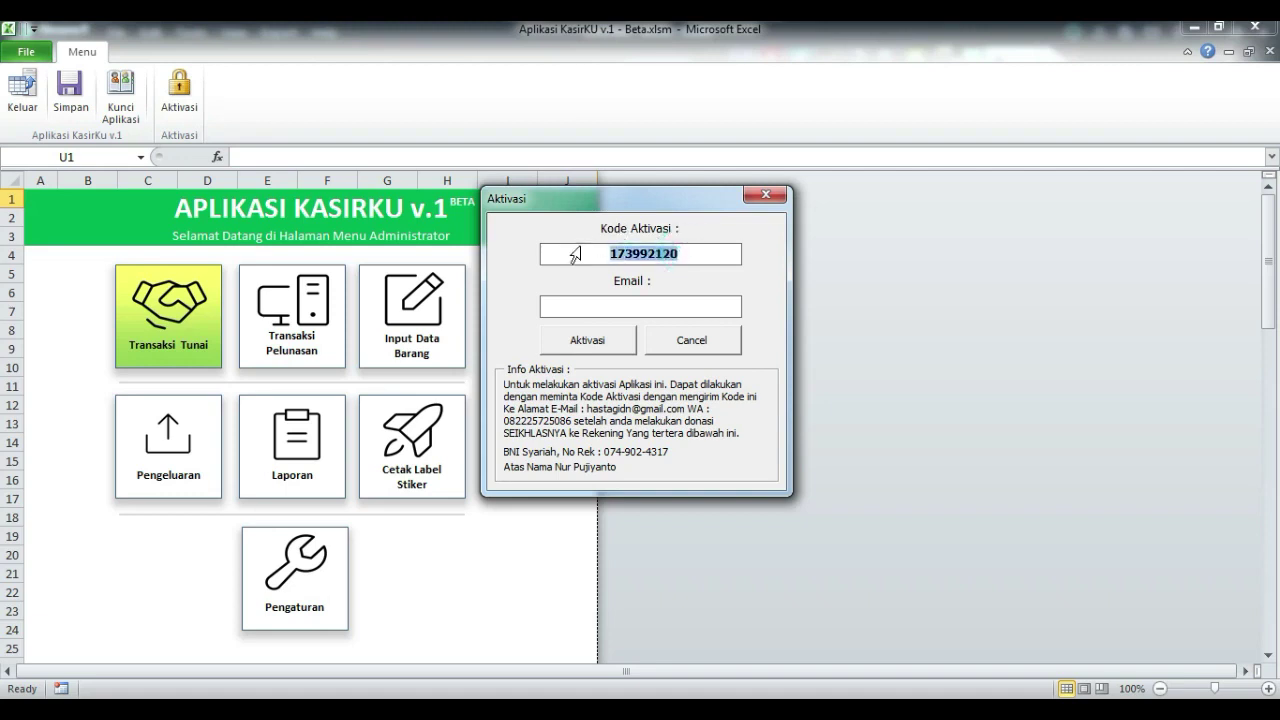
click(689, 253)
drag(689, 253, 600, 248)
click(692, 254)
double_click(700, 256)
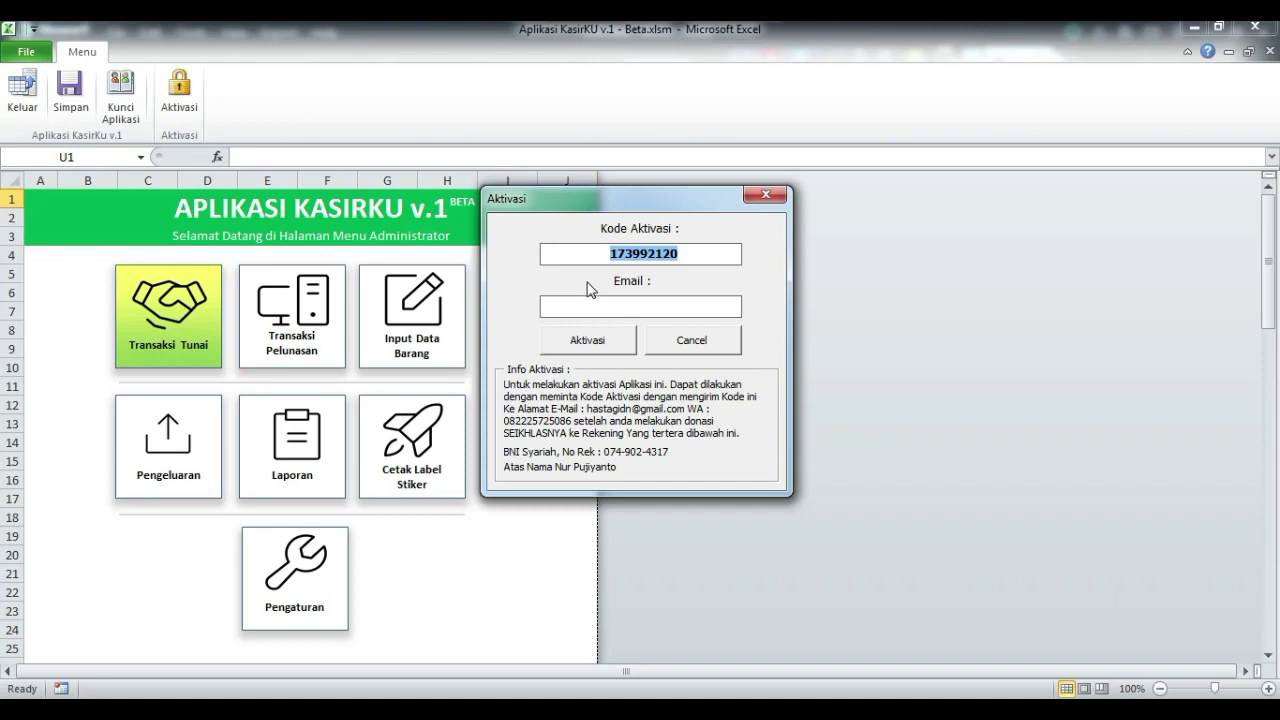